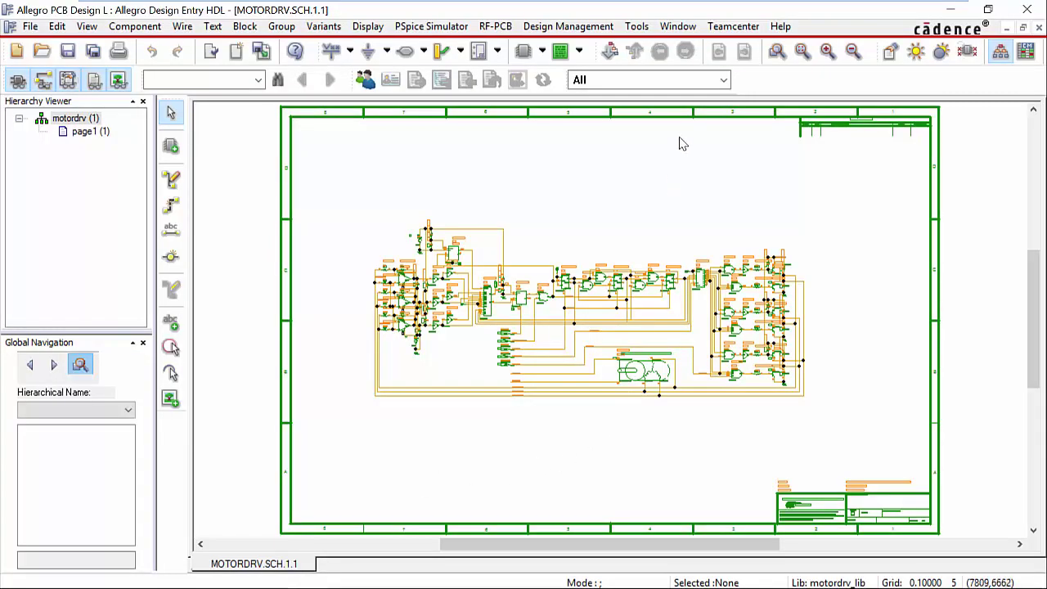
Review the design's custom variables in the options and the corresponding project description, power and rating text above the title block.
click(636, 27)
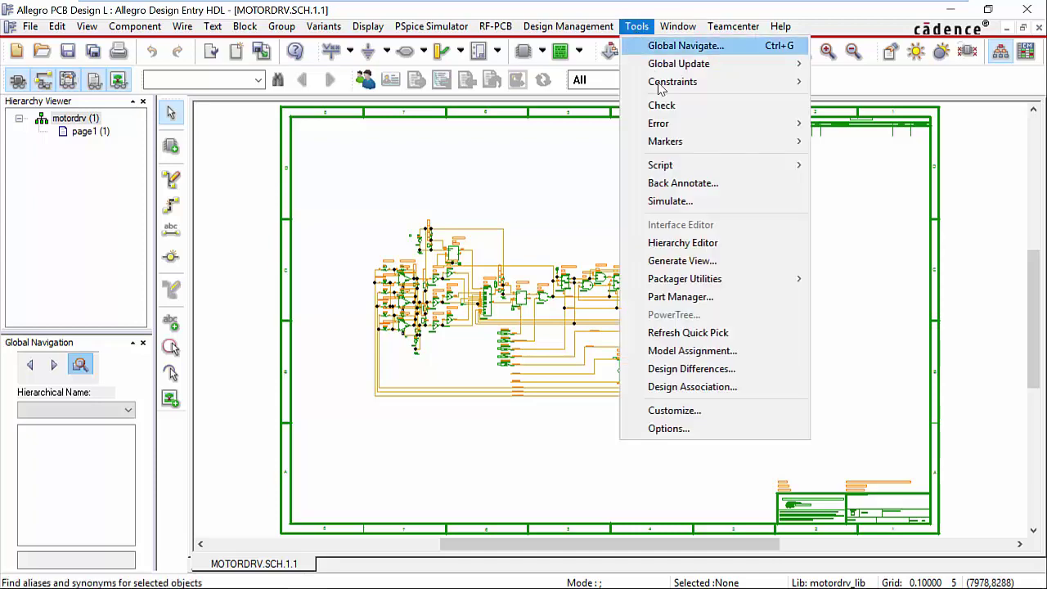
click(713, 428)
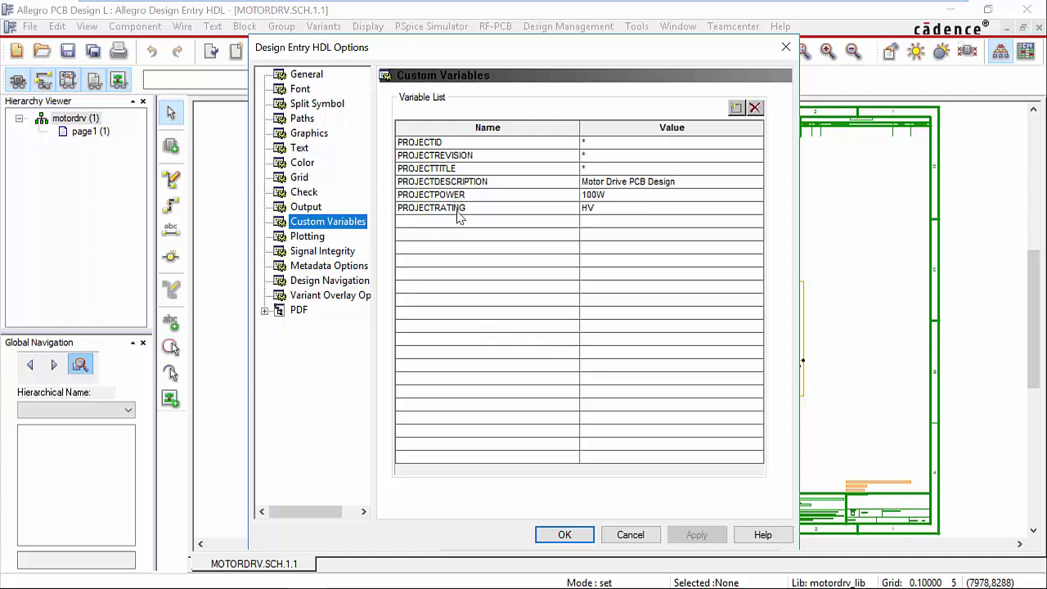
click(635, 535)
scroll(674, 532, up, 3)
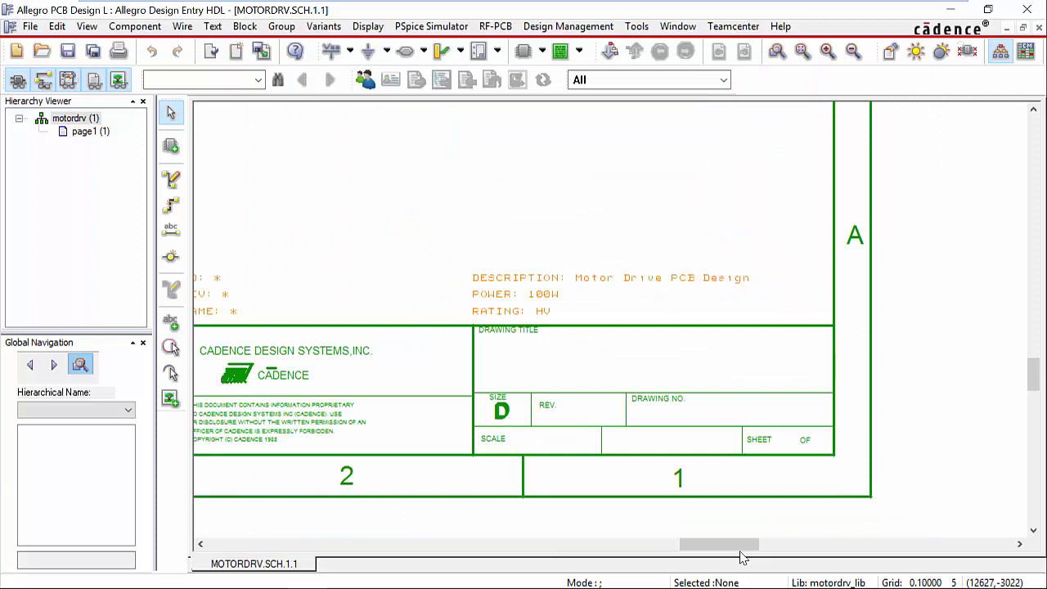
click(87, 26)
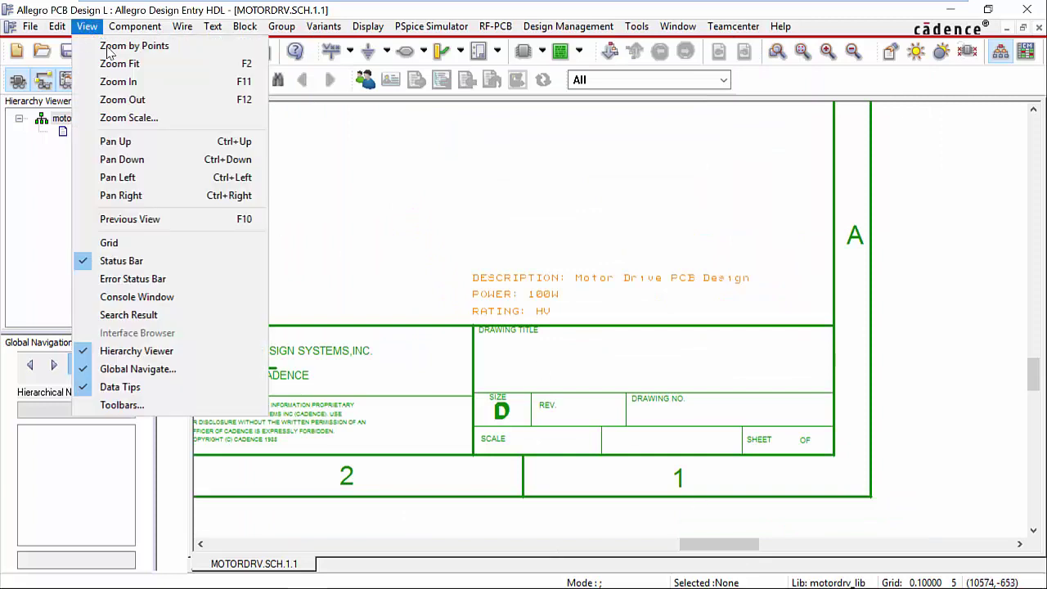
click(110, 61)
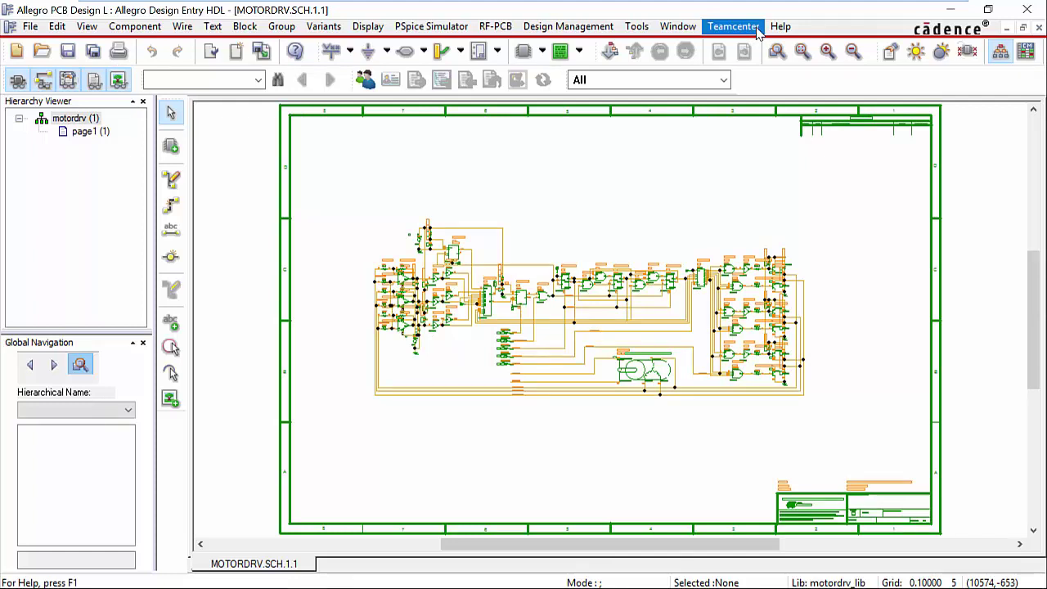
Start a Teamcenter Save As for the motordrv design.
click(759, 32)
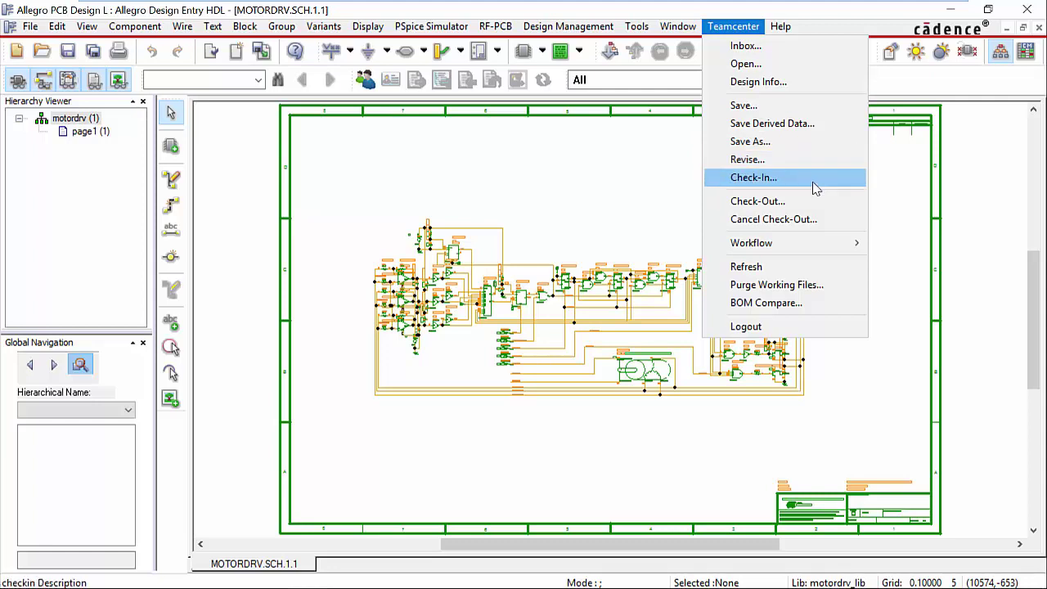
mouse_move(821, 248)
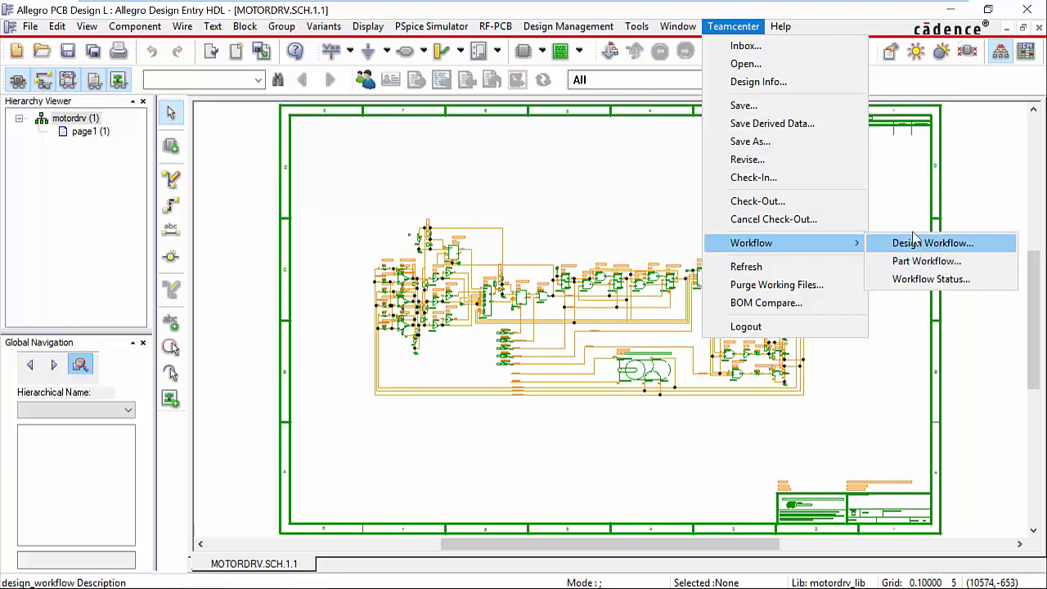
click(827, 148)
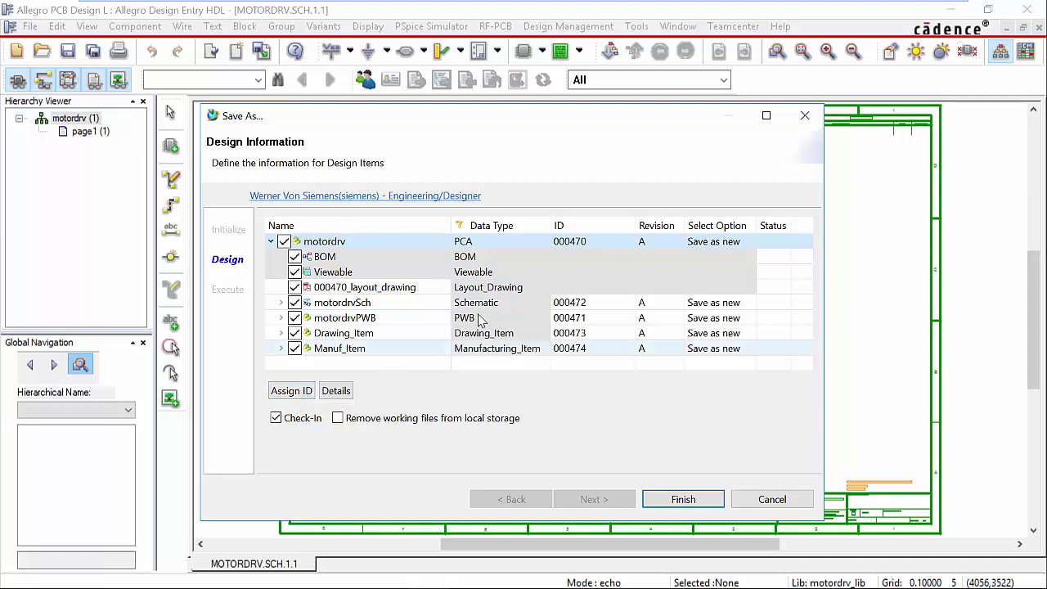
Rename the top-level PCA item as Demo Project.
double_click(594, 243)
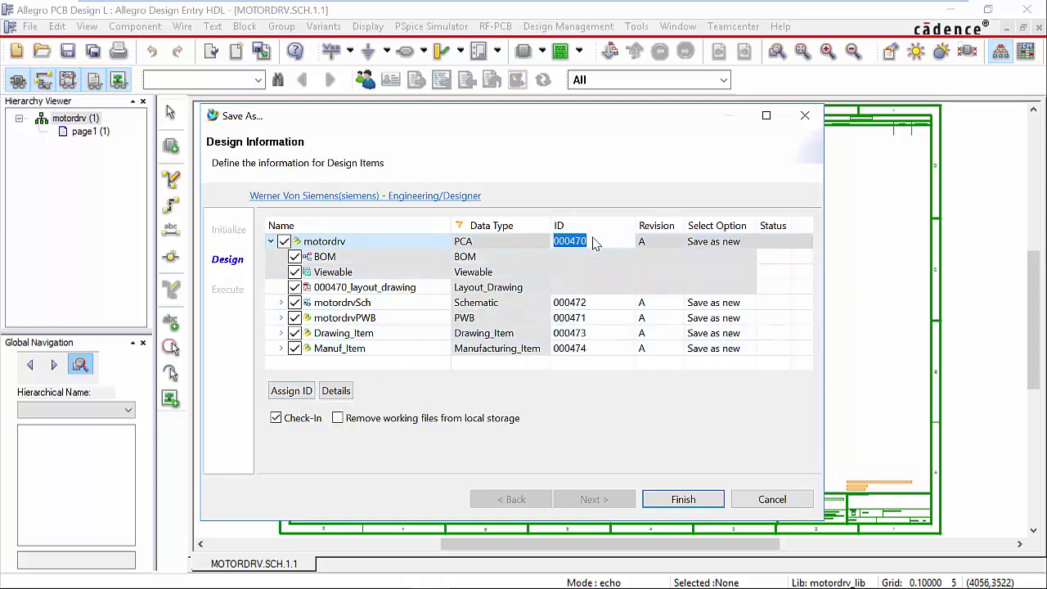
double_click(403, 246)
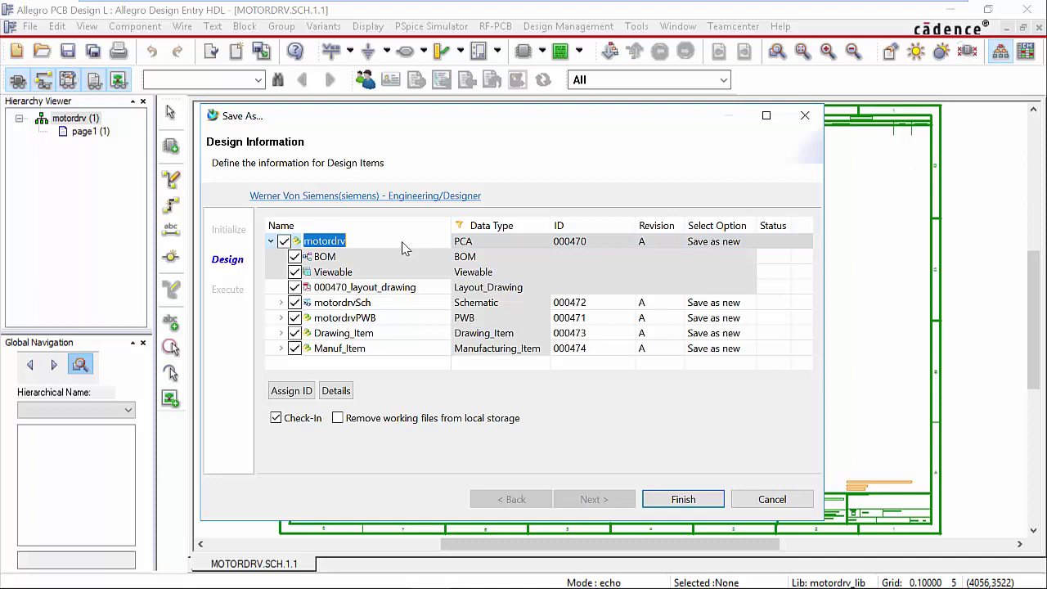
text(Demo P)
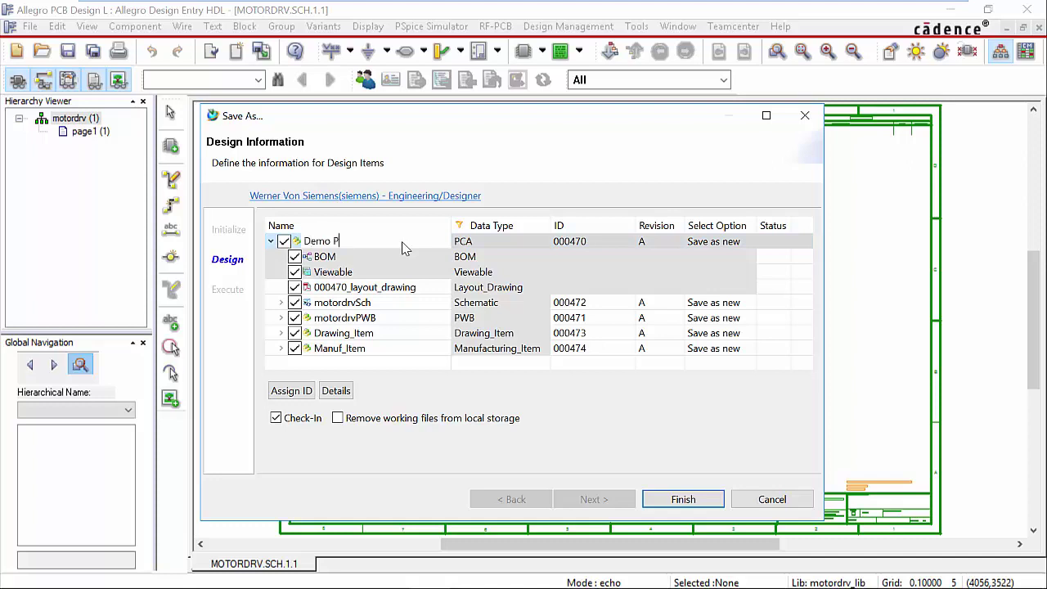
text(roject)
key(Return)
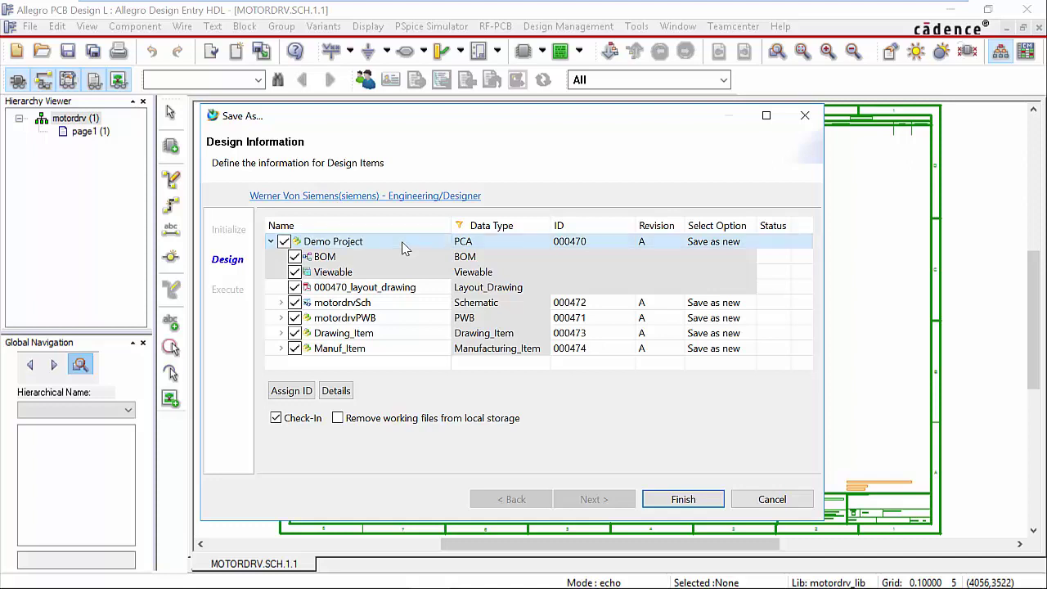
Rename the motordrvSch item as Schematic and inspect the design dataset beneath it.
click(342, 258)
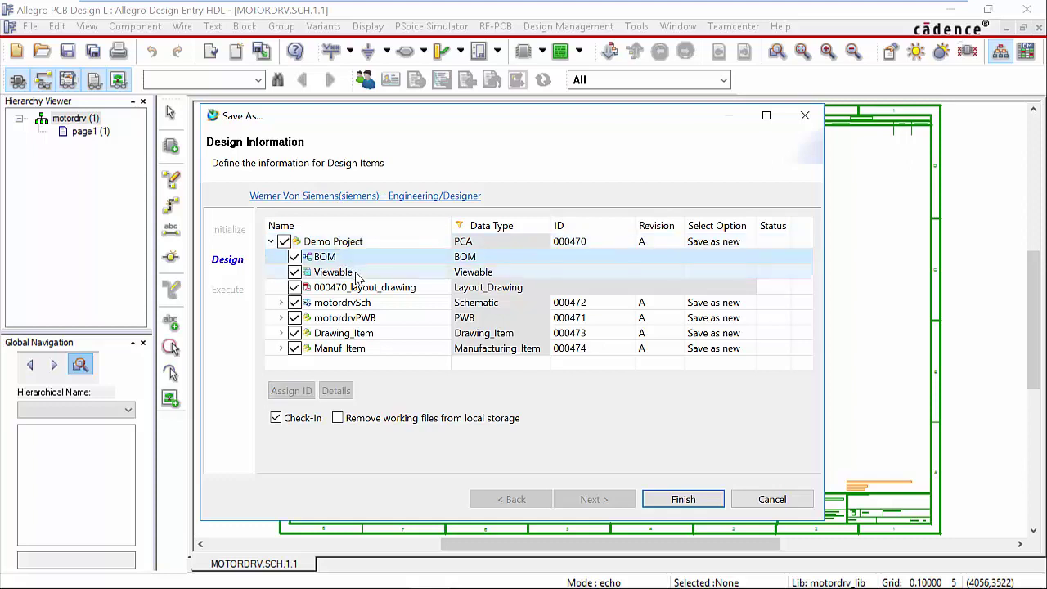
click(356, 275)
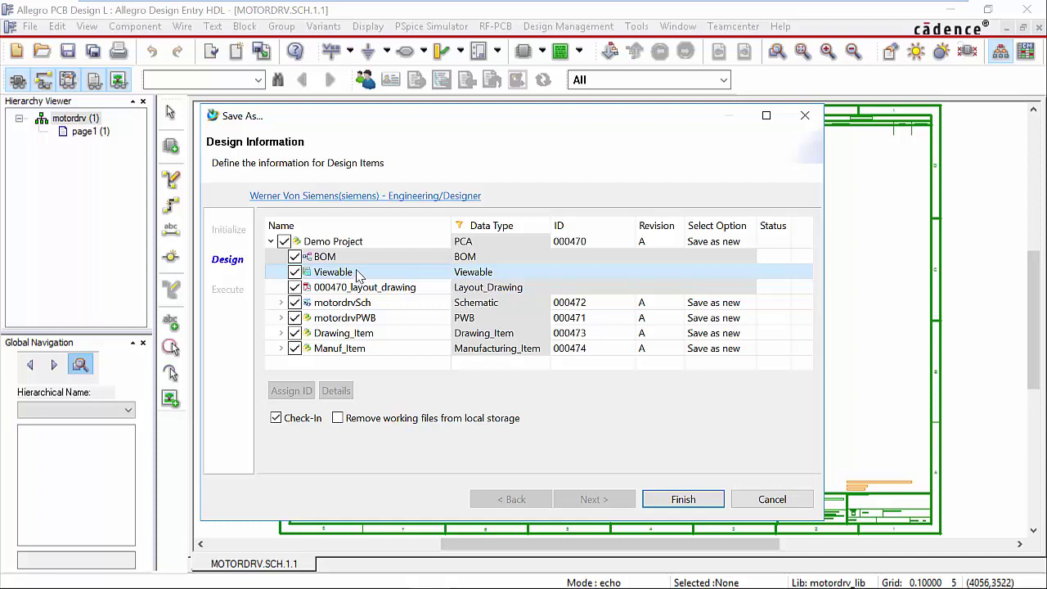
click(362, 303)
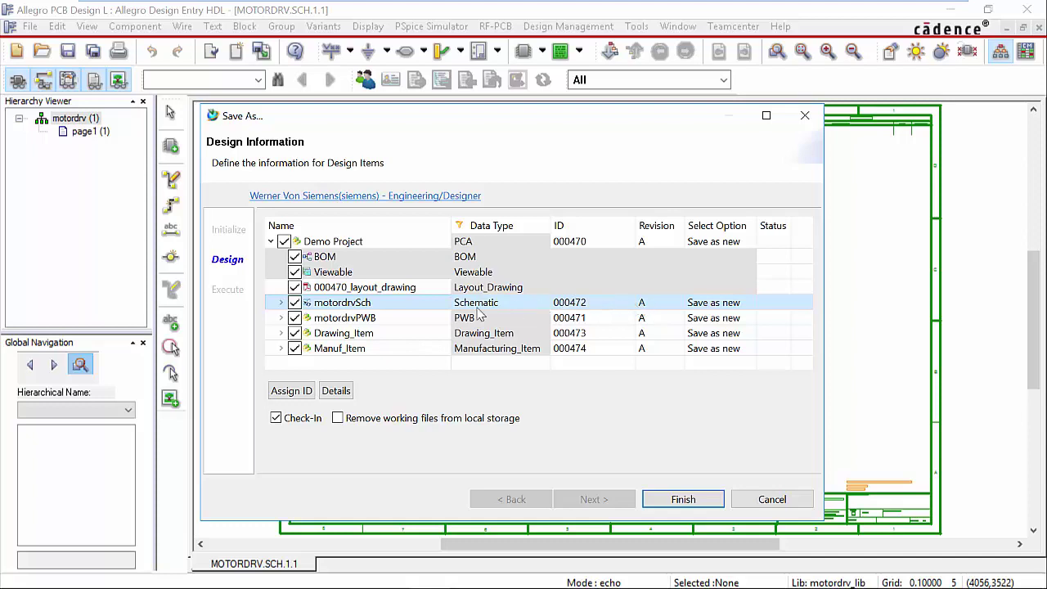
click(398, 308)
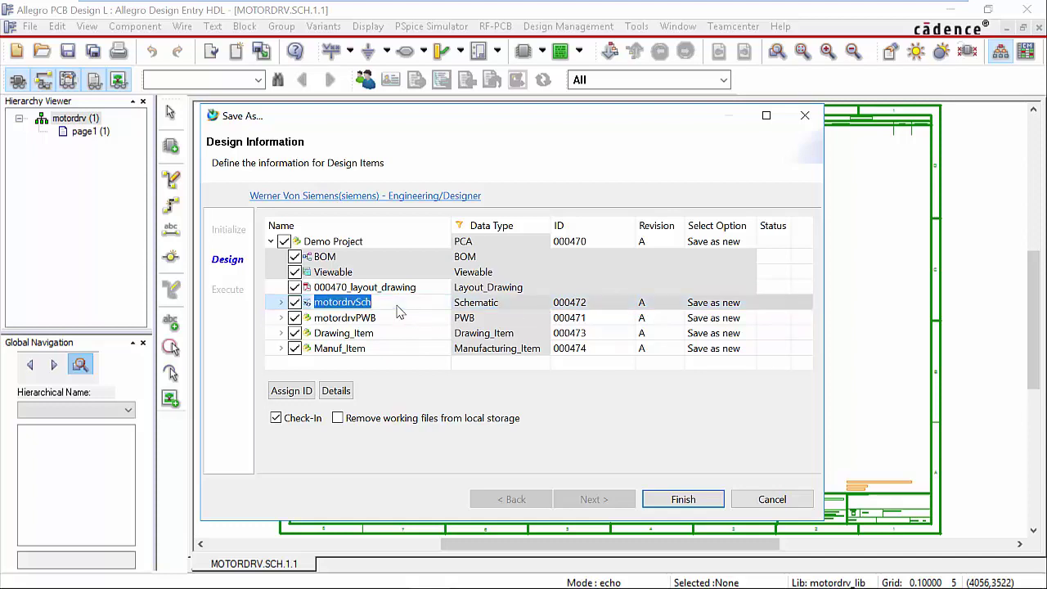
text(Schematic)
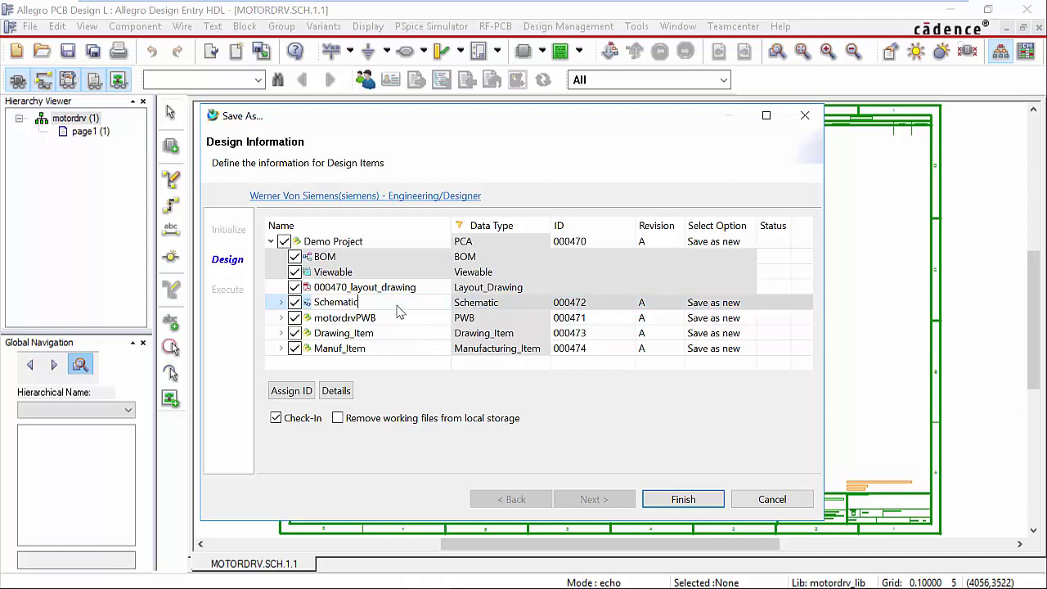
key(Return)
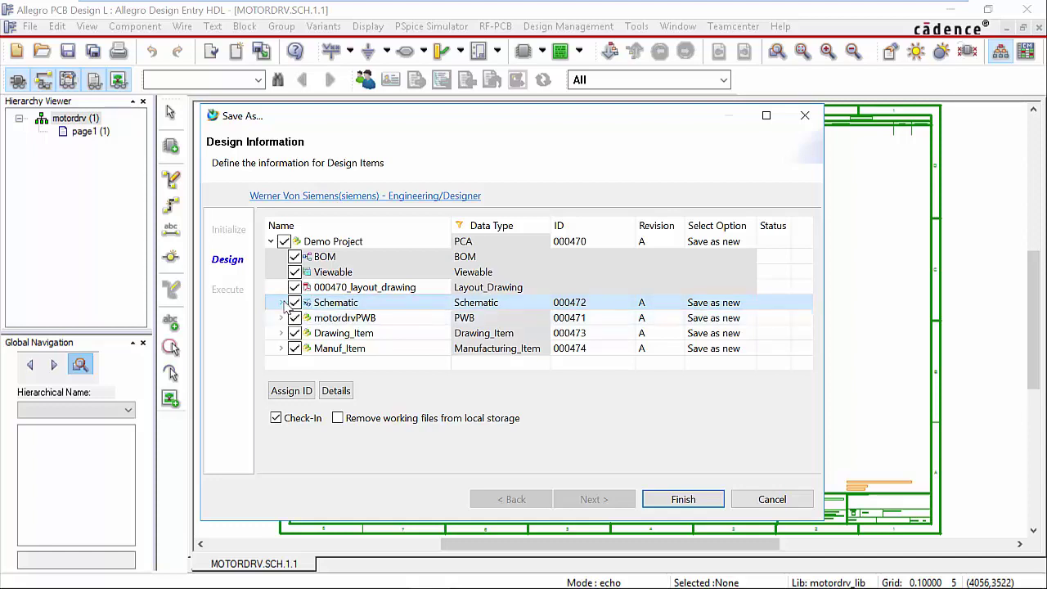
key(Right)
click(347, 321)
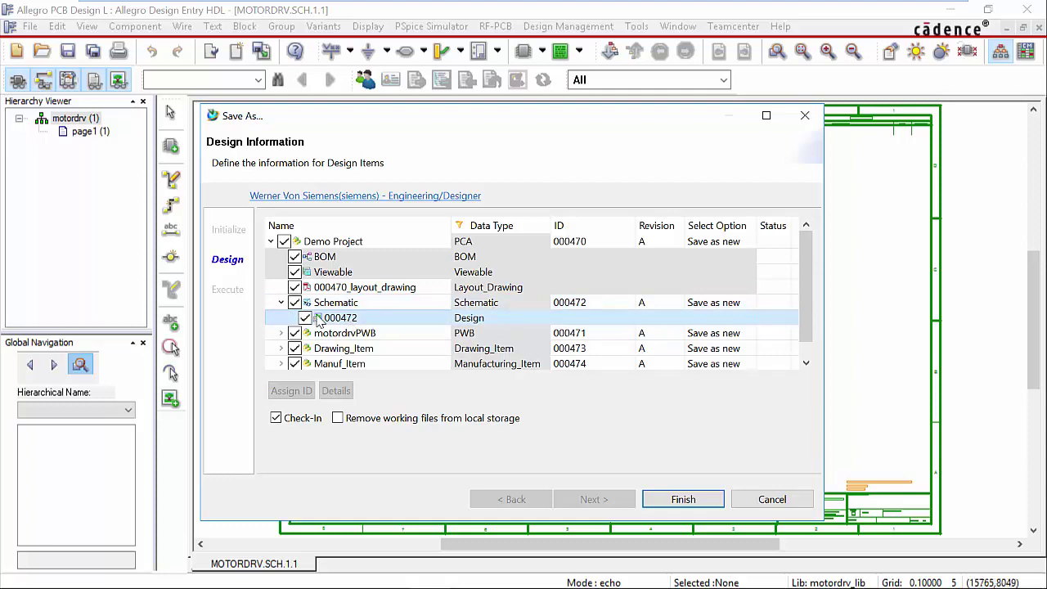
click(281, 303)
Rename the motordrvPWB item as Board.
click(374, 320)
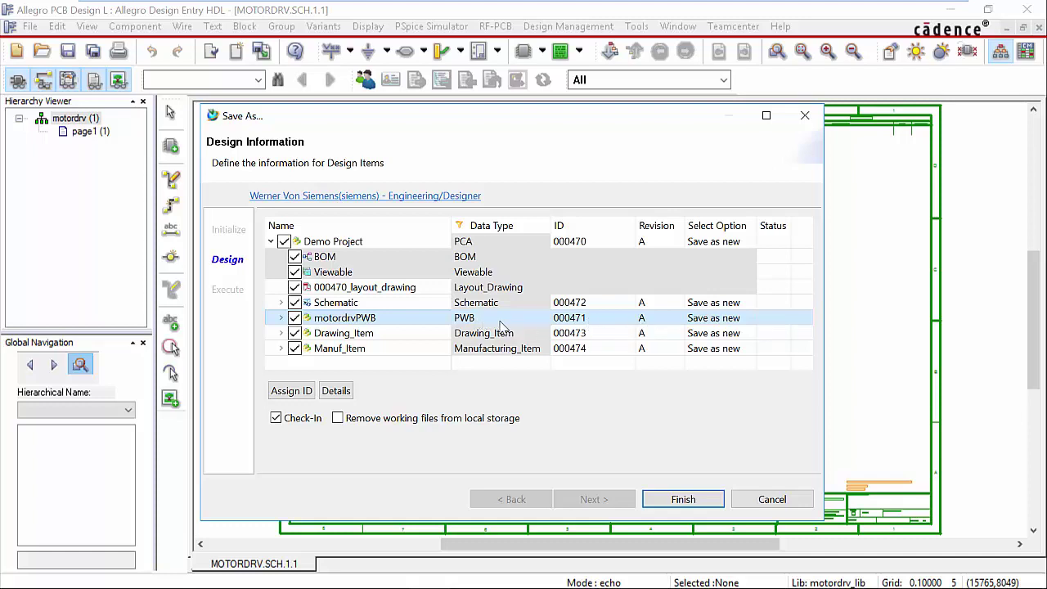
double_click(394, 319)
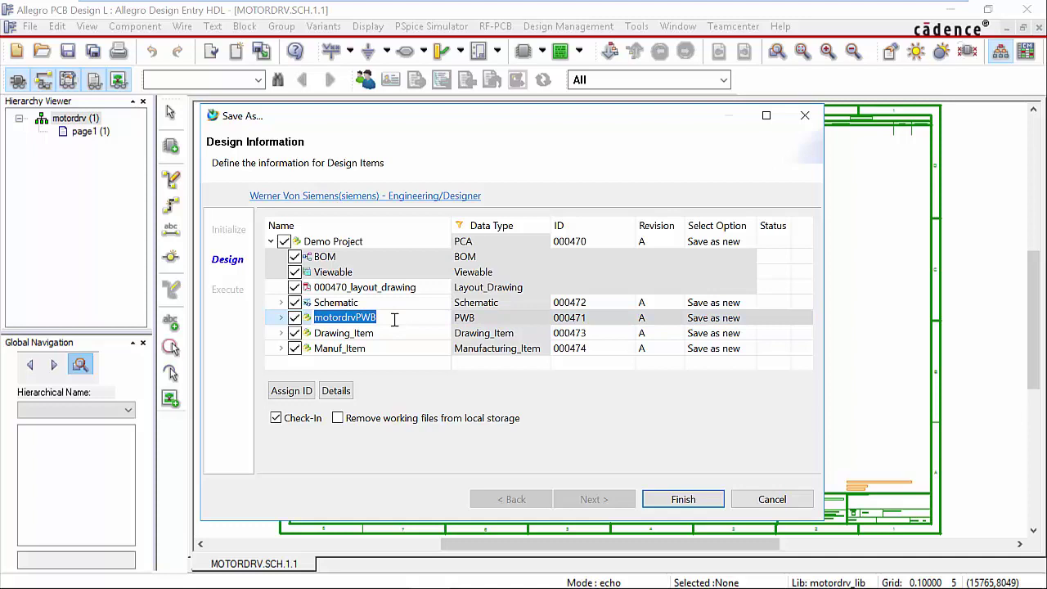
text(Board)
key(Return)
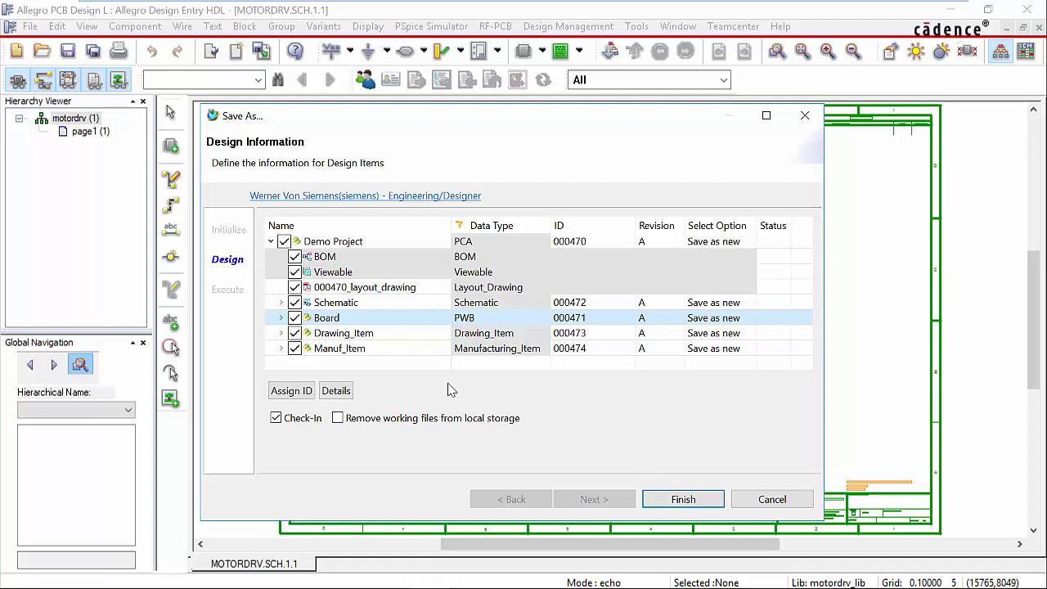
Examine the Drawing_Item and Manuf_Item entries alongside the parent Demo Project item.
click(384, 334)
ctrl+click(400, 350)
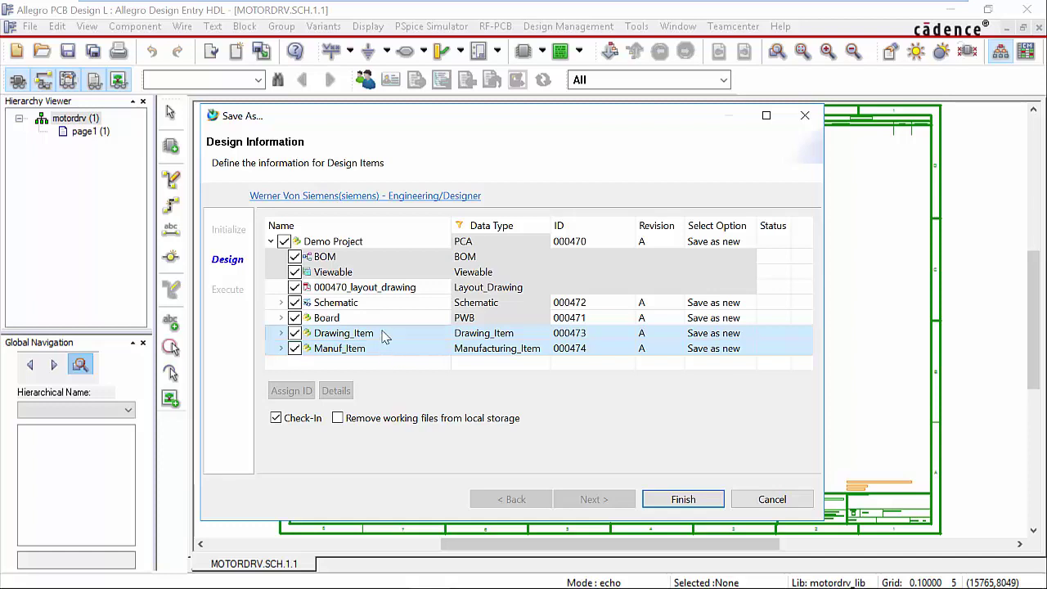
click(362, 245)
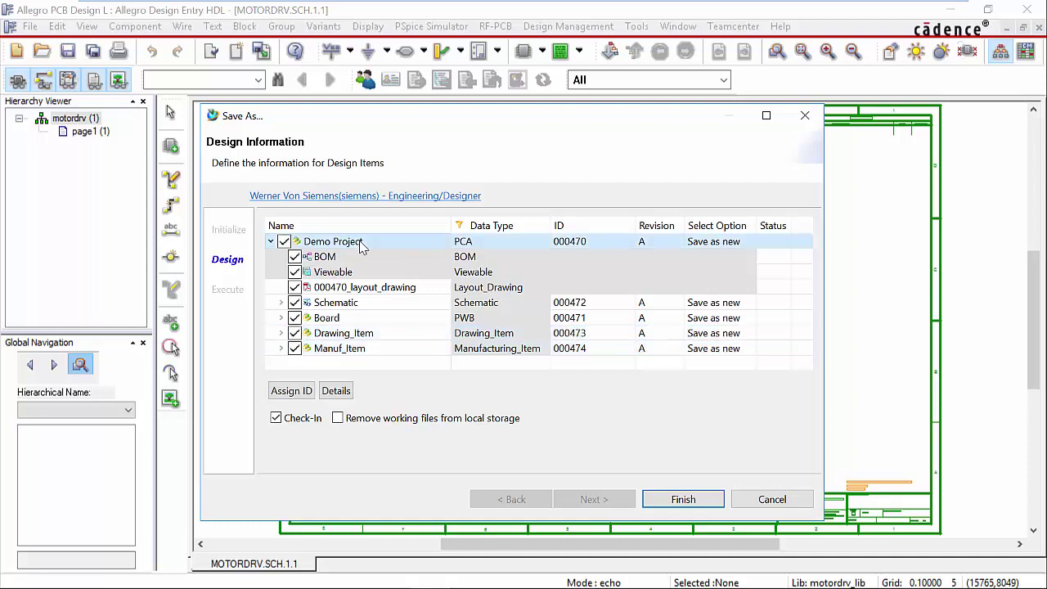
click(368, 333)
shift+click(379, 350)
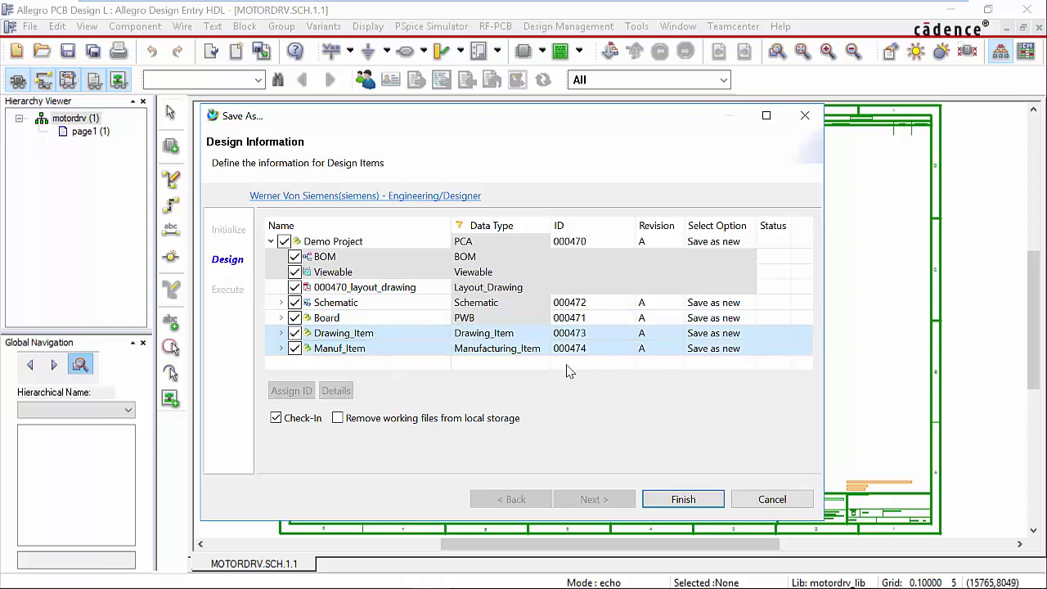
Inspect the layout drawing and the derived files under Board, Drawing_Item and Manuf_Item, including the Gerber, manufacturing drawing and ODB++ datasets.
click(361, 289)
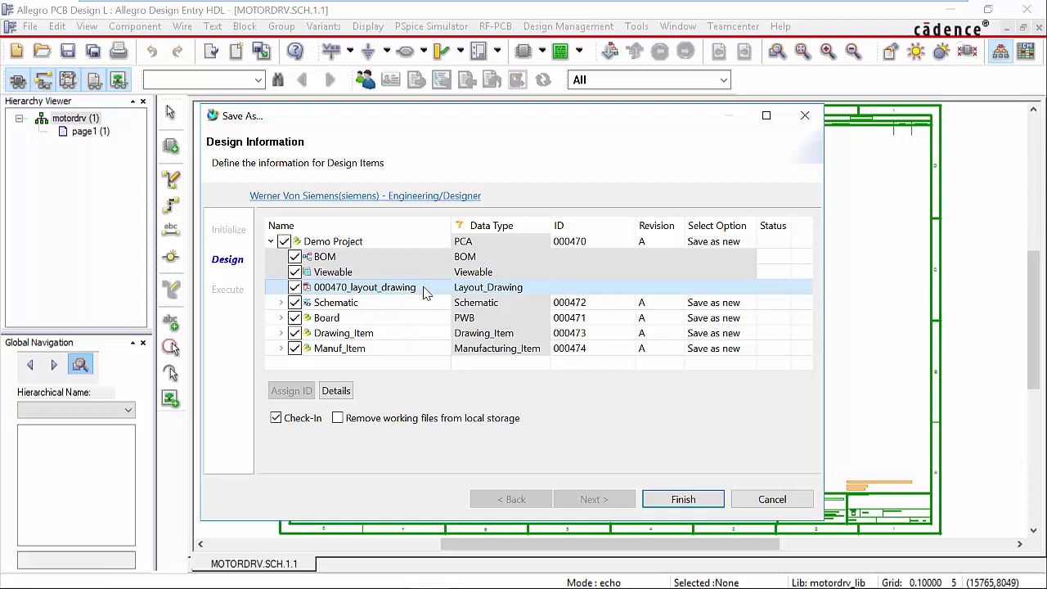
click(281, 318)
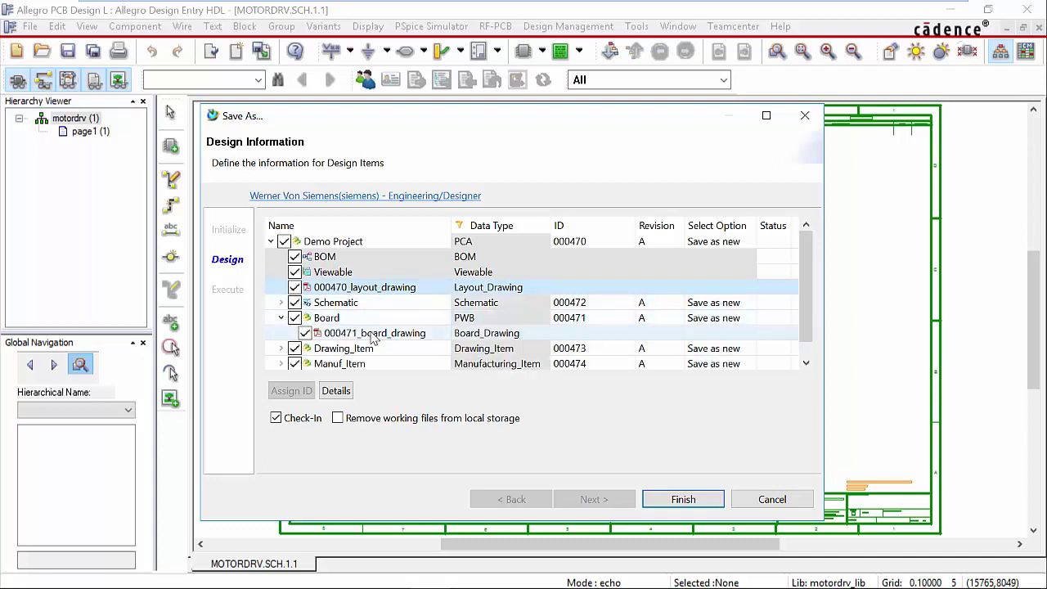
click(280, 317)
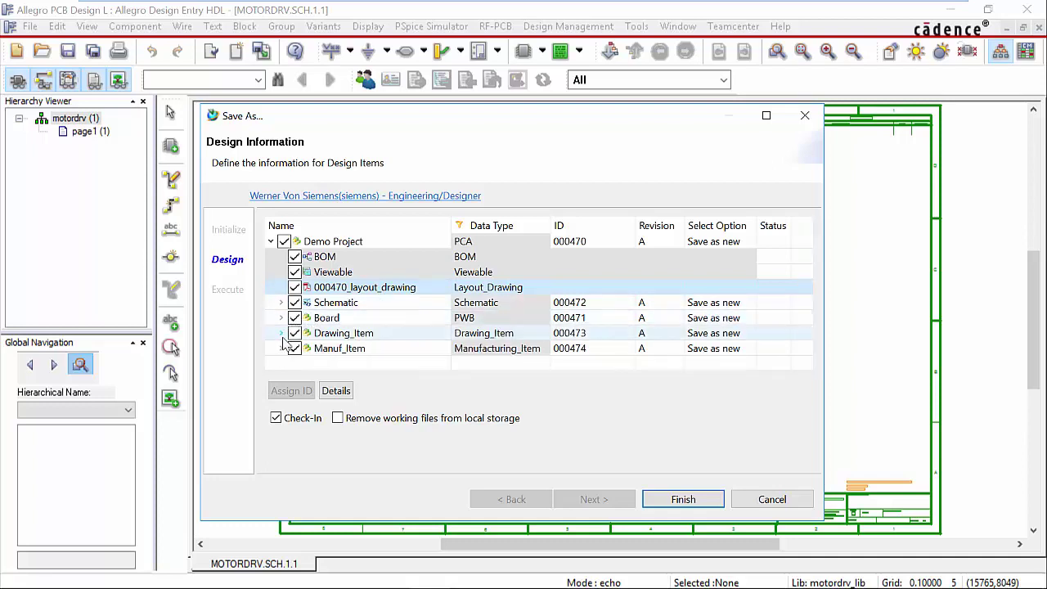
click(281, 332)
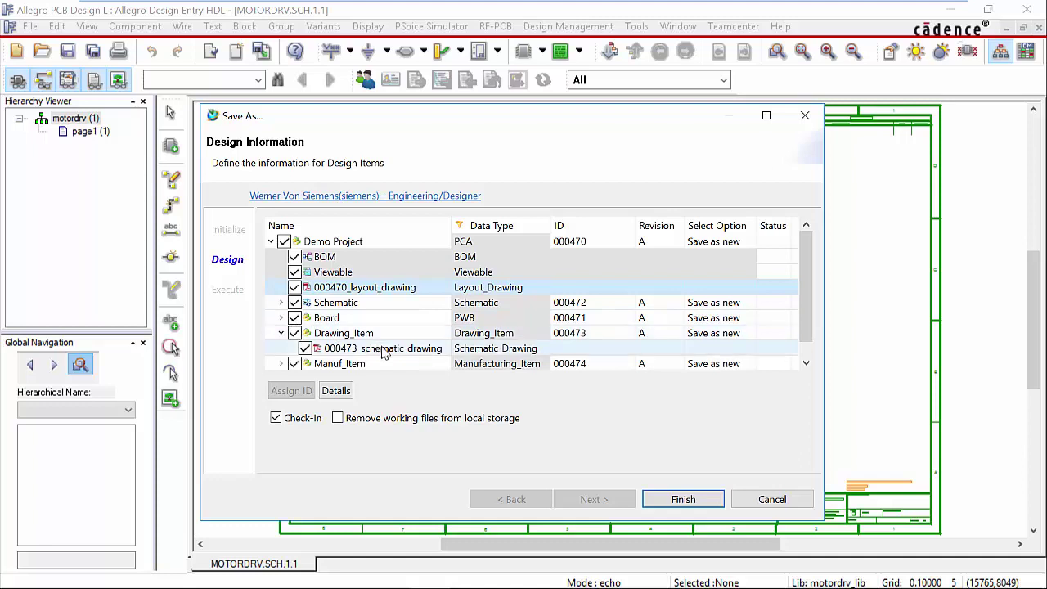
click(281, 333)
click(281, 348)
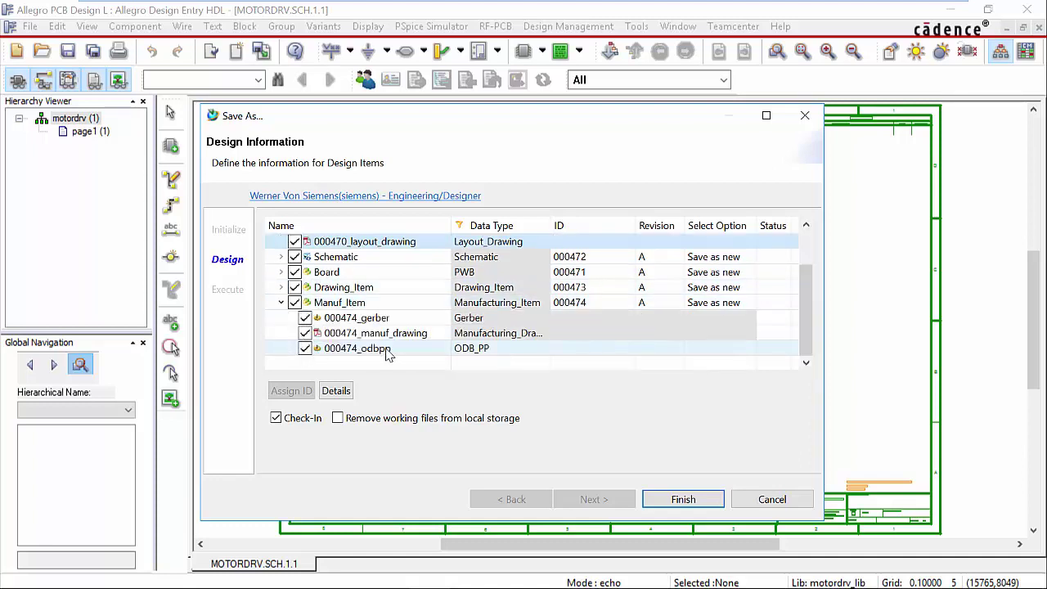
click(374, 321)
click(382, 352)
click(378, 335)
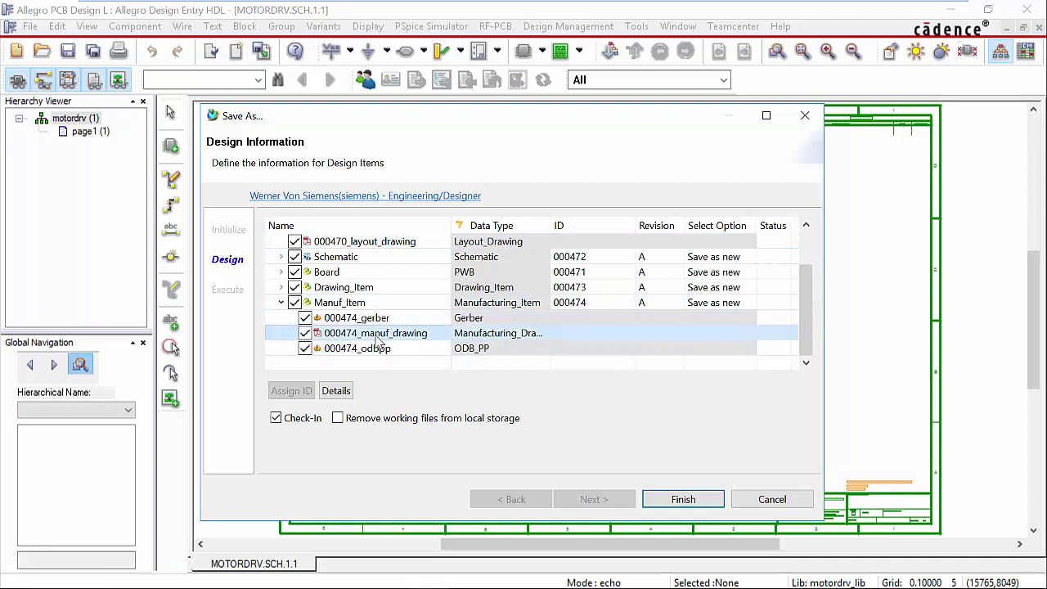
click(280, 302)
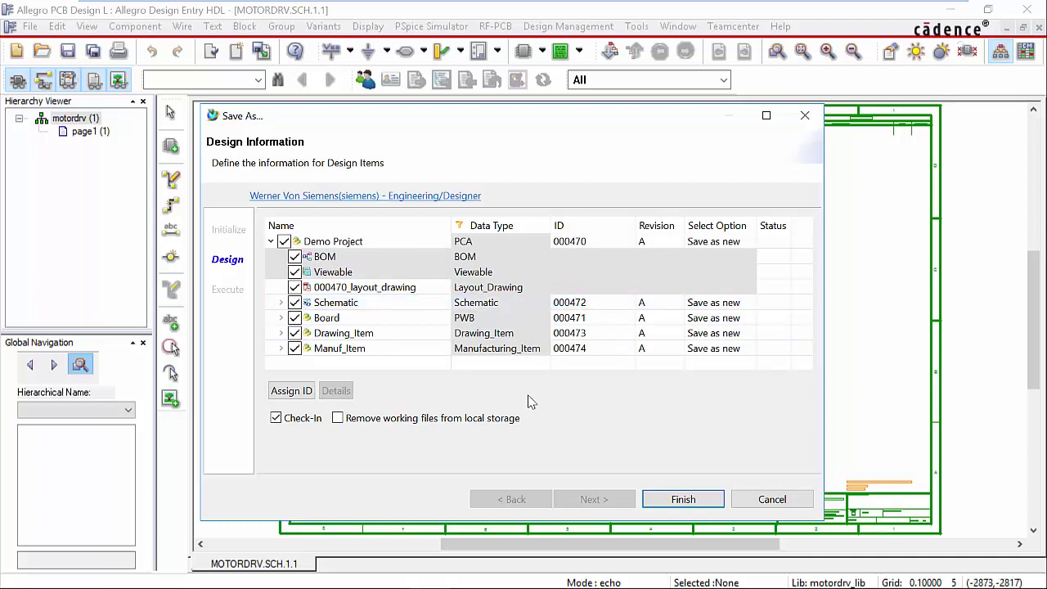
Finish the Save As to store all the selected design items in Teamcenter as new, with check-in.
click(702, 500)
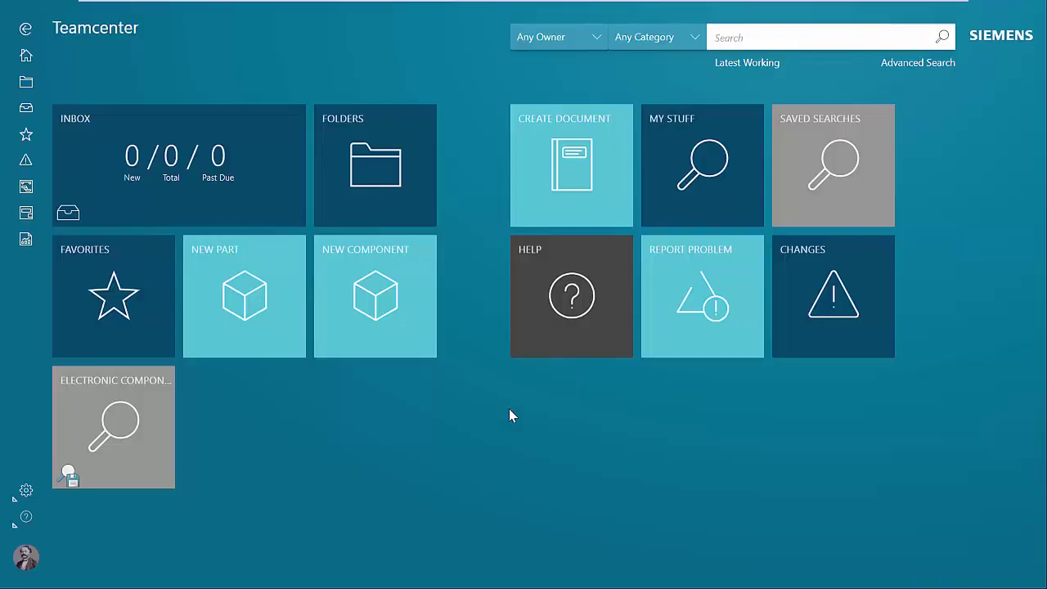
Switch to the Teamcenter web client, search for "Demo" and open the Demo Project item.
click(781, 34)
text(Demo)
key(Return)
mouse_move(574, 175)
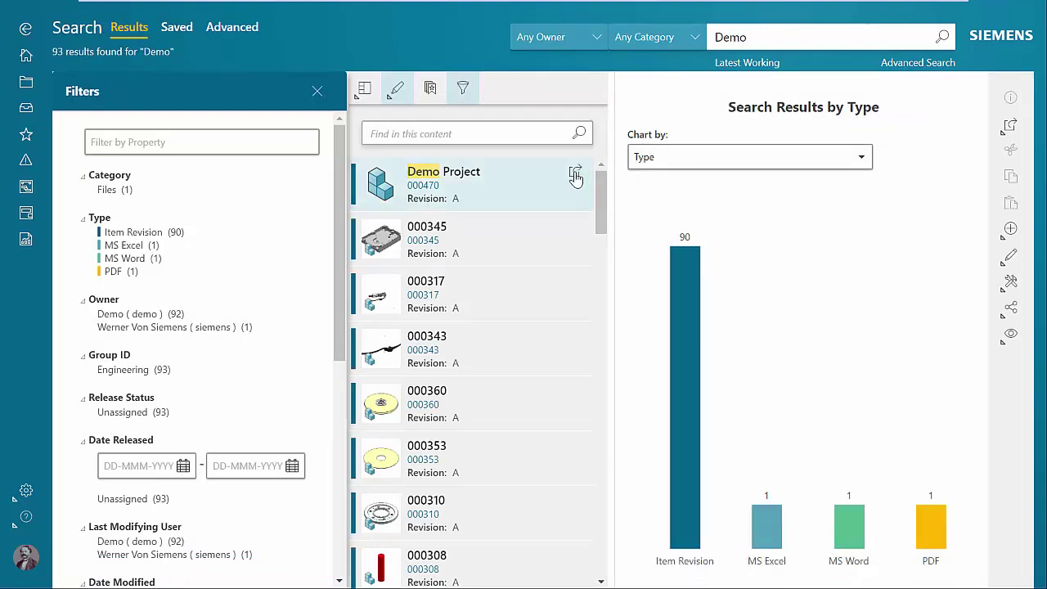
click(575, 176)
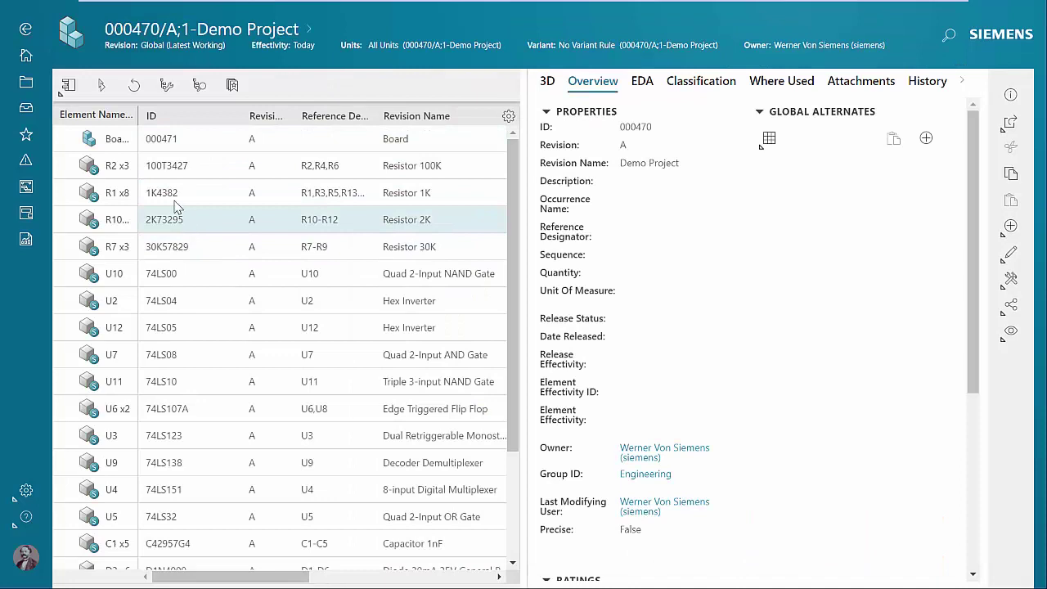
Display the Demo Project structure in the full Tree view and review the listed components with their reference designators and descriptions.
click(68, 88)
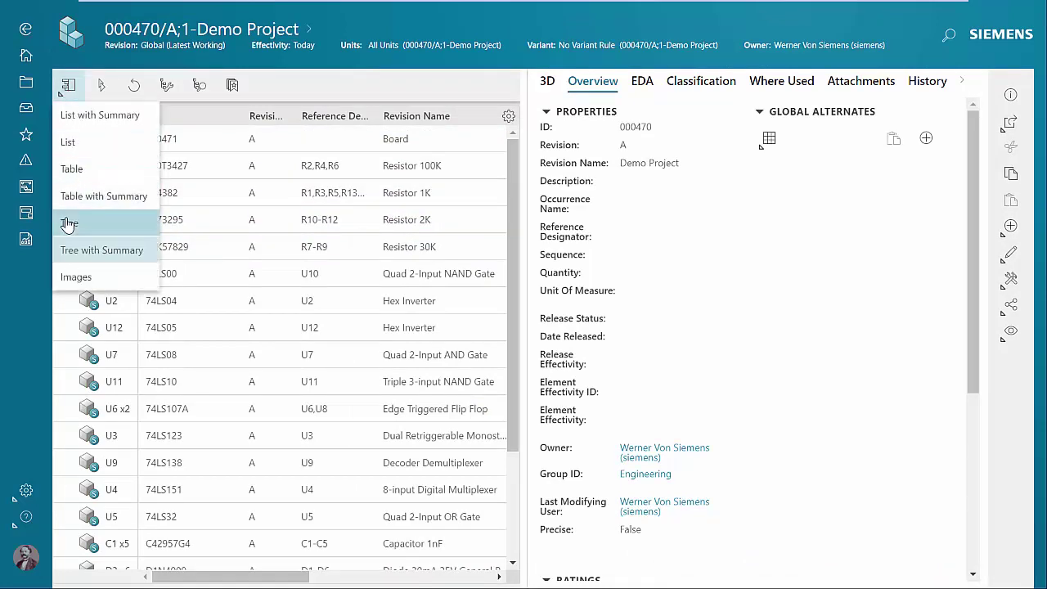
click(67, 221)
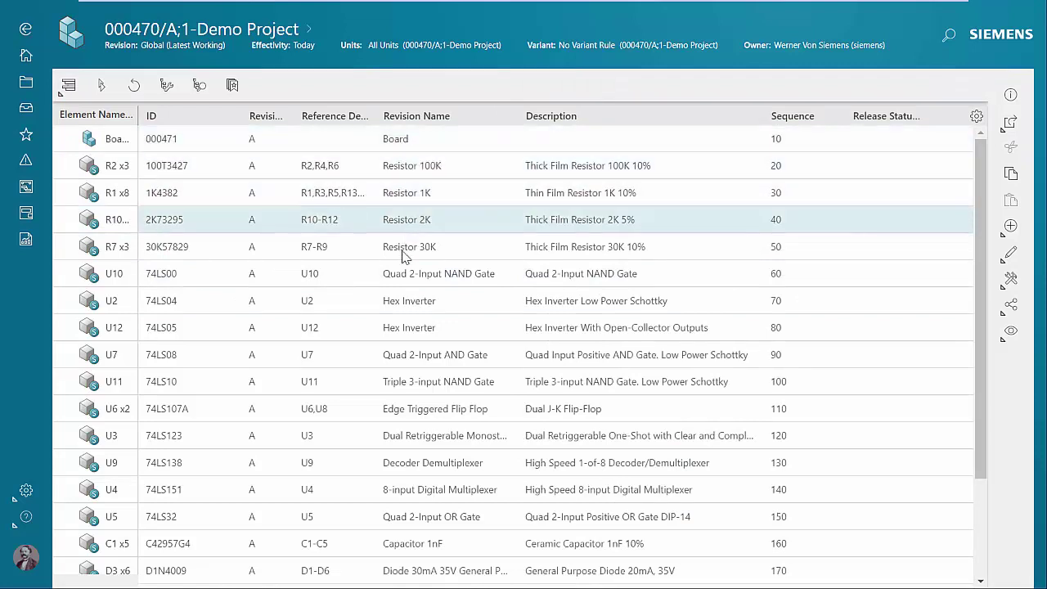
scroll(425, 401, down, 3)
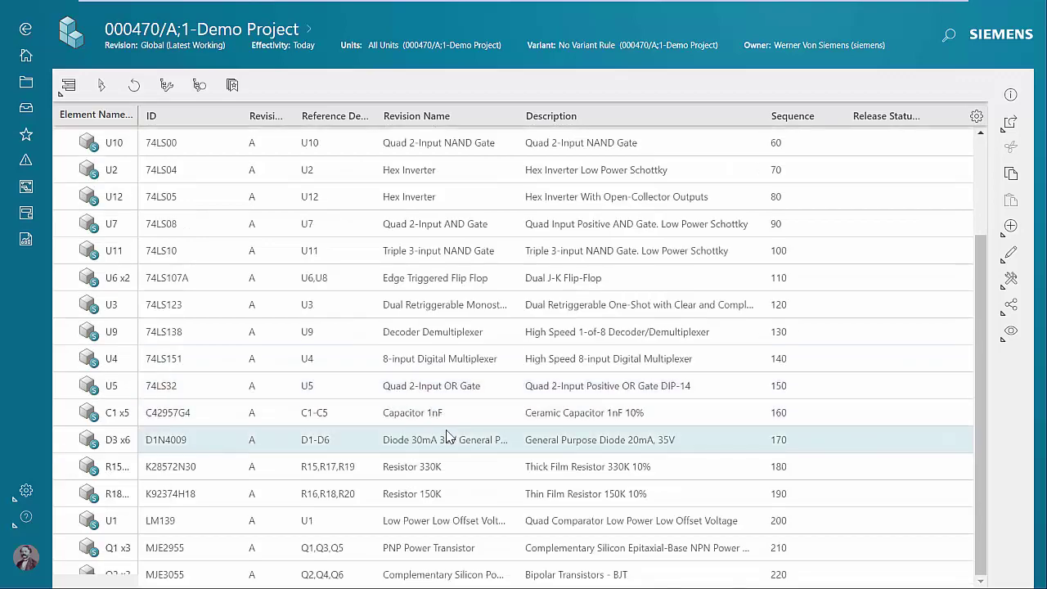
scroll(446, 432, up, 3)
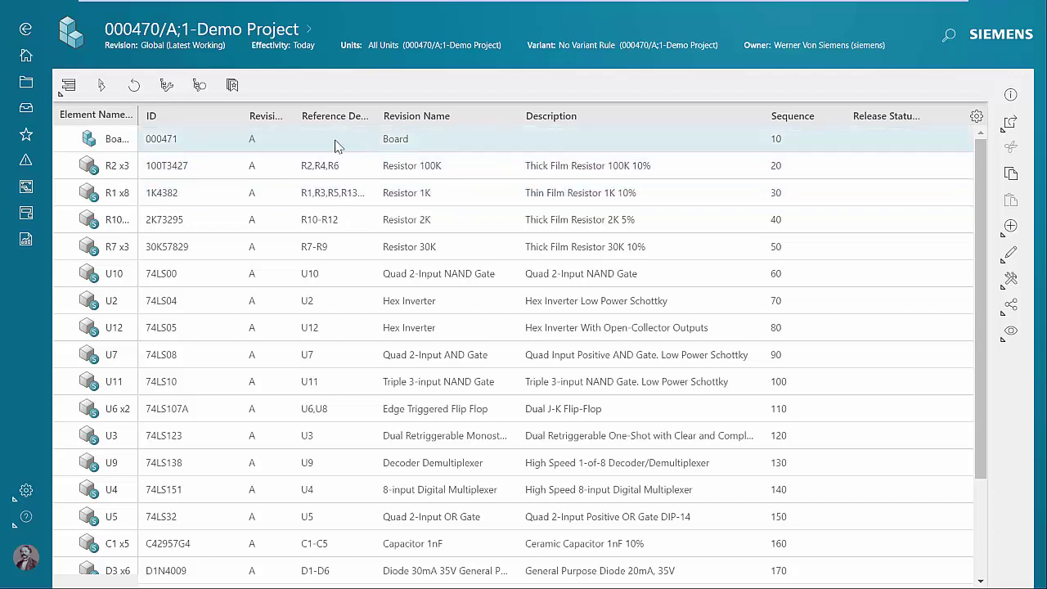
Return the structure to Tree with Summary, widen the details area and view the Demo Project's attachments.
click(66, 88)
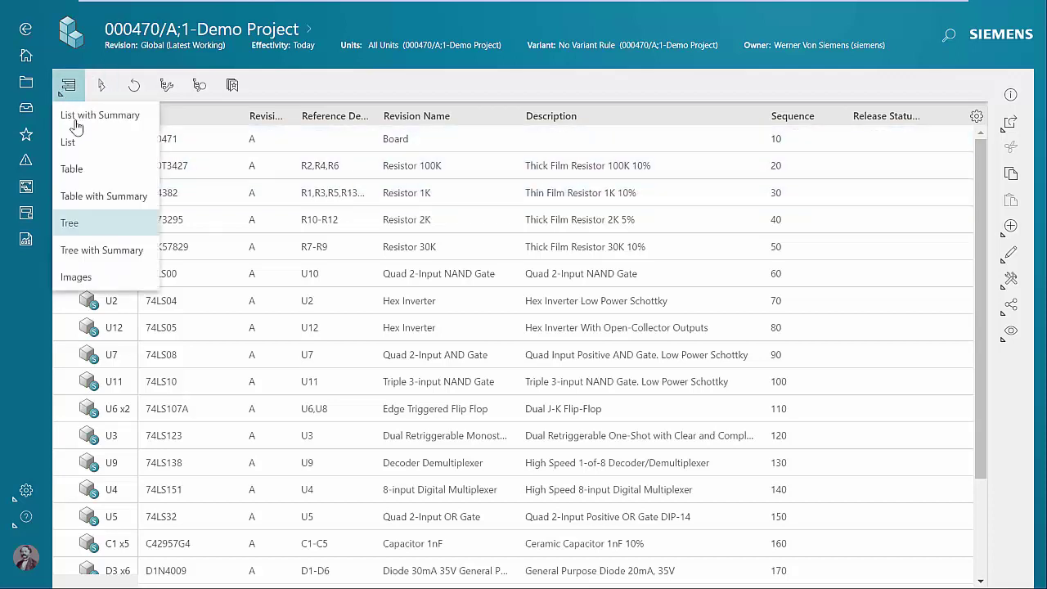
click(87, 248)
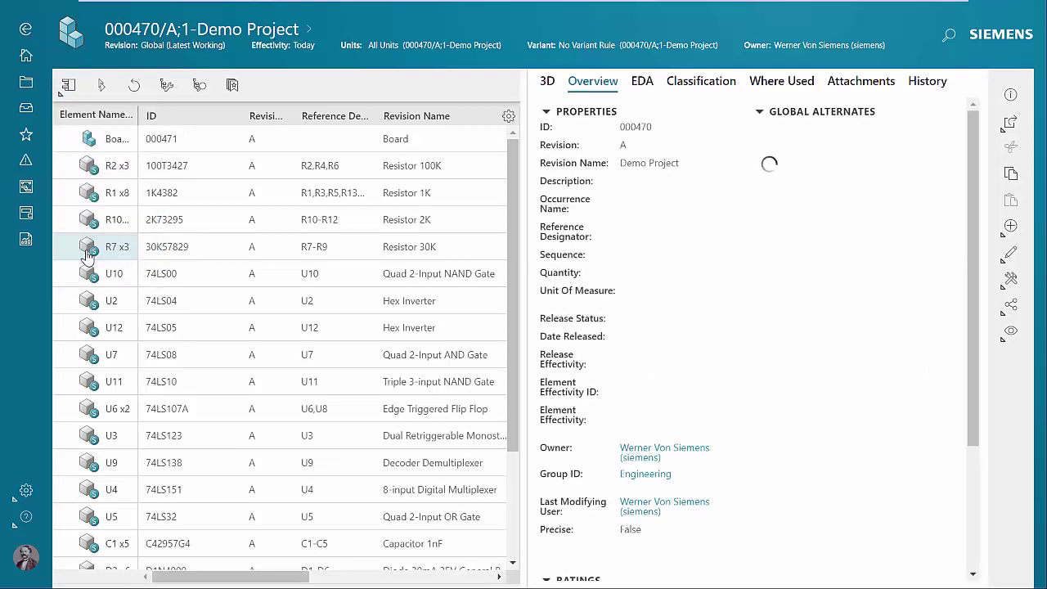
drag(524, 249, 274, 246)
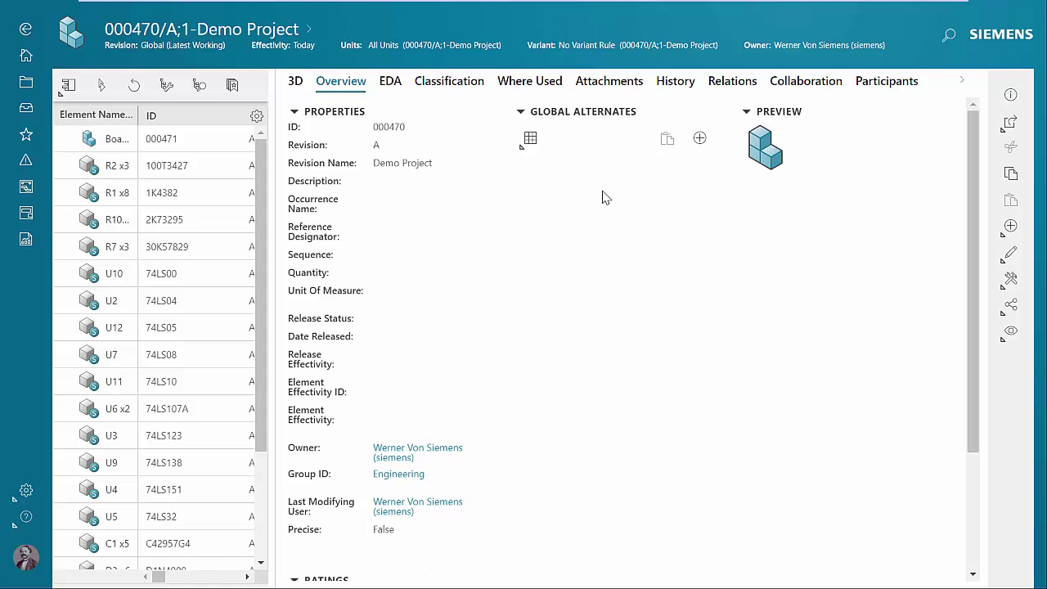
click(603, 83)
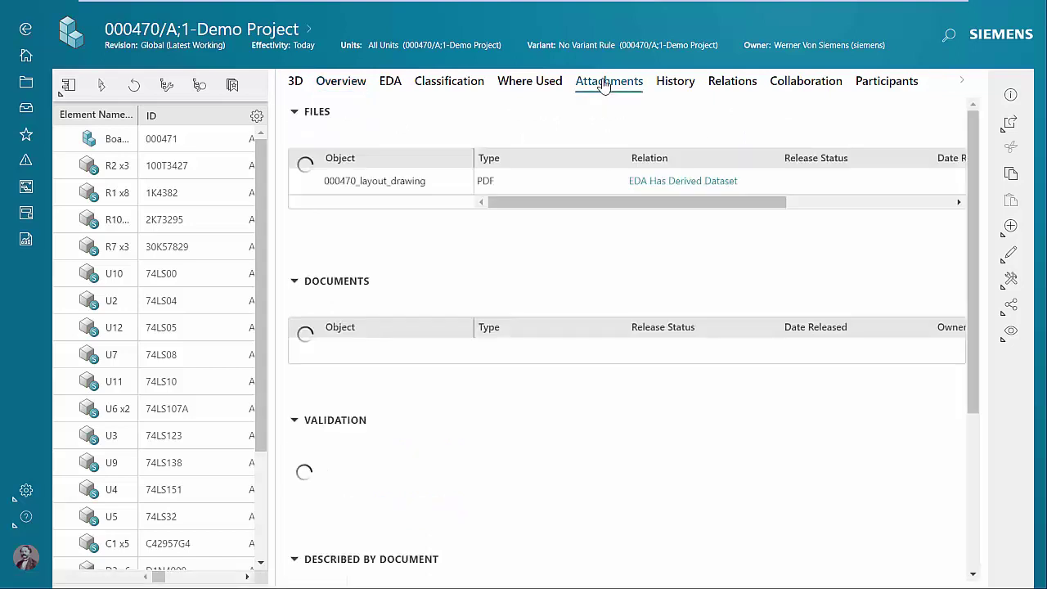
Open the Demo Project's relations graph, then expand and collapse the files related to the Board item.
click(732, 84)
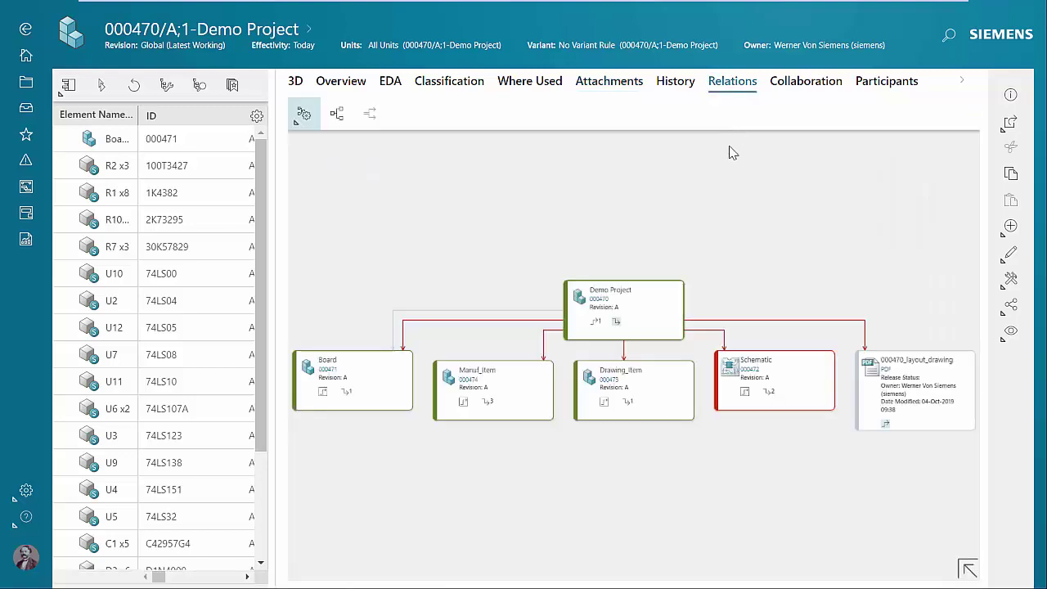
click(647, 312)
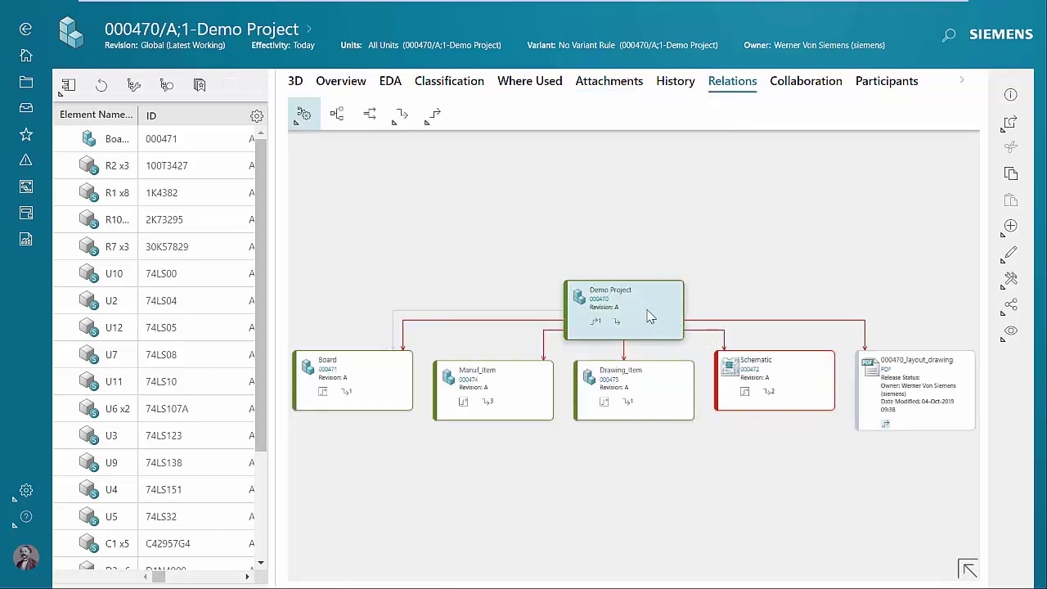
click(350, 388)
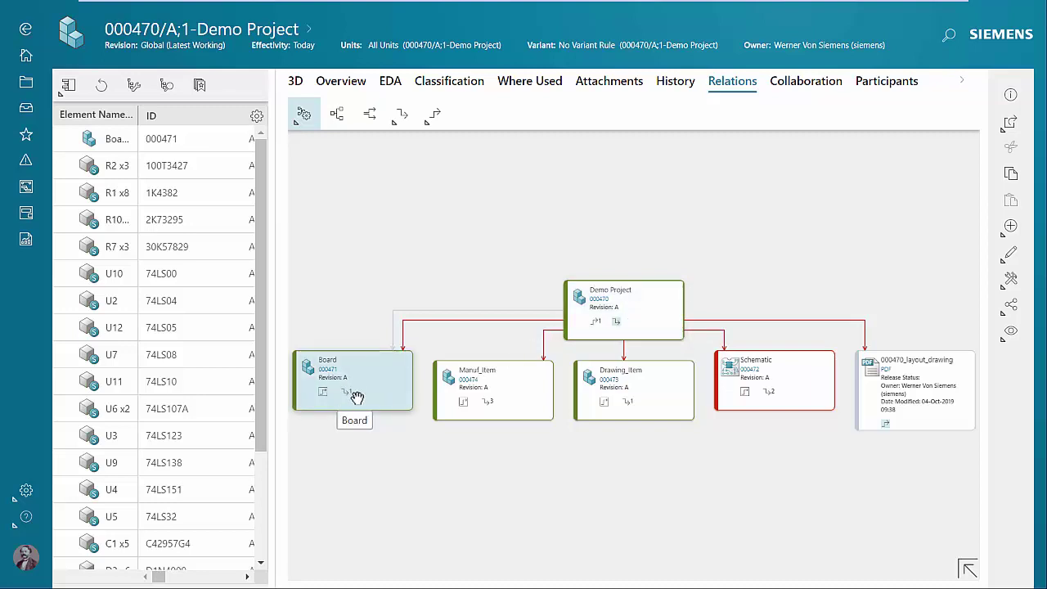
click(347, 396)
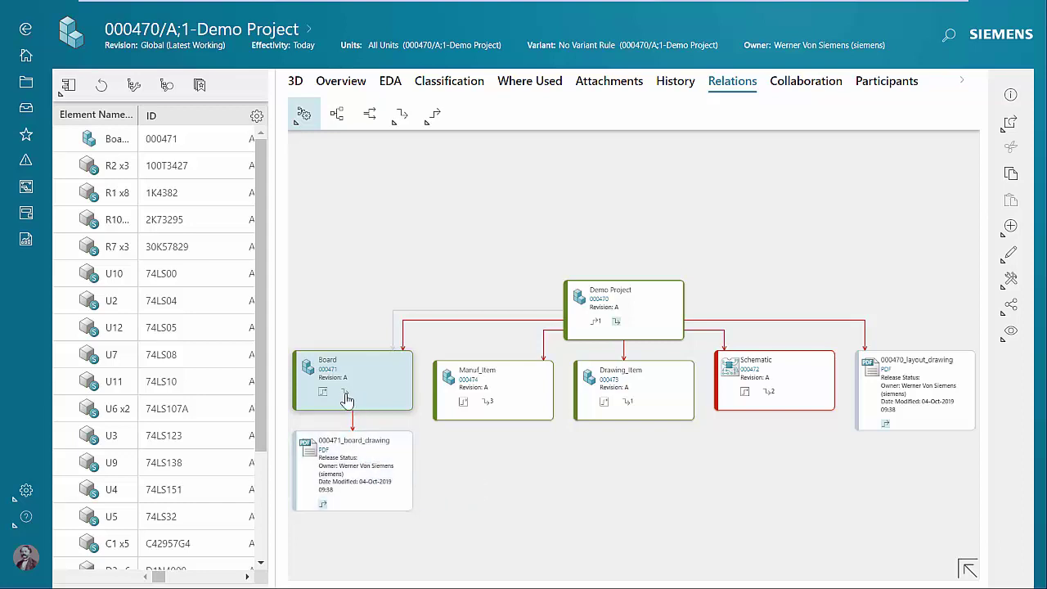
click(346, 398)
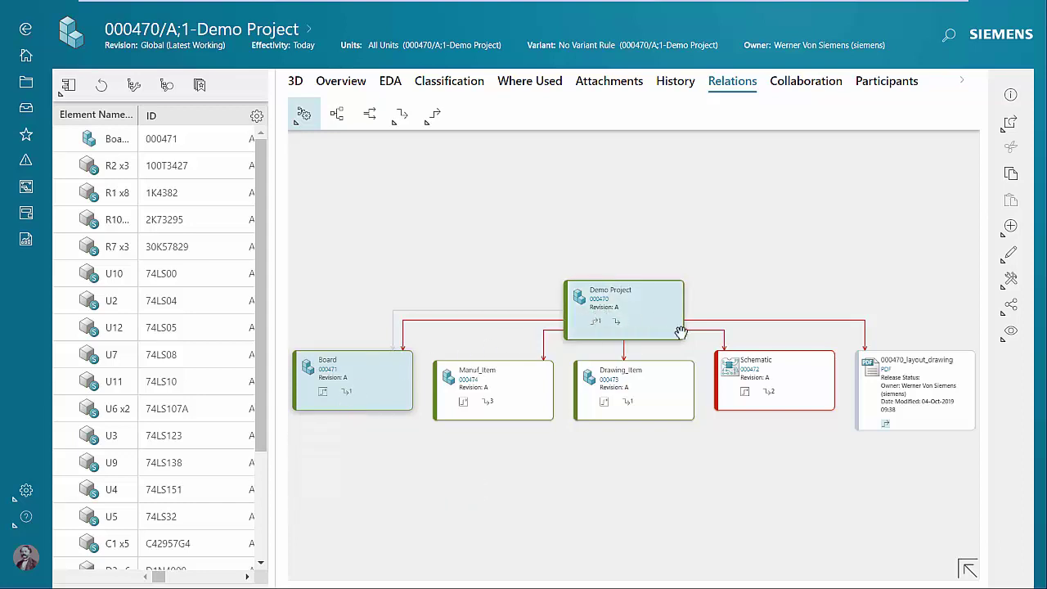
Expand the Schematic, Drawing_Item and Manuf_Item relations to inspect their datasets, then collapse Manuf_Item and Drawing_Item again.
click(772, 395)
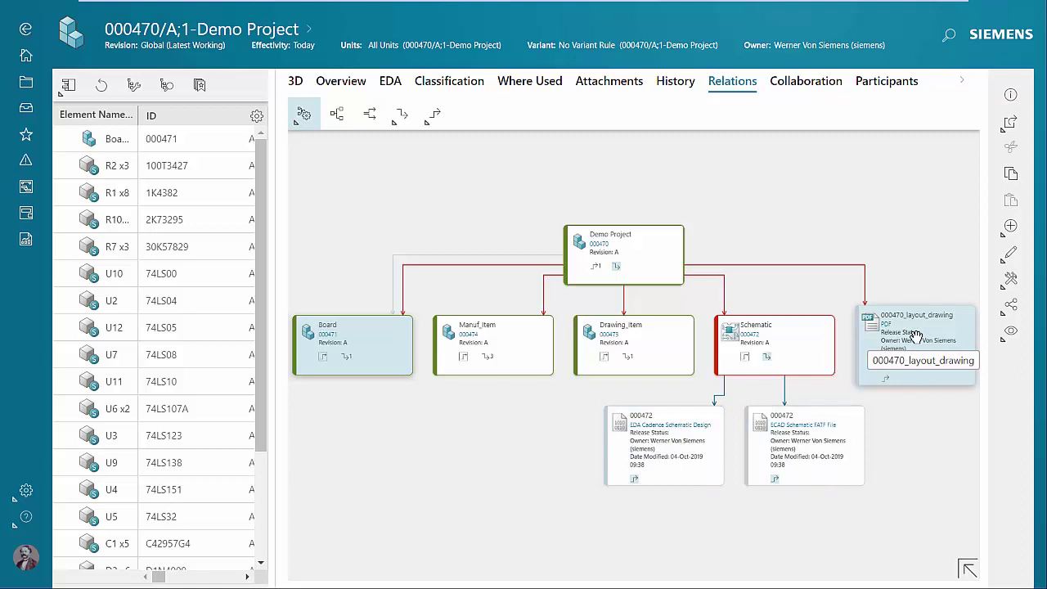
click(626, 359)
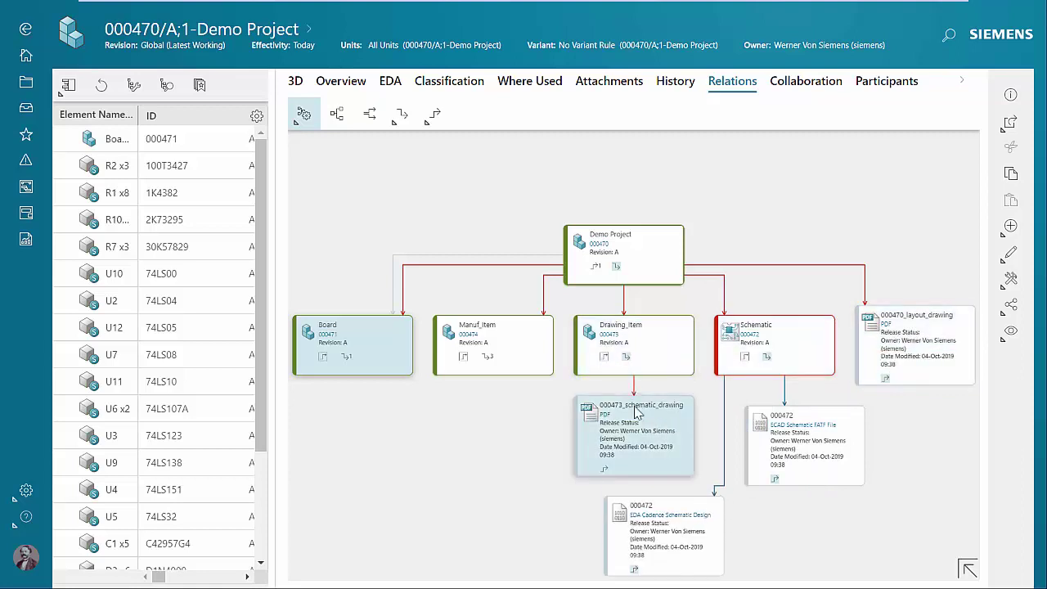
click(486, 360)
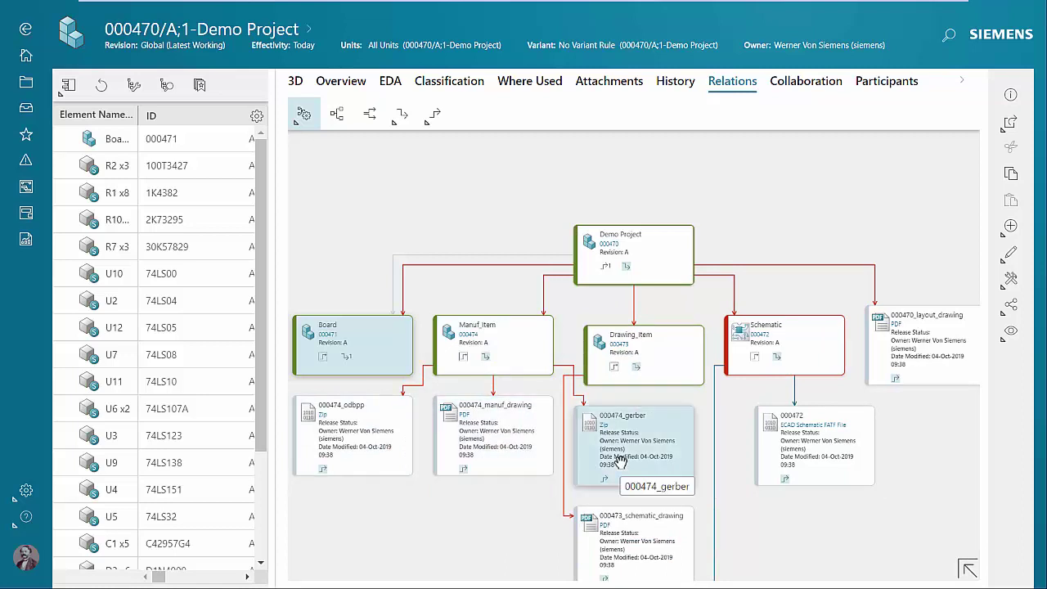
click(487, 360)
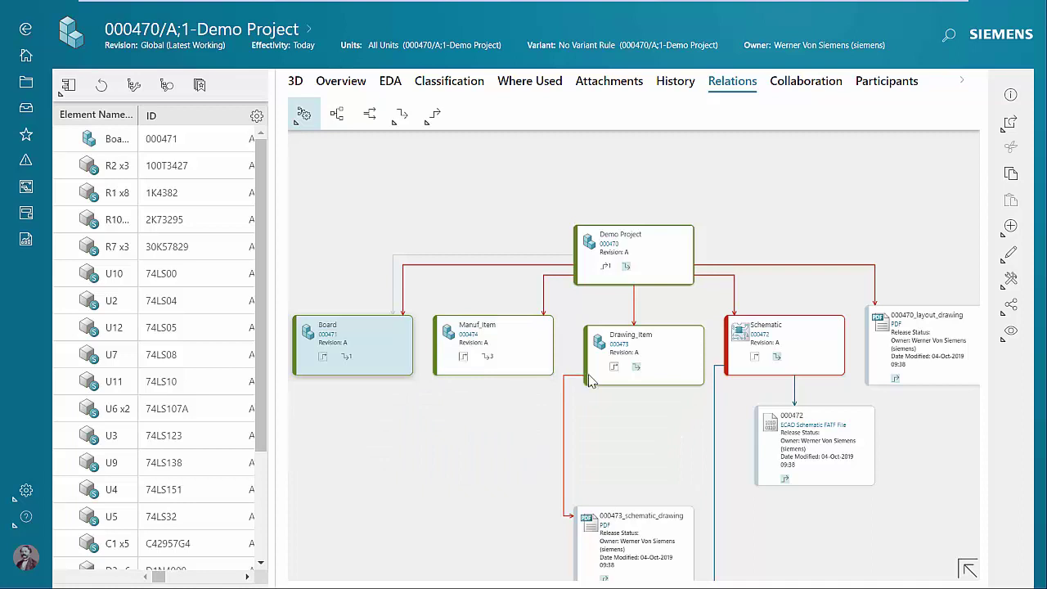
click(637, 368)
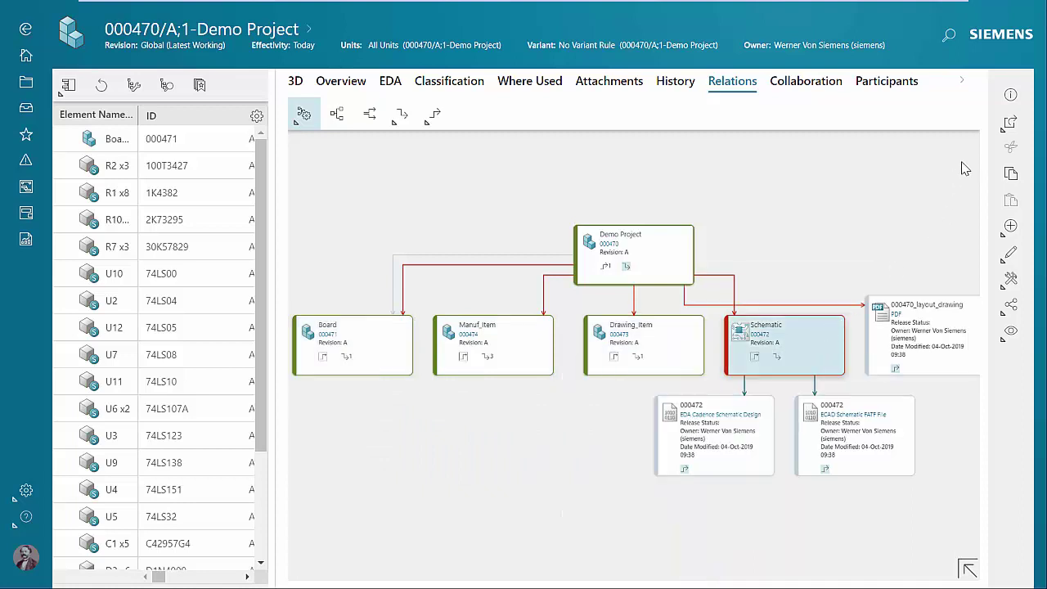
Open the Schematic item and review its overview, attached files and EDA properties, including description, power and rating.
click(1010, 123)
click(893, 122)
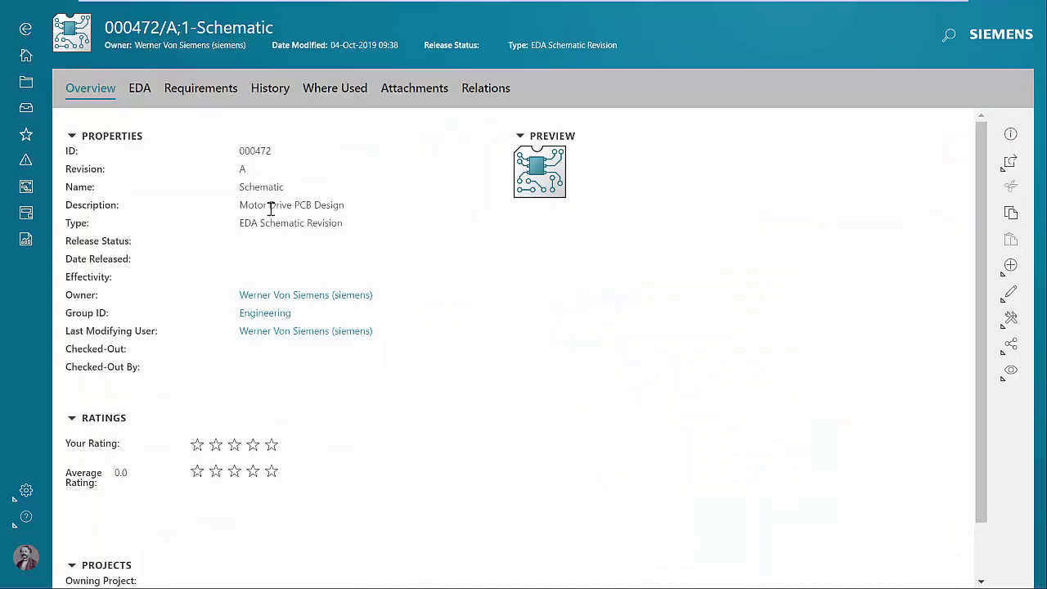
click(392, 92)
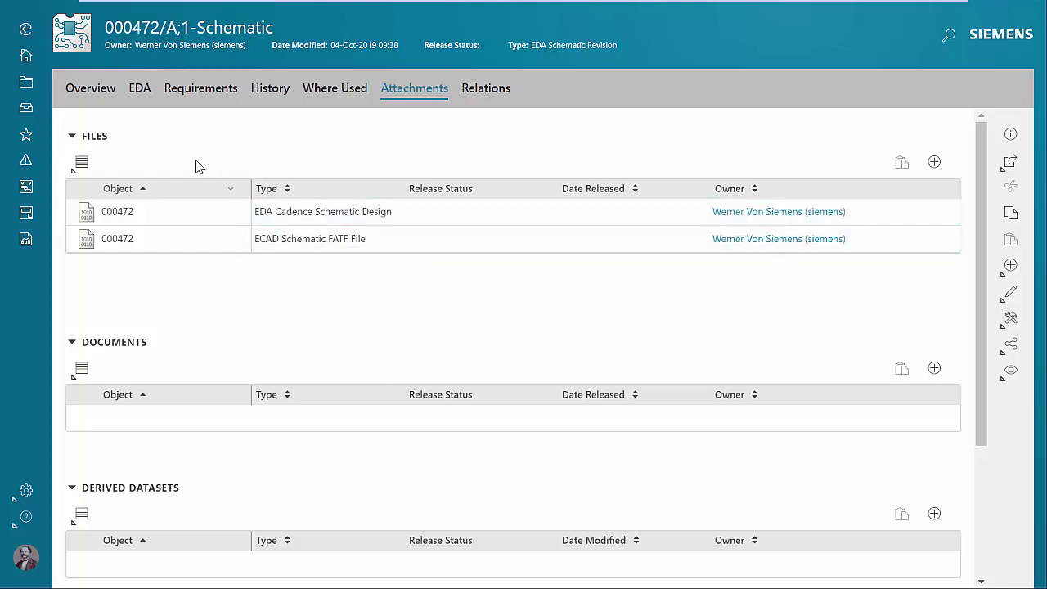
click(139, 92)
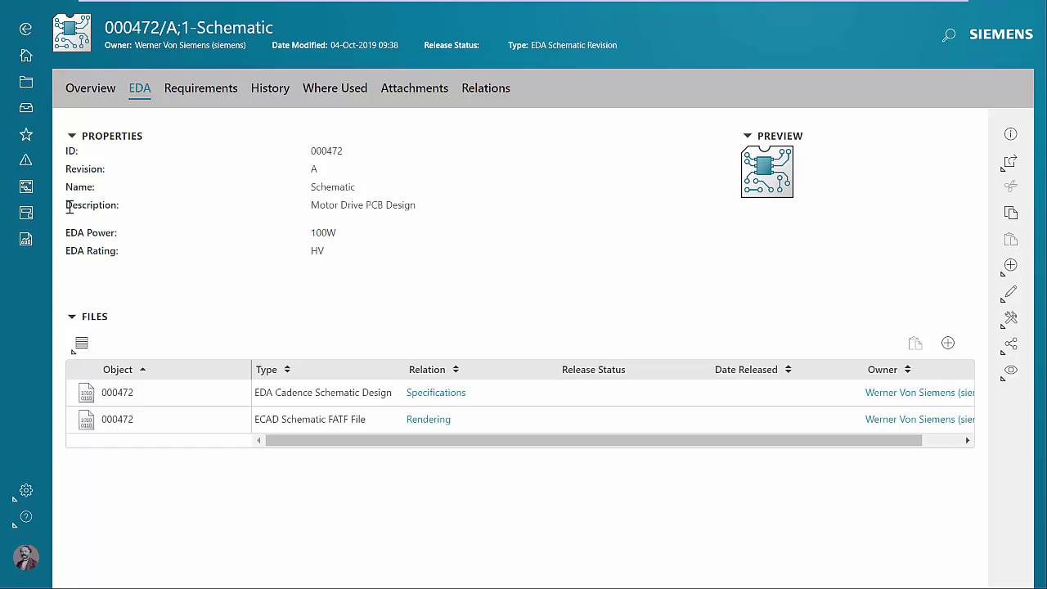
drag(67, 207, 342, 262)
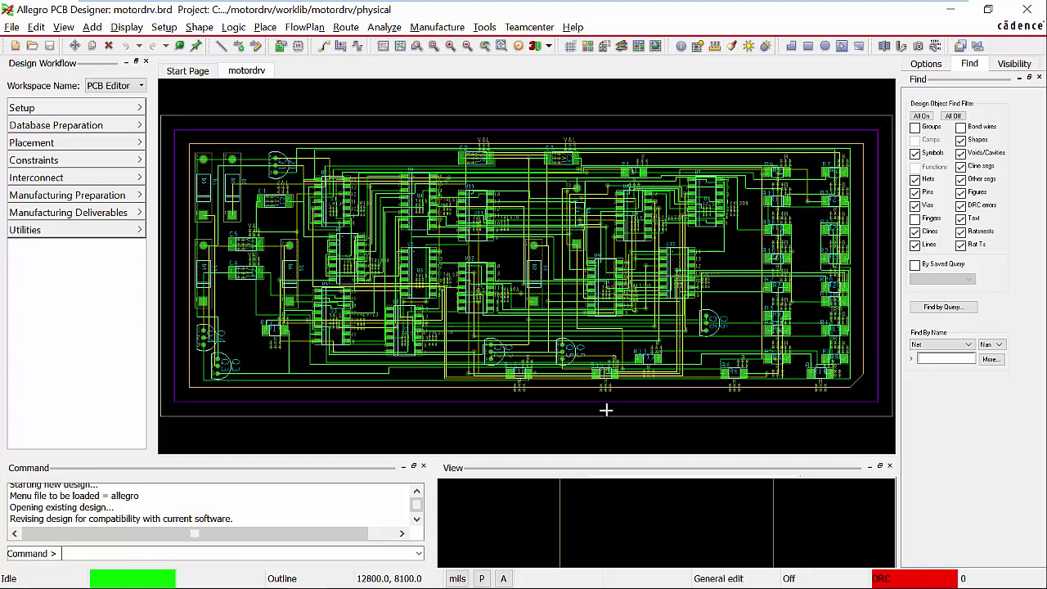
In Allegro PCB Designer, save the motordrv board to Teamcenter under Demo Project with its viewable, layout drawing, Drawing_Item and Manuf_Item, with check-in and without the BOM.
click(538, 29)
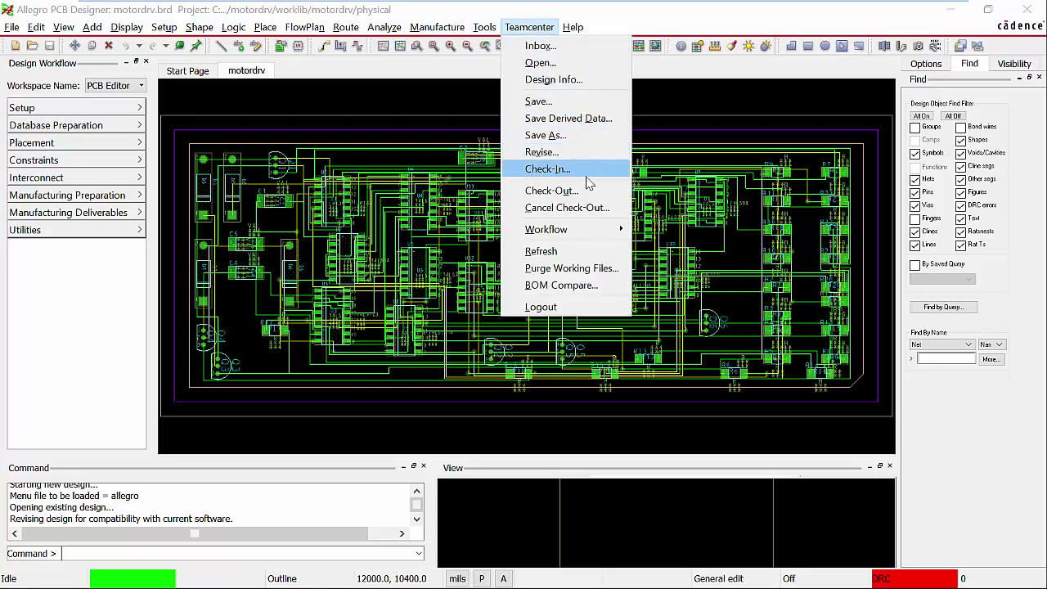
mouse_move(602, 232)
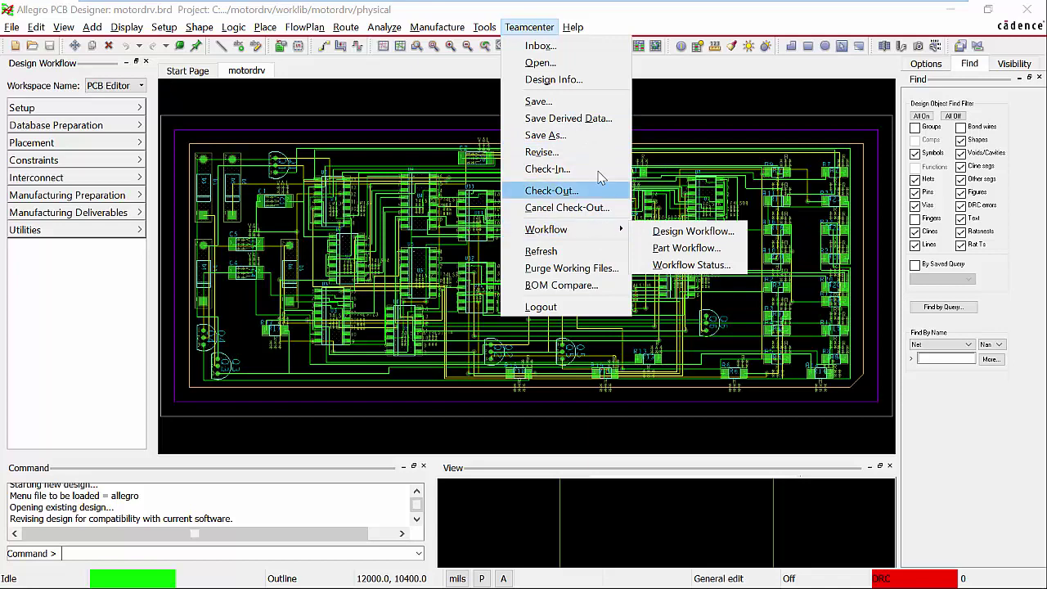
click(545, 135)
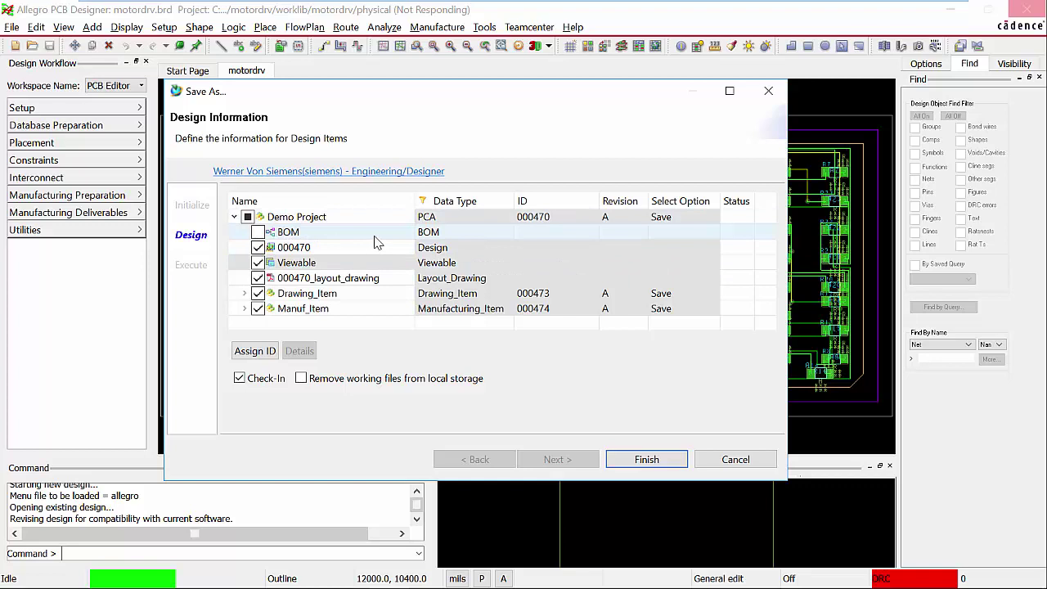
click(332, 252)
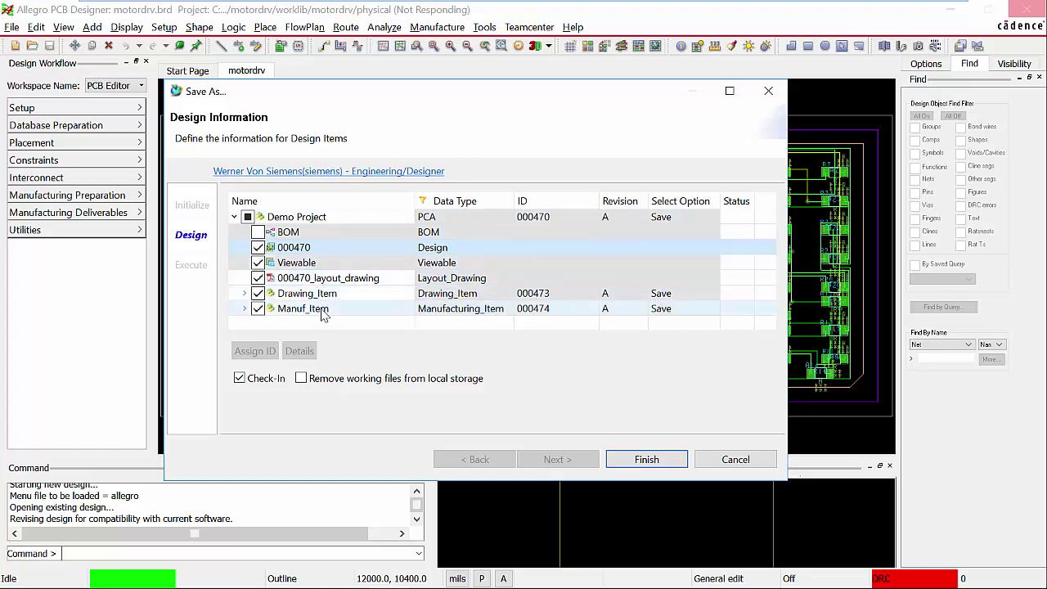
click(665, 462)
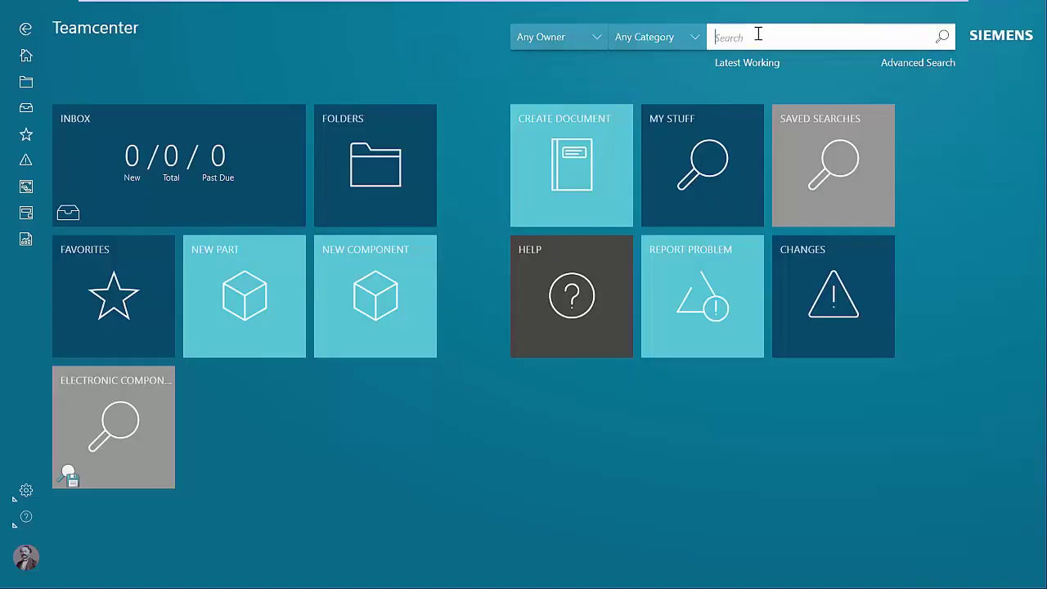
In the Teamcenter web client, rerun the "Demo" search, open Demo Project and view its attachments in a widened details area.
click(755, 38)
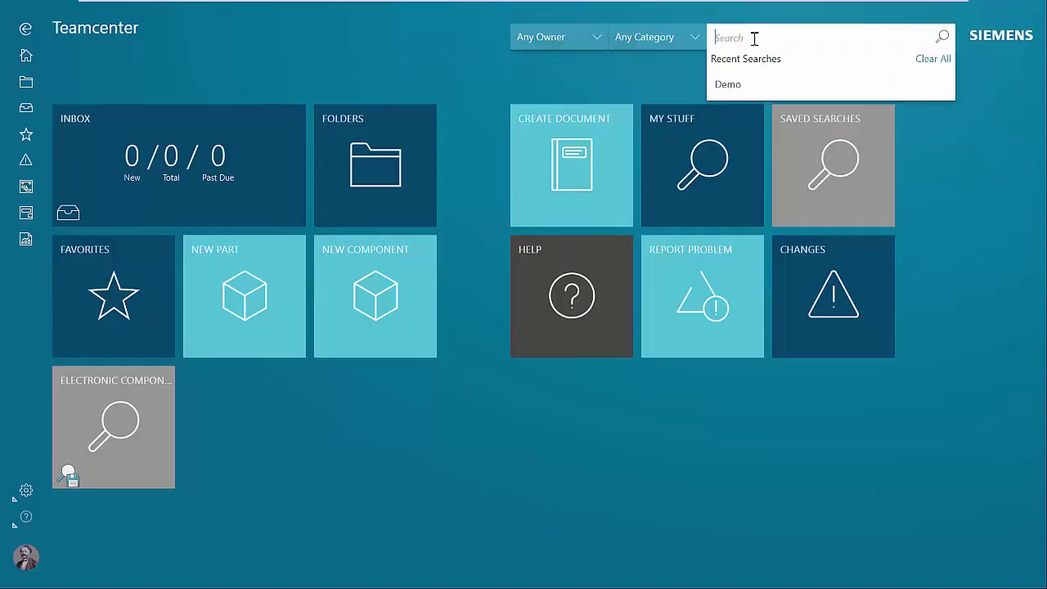
click(728, 85)
click(576, 171)
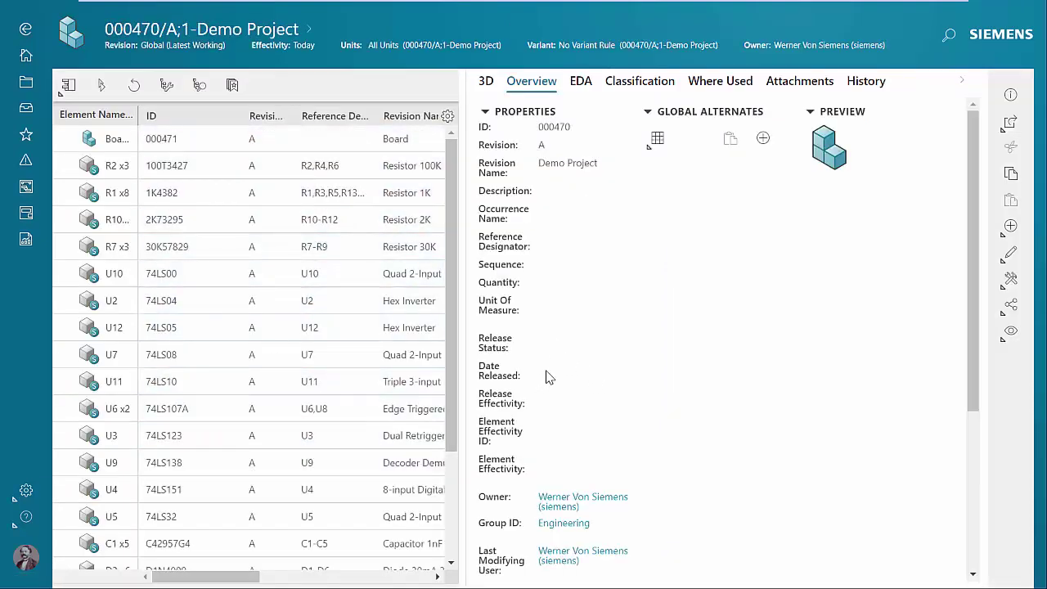
click(794, 85)
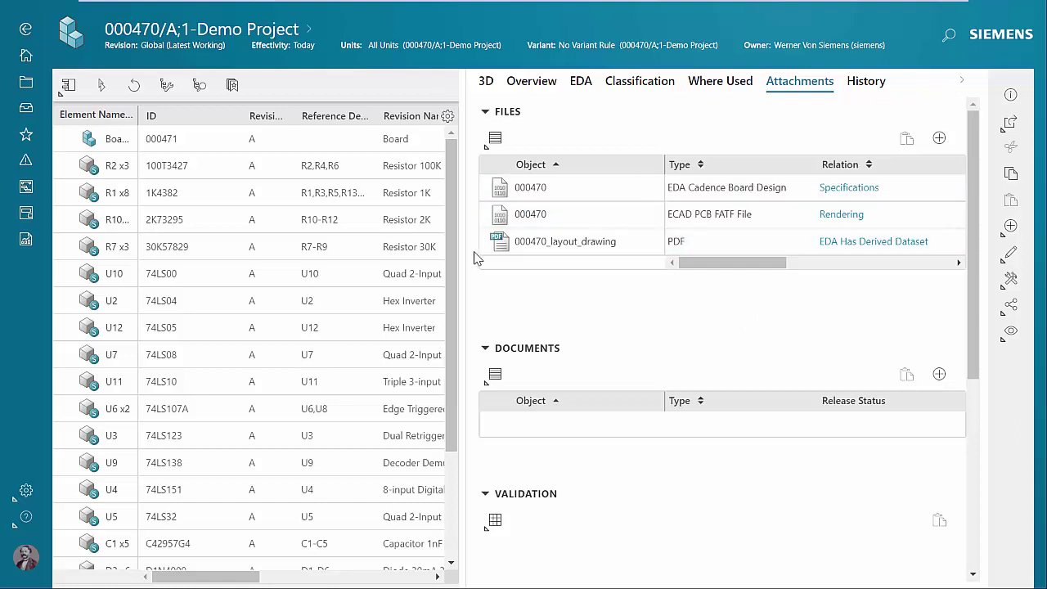
drag(468, 254, 230, 259)
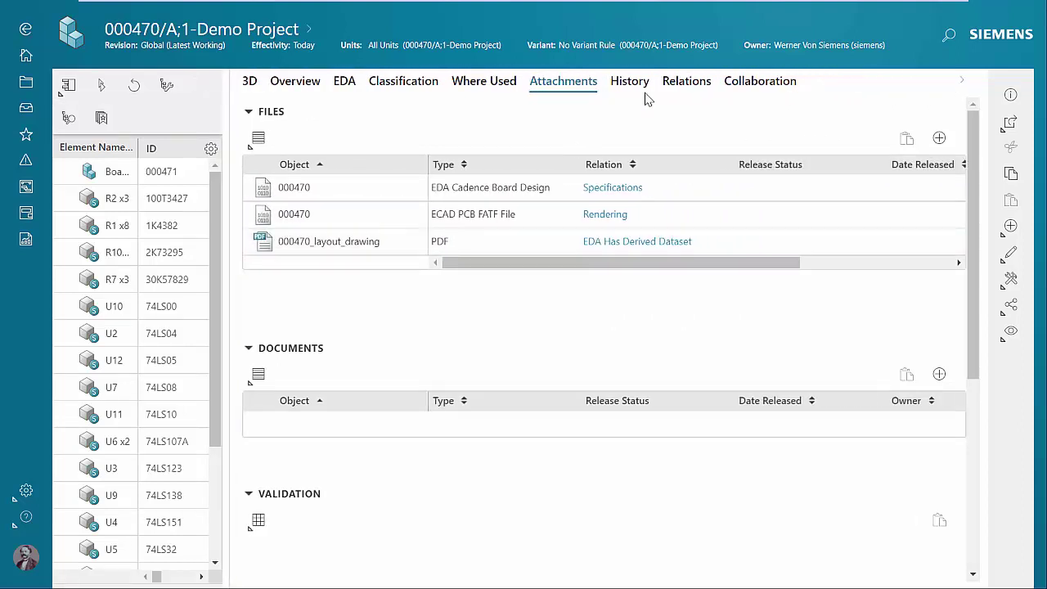
Open the Demo Project's relations graph and expand the Schematic item to inspect its datasets alongside the board design files.
click(683, 85)
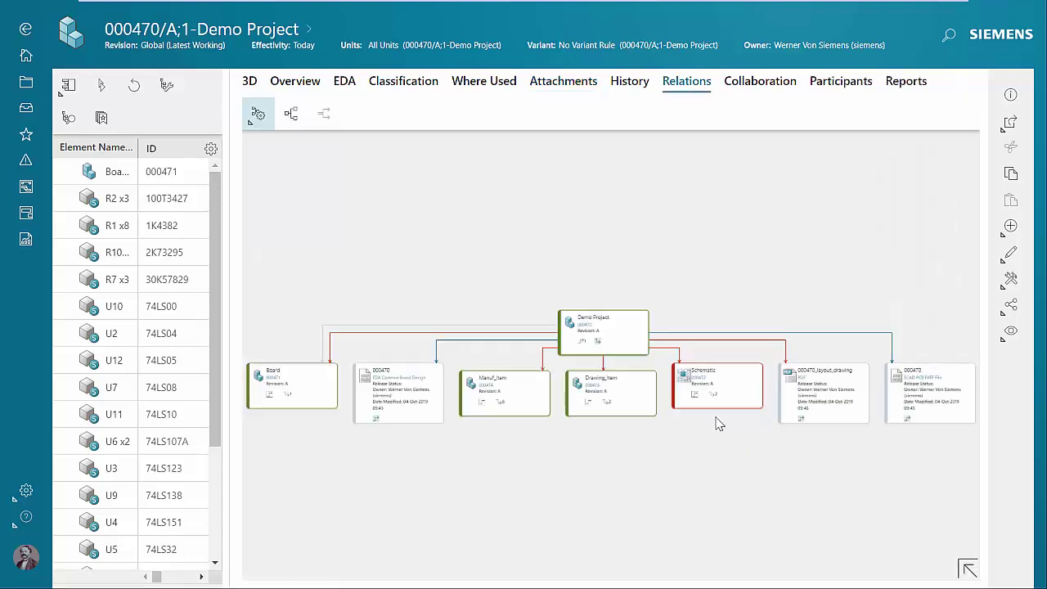
scroll(697, 411, up, 2)
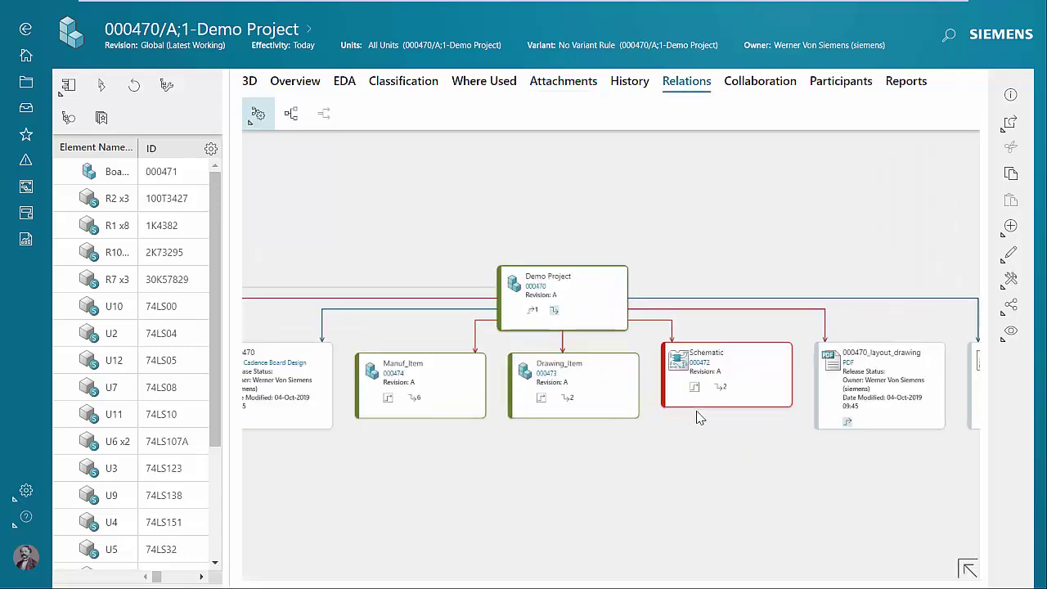
drag(710, 452, 548, 424)
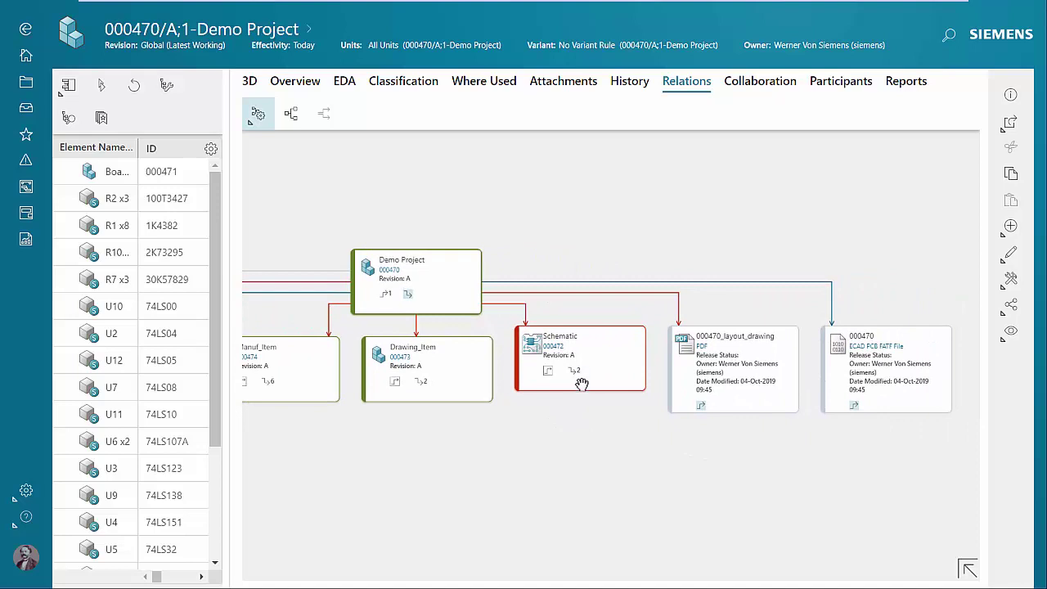
click(574, 374)
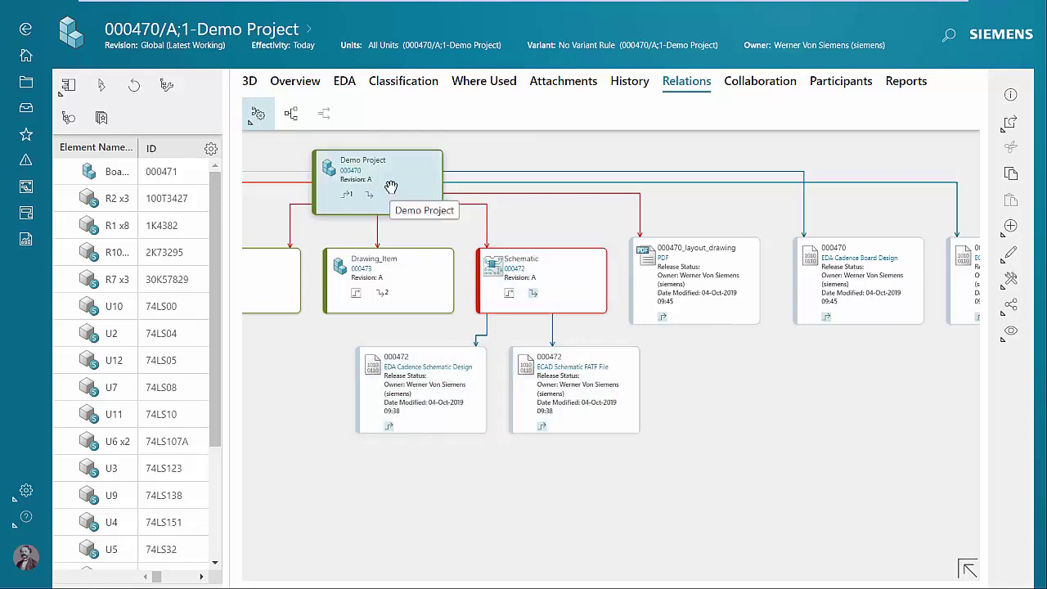
Open the Schematic item's ECAD Schematic FATF File in Visualization from the relations graph.
drag(848, 413, 746, 427)
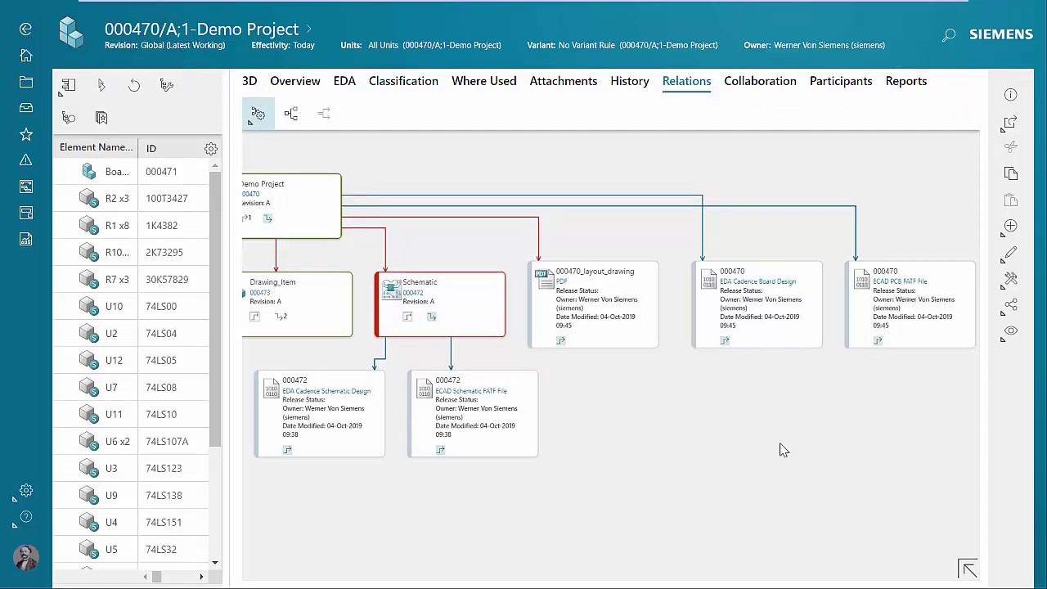
click(510, 386)
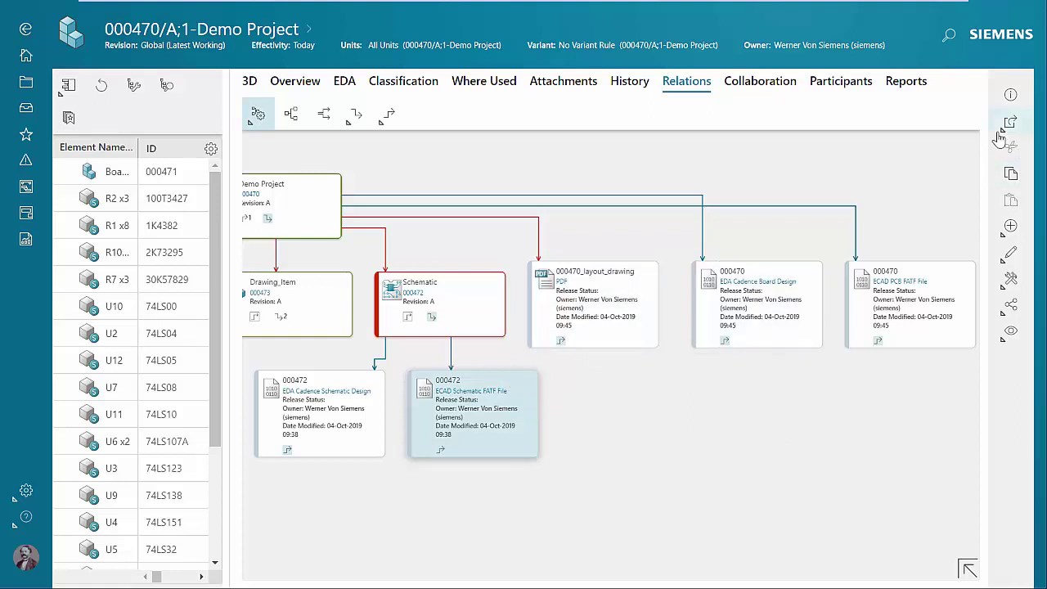
click(1008, 127)
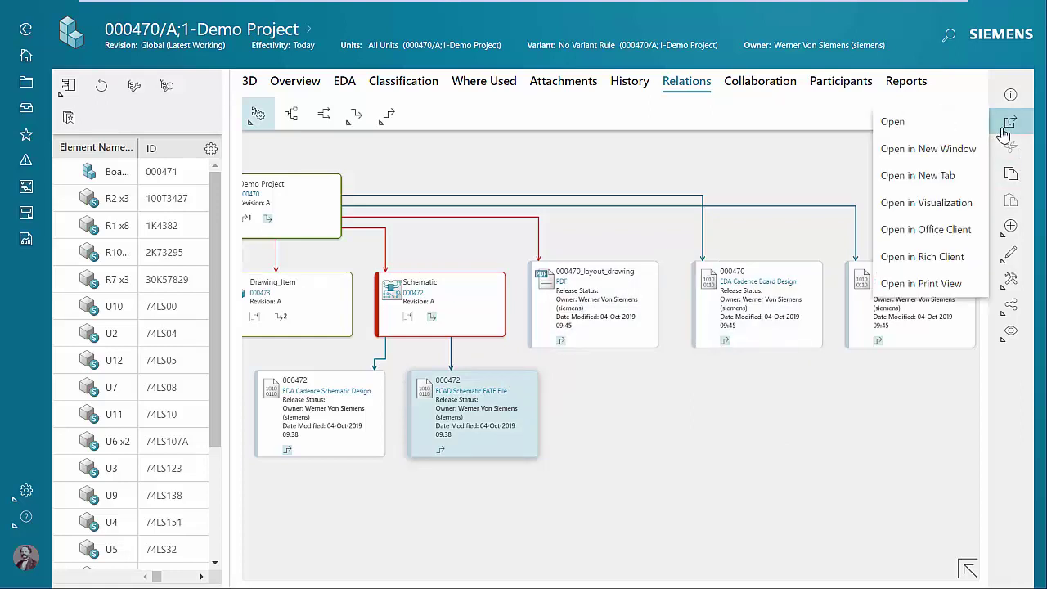
click(906, 205)
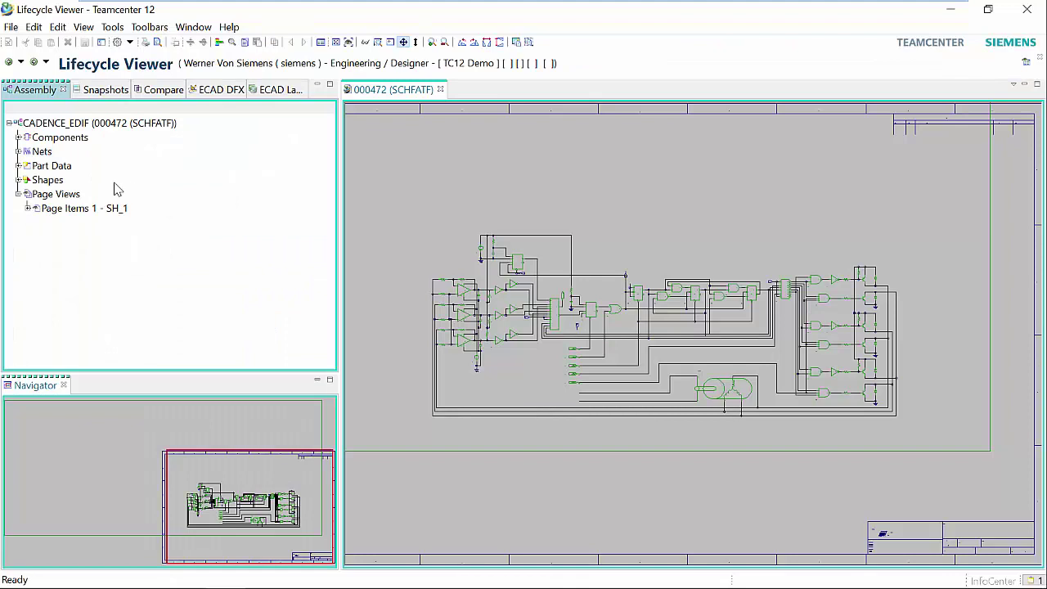
Locate resistor R2 on the schematic from the expanded component list and inspect it up close.
click(54, 210)
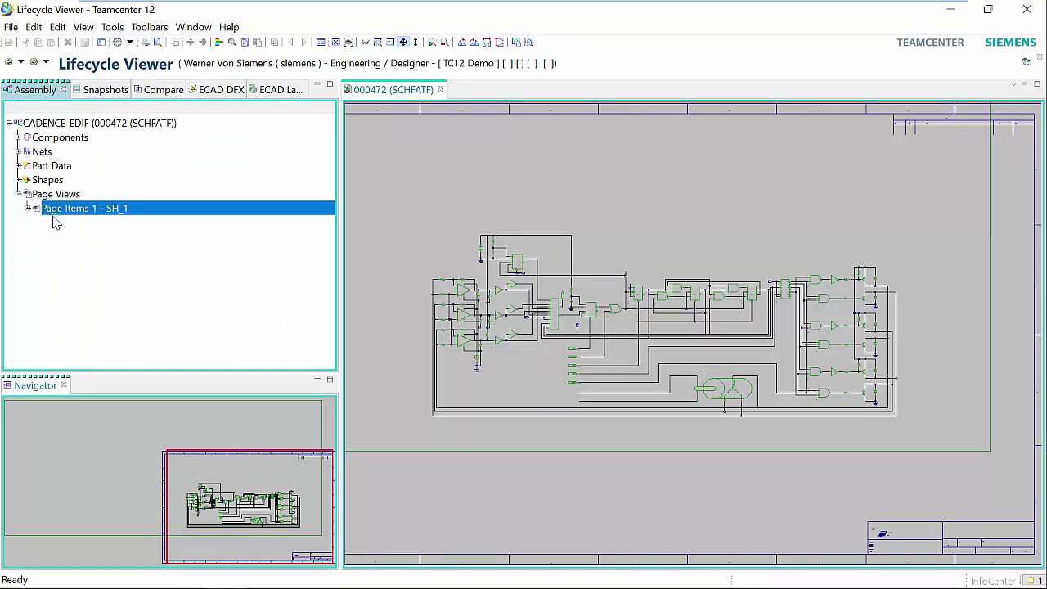
click(18, 138)
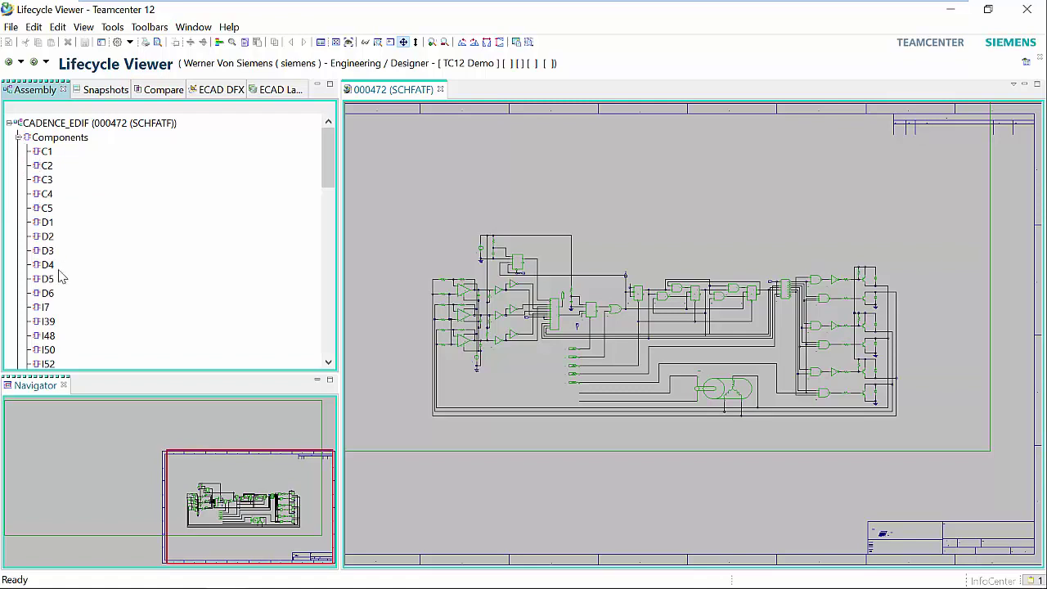
scroll(63, 278, down, 6)
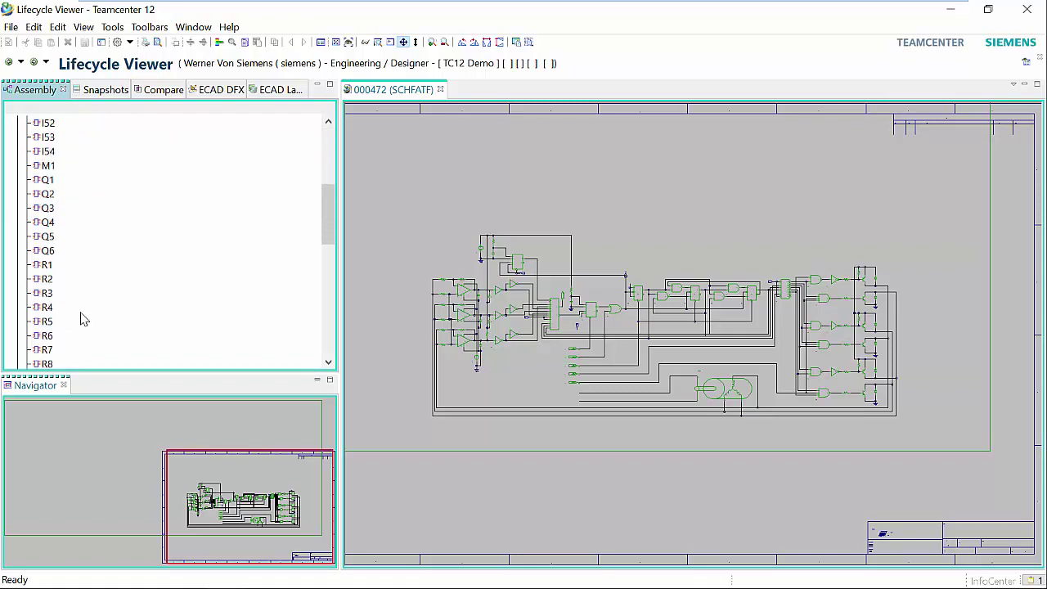
click(47, 281)
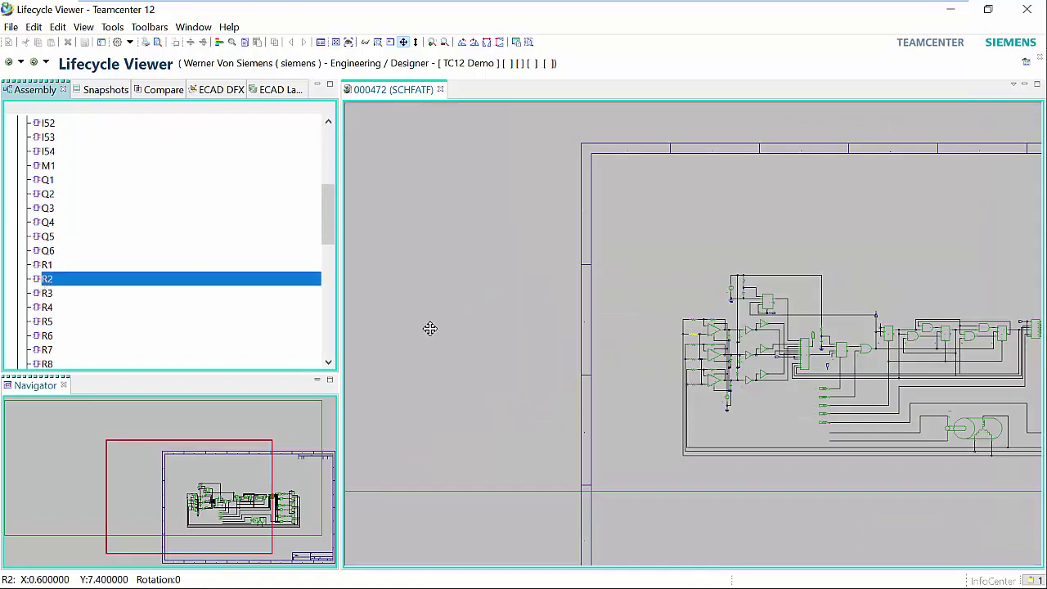
scroll(700, 335, up, 1)
scroll(699, 335, up, 3)
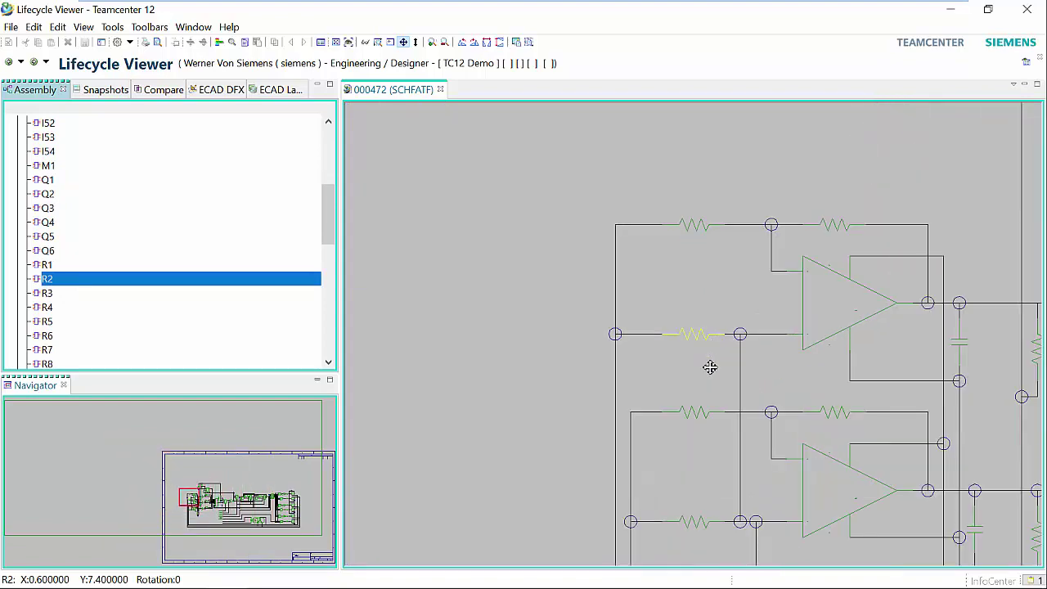
scroll(712, 374, down, 3)
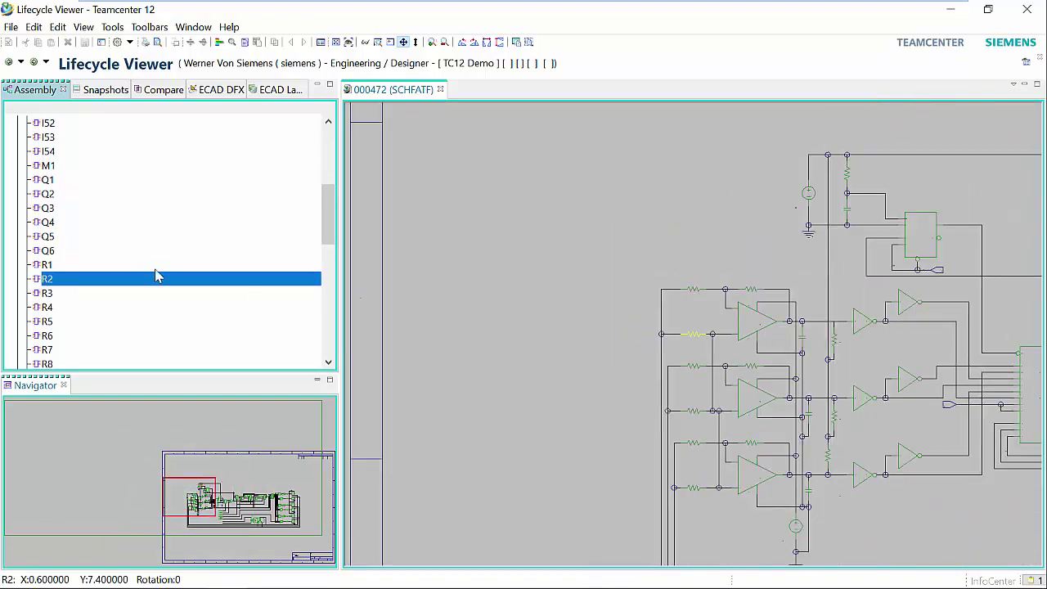
Locate diode D2 on the schematic from the component list and inspect it up close.
scroll(135, 270, up, 1)
scroll(140, 268, up, 3)
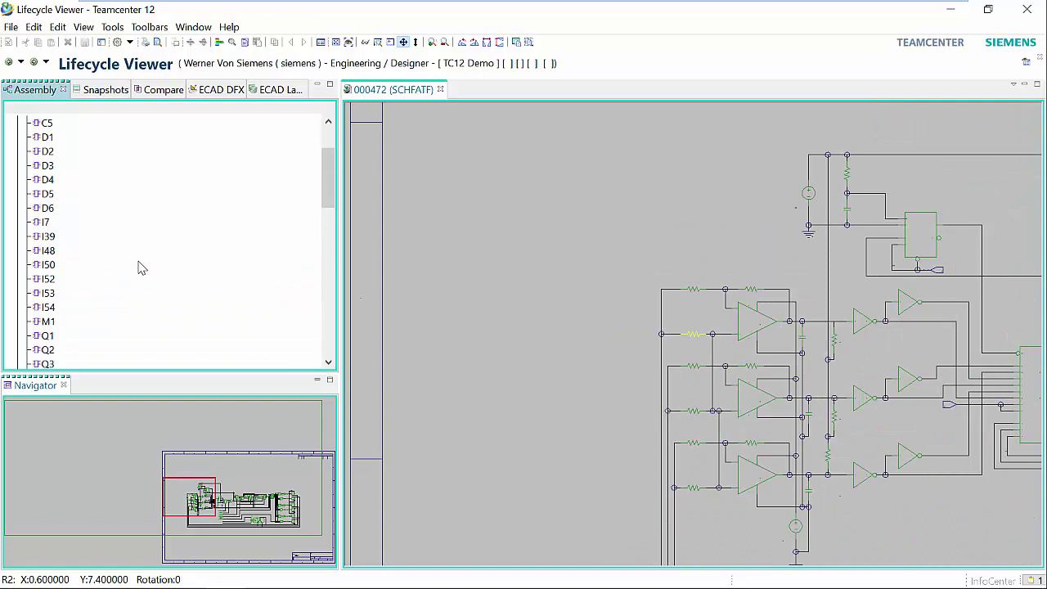
click(47, 154)
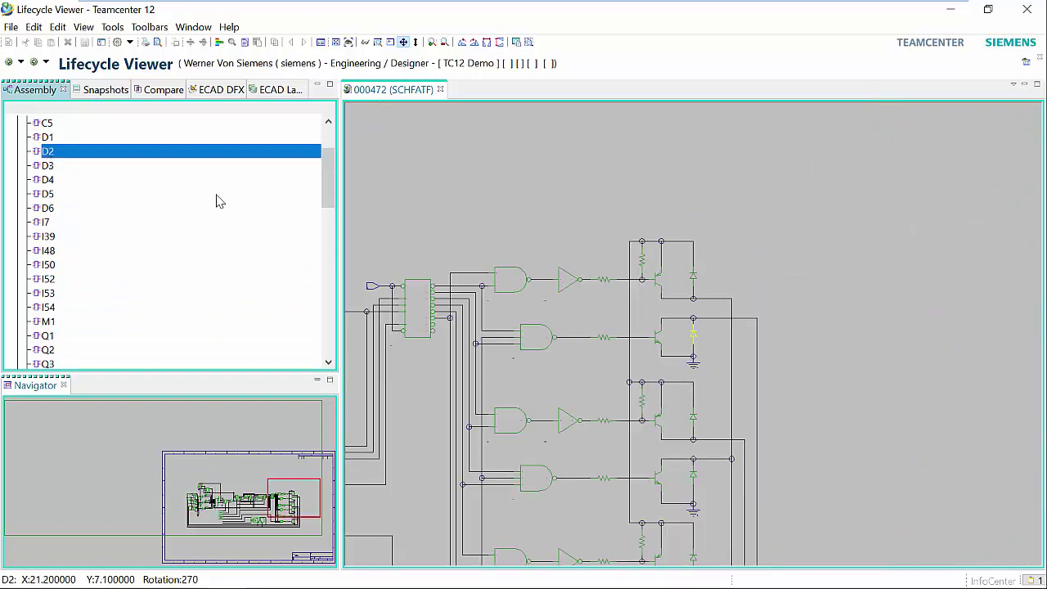
scroll(721, 339, up, 4)
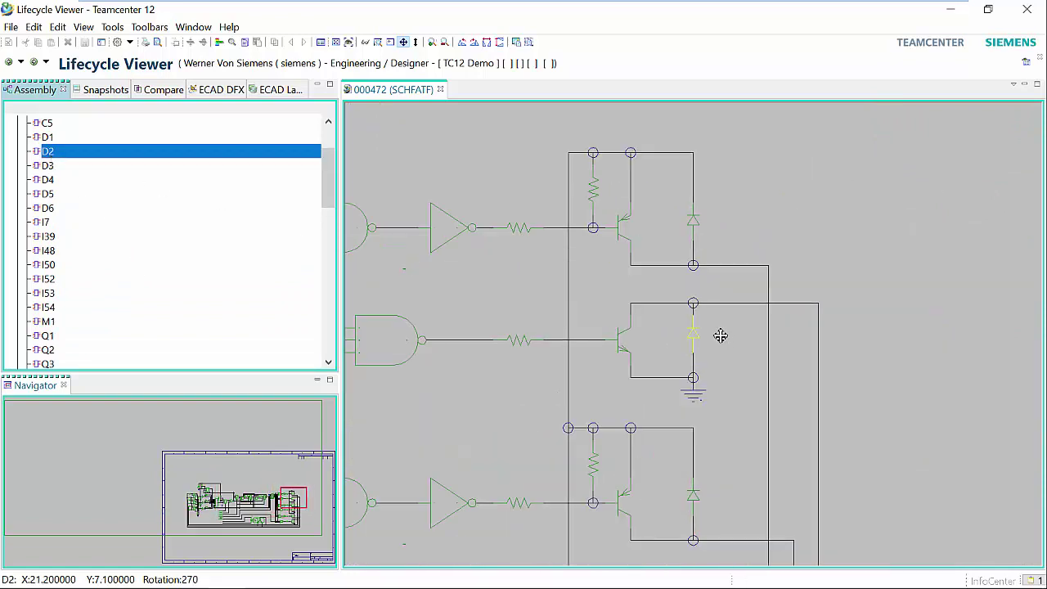
scroll(150, 209, up, 2)
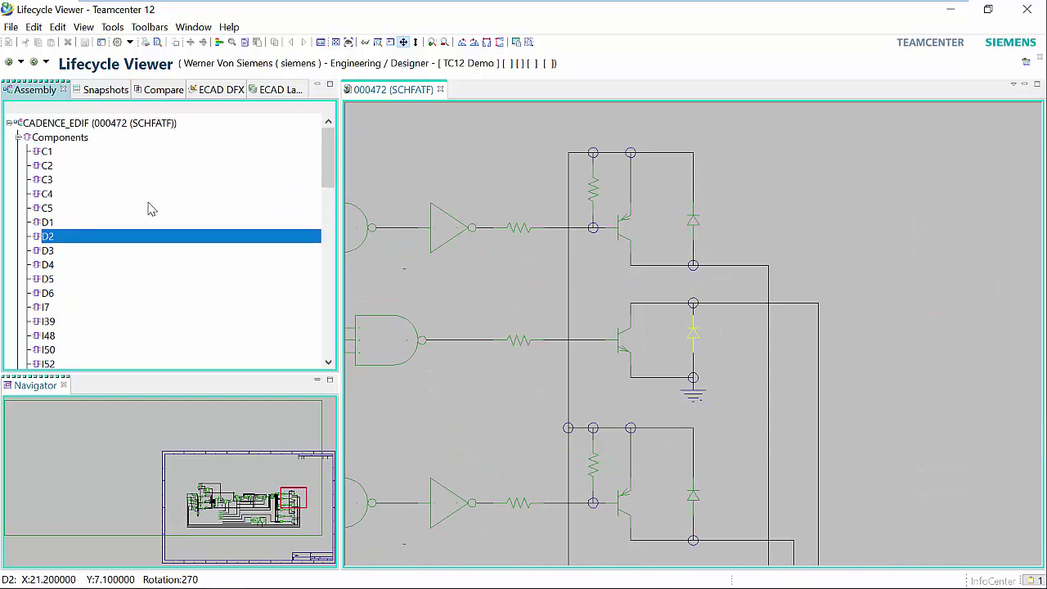
Highlight the RUN net on the schematic from the list of nets, and collapse the list.
click(19, 137)
click(18, 152)
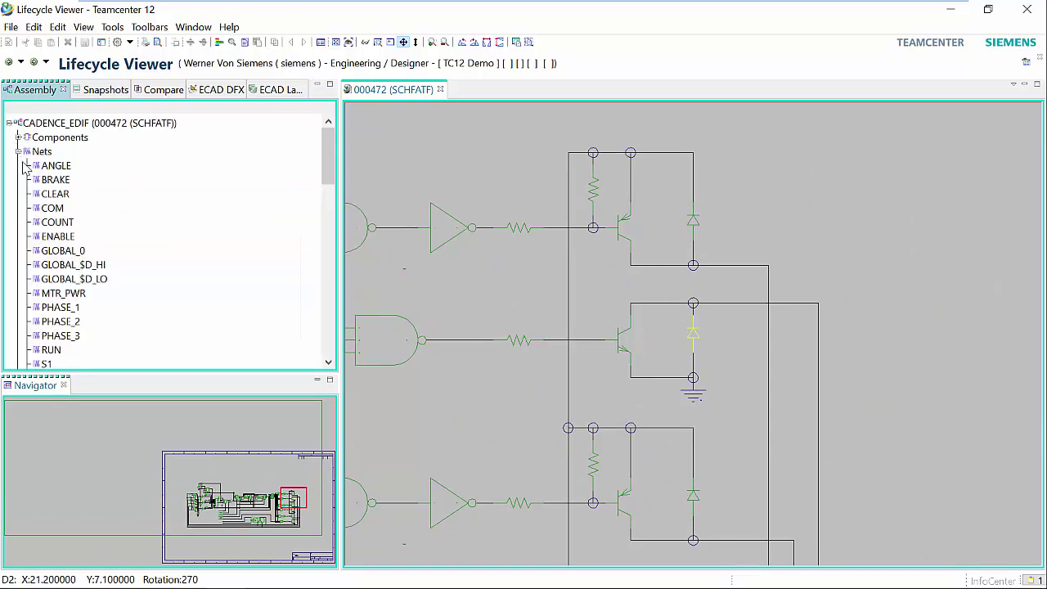
click(51, 350)
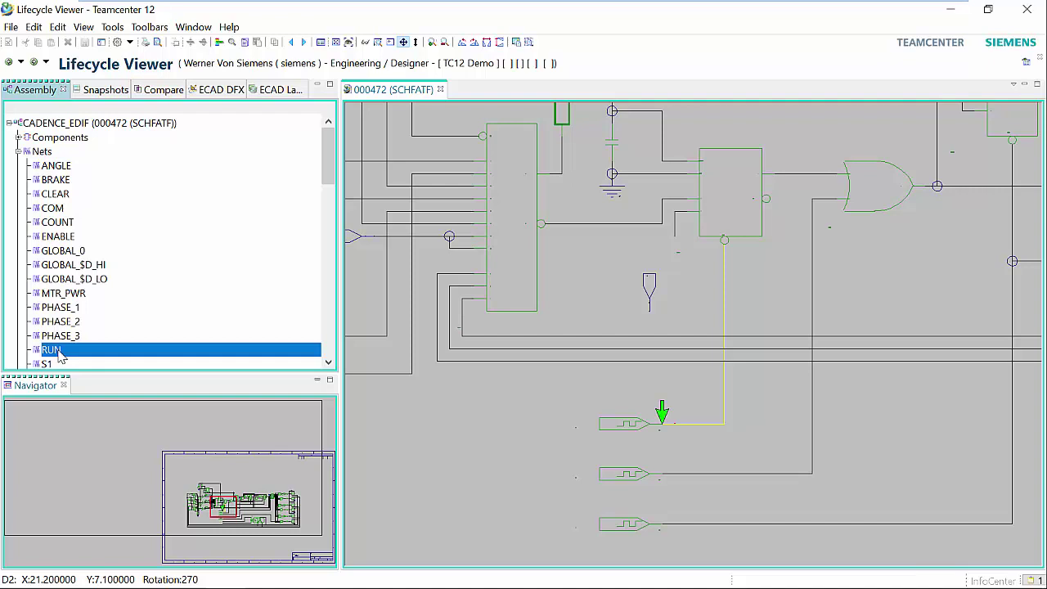
click(18, 151)
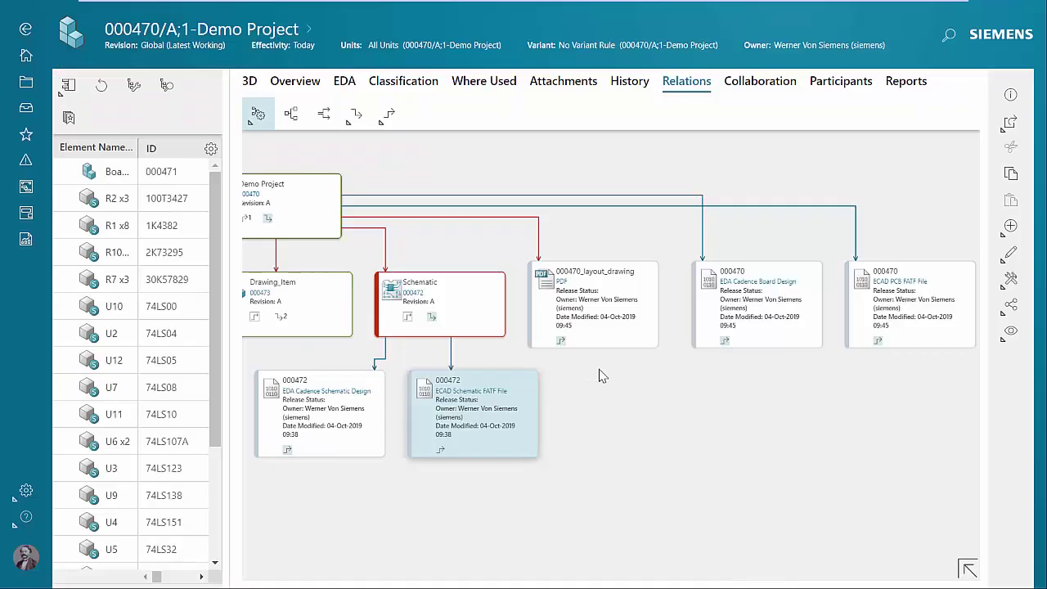
Back in the Teamcenter web client, open the Demo Project's ECAD PCB FATF File in Visualization.
click(914, 304)
click(1008, 127)
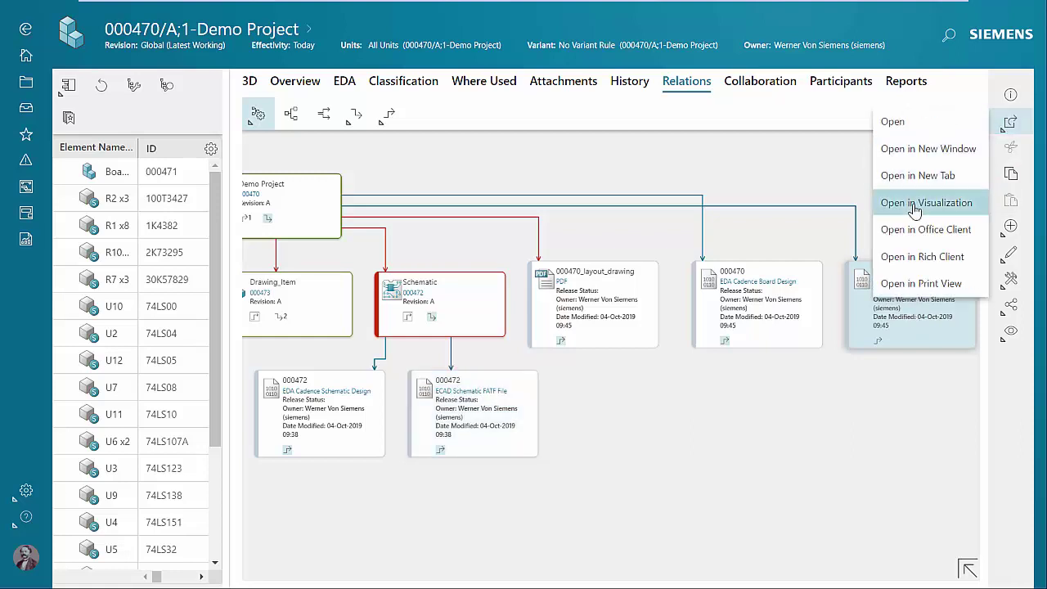
click(925, 202)
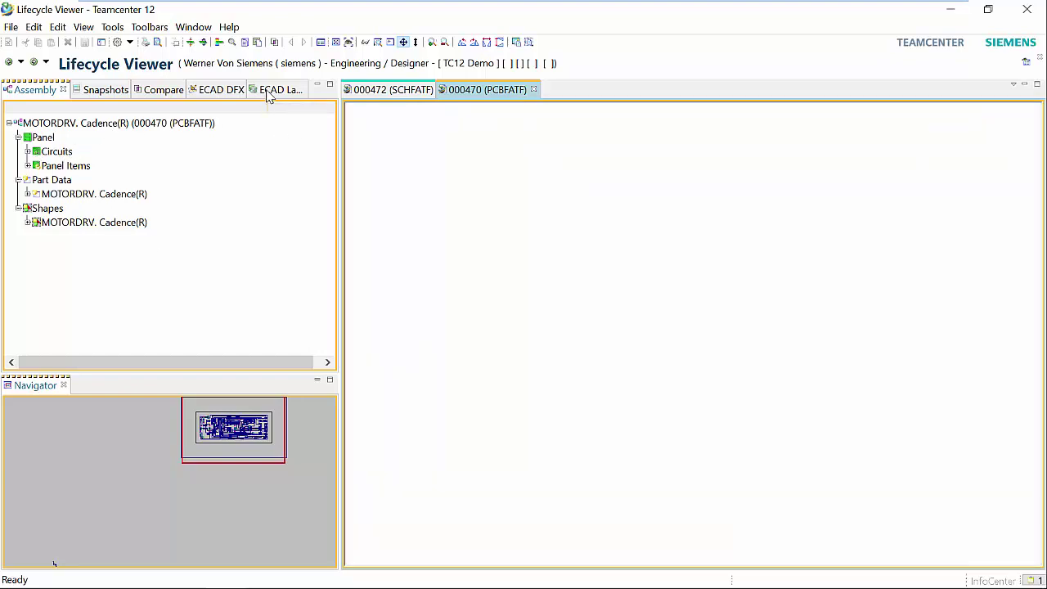
Review the board's ECAD layer tree, including the copper, mask, paste, assembly and silk layers.
click(272, 89)
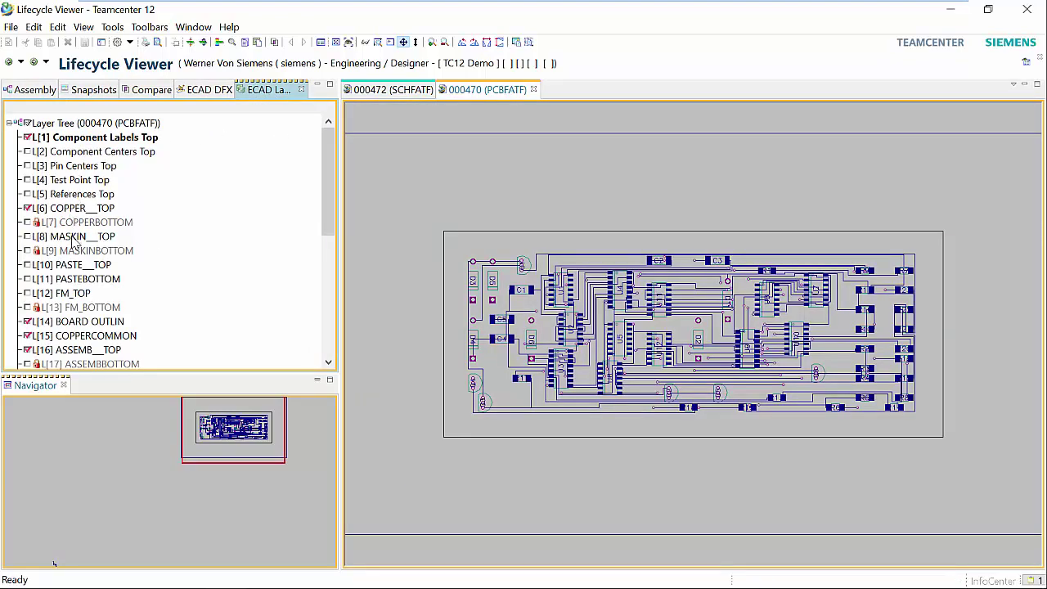
scroll(80, 328, down, 2)
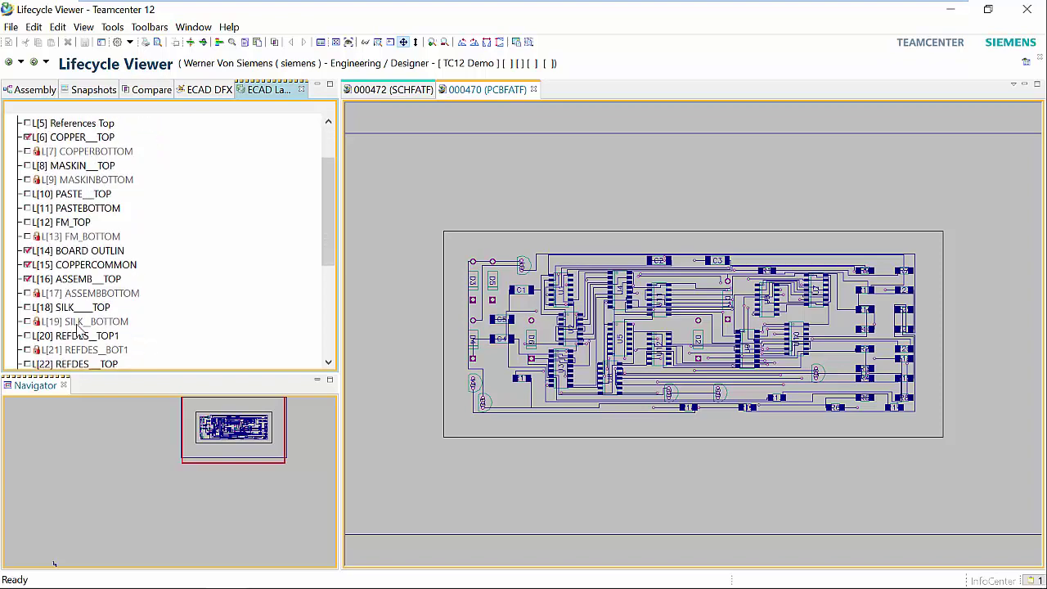
scroll(79, 327, up, 2)
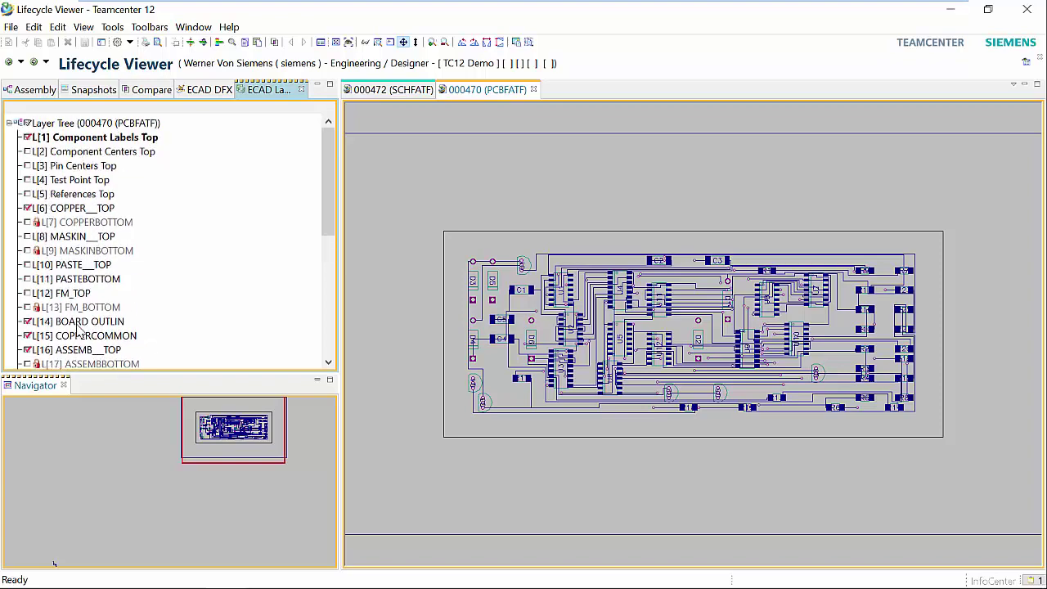
Expand the MOTORDRV circuit's components in the assembly structure and locate C2 and Q3 on the board.
click(37, 92)
click(28, 152)
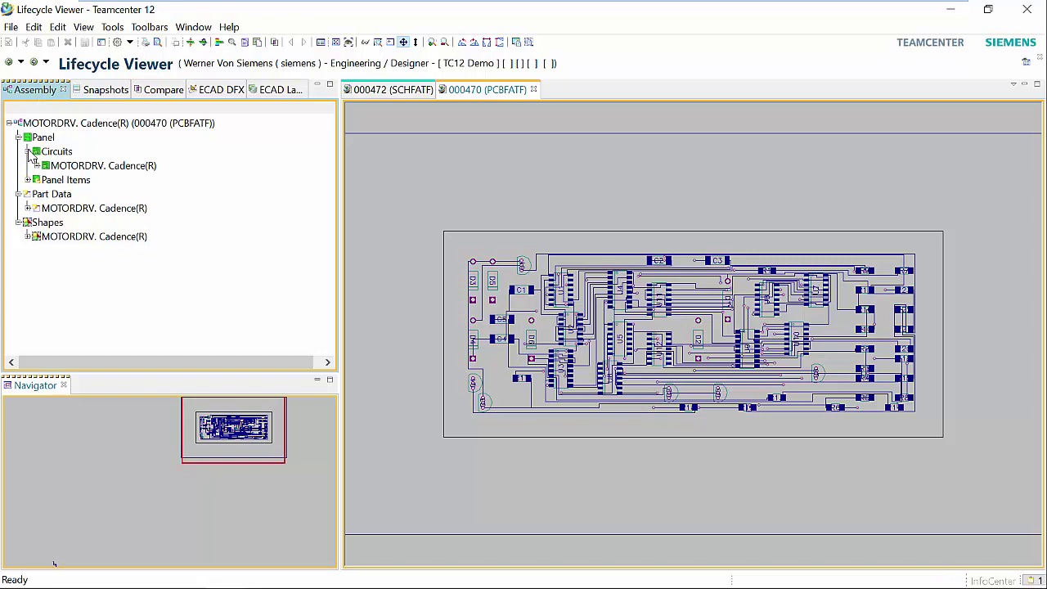
click(36, 166)
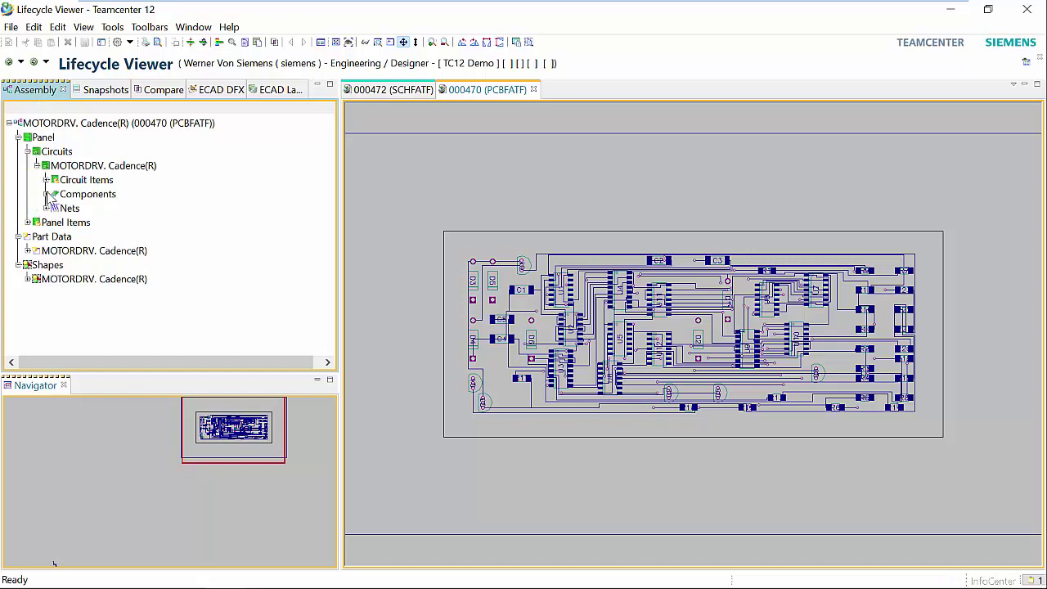
click(46, 194)
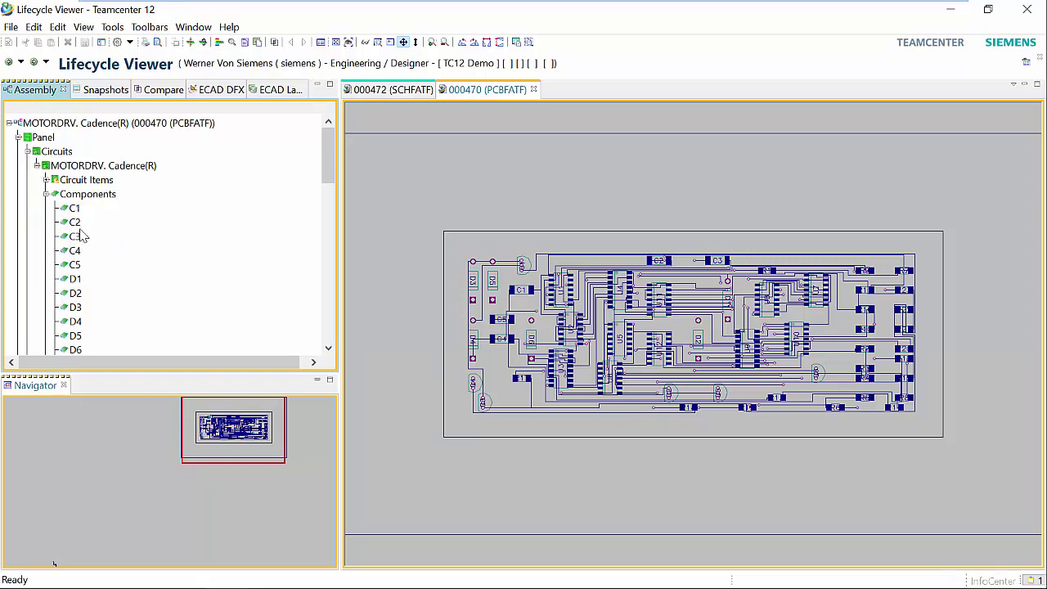
click(75, 224)
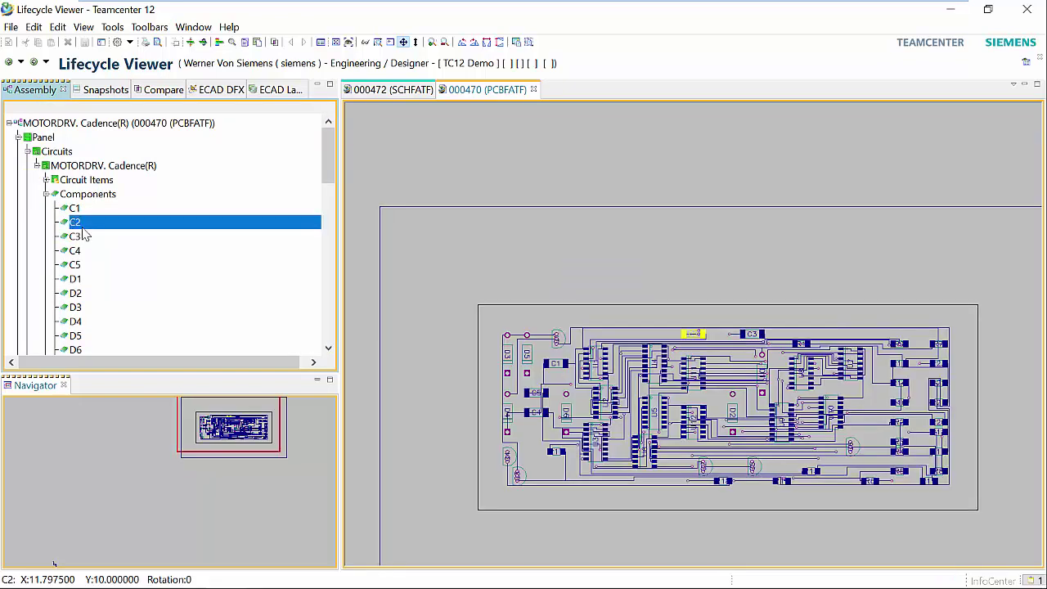
scroll(94, 326, down, 2)
click(75, 307)
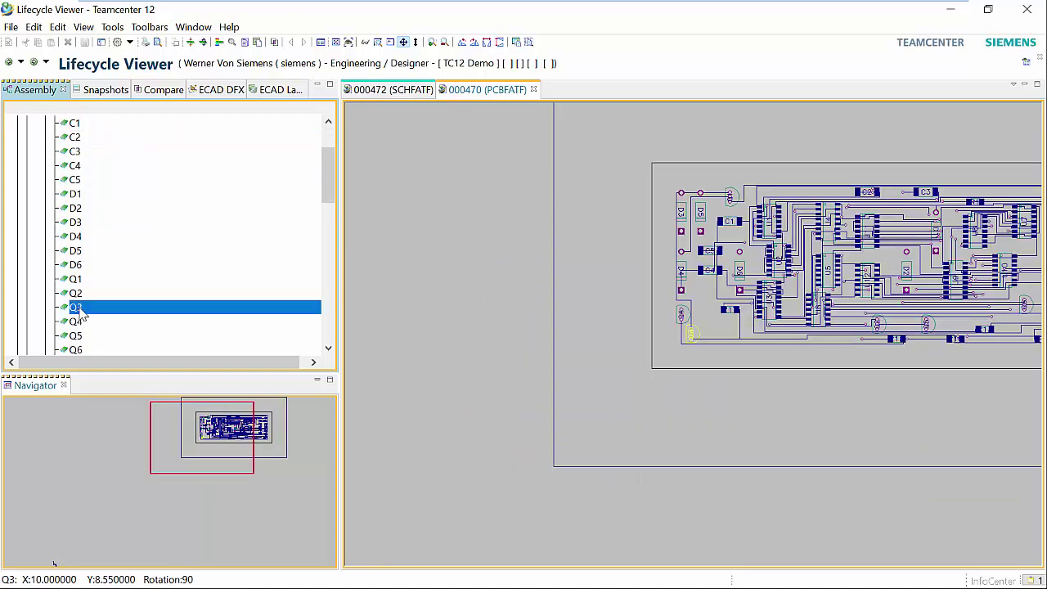
scroll(90, 241, up, 2)
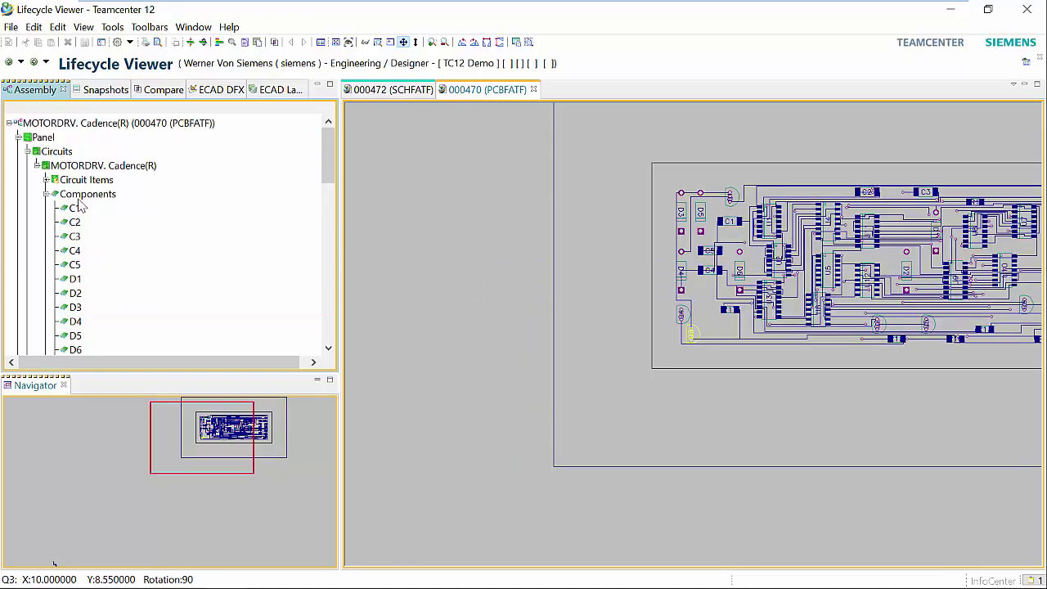
Expand the MOTORDRV circuit's nets, locate the BRAKE net on the board, and collapse the list.
click(46, 194)
click(46, 207)
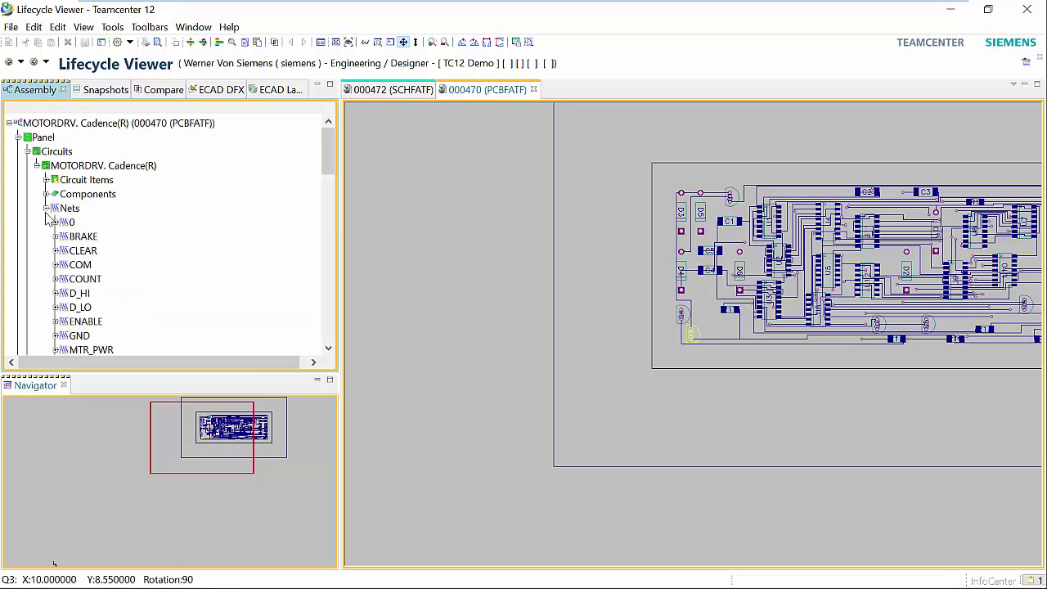
click(82, 237)
click(46, 208)
Select the Components group, flip the board to view its bottom side, and return to the top side.
click(87, 194)
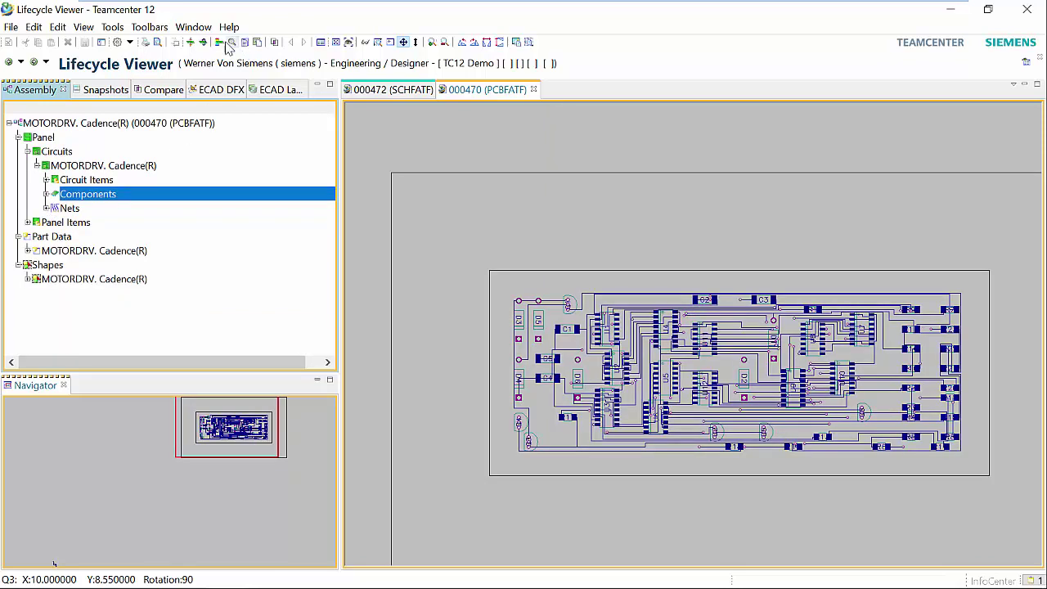
click(204, 44)
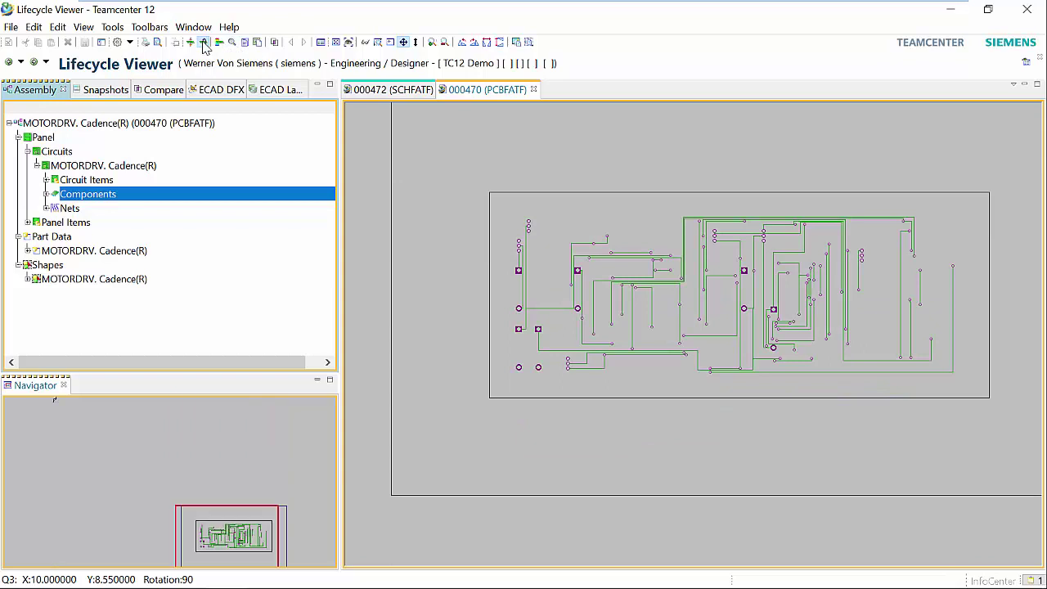
click(203, 42)
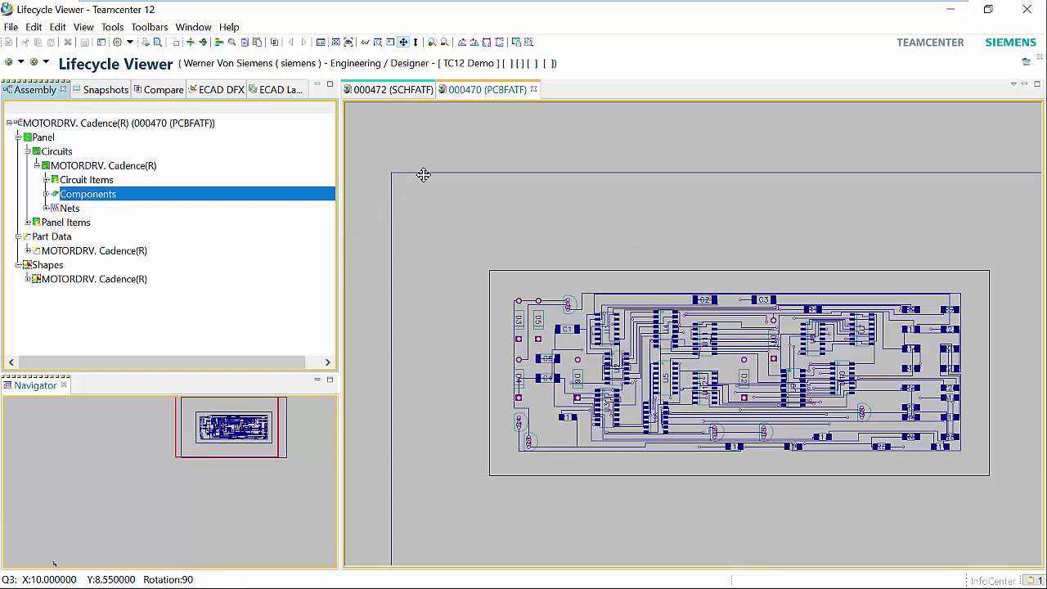
Arrange the schematic view above the board view and turn on cross-probing between the two.
click(482, 95)
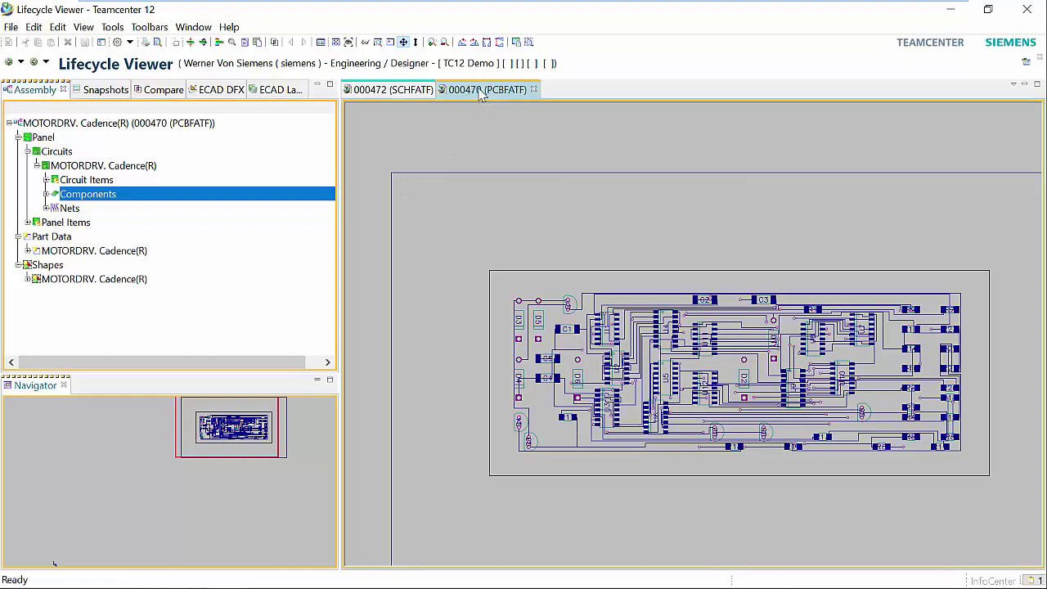
drag(645, 523, 652, 513)
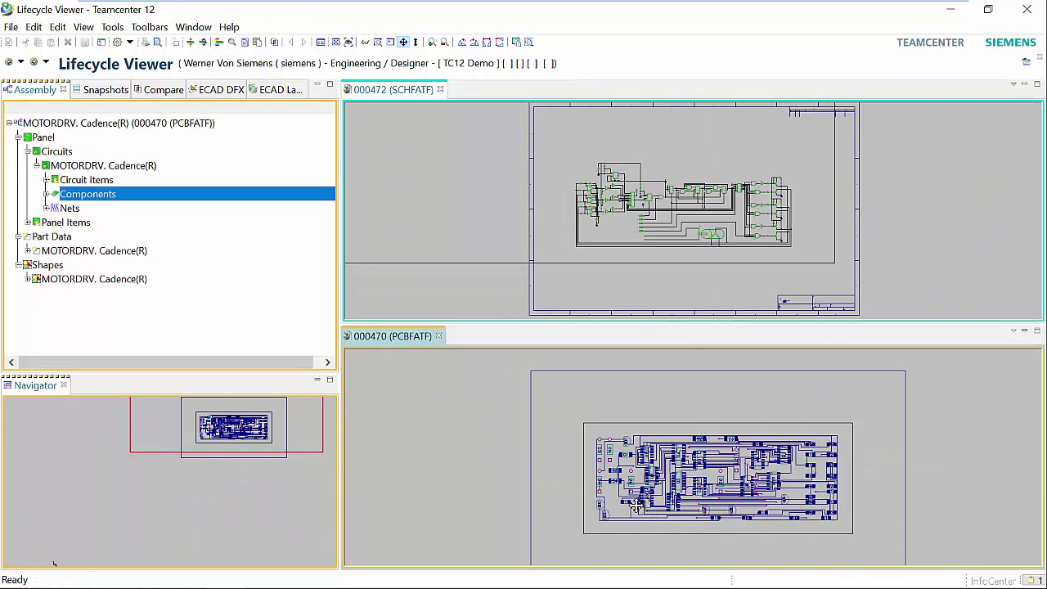
click(257, 42)
Expand the MOTORDRV circuit's components, cross-probe R2 and D2 between schematic and board, and collapse the list.
click(46, 194)
scroll(87, 327, down, 4)
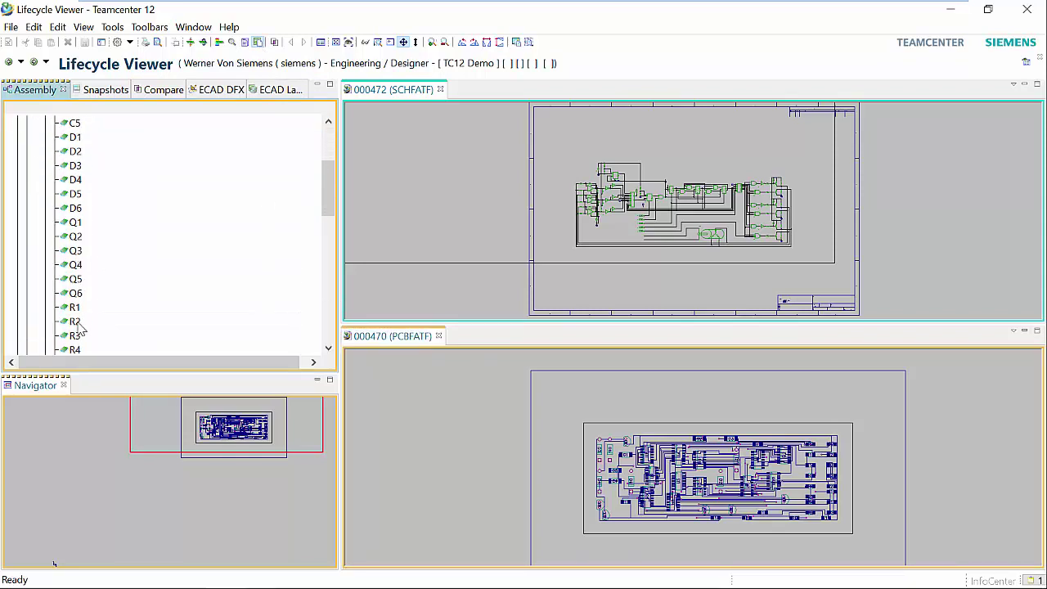
click(75, 321)
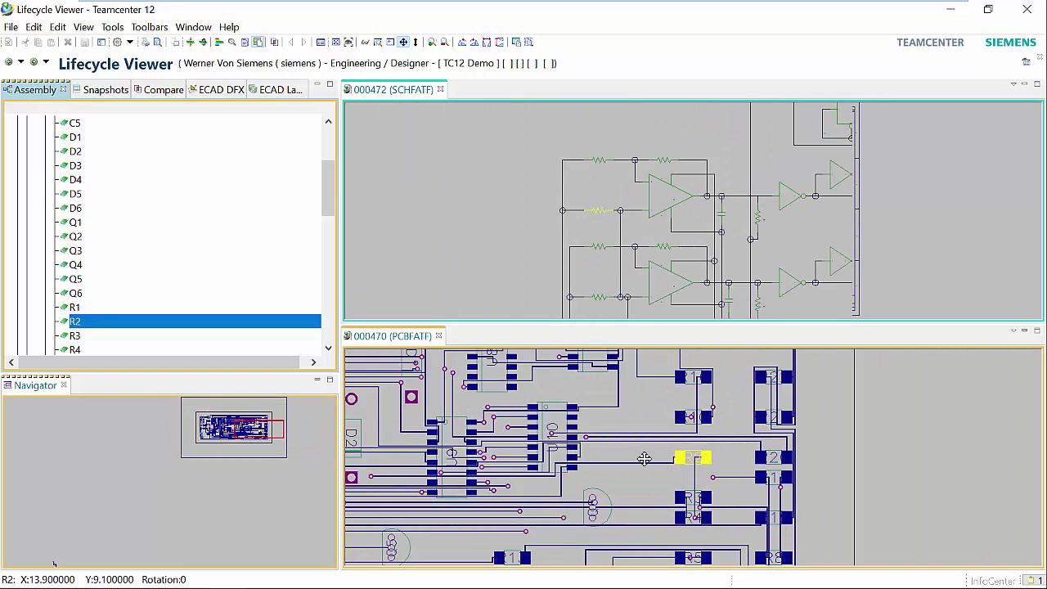
click(78, 152)
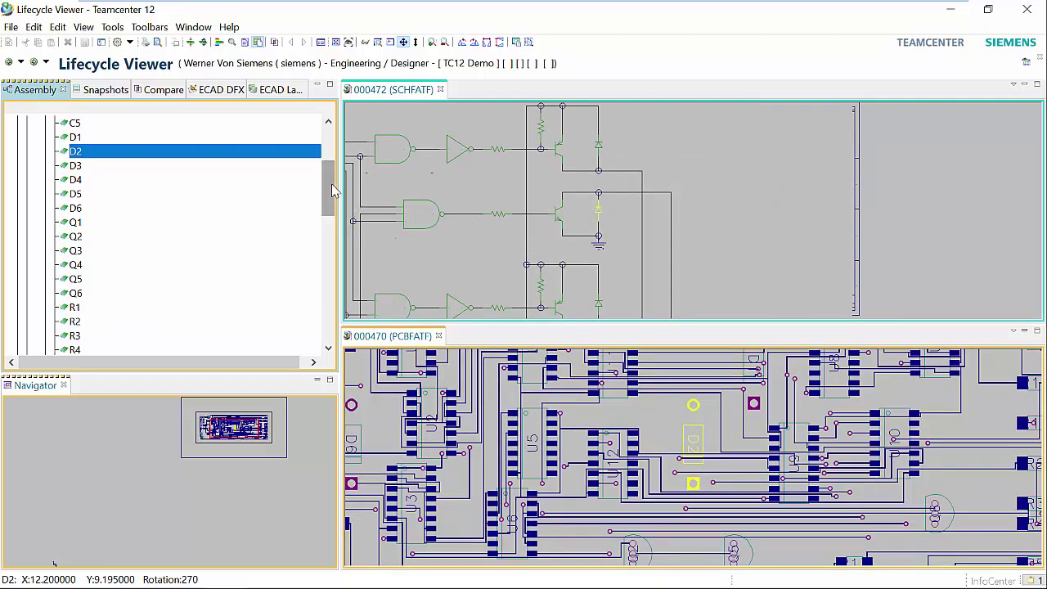
drag(332, 190, 327, 144)
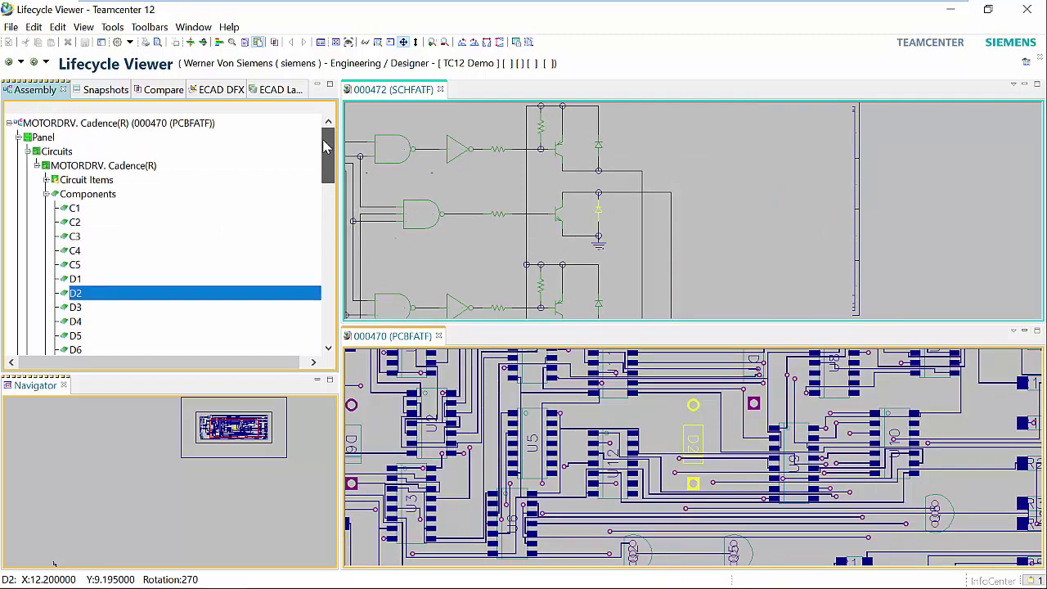
click(46, 194)
Stack the board view with the schematic view and dimension the distance from C2's upper edge to the board edge.
drag(392, 335, 657, 82)
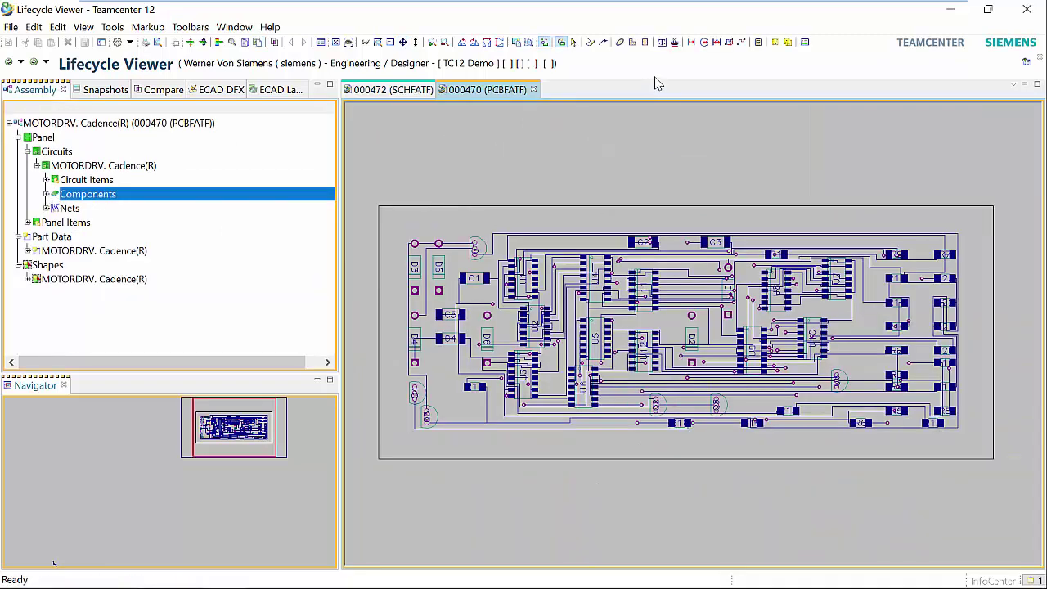
click(691, 43)
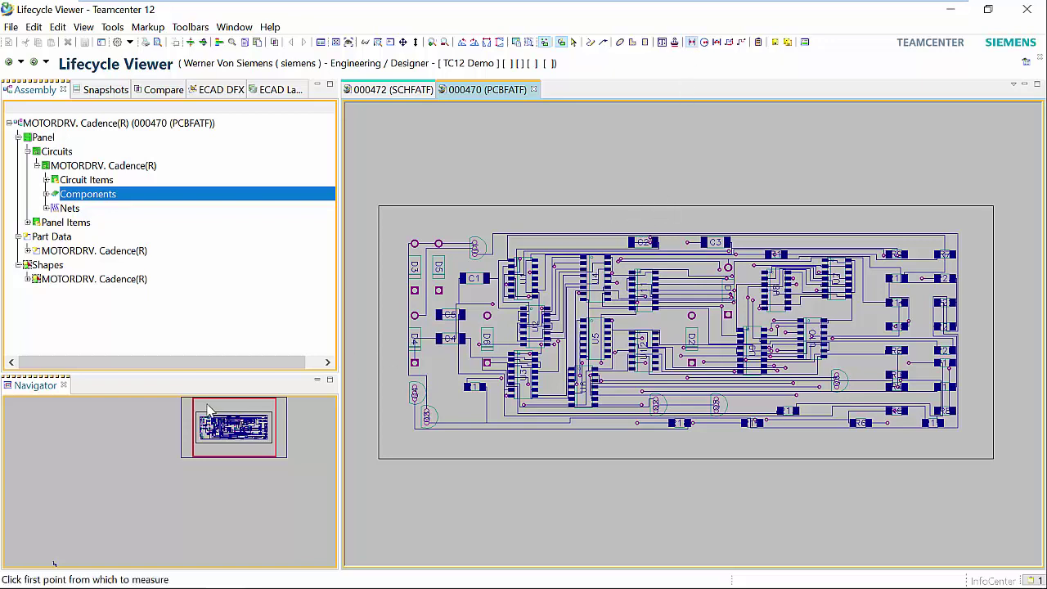
drag(218, 434, 249, 403)
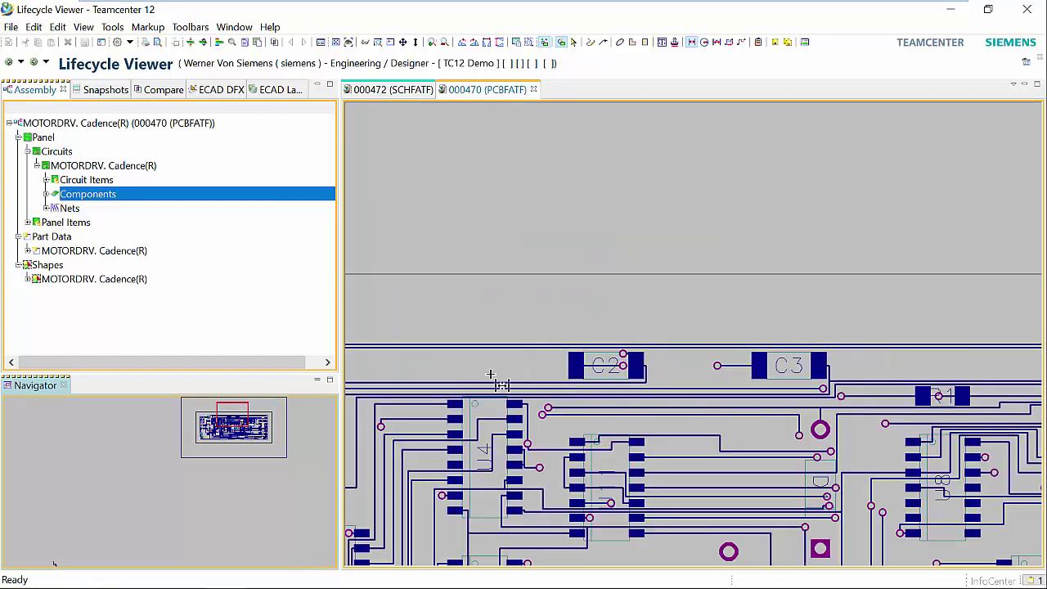
click(603, 353)
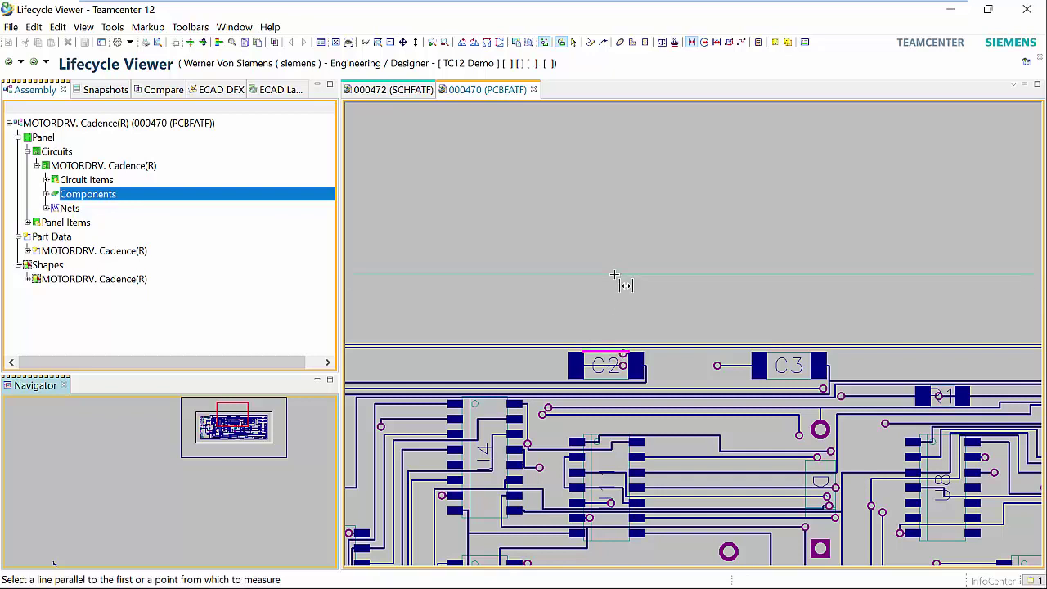
click(621, 274)
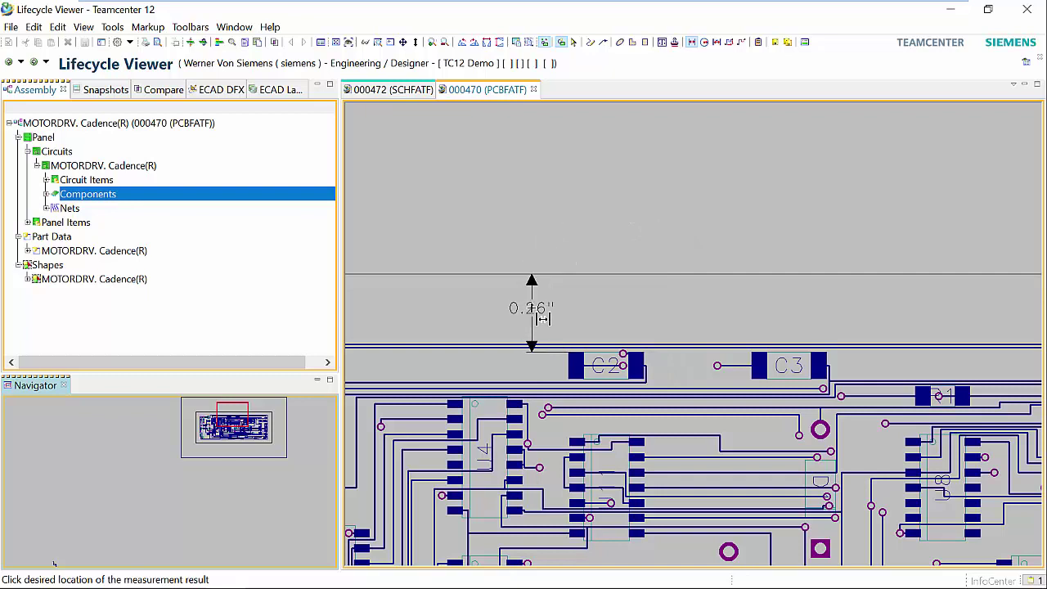
click(532, 306)
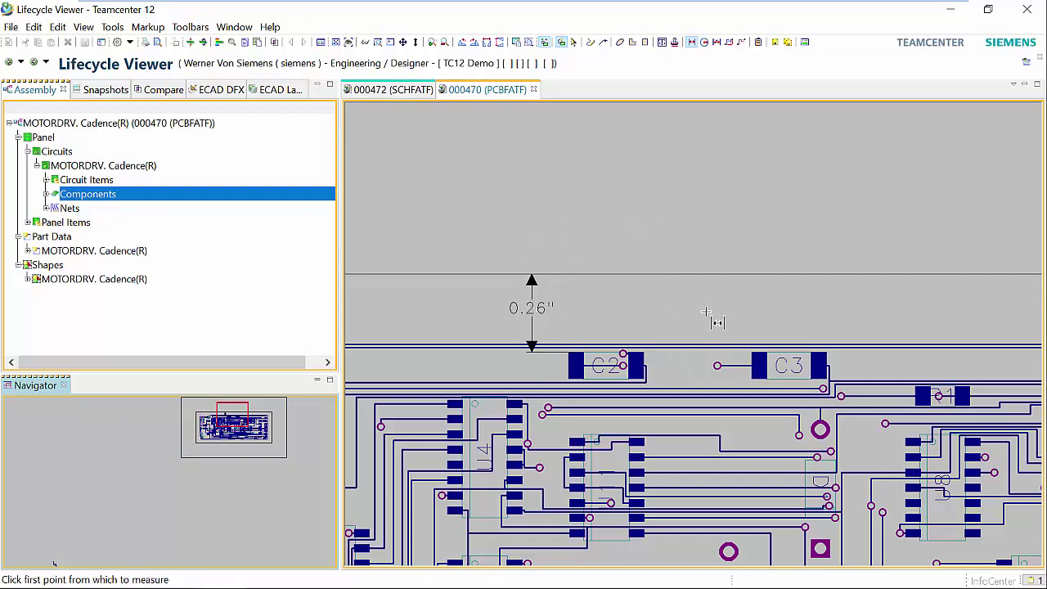
Dimension the gap between the facing edges of C2 and C3, placing the result beside C3's extension line.
click(646, 365)
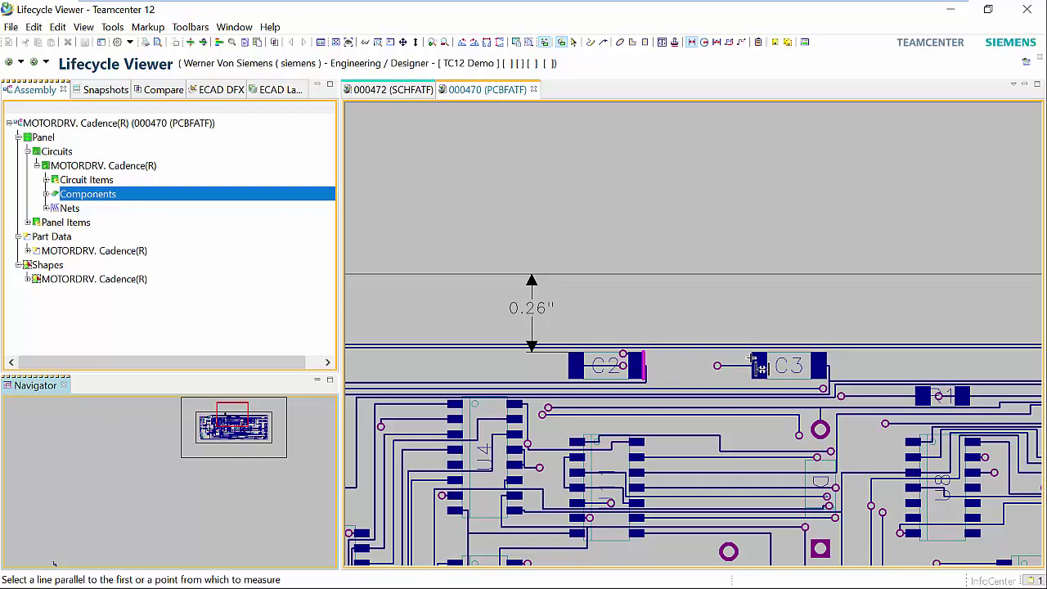
click(755, 364)
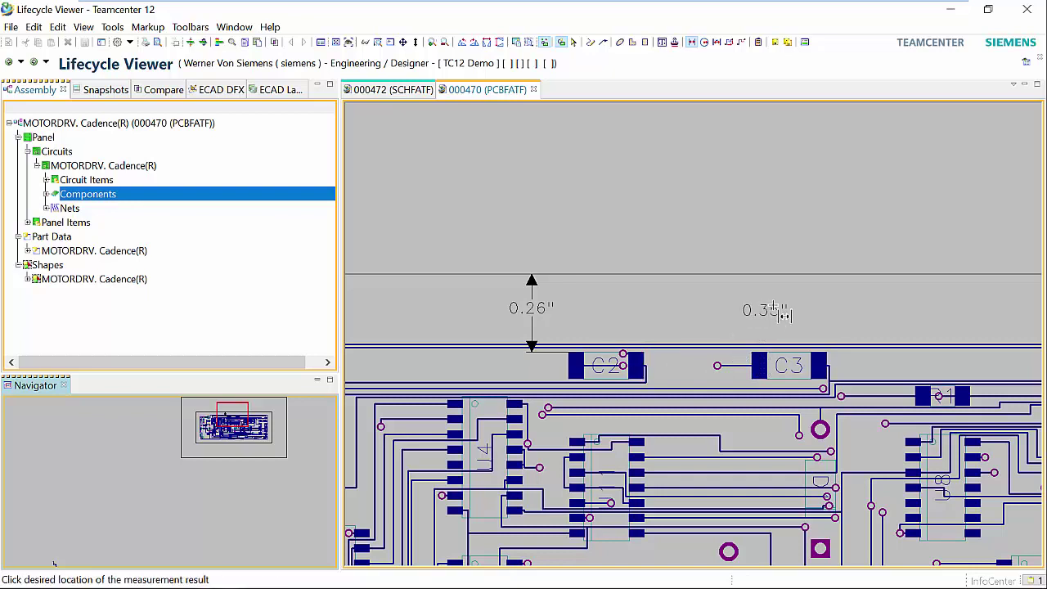
click(839, 326)
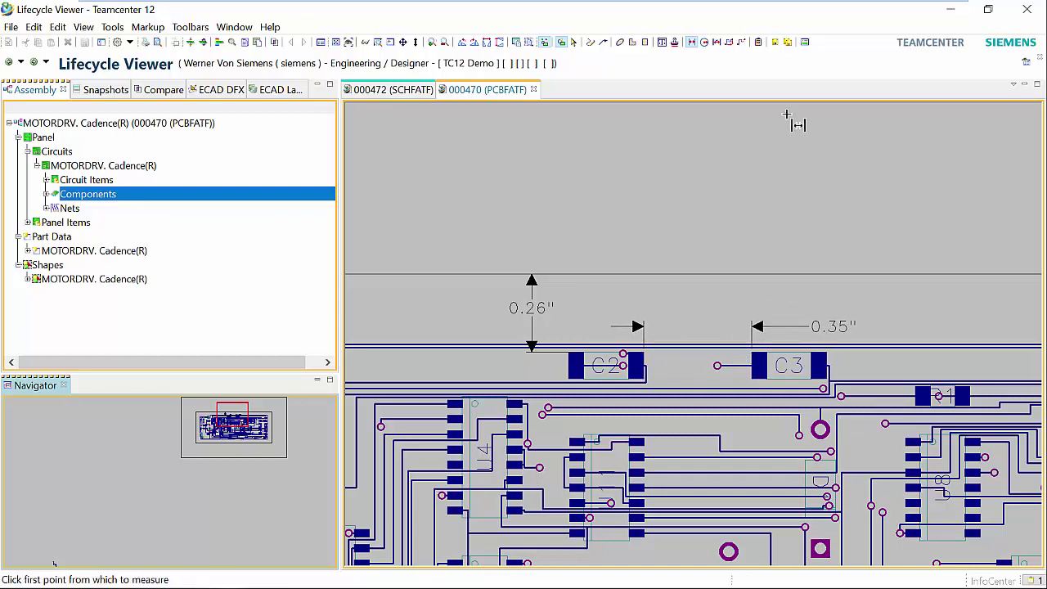
Measure the length of the trace from the via beside U4 to the via below C3 and place the result.
click(743, 43)
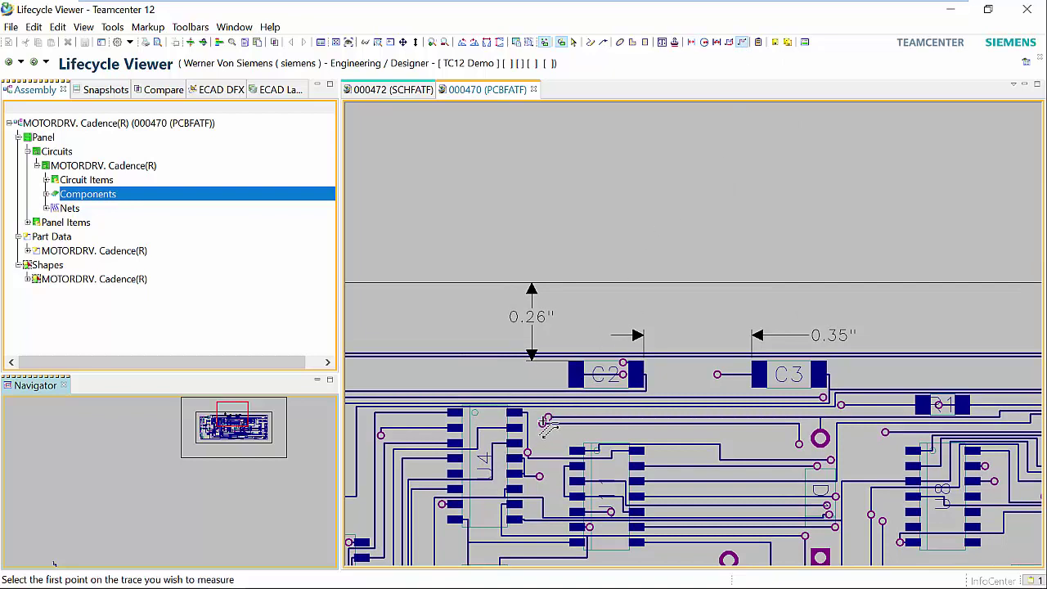
click(542, 422)
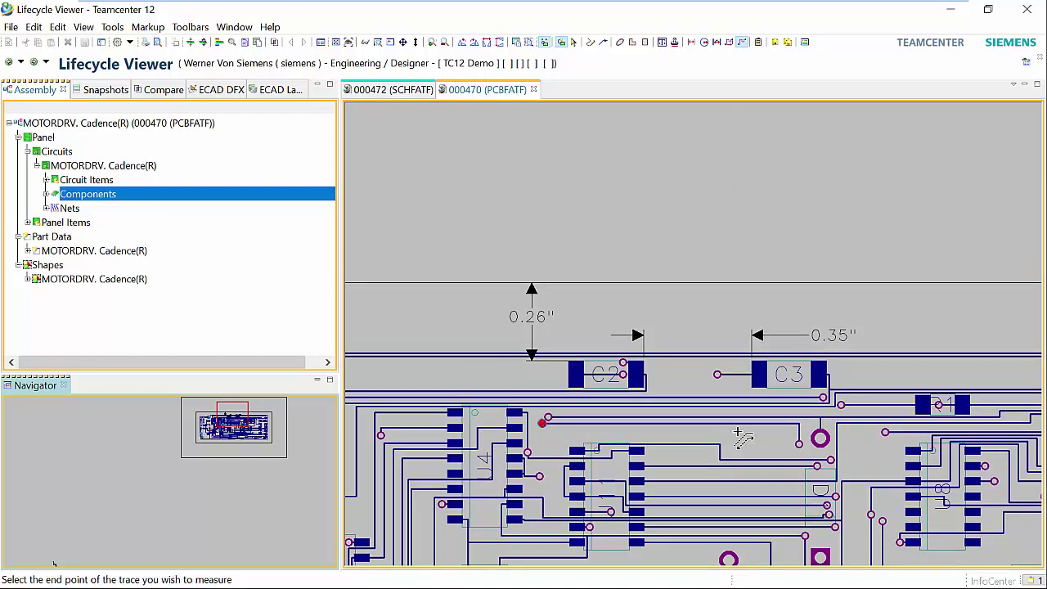
click(798, 444)
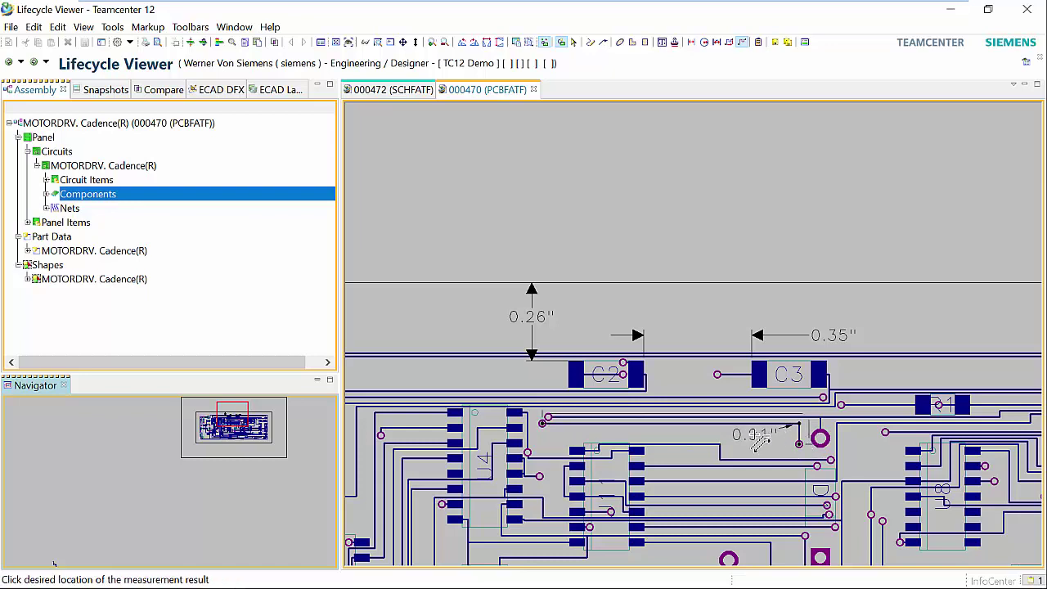
click(761, 442)
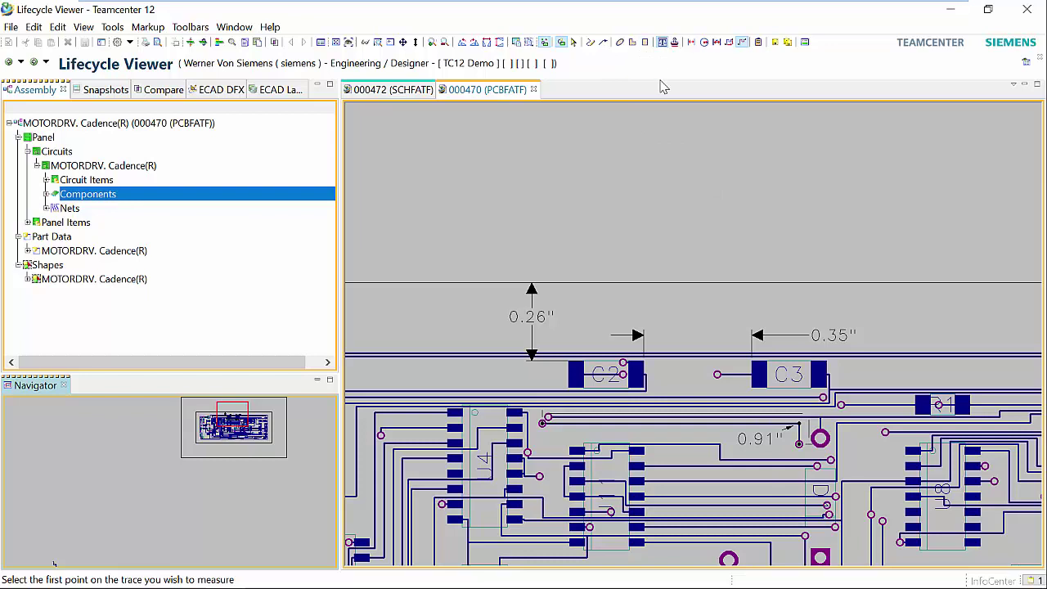
Add a restricted text note reading "Too close to board edge" across the board outline above C2 and C3.
click(663, 42)
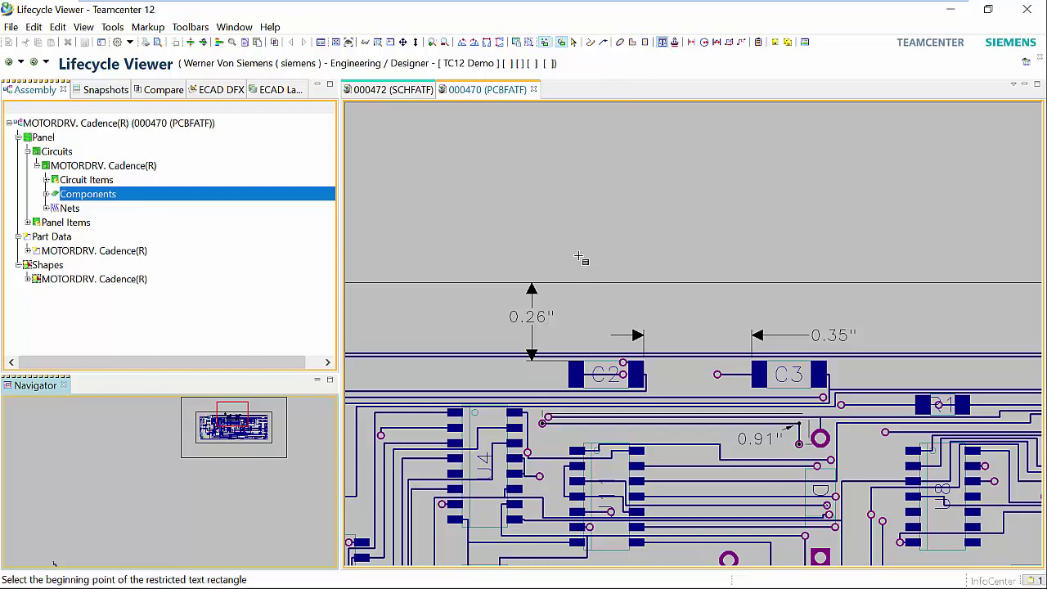
click(610, 263)
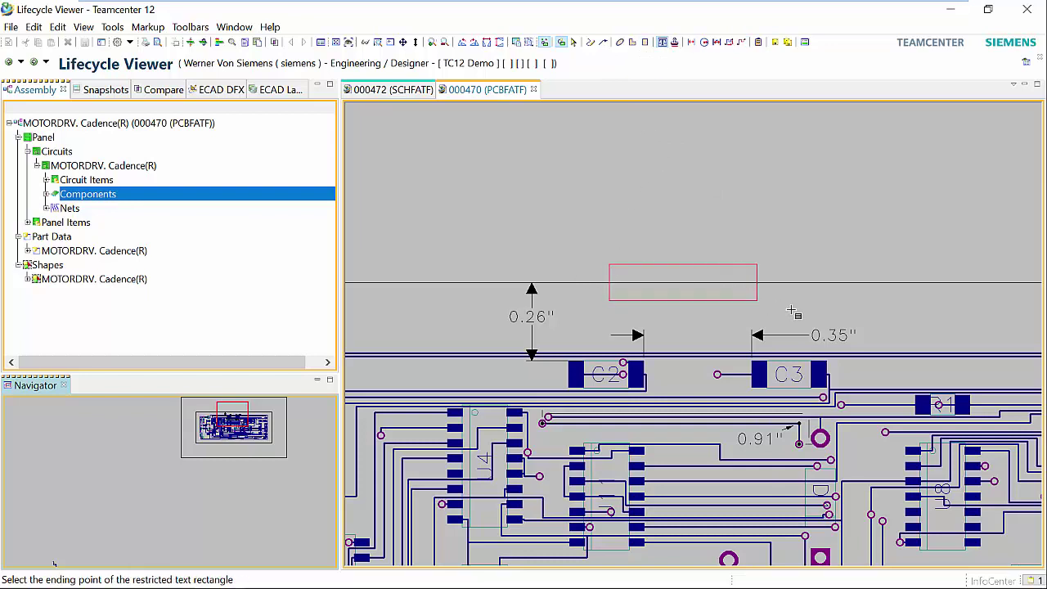
click(883, 312)
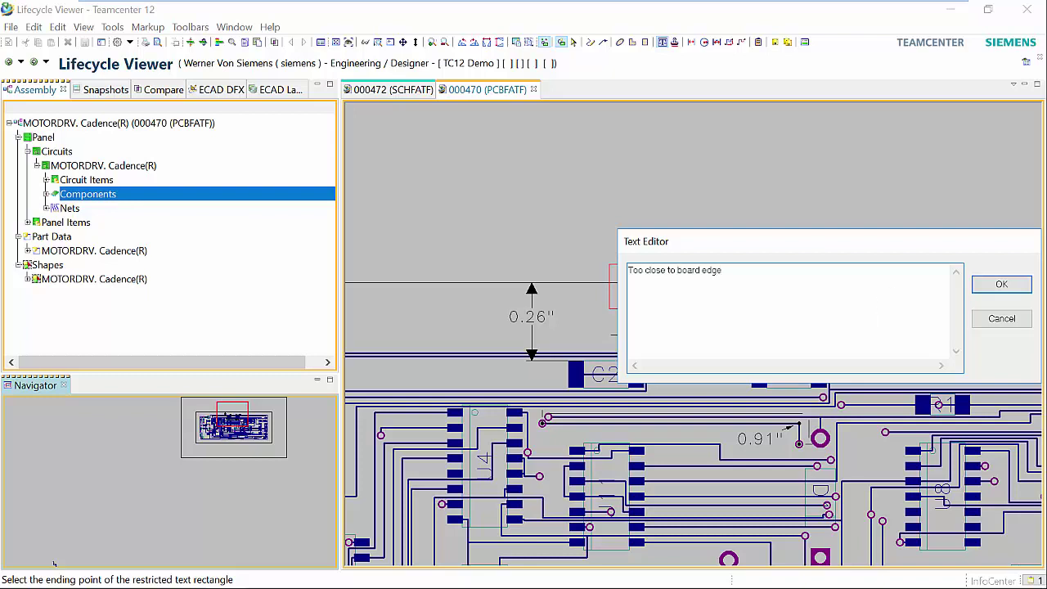
click(1003, 284)
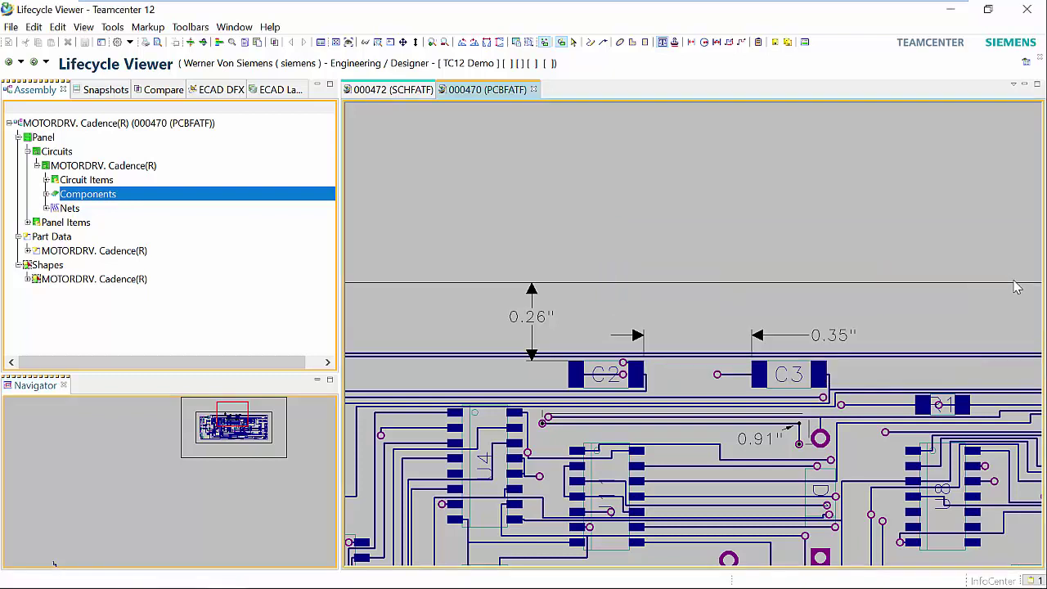
Draw a leader line from the "Too close to board edge" note to the upper edge of C2.
click(604, 42)
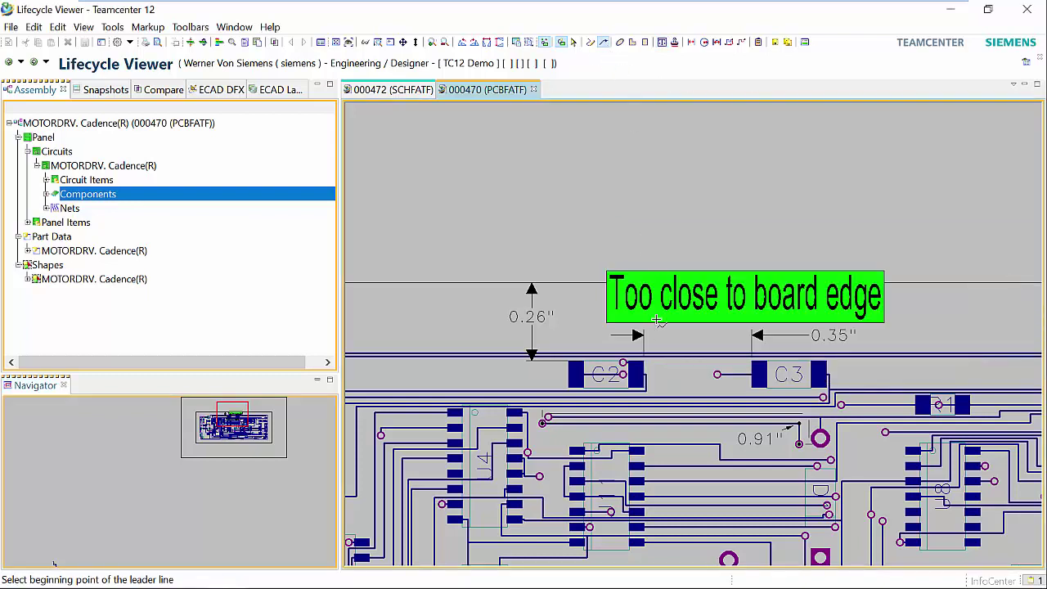
click(612, 324)
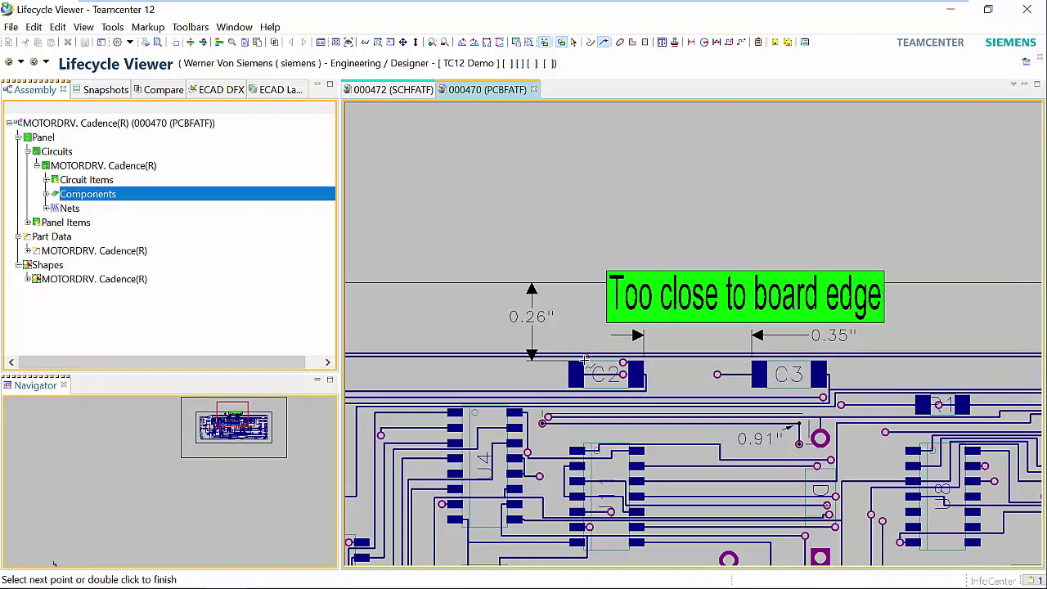
double_click(586, 357)
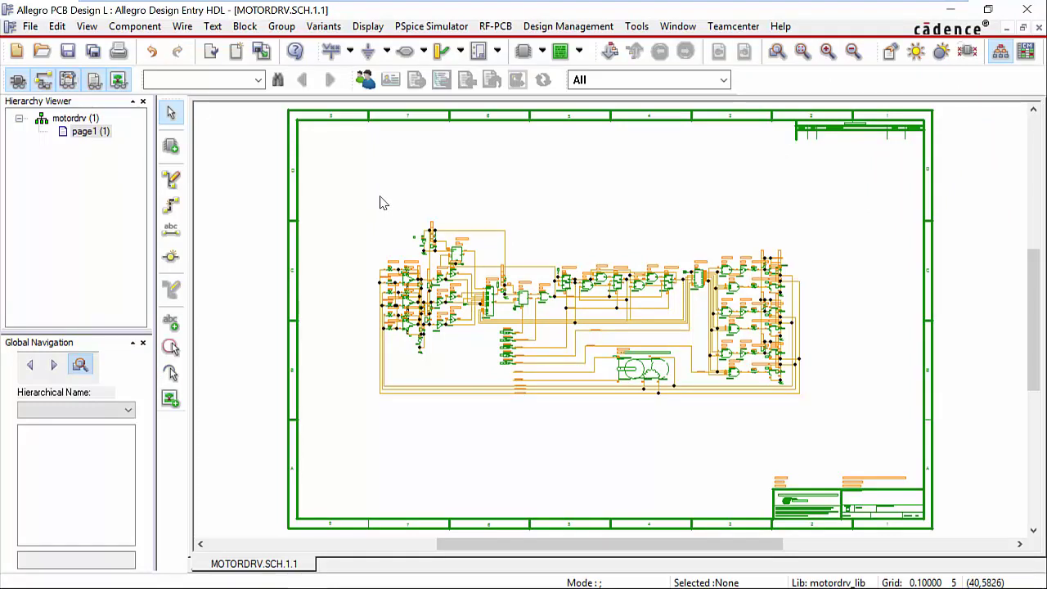
Switch to Allegro Design Entry HDL, launch the Variant Editor, and inspect variant V1's components C1, R1 and U1.
click(324, 26)
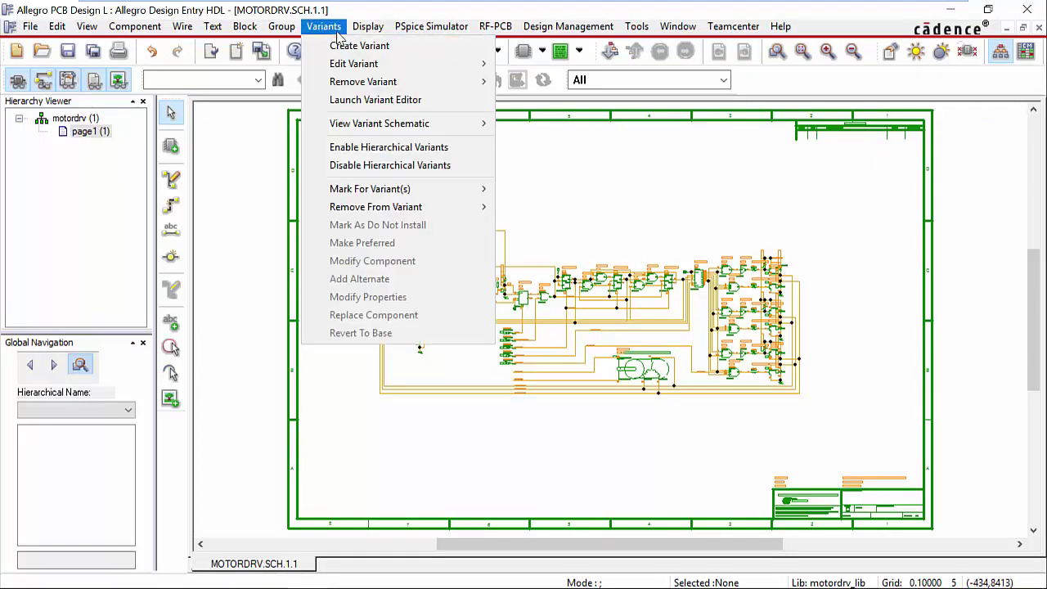
click(376, 99)
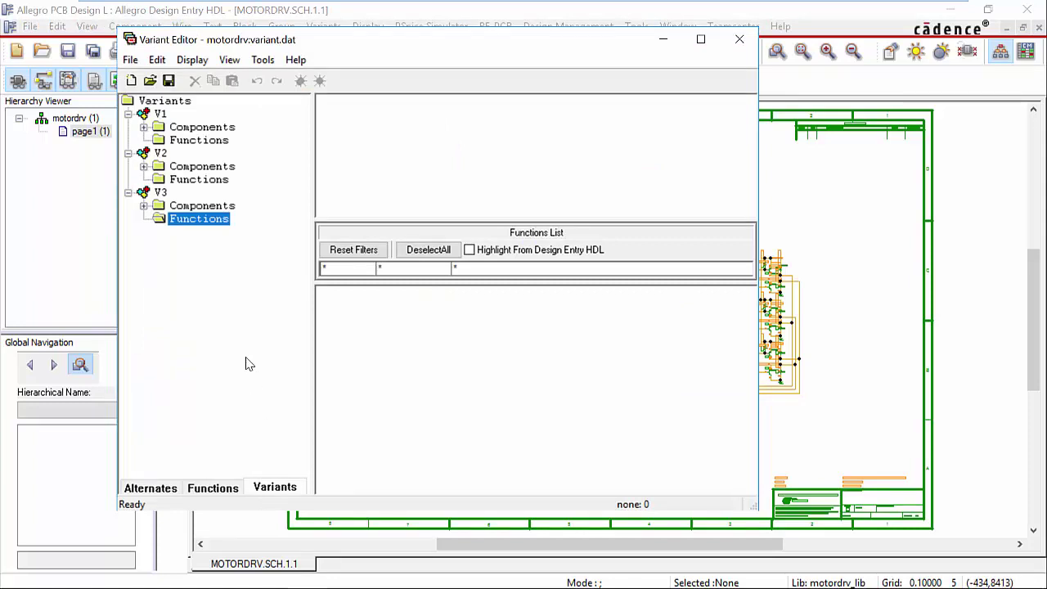
click(162, 115)
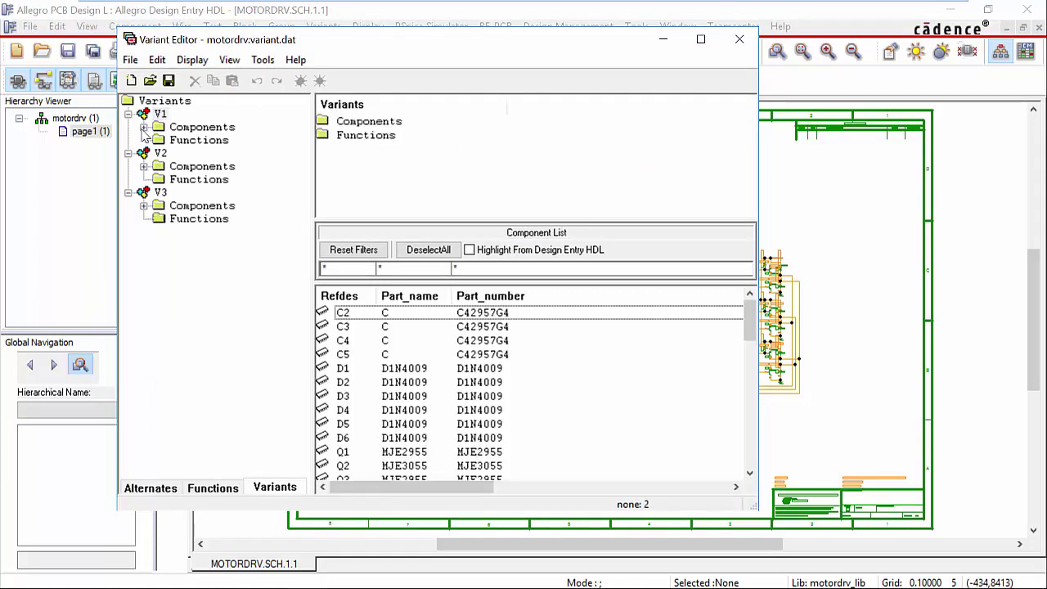
click(144, 128)
click(190, 141)
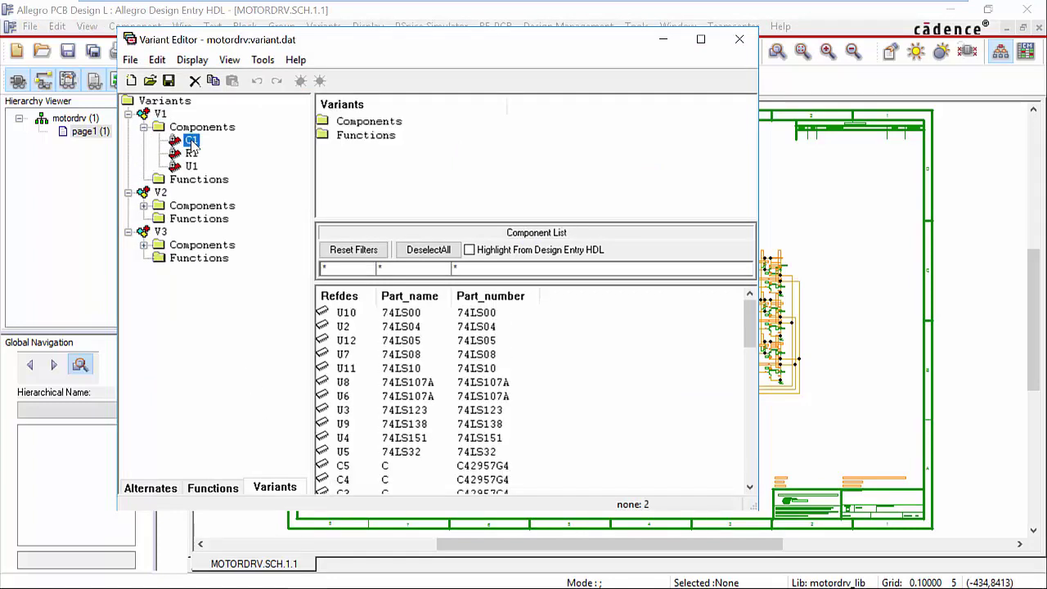
click(192, 154)
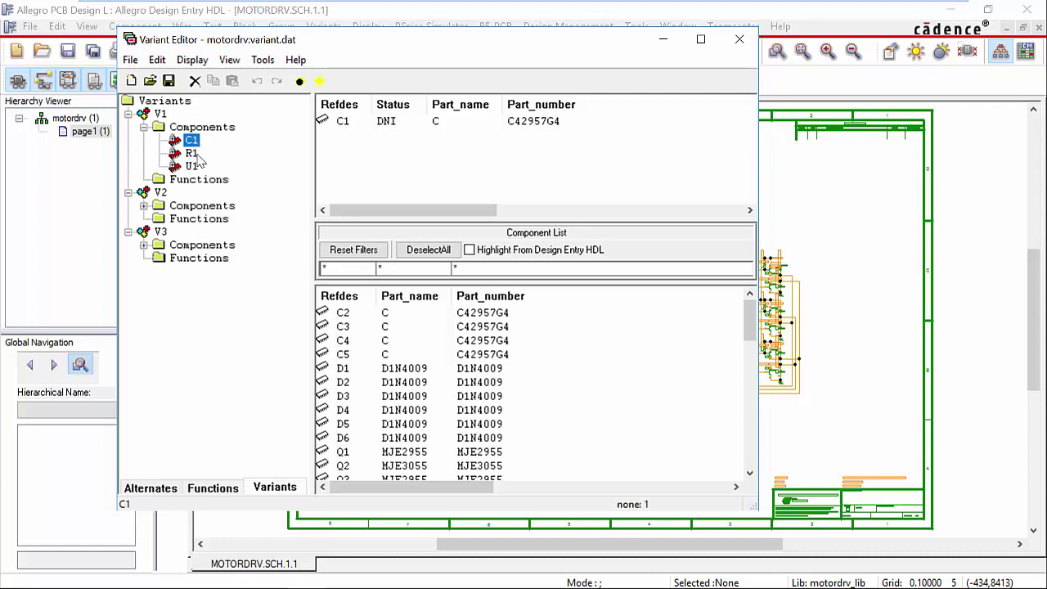
click(195, 167)
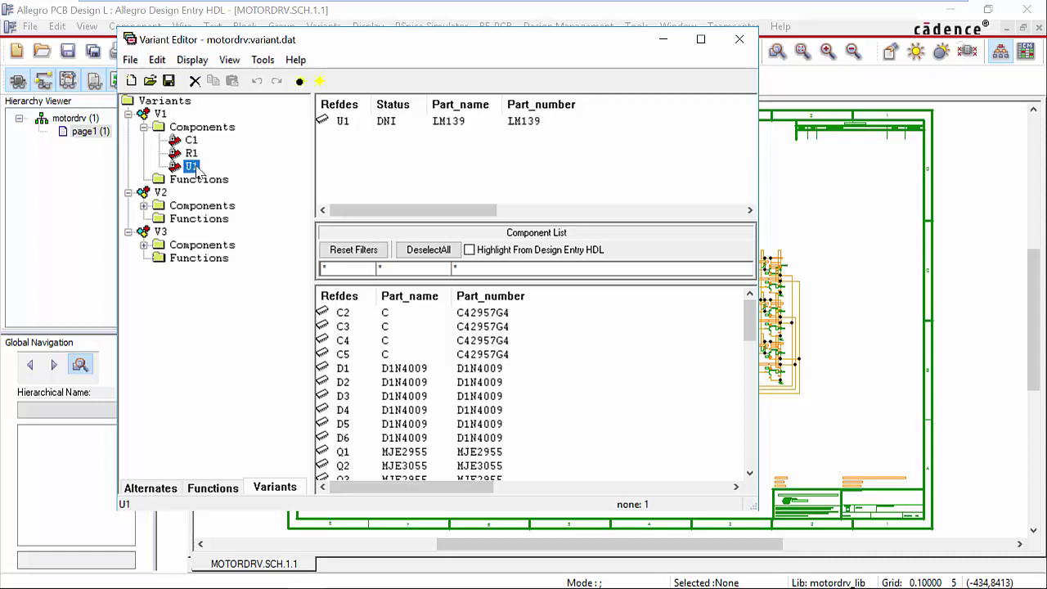
Expand variant V2's components and inspect the entries for C2, R2 and U2.
click(144, 206)
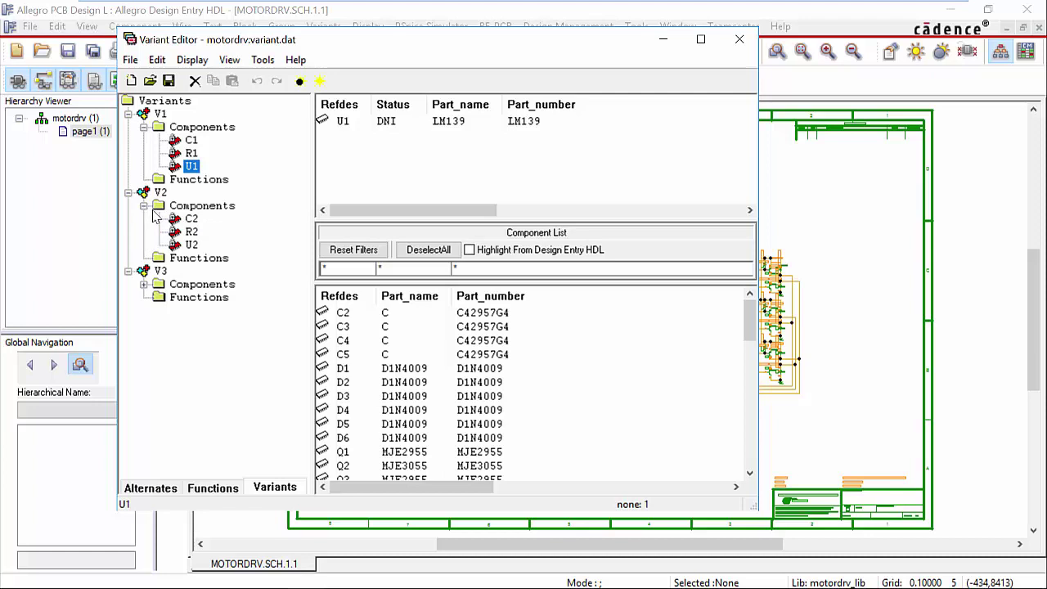
click(191, 219)
click(194, 233)
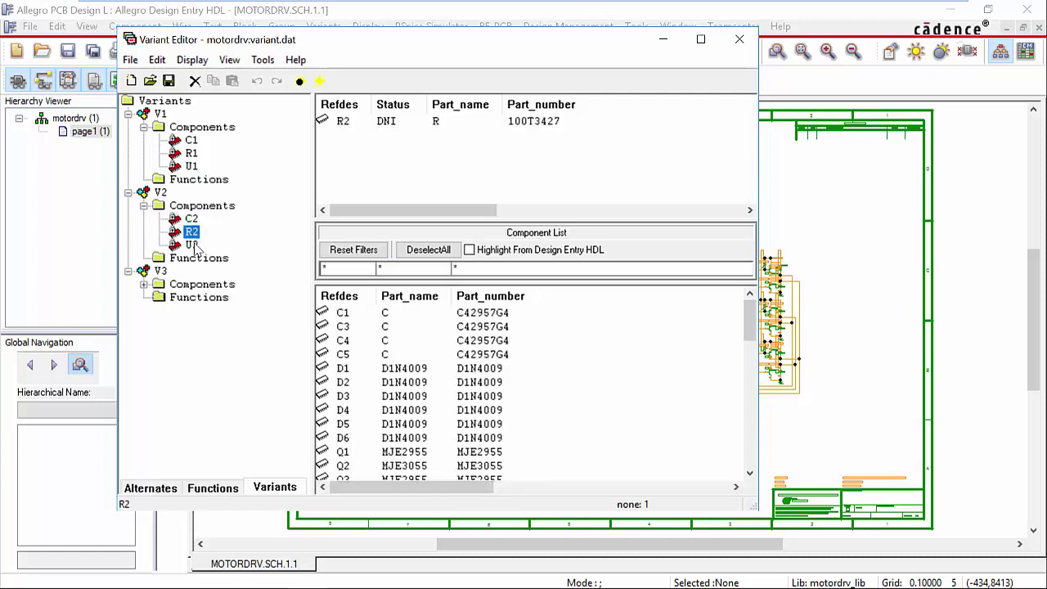
click(195, 246)
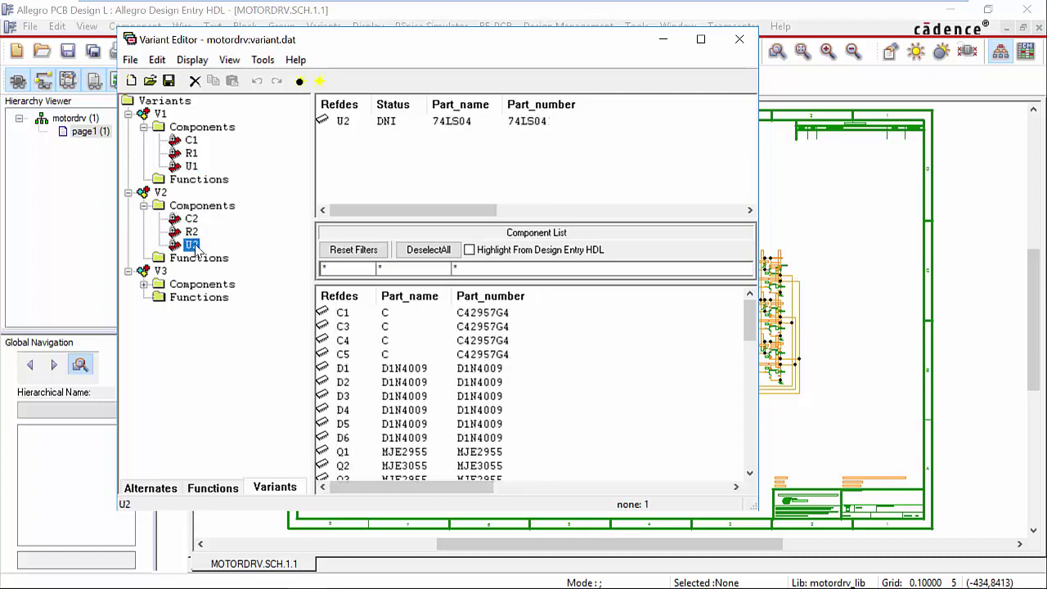
Expand variant V3's components and inspect the entries for C3, R3 and U3.
click(144, 284)
click(191, 297)
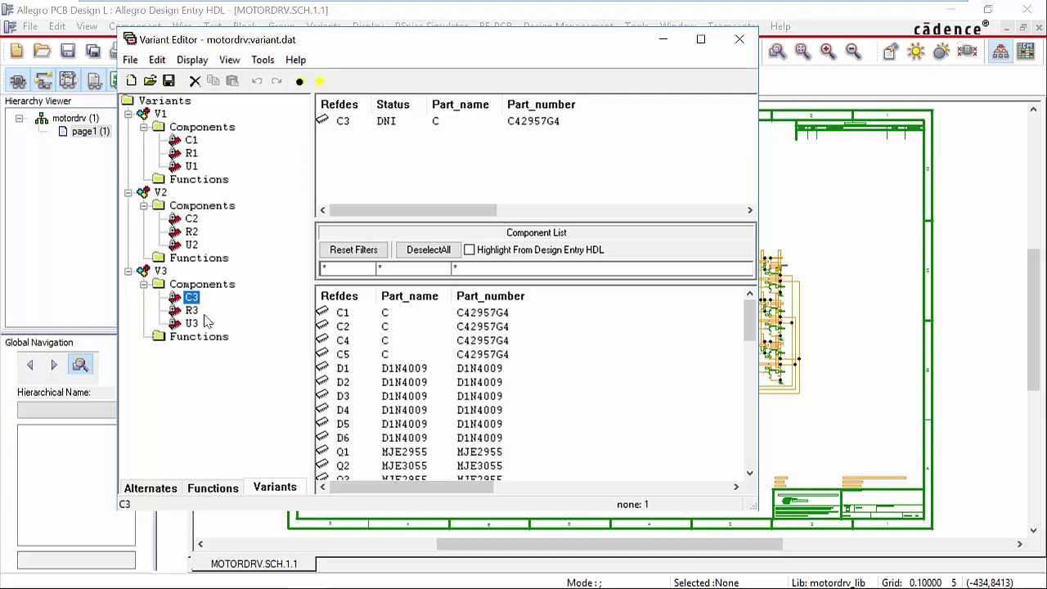
click(192, 311)
click(192, 324)
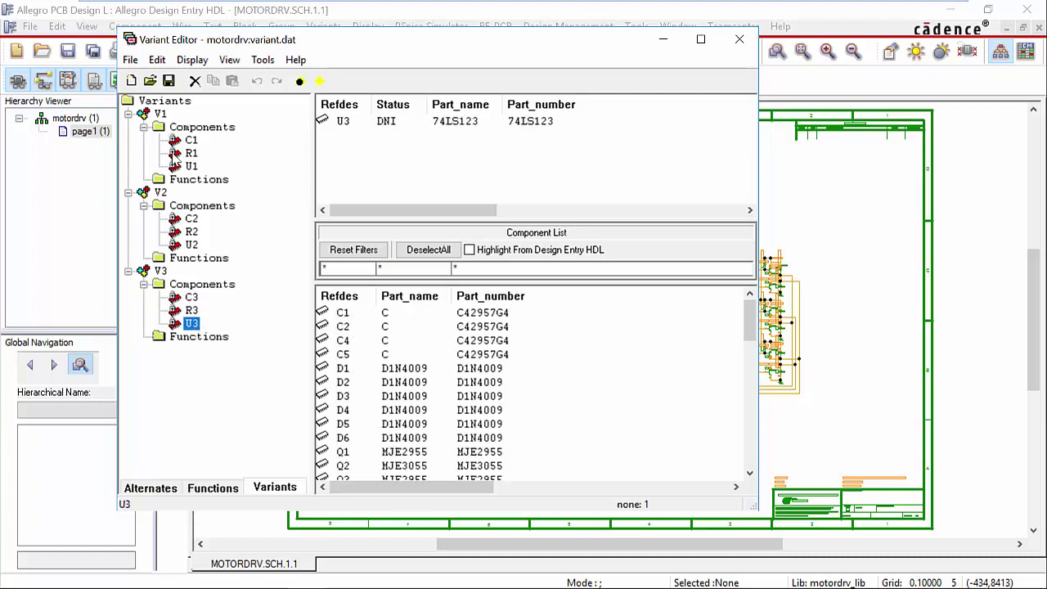
Close the Variant Editor and, in the Teamcenter save dialog, expand the motordrvSch item and rename it "Schematic".
click(740, 39)
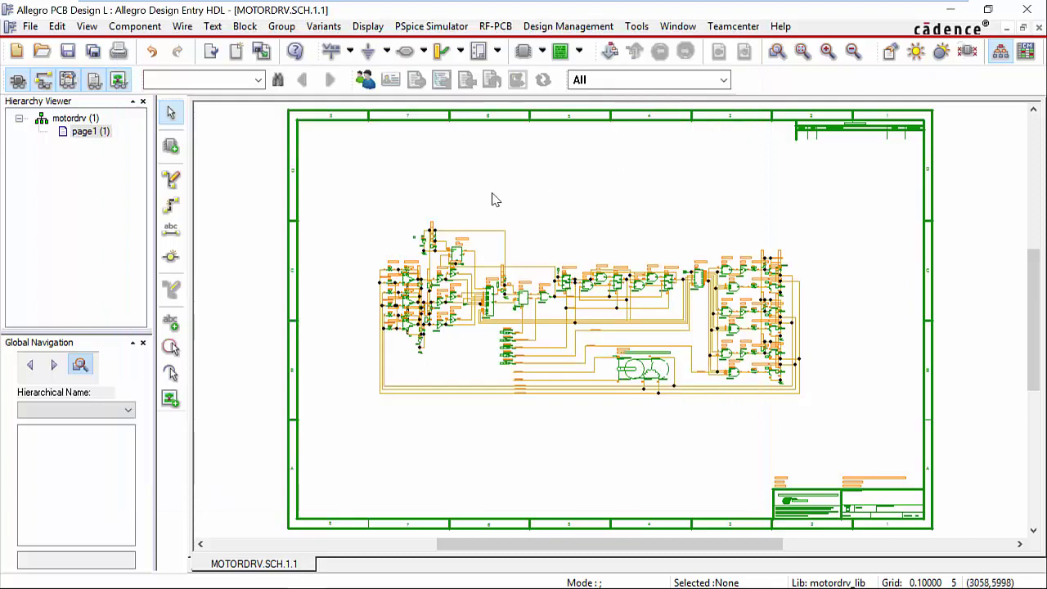
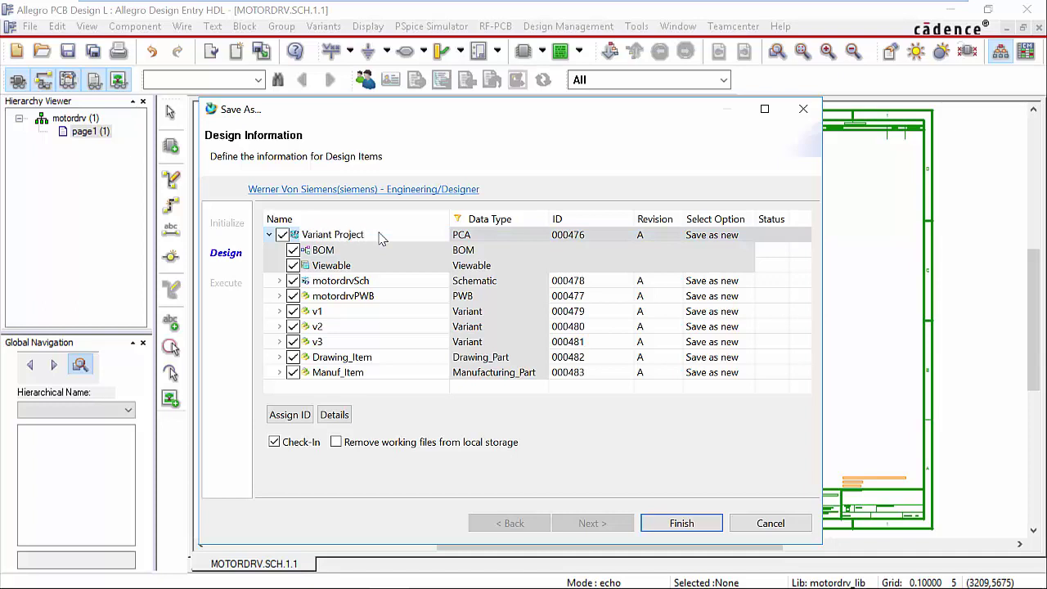
click(379, 237)
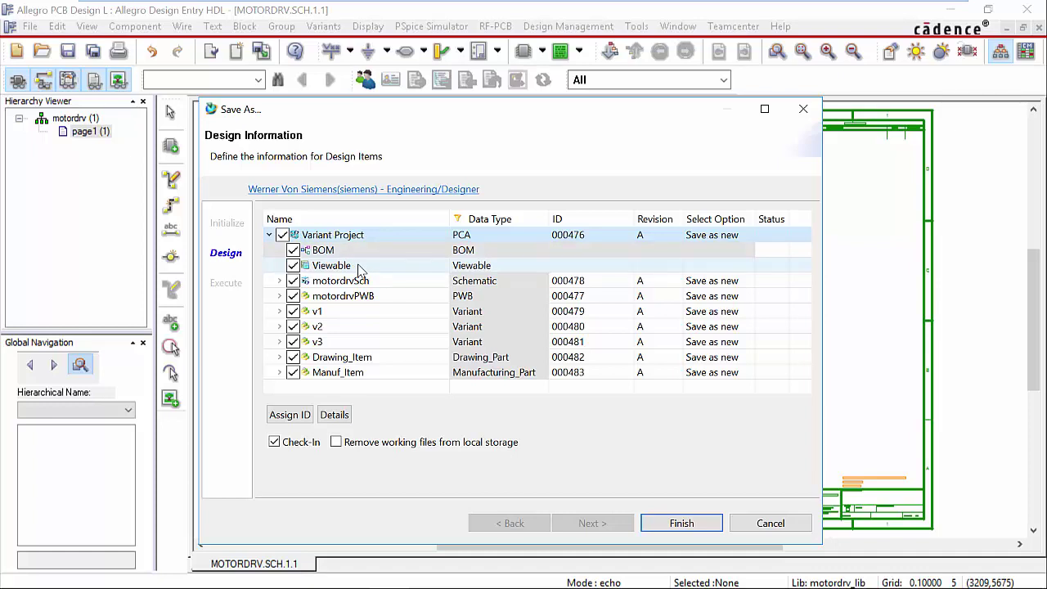
click(280, 281)
click(401, 282)
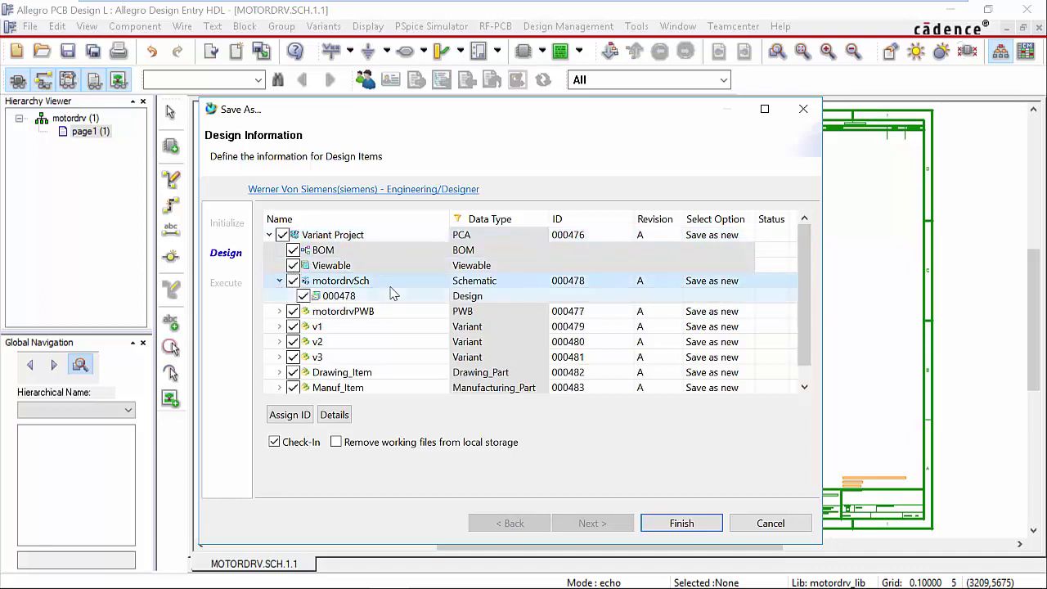
click(394, 283)
text(Schematic)
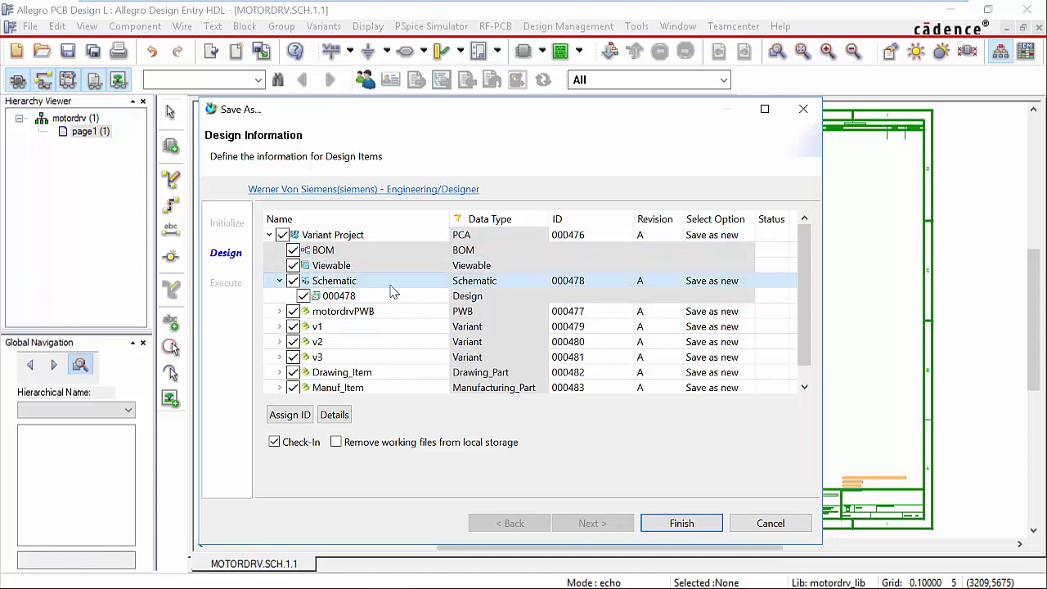
Rename the motordrvPWB item "Board" in the list of design items.
click(379, 303)
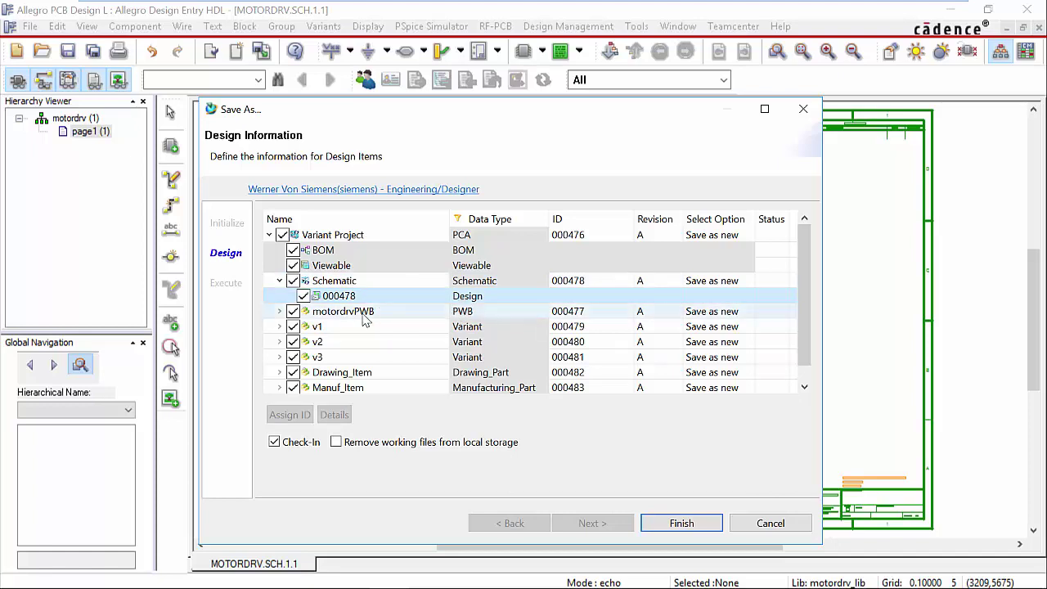
click(364, 319)
click(380, 317)
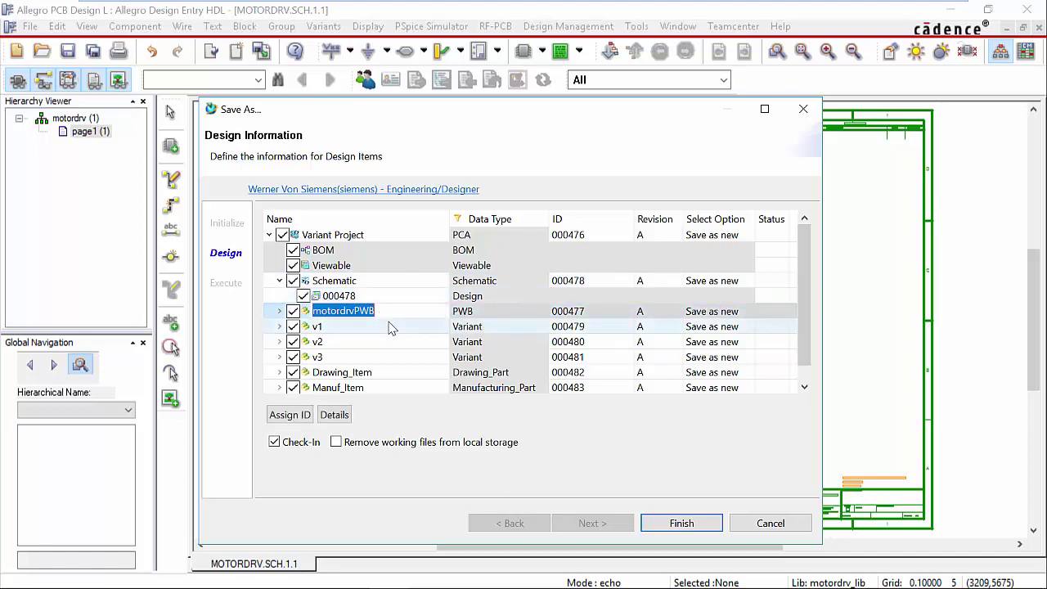
text(Board)
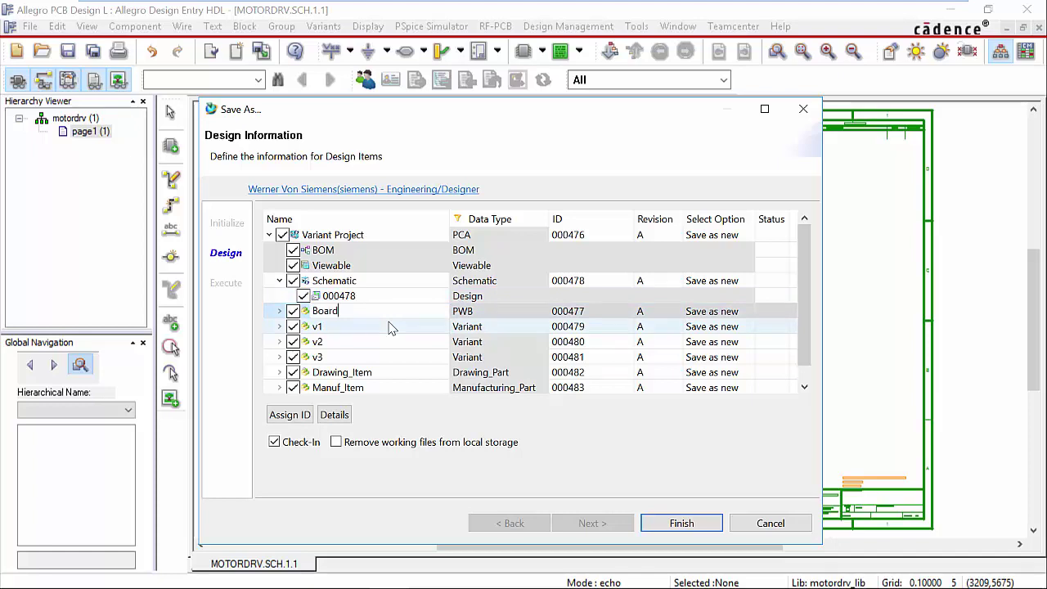
key(Return)
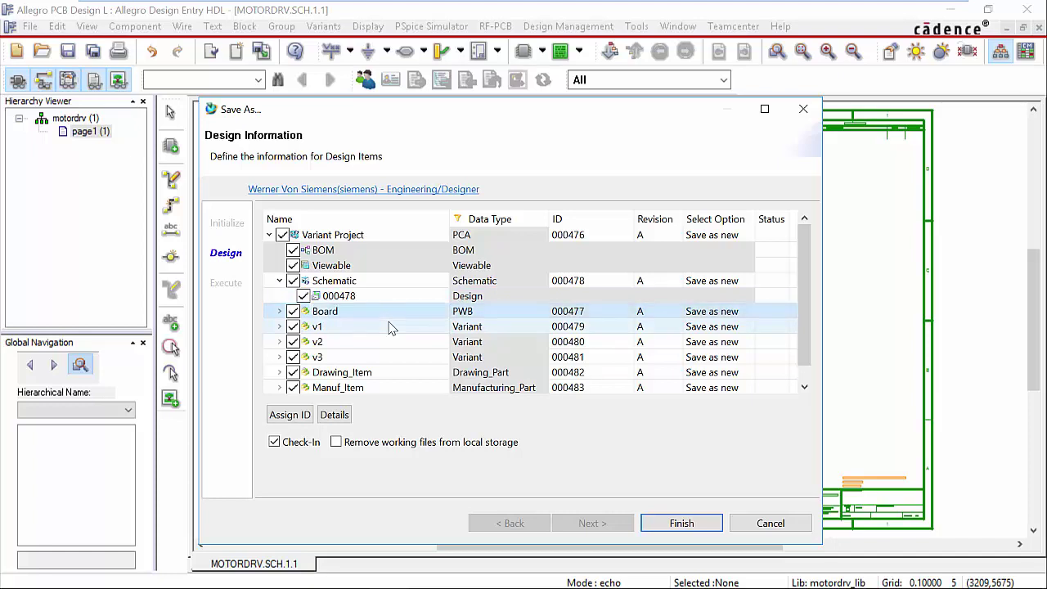
Examine Drawing_Item and Manuf_Item, expanding Manuf_Item to view its Gerber, ODB++ and manufacturing drawing files, and collapse it.
click(329, 387)
scroll(331, 381, down, 1)
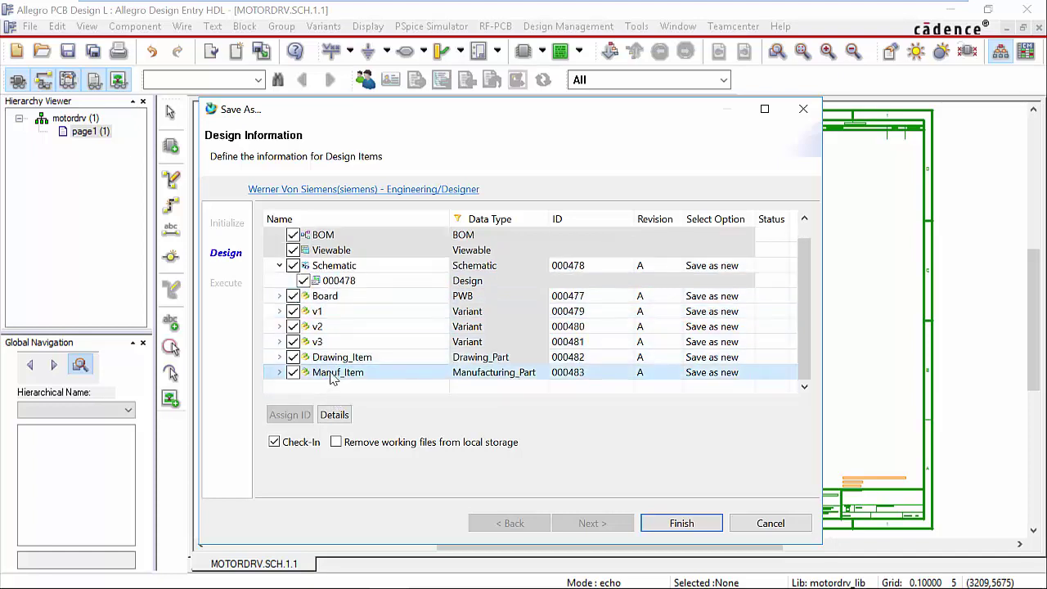
ctrl+click(332, 360)
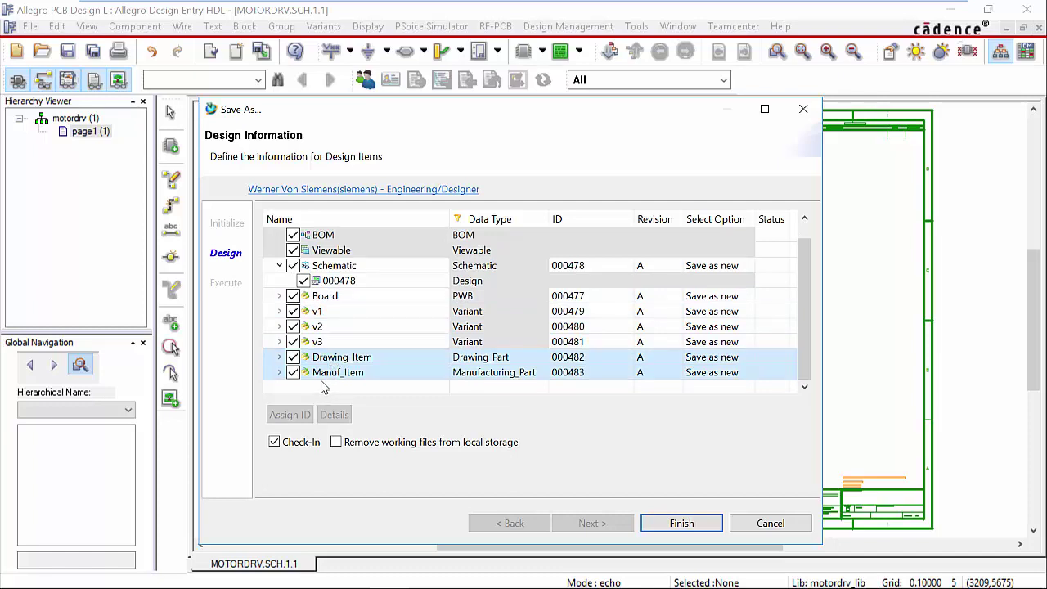
click(279, 372)
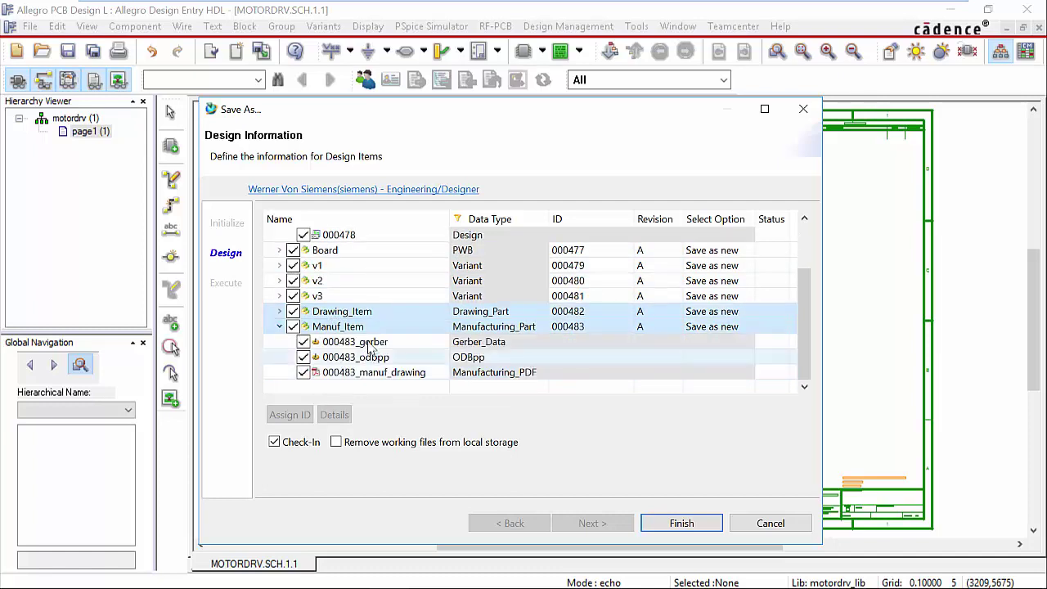
click(280, 326)
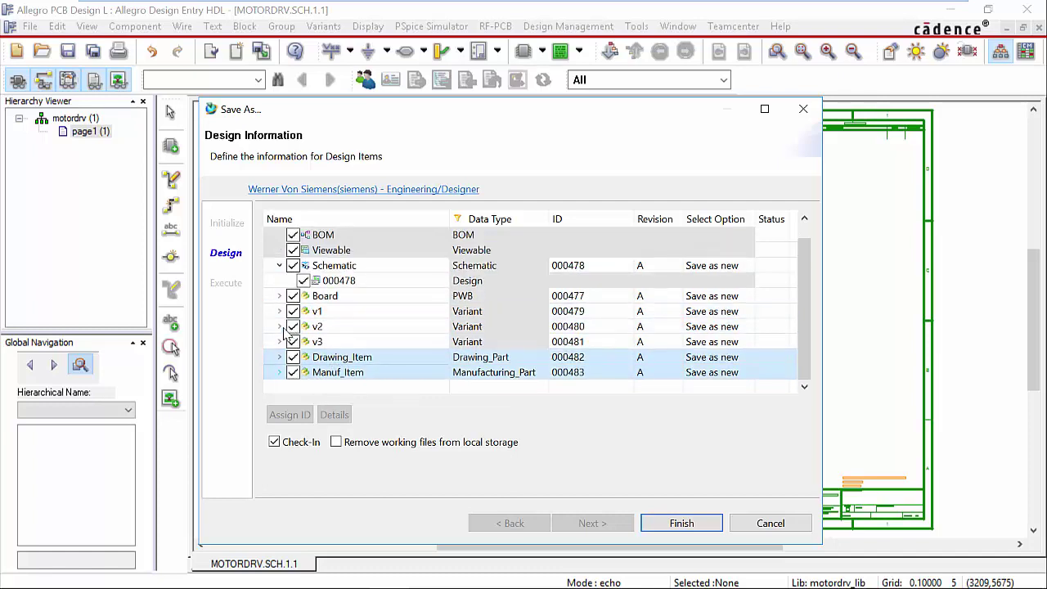
Expand variant items v1, v2 and v3 and examine the BOM and layout drawing listed under each.
click(328, 312)
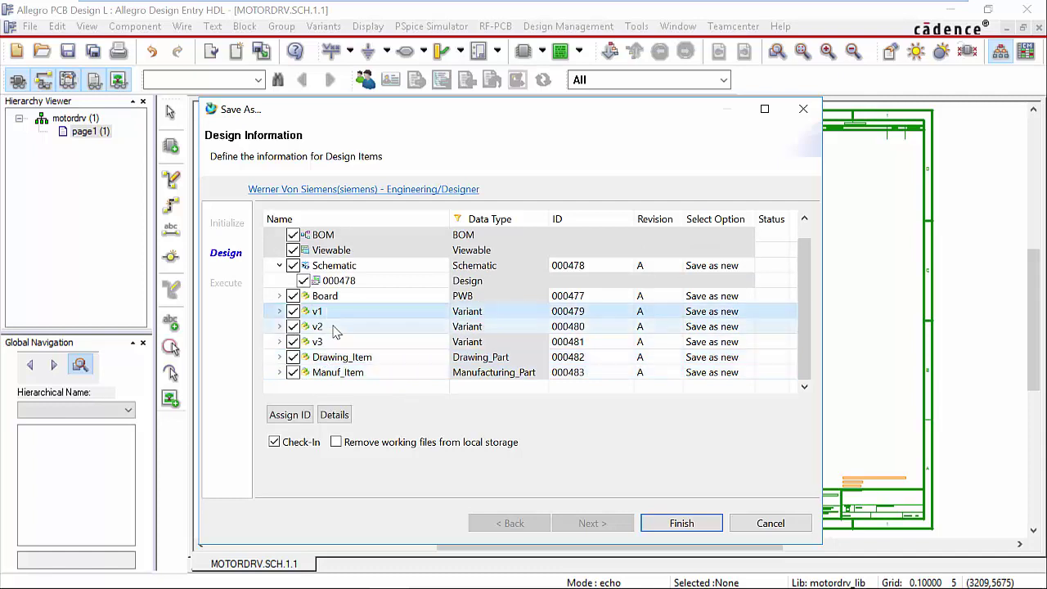
ctrl+click(328, 328)
ctrl+click(332, 343)
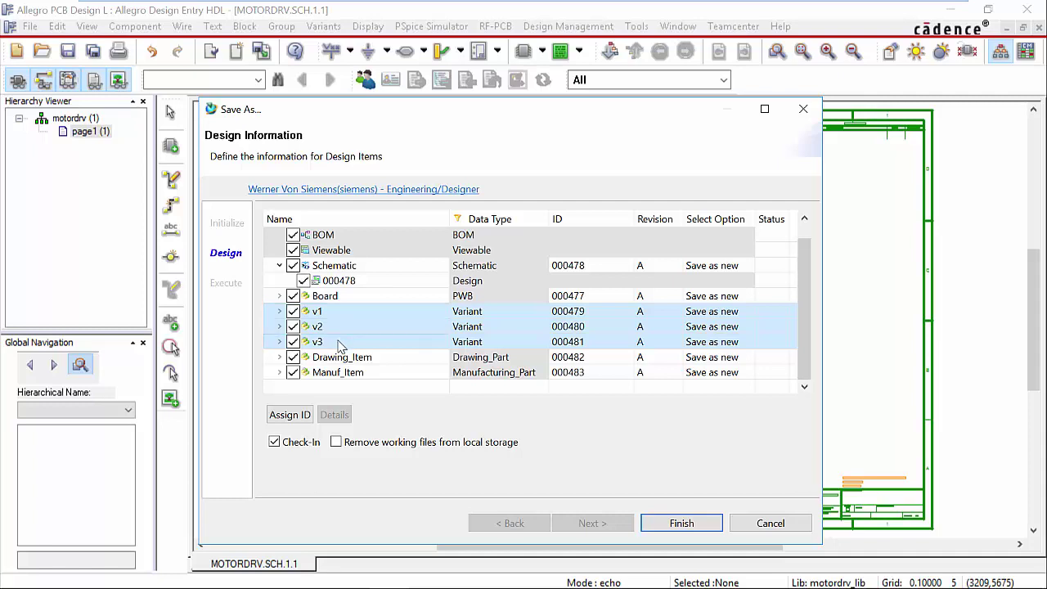
click(279, 311)
click(334, 327)
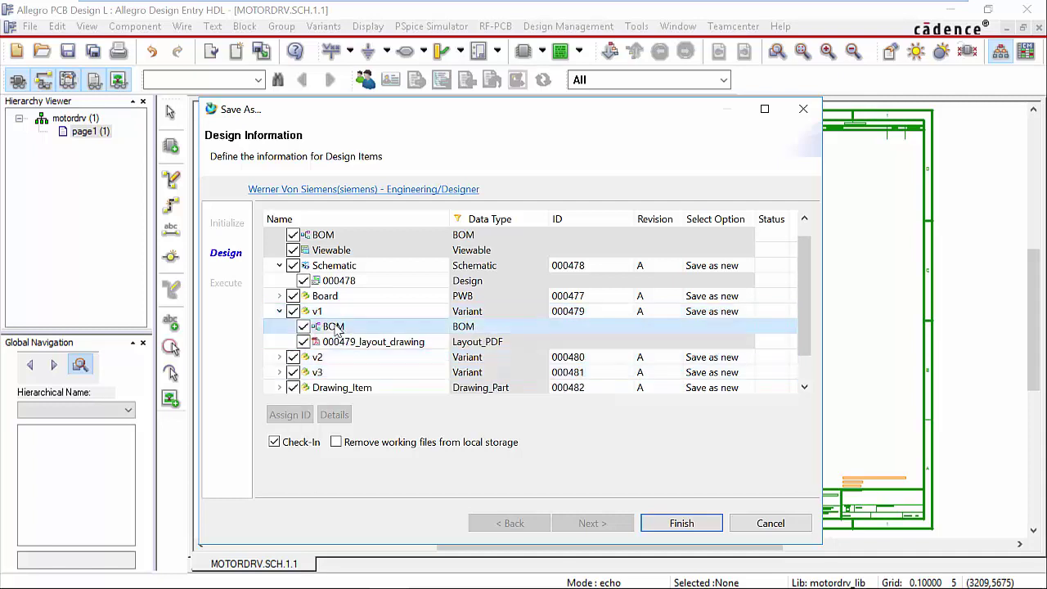
click(279, 357)
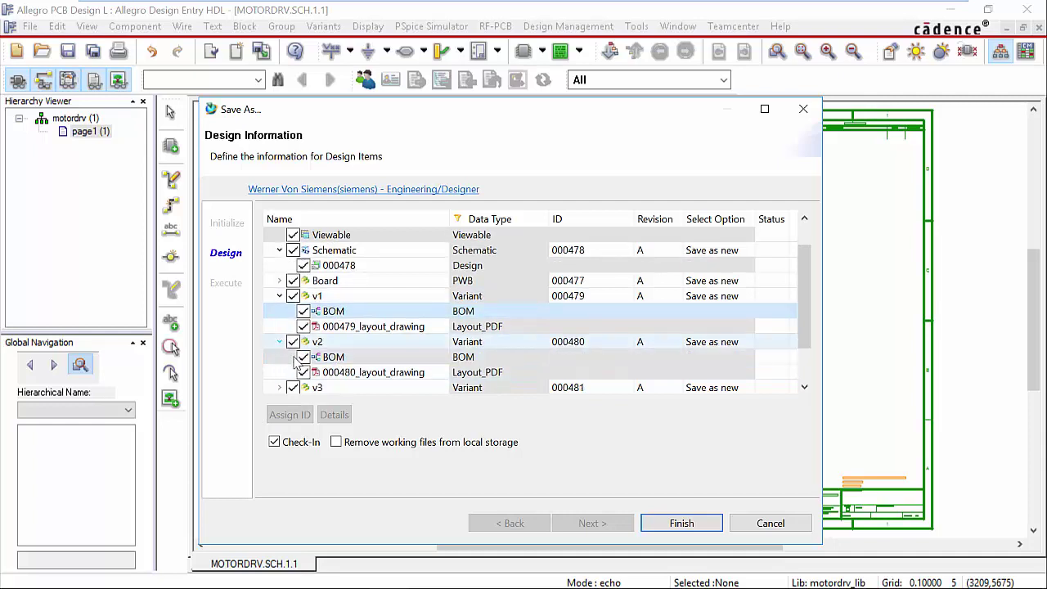
click(281, 357)
click(279, 388)
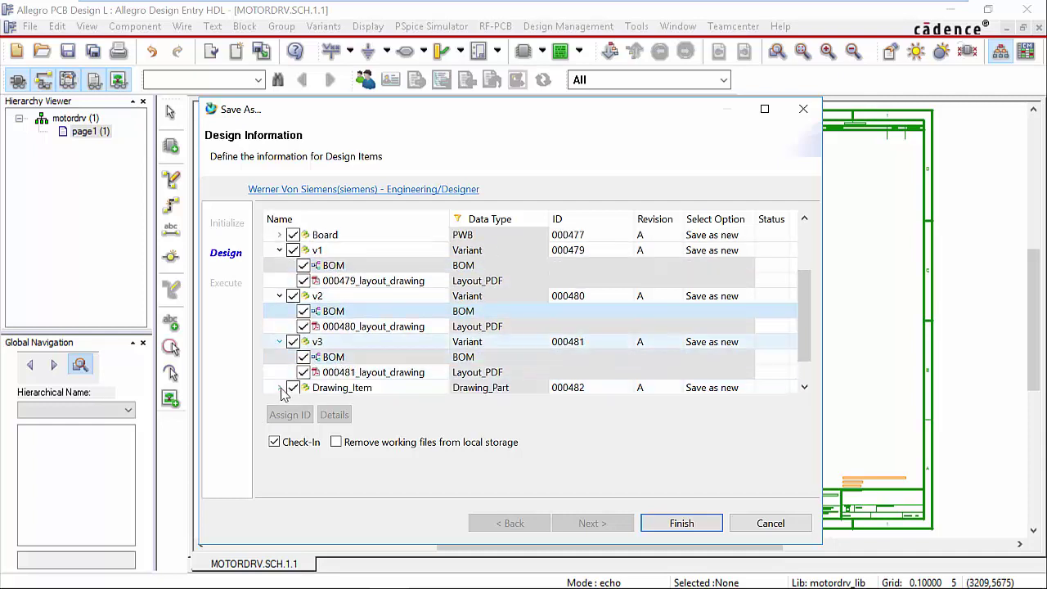
click(343, 358)
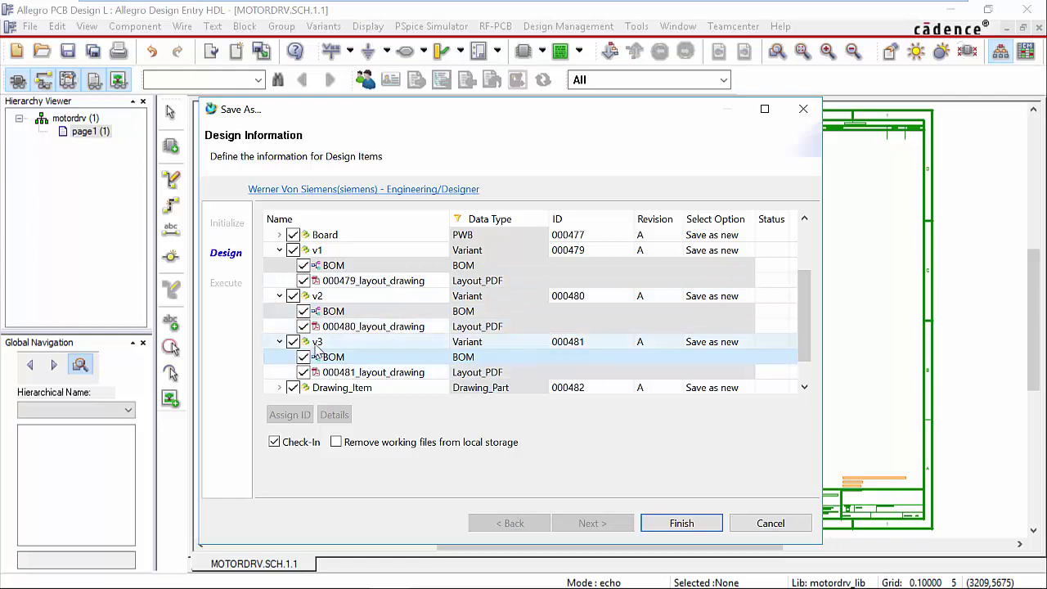
Finish saving the Variant Project and all its design items to Teamcenter as new, with check-in enabled.
scroll(323, 343, up, 2)
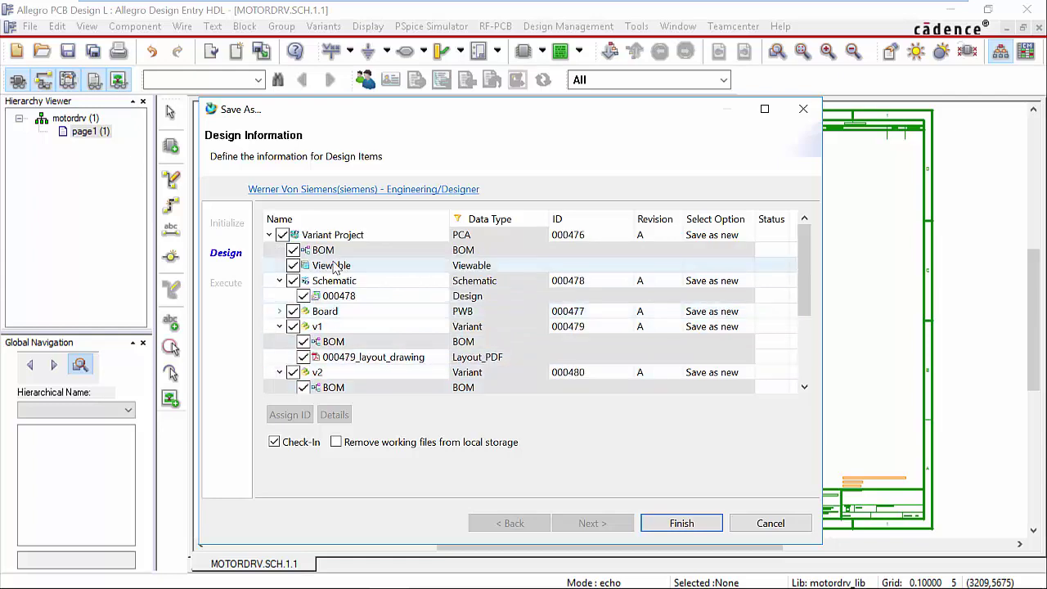
click(703, 521)
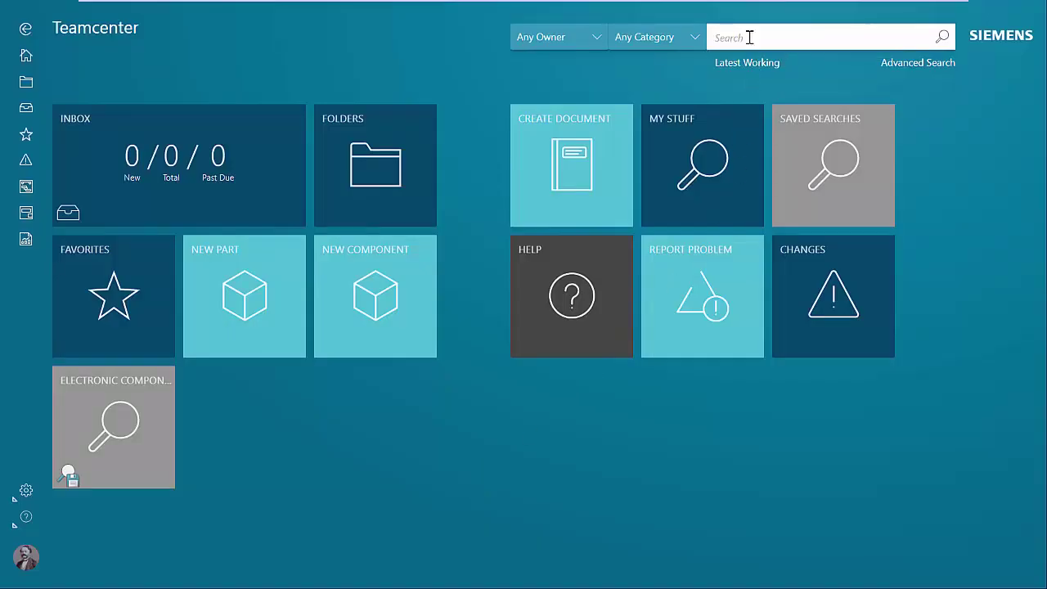
Switch to the Teamcenter web client, search for "Variant" and open the Variant Project assembly.
click(748, 37)
text(Variant)
key(Return)
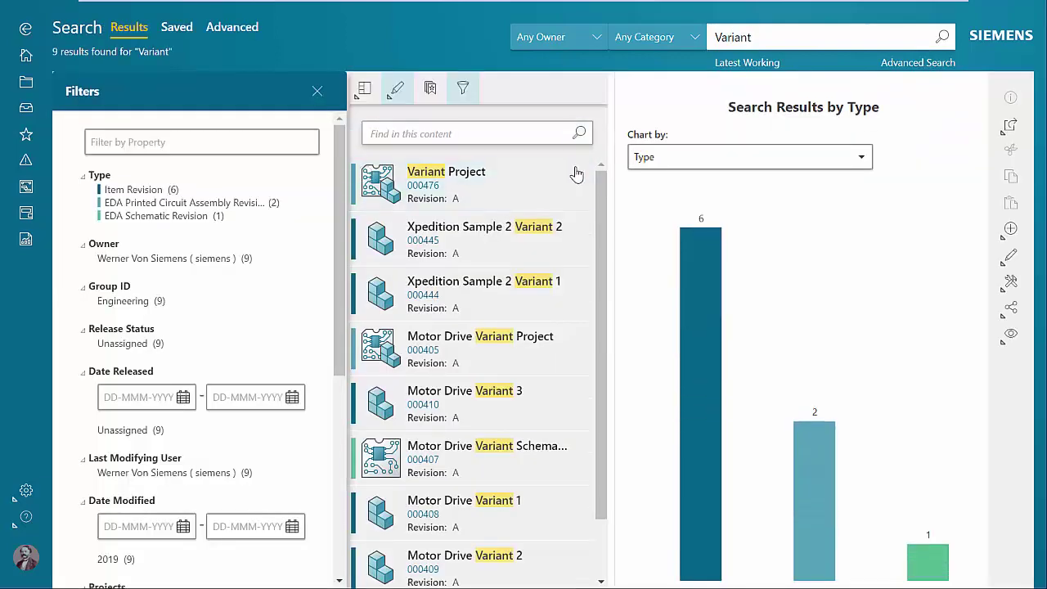
click(576, 175)
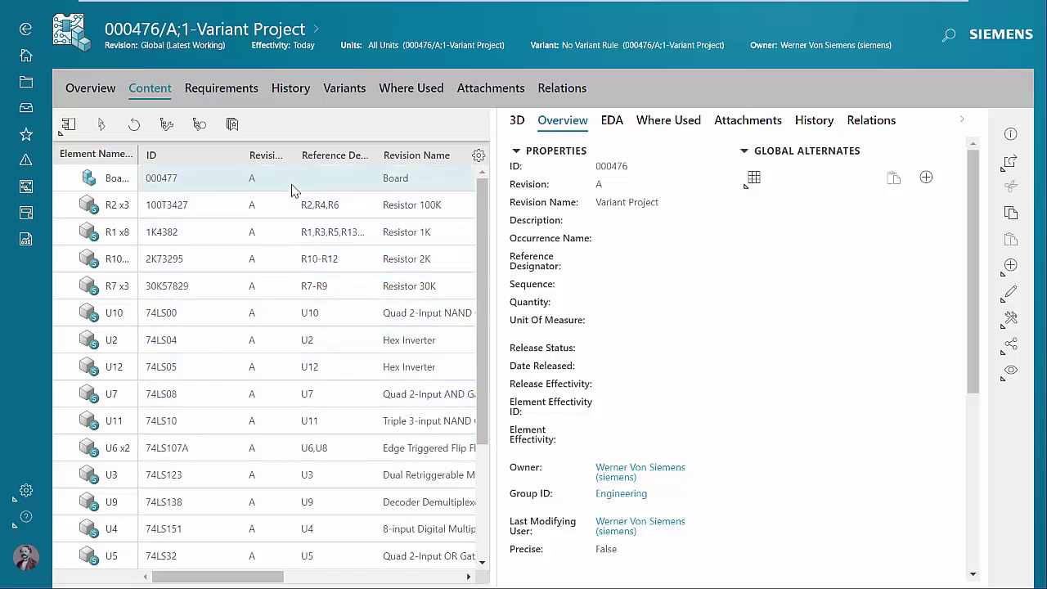
Sort the Variant Project's content by reference designator and look through its component list.
click(330, 155)
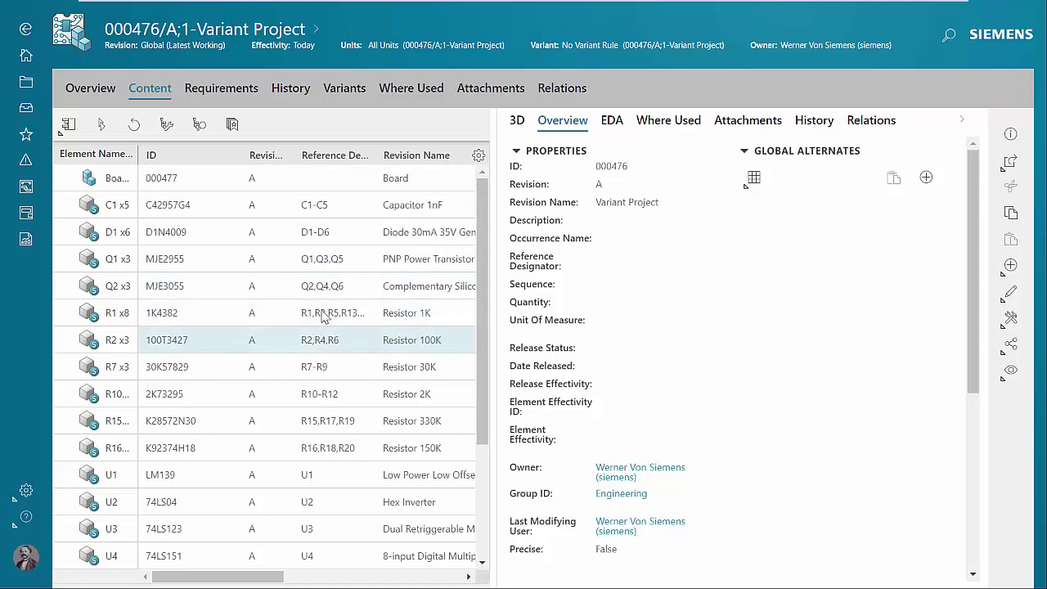
scroll(327, 368, down, 3)
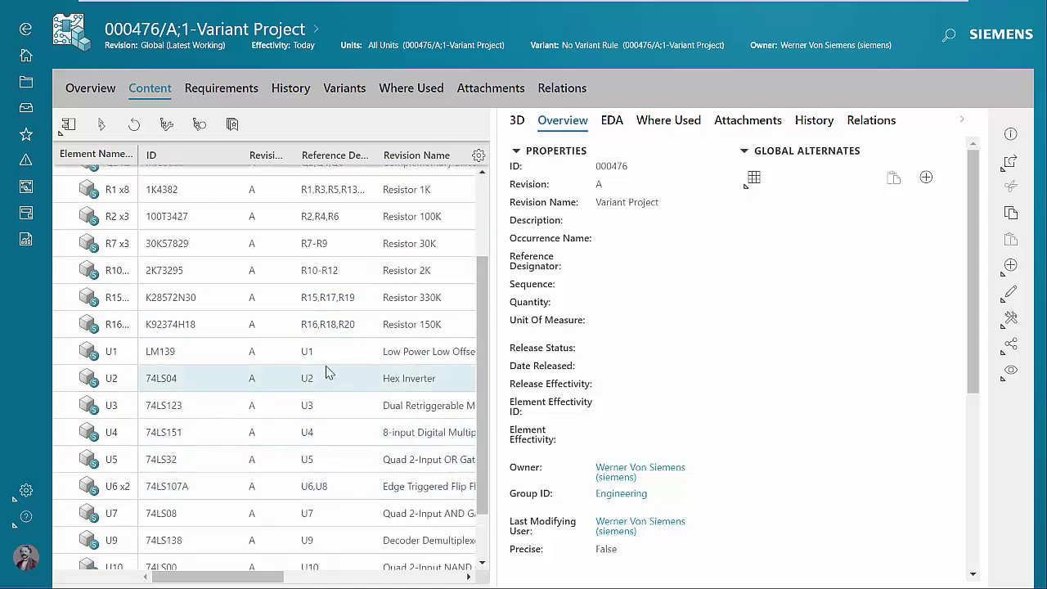
scroll(328, 409, up, 3)
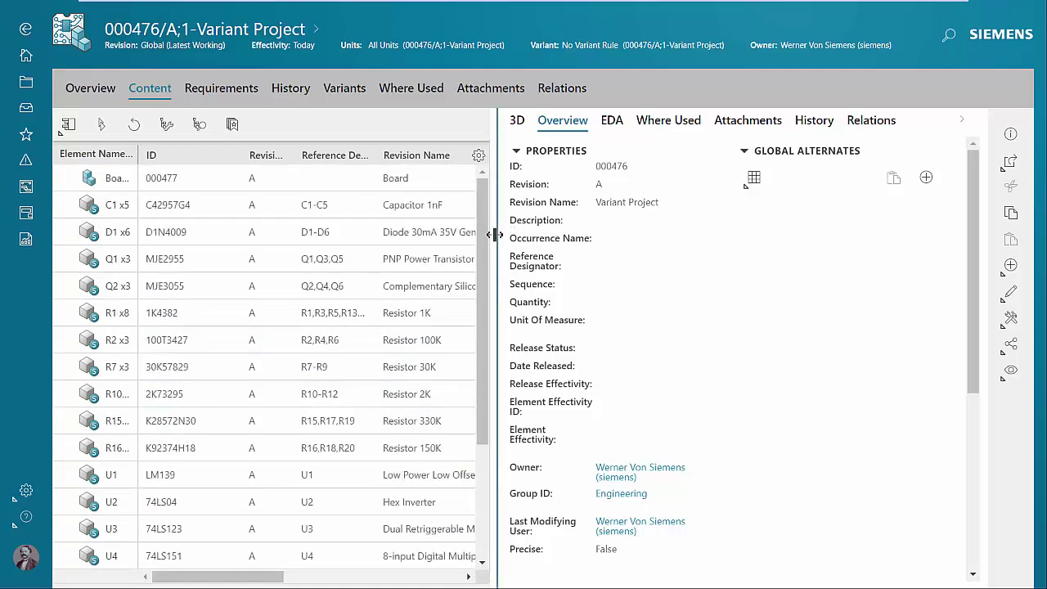
Widen the details area, show the project's relations graph, expand the Schematic's related files and examine the variant items.
drag(495, 235, 287, 233)
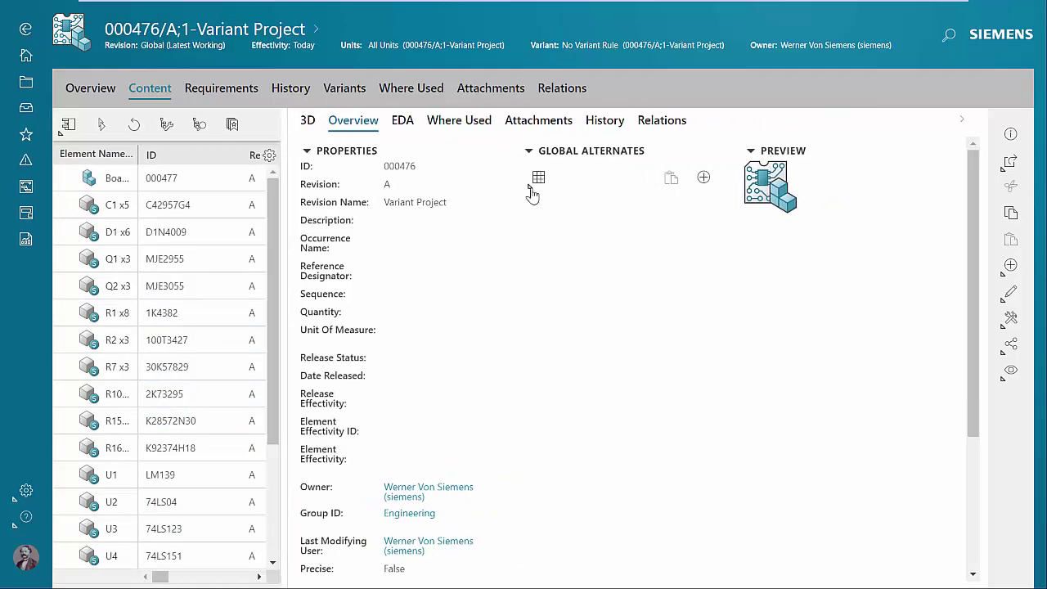
click(660, 121)
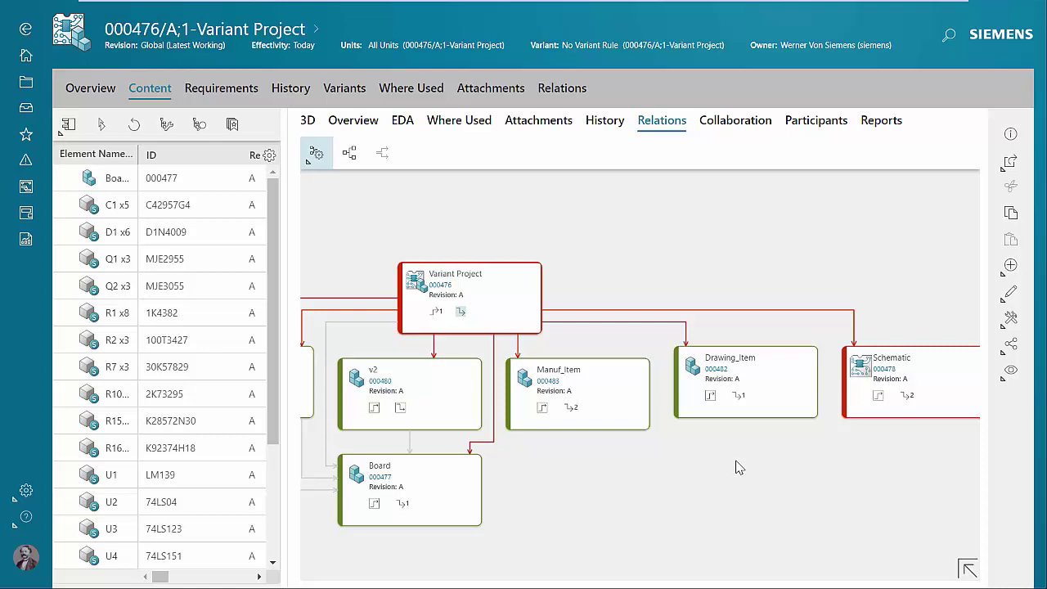
click(906, 405)
drag(897, 435, 770, 382)
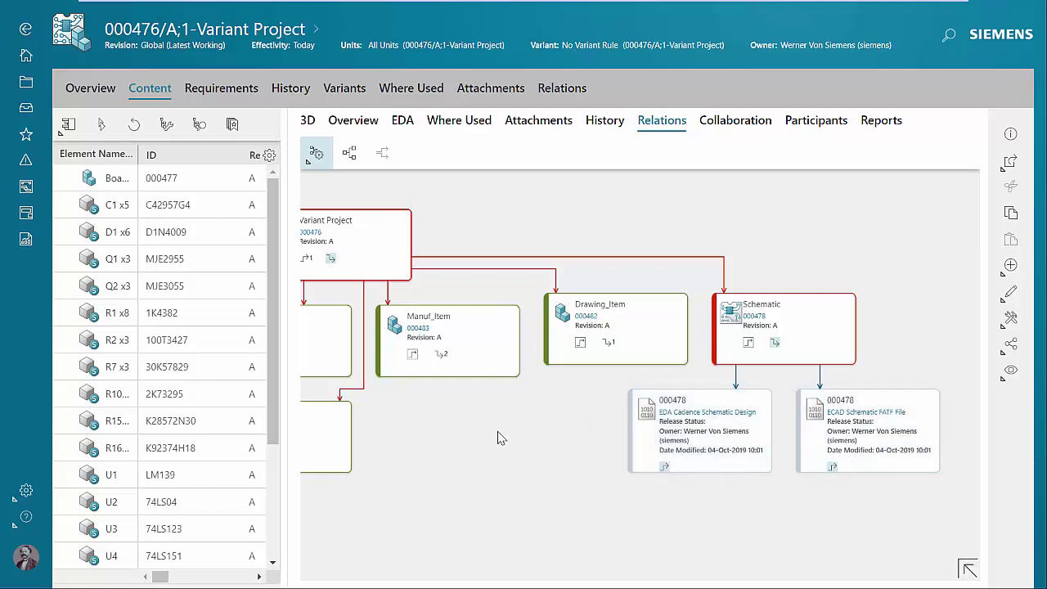
drag(500, 437, 927, 418)
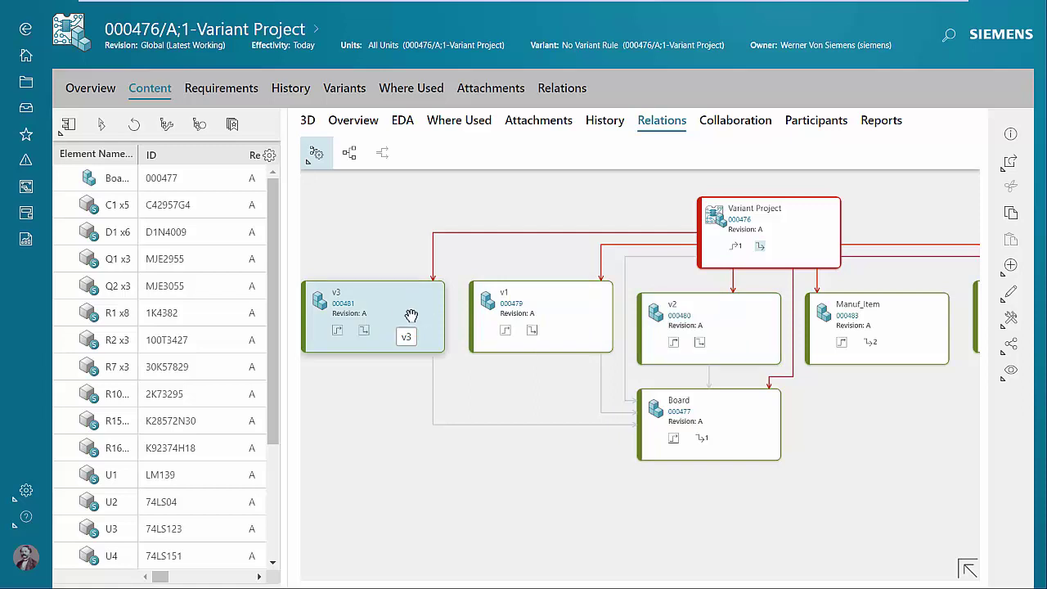
Open variant v1 from the relations graph and sort its component list by reference designator for review.
click(545, 309)
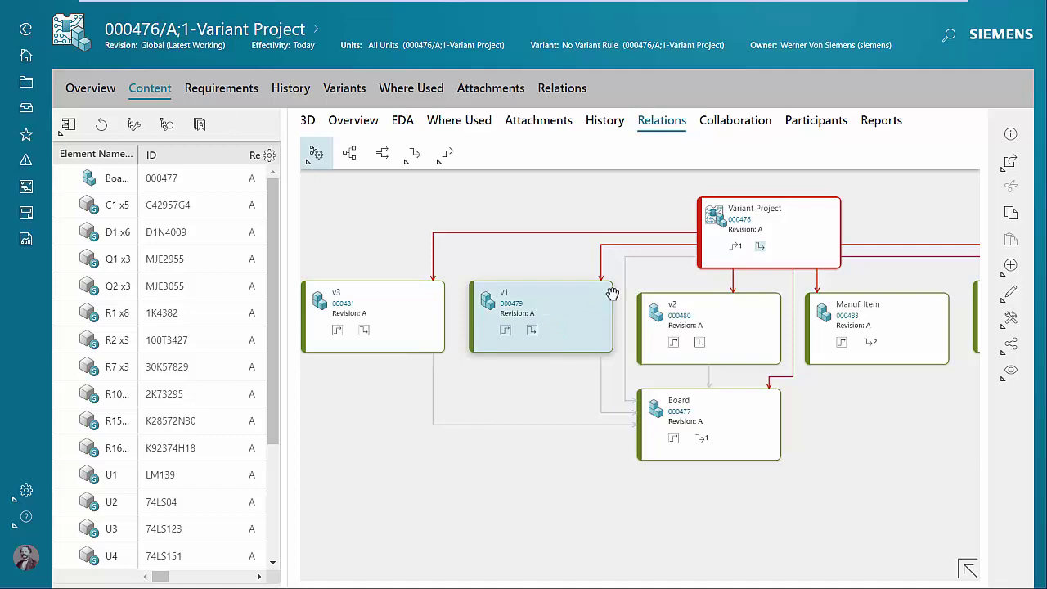
click(1004, 171)
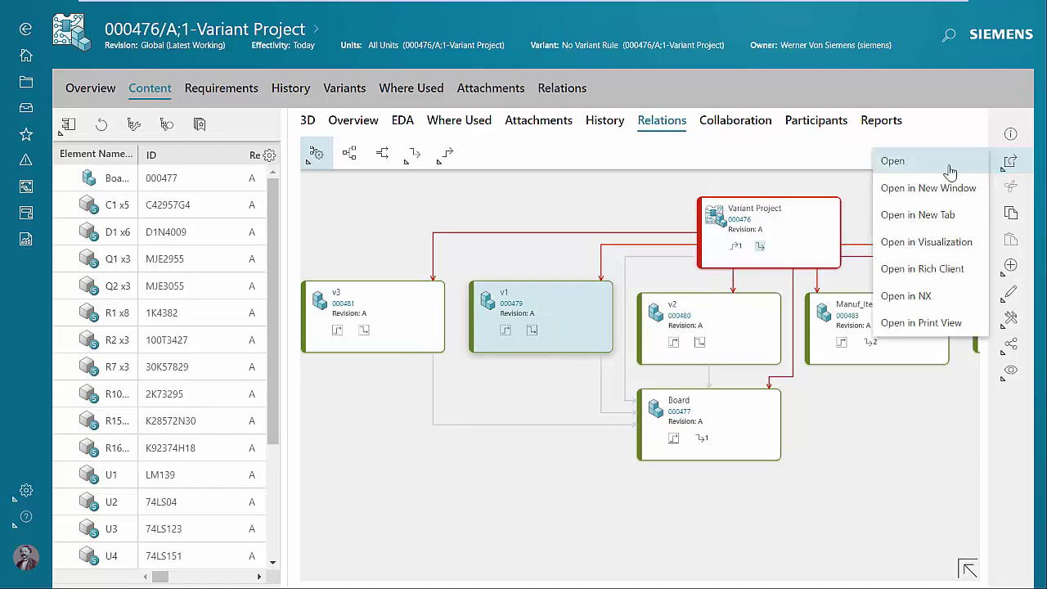
click(941, 161)
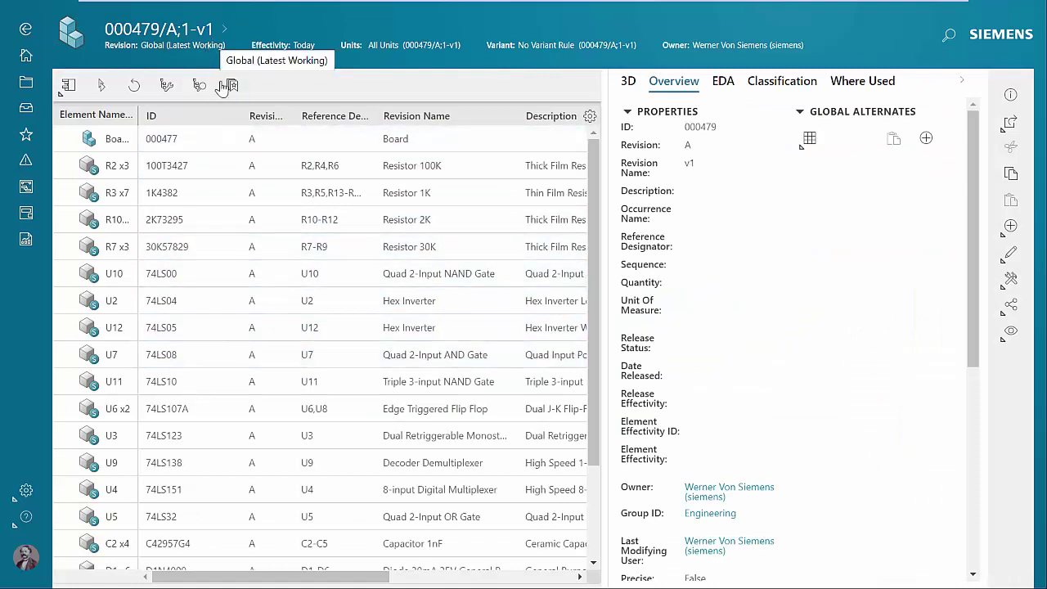
click(316, 116)
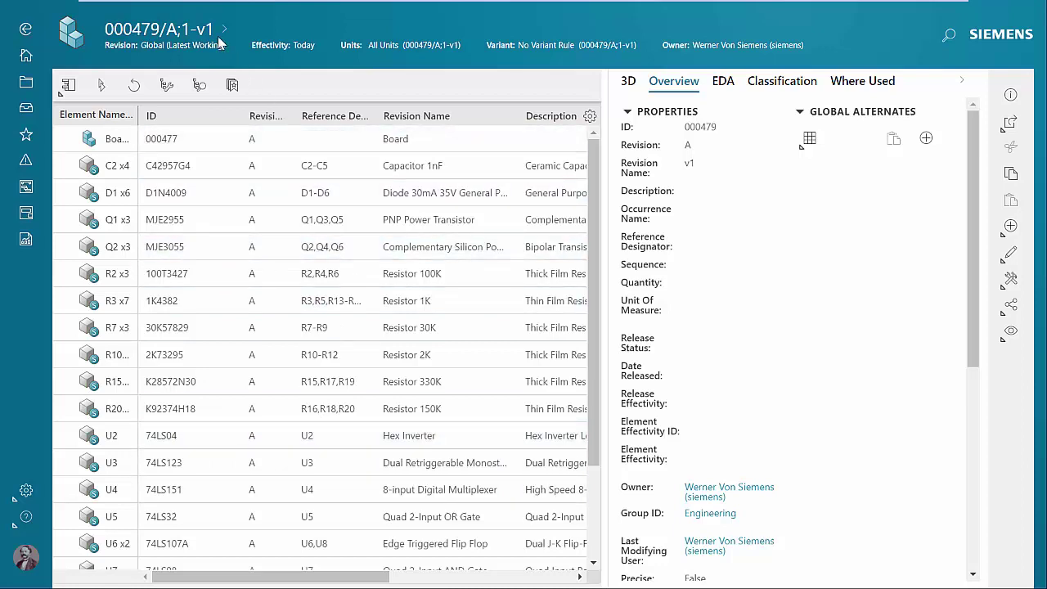
Return to the Variant Project's relations graph, open variant v2 and sort its component list by reference designator.
click(25, 29)
click(630, 348)
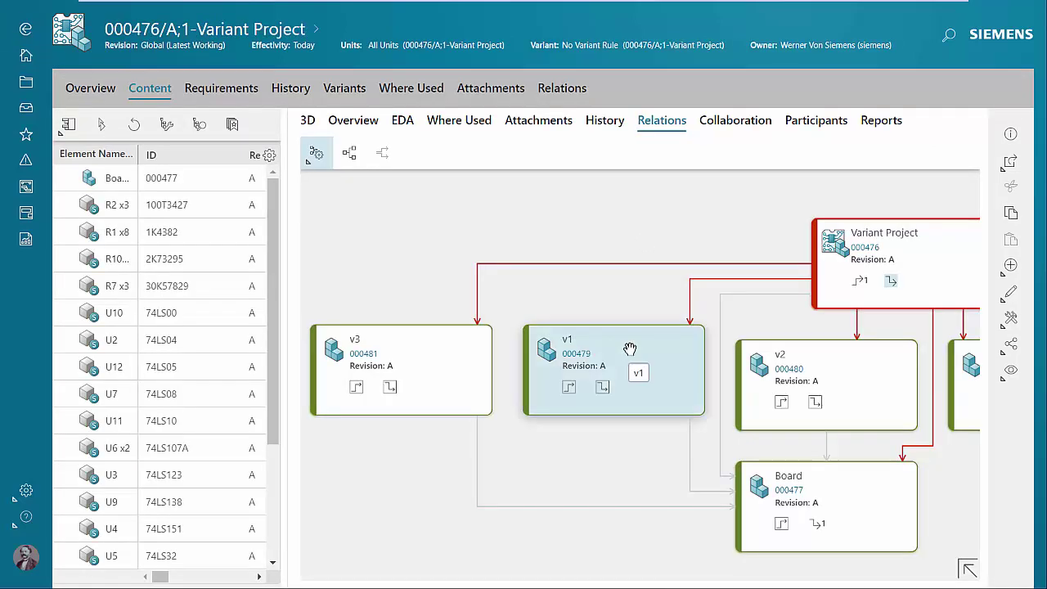
click(835, 362)
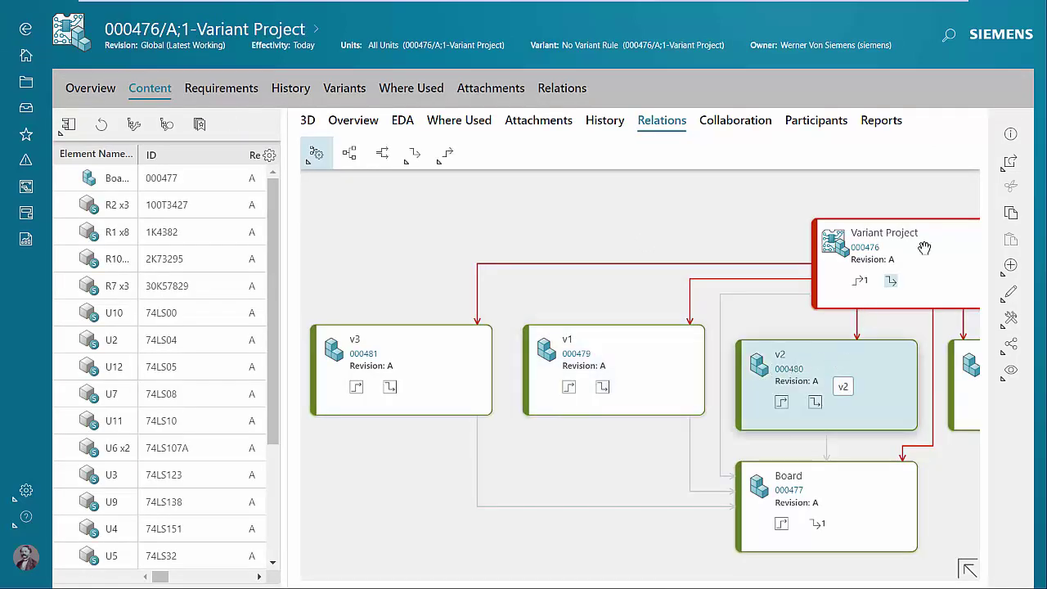
click(1009, 168)
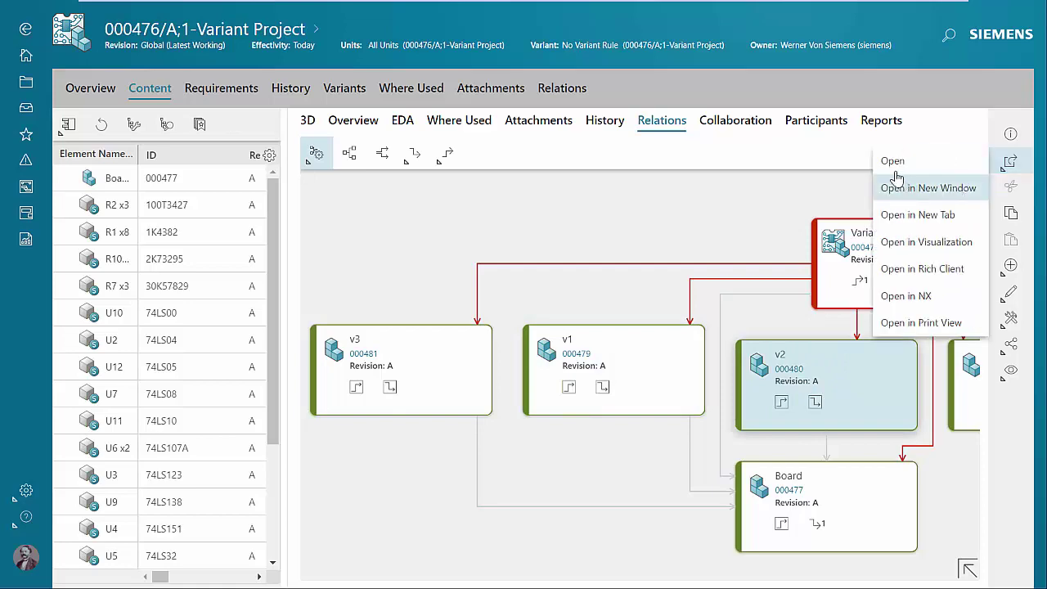
click(892, 168)
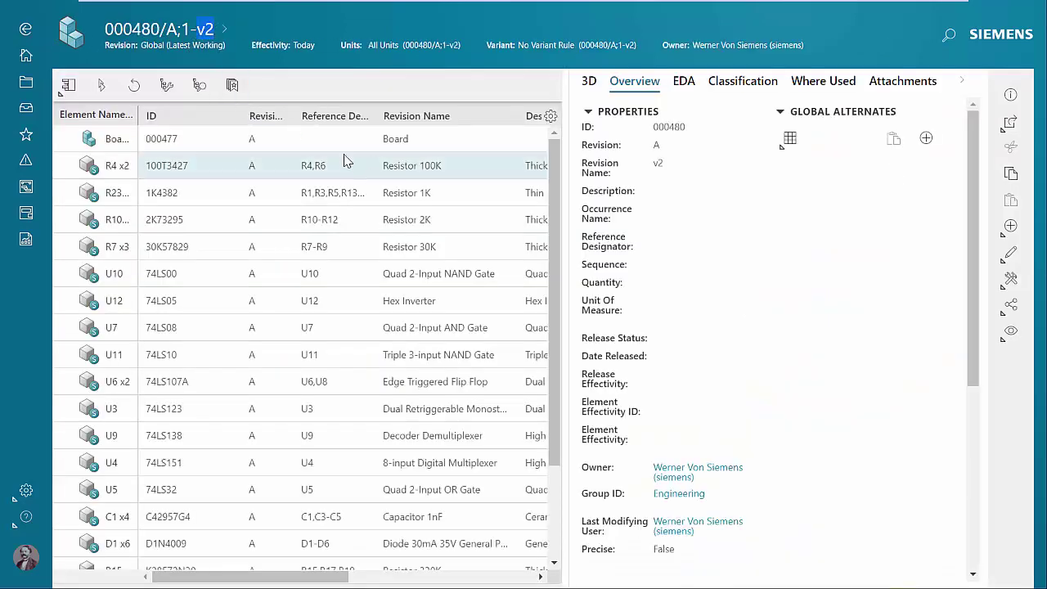
click(329, 116)
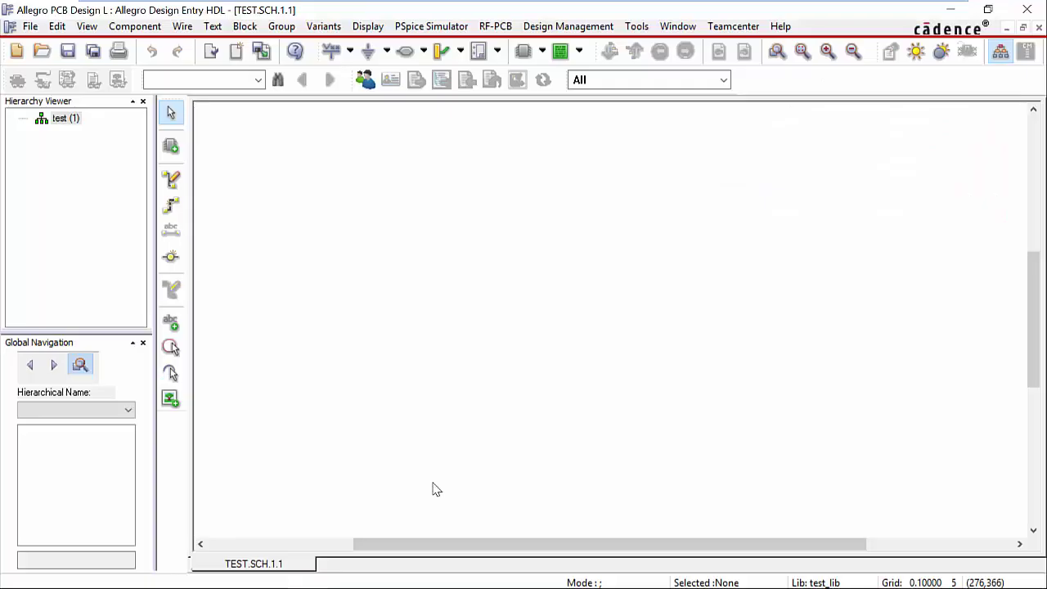
Switch to Allegro Design Entry HDL, search Teamcenter for "Demo" and open the Demo Project design for modification.
click(751, 27)
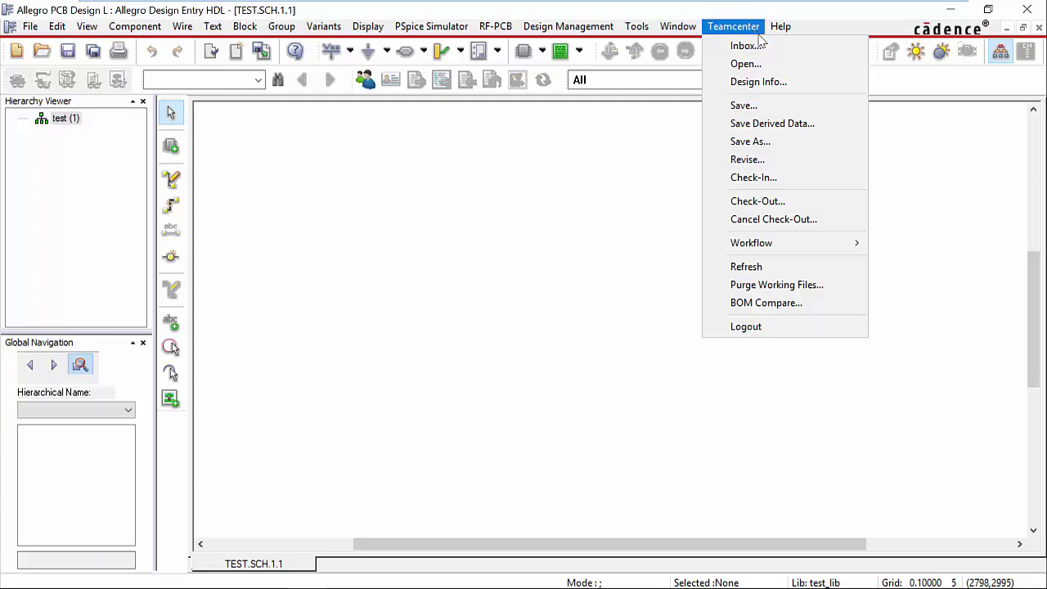
click(796, 65)
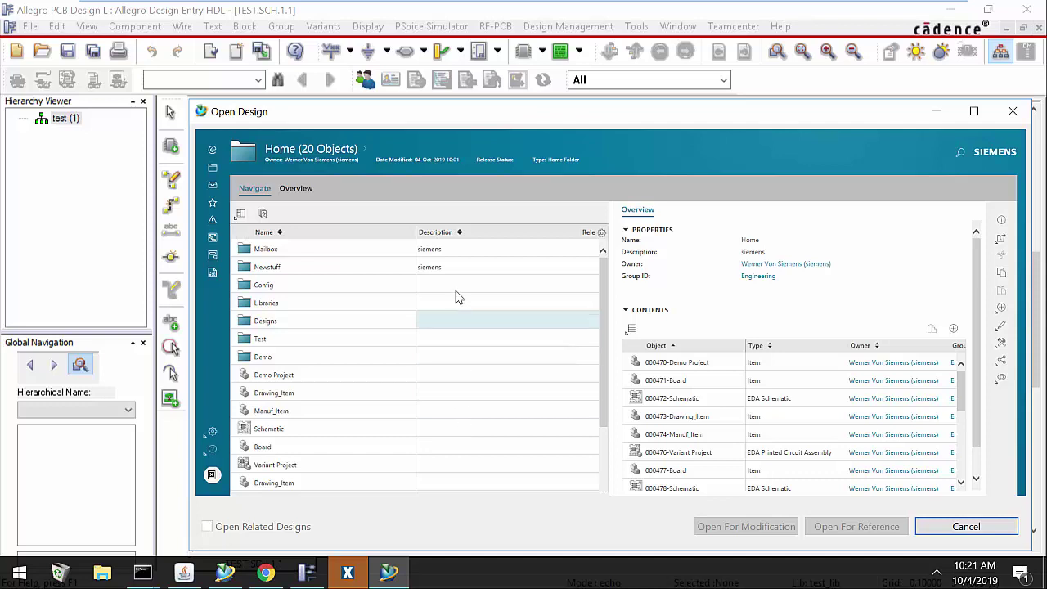
click(962, 158)
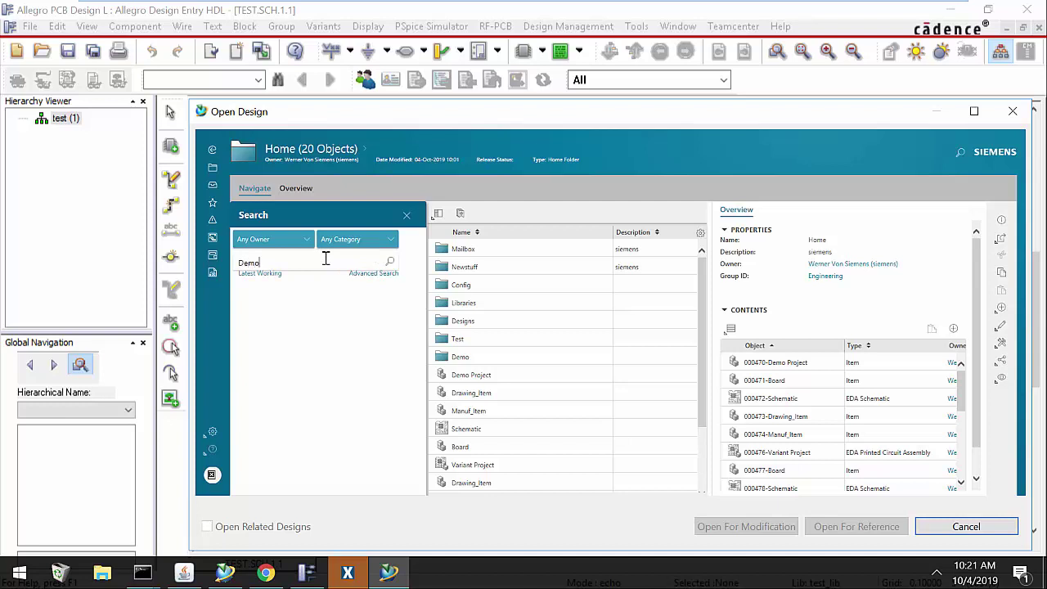
text(Demo)
key(Return)
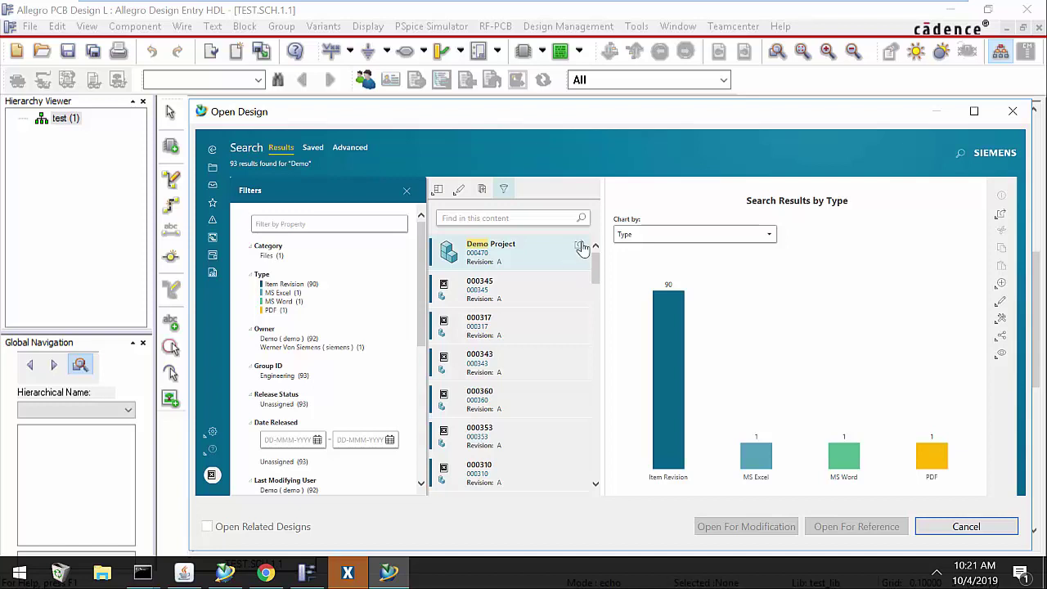
click(578, 247)
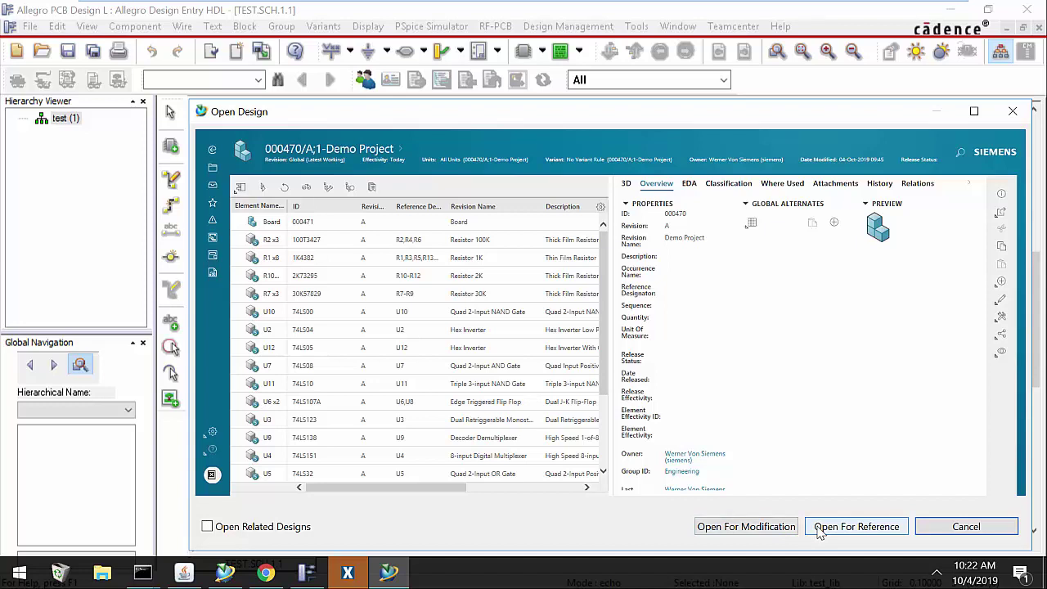
click(789, 529)
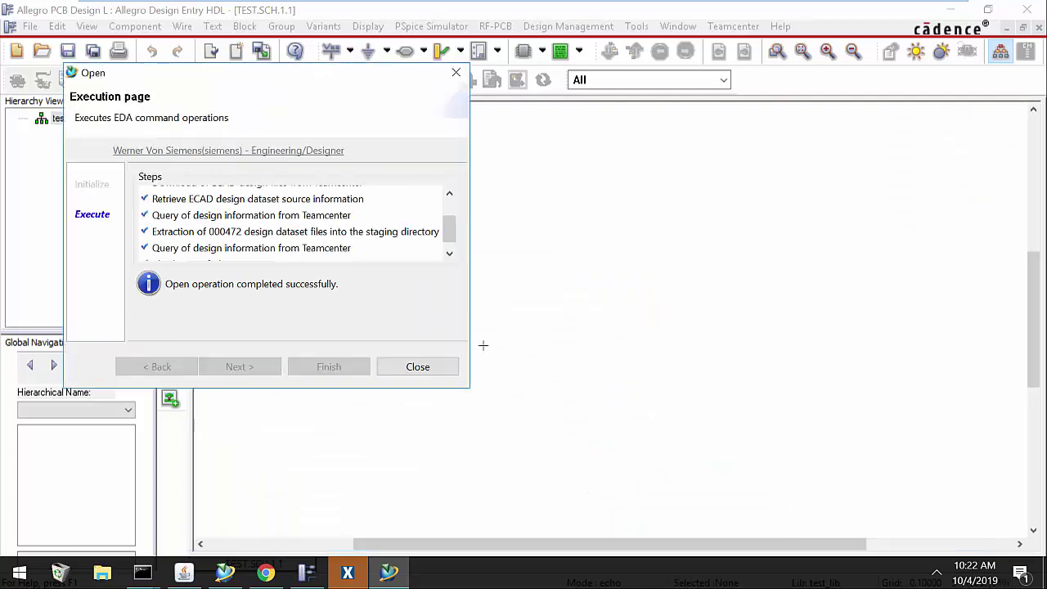
click(417, 366)
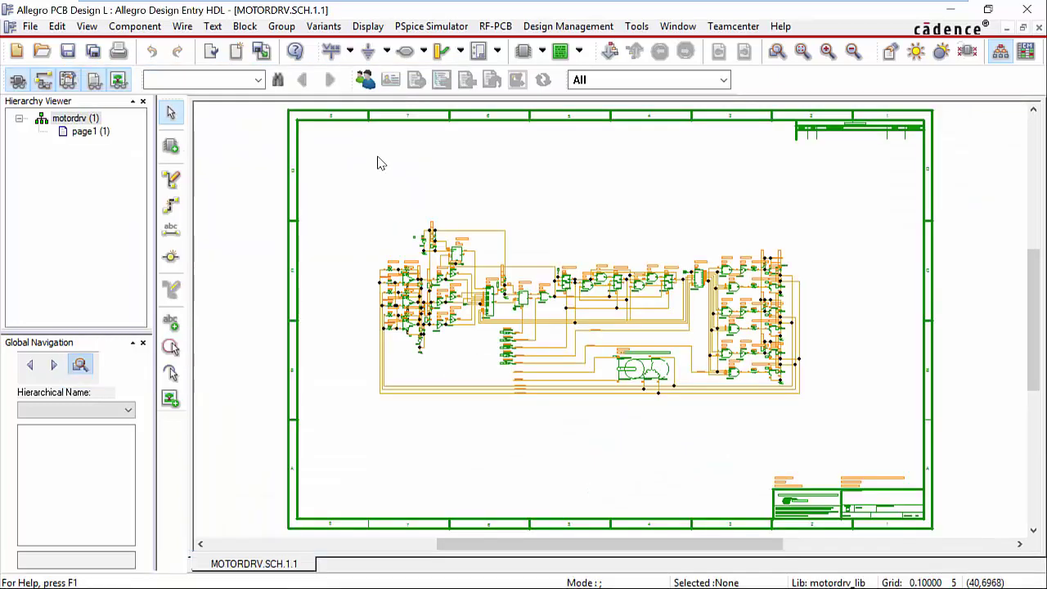
Open the schematic tool's options, examine the Teamcenter attributes above the title block, and fit the whole sheet in view.
click(636, 26)
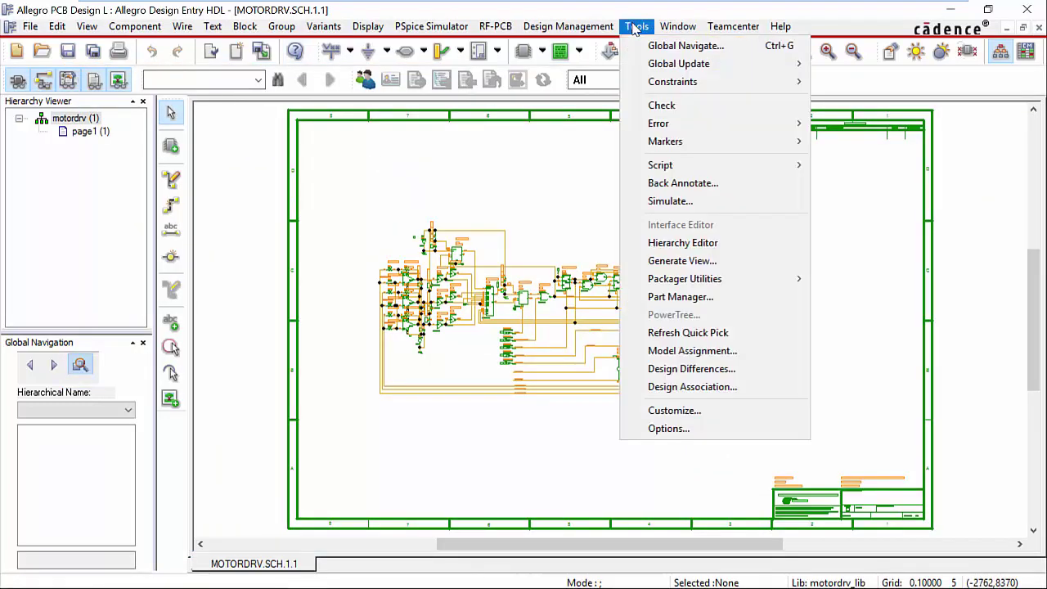
click(723, 429)
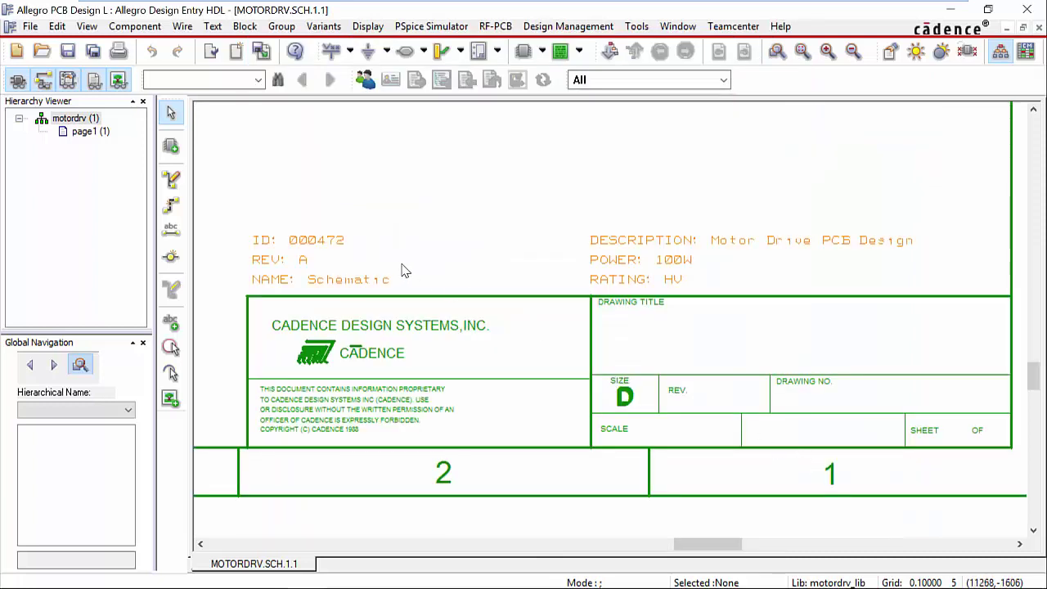
click(87, 26)
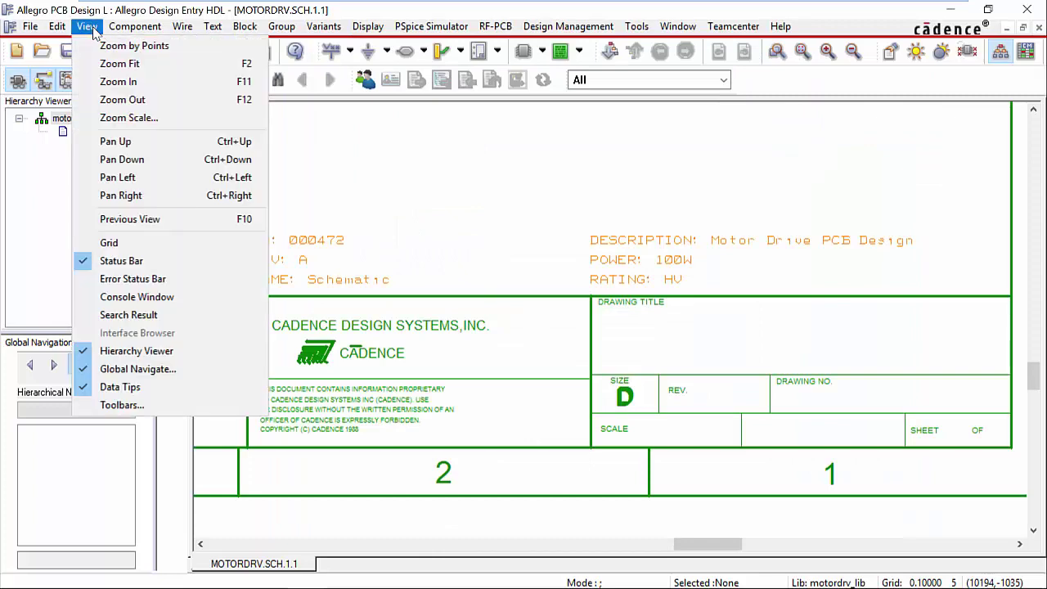
click(116, 64)
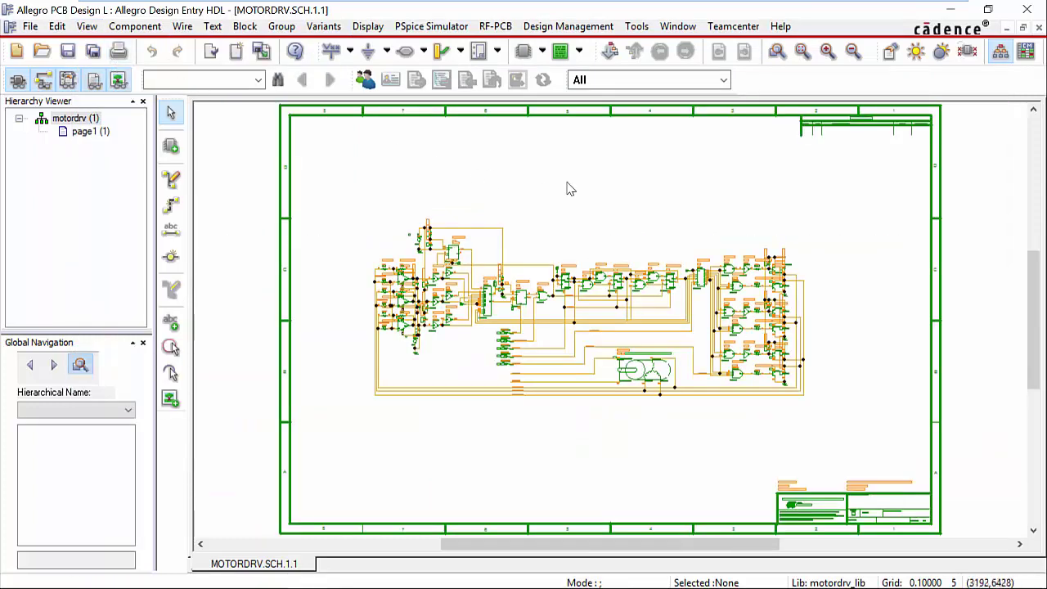
Check the Demo Project in to Teamcenter with all its listed items set to Save, keeping the local working files.
click(733, 26)
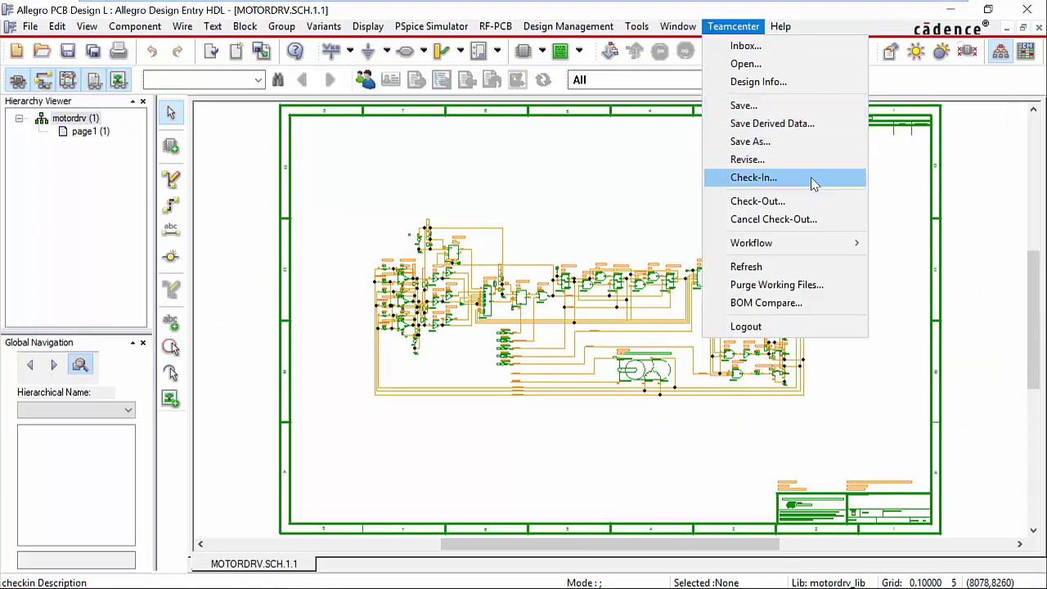
click(754, 178)
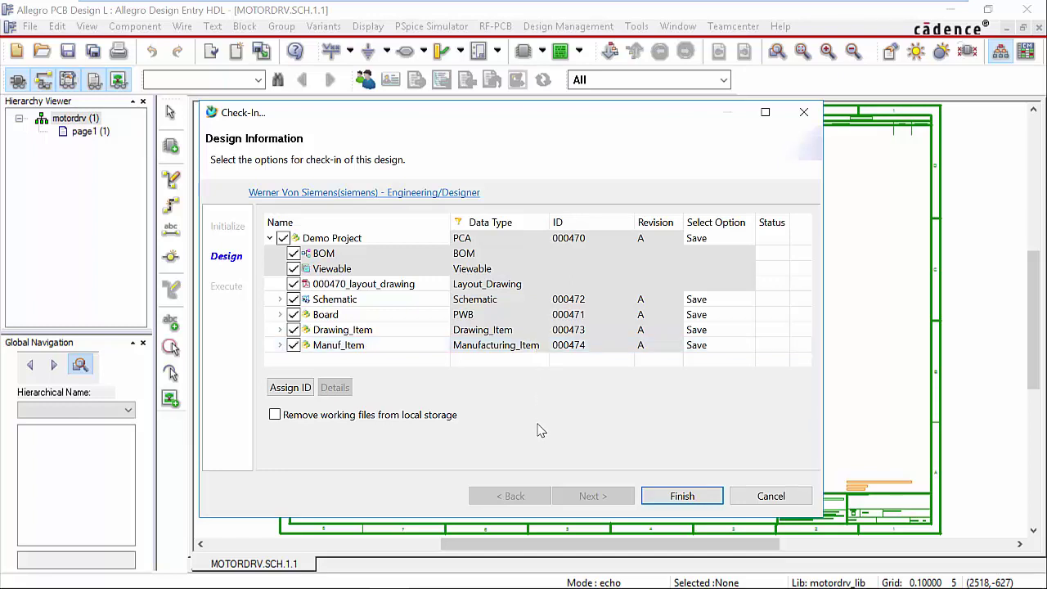
click(662, 498)
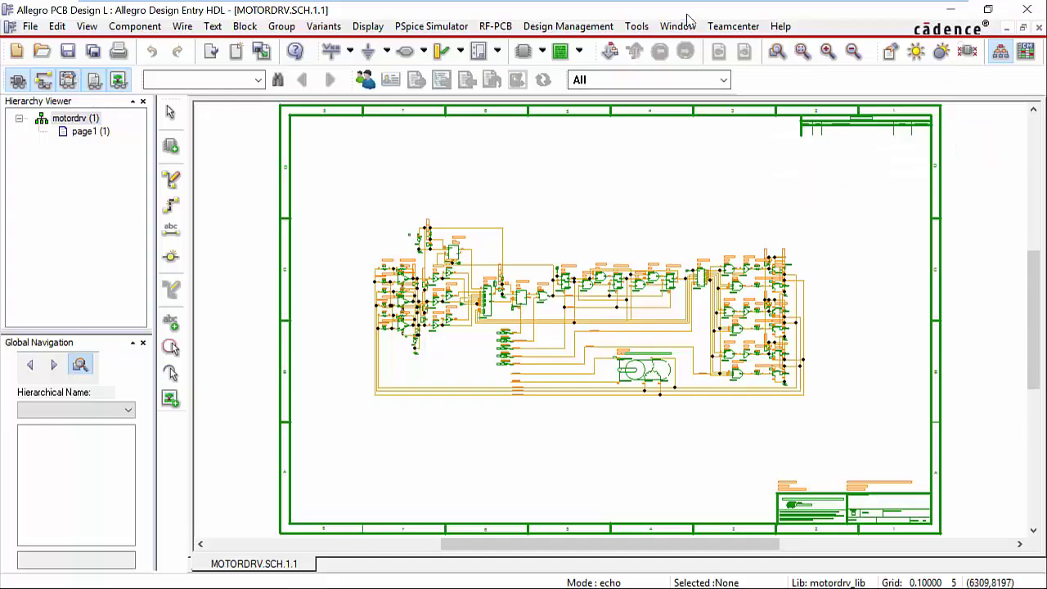
Start an ECAD Design Approval design workflow named "Motor Drive Project Review" with the description "Please review and approve".
click(734, 27)
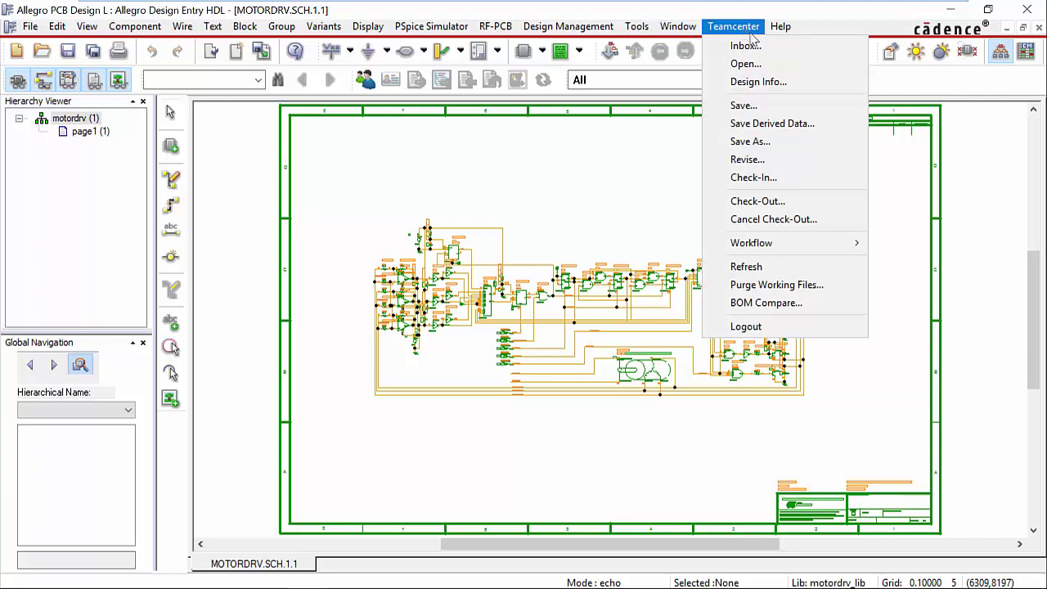
mouse_move(823, 249)
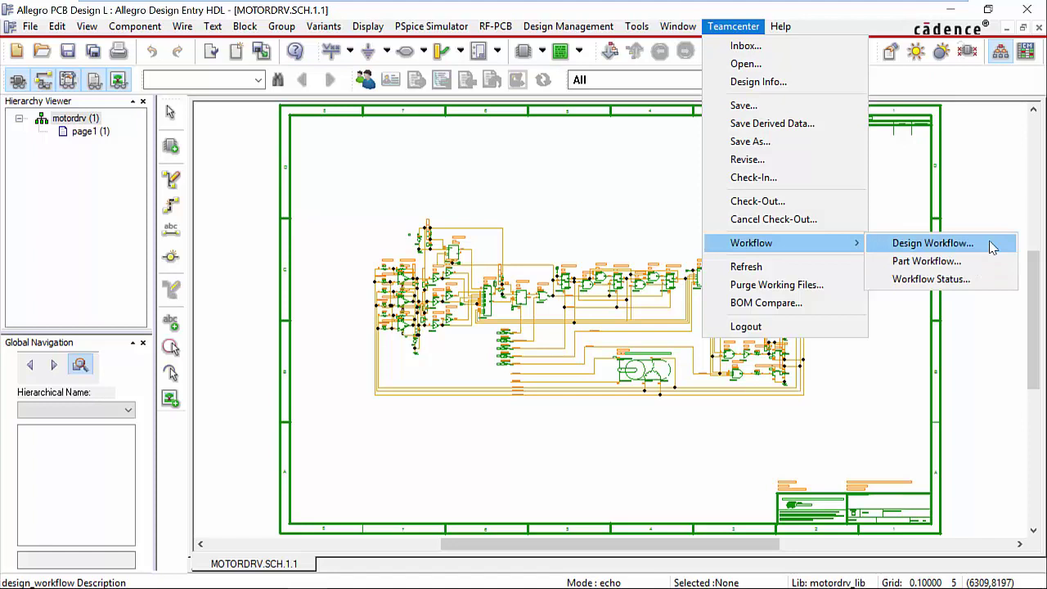
click(933, 243)
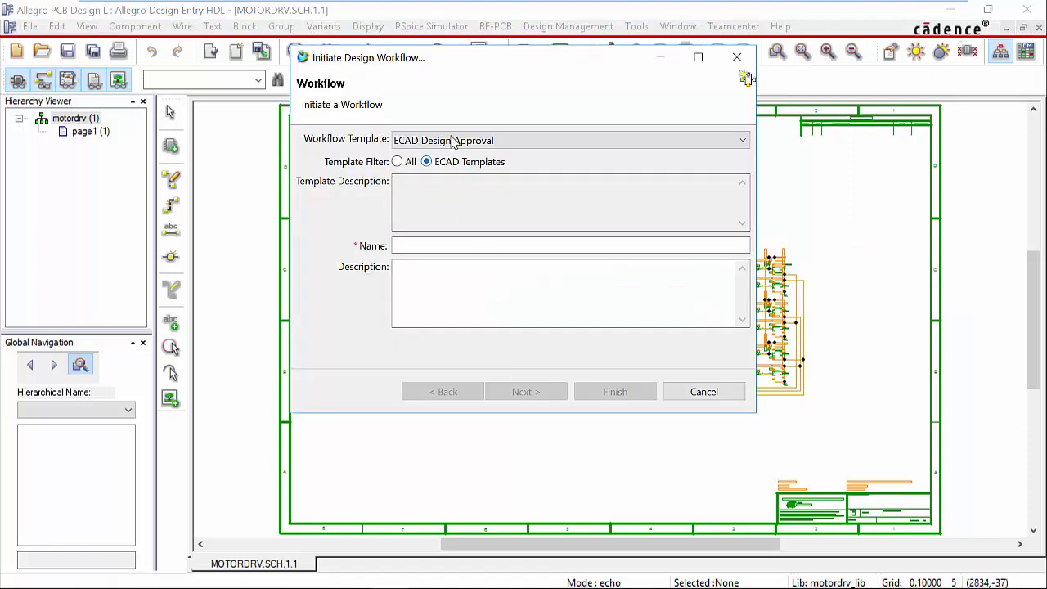
click(453, 247)
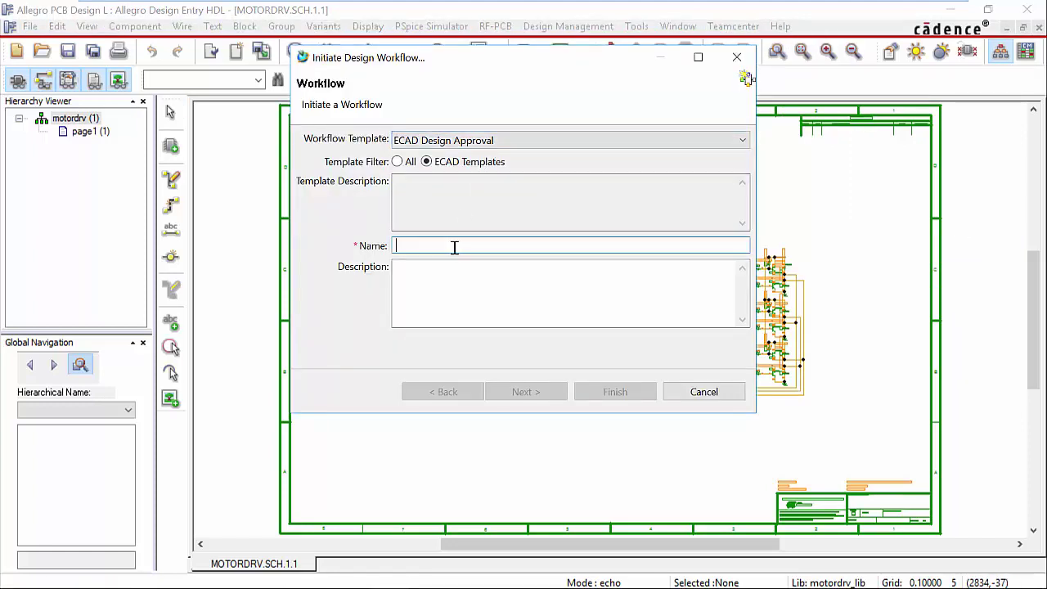
text(Motor Drive Project Review)
key(Tab)
text(Please review and approve)
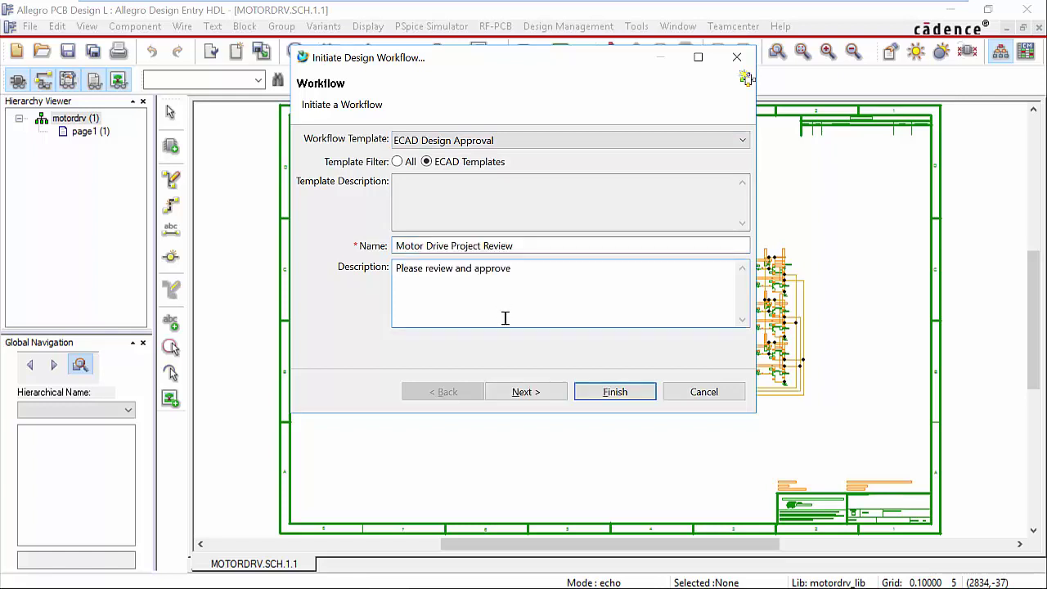
click(553, 396)
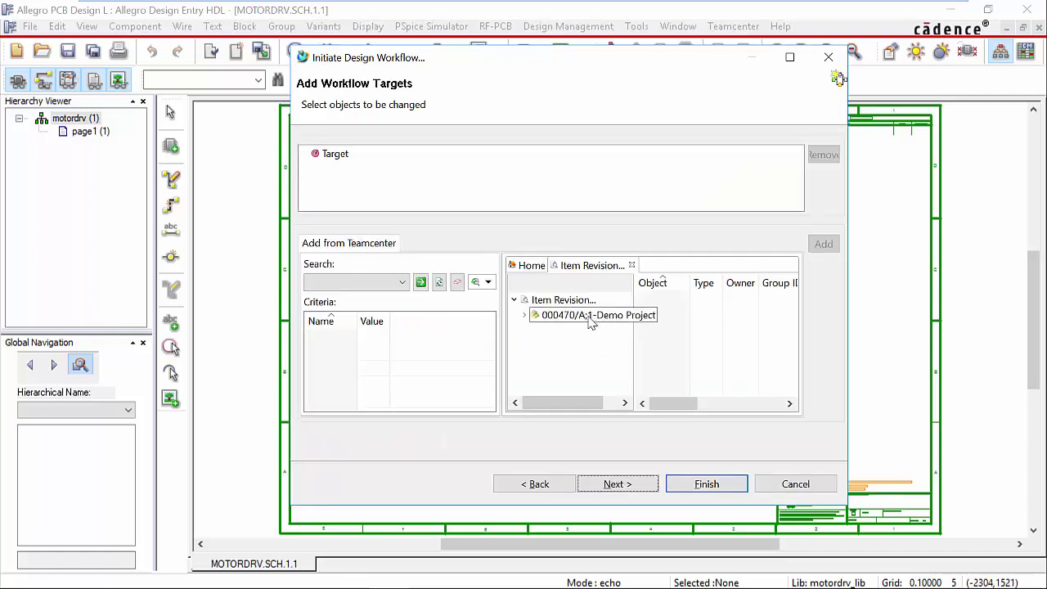
Add the Demo Project item revision as the workflow target and submit the workflow.
click(561, 320)
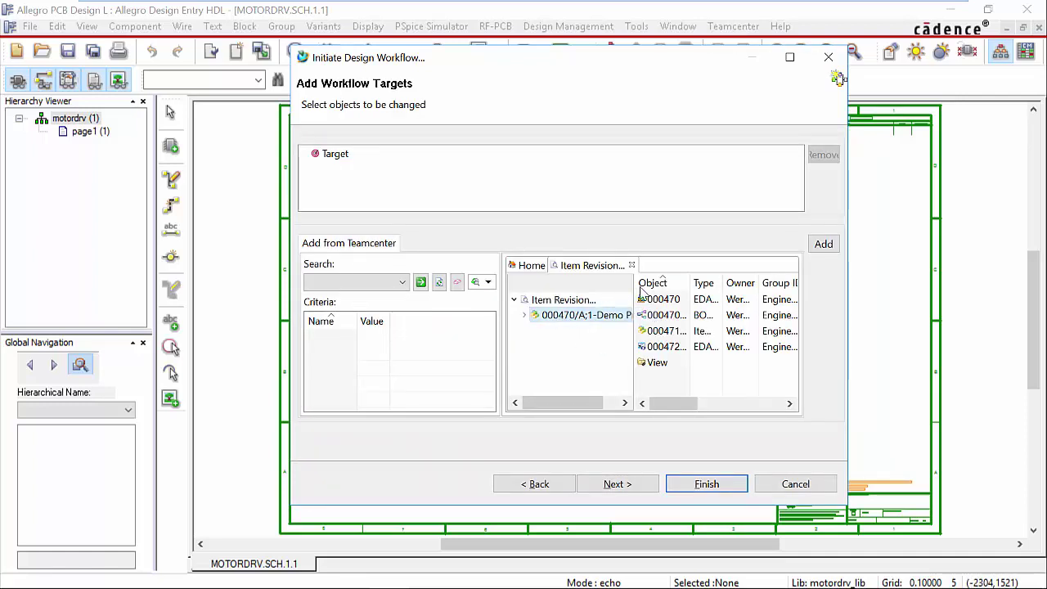
click(822, 244)
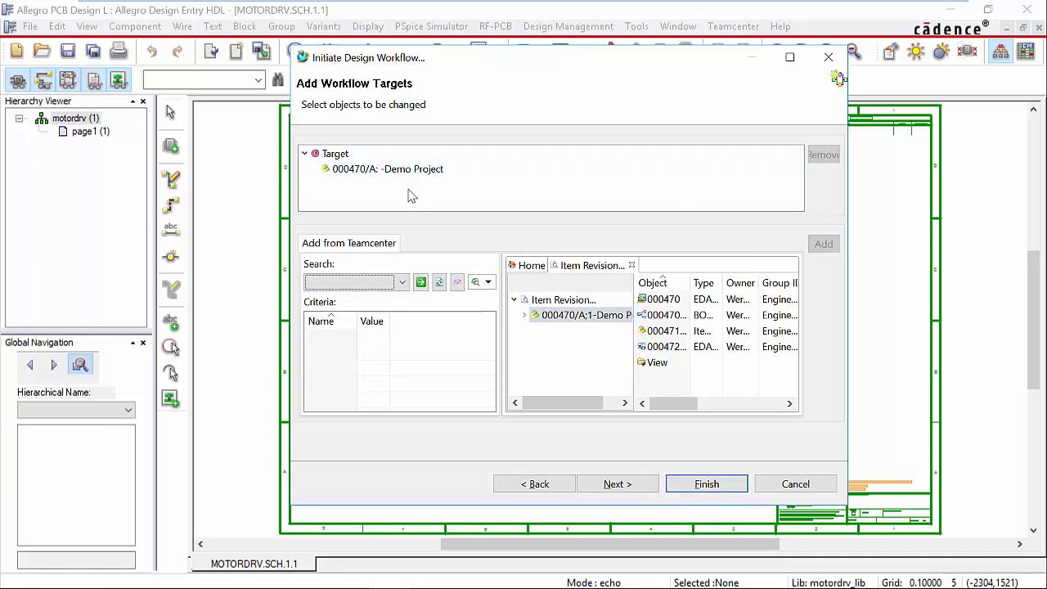
click(401, 282)
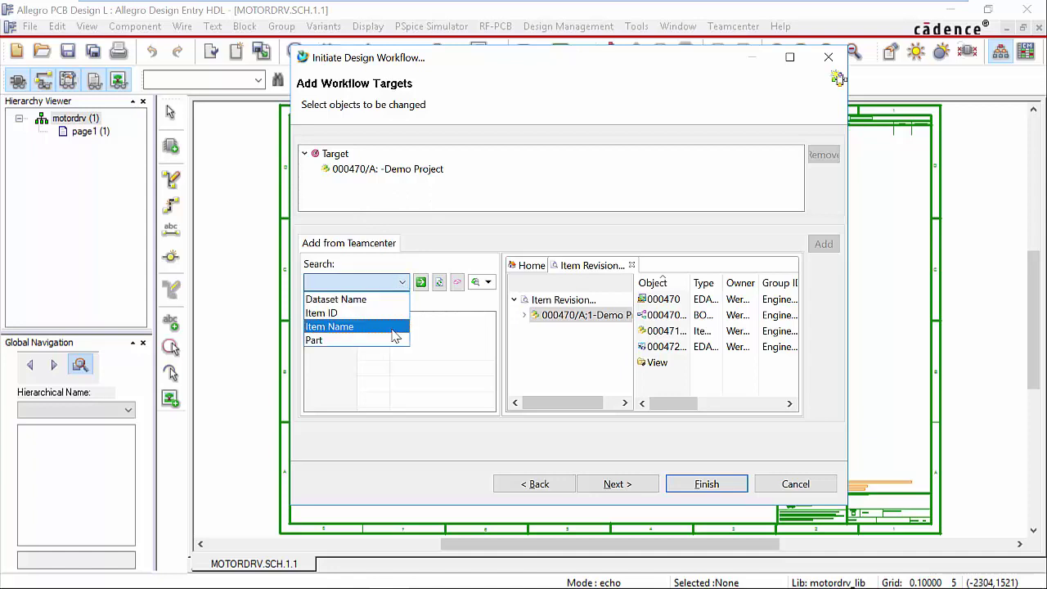
click(432, 308)
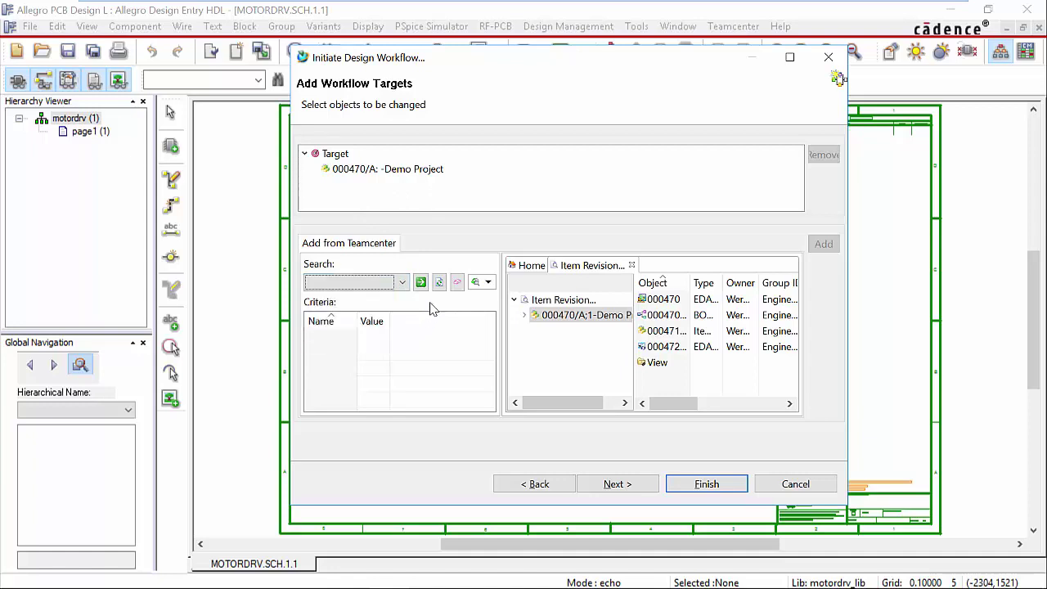
click(714, 485)
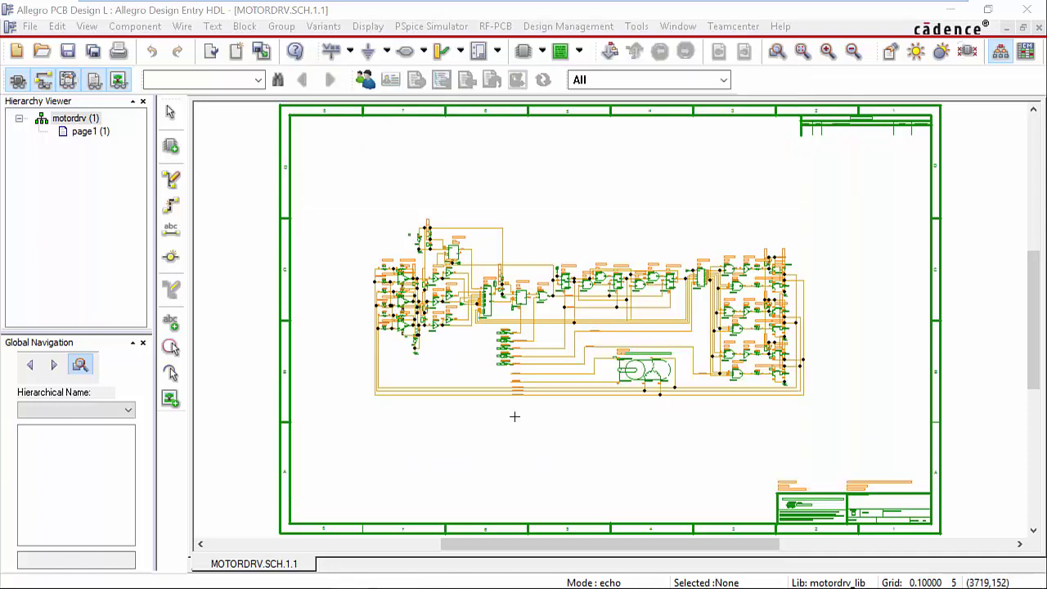
Open the Teamcenter inbox, expand the ECAD Design Review Task in the workflow diagram, review its signoff tasks and close the inbox.
click(725, 28)
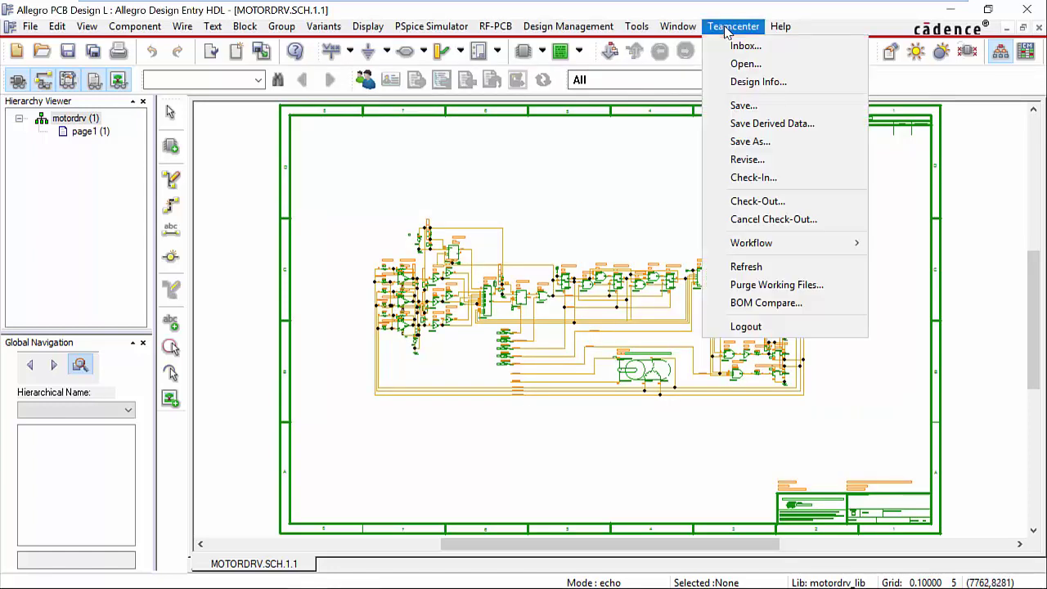
click(778, 49)
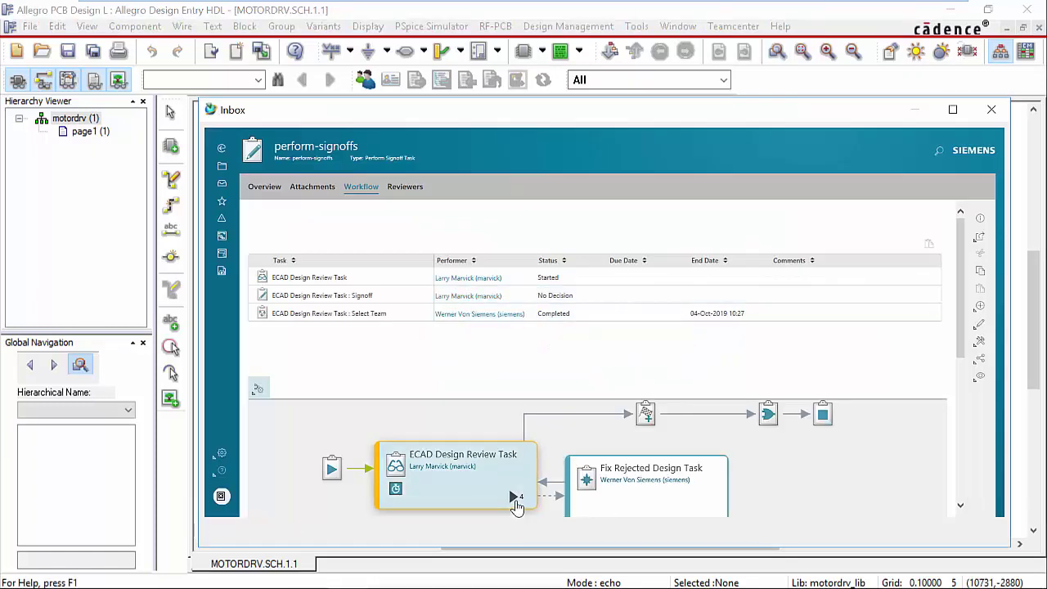
click(513, 498)
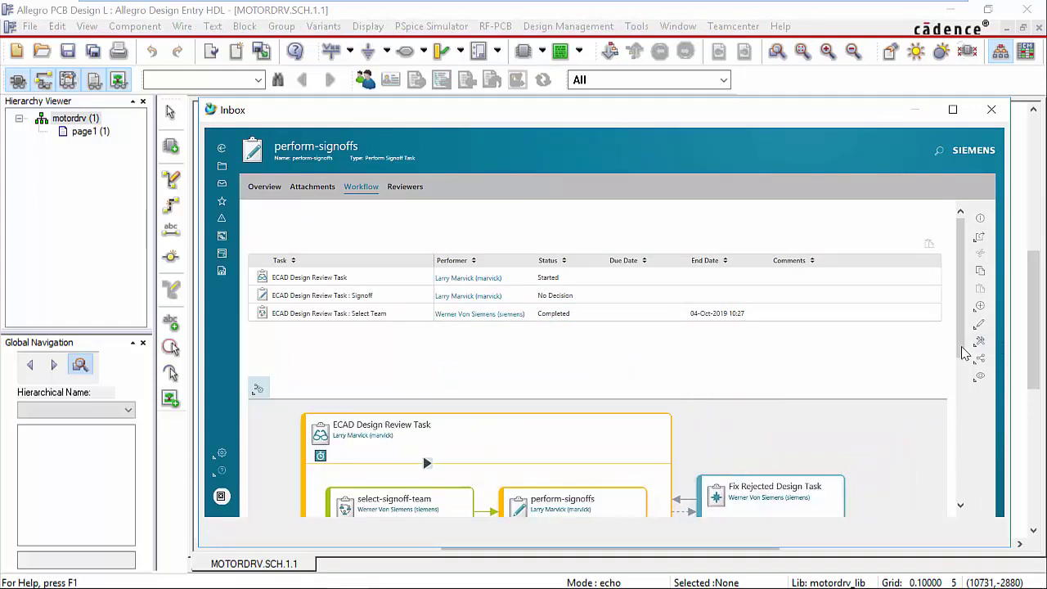
scroll(973, 368, down, 2)
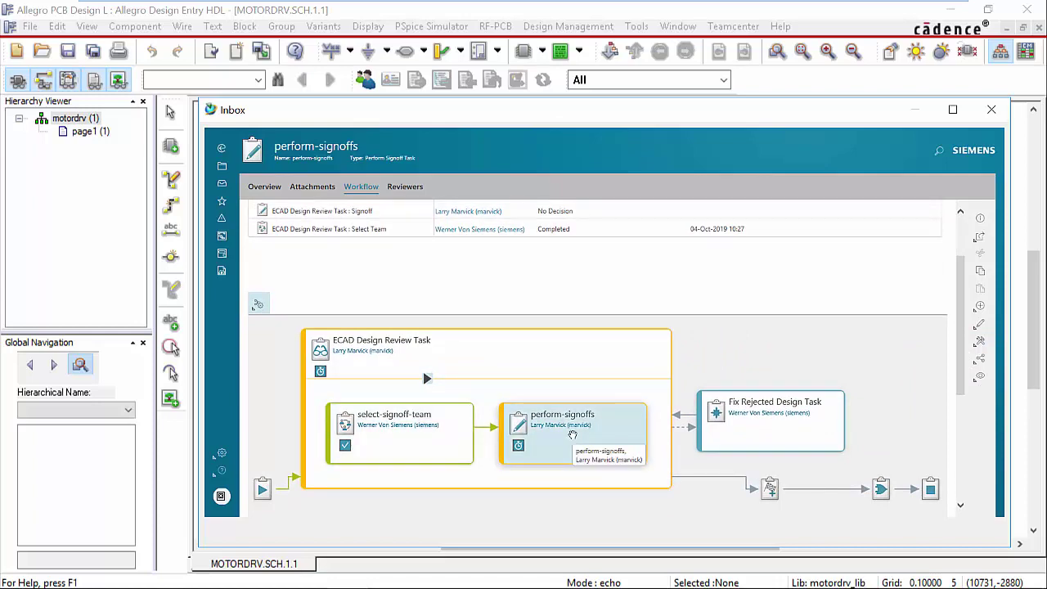
click(991, 109)
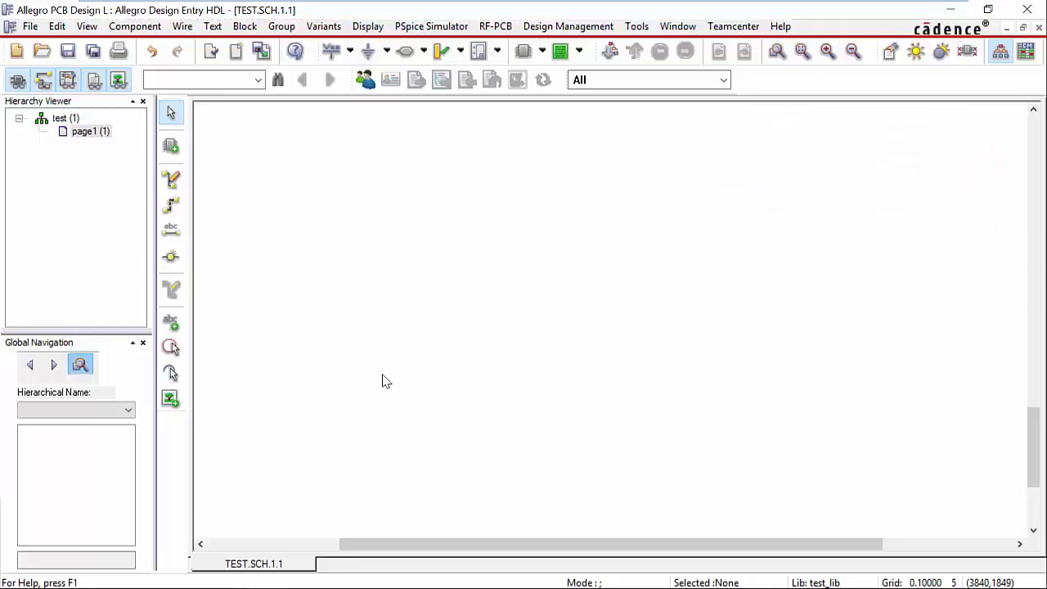
Search the cap parts of the passives library for a component with the value 10pF, then close the Part Information Manager.
click(150, 31)
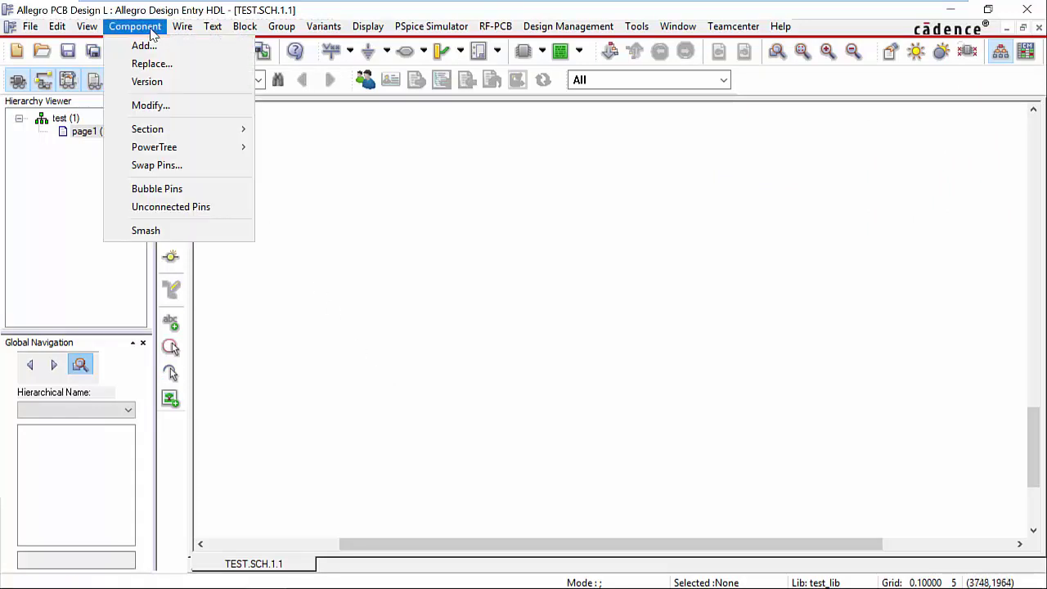
click(155, 45)
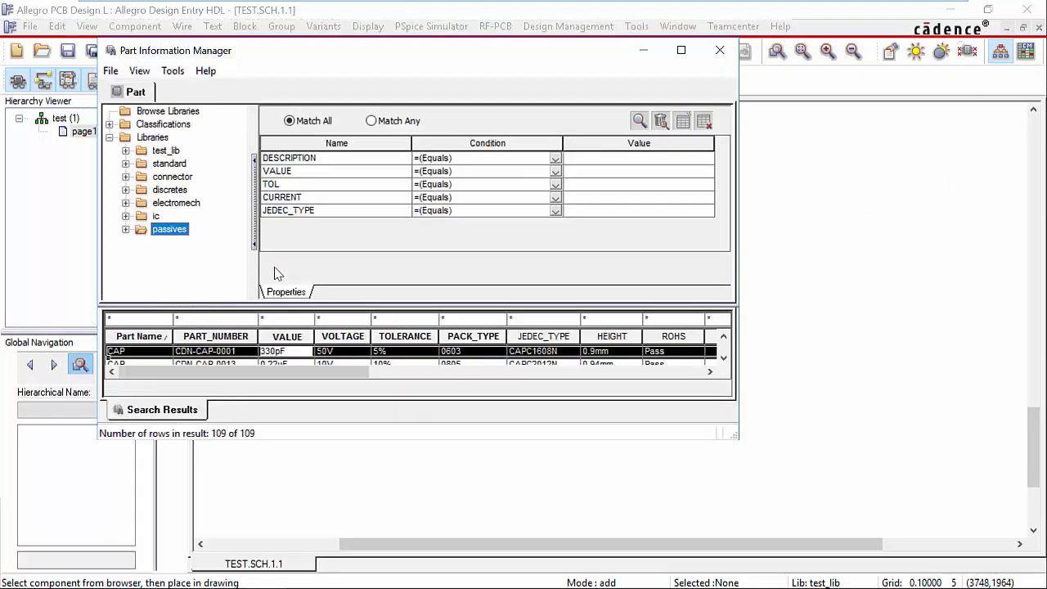
click(125, 230)
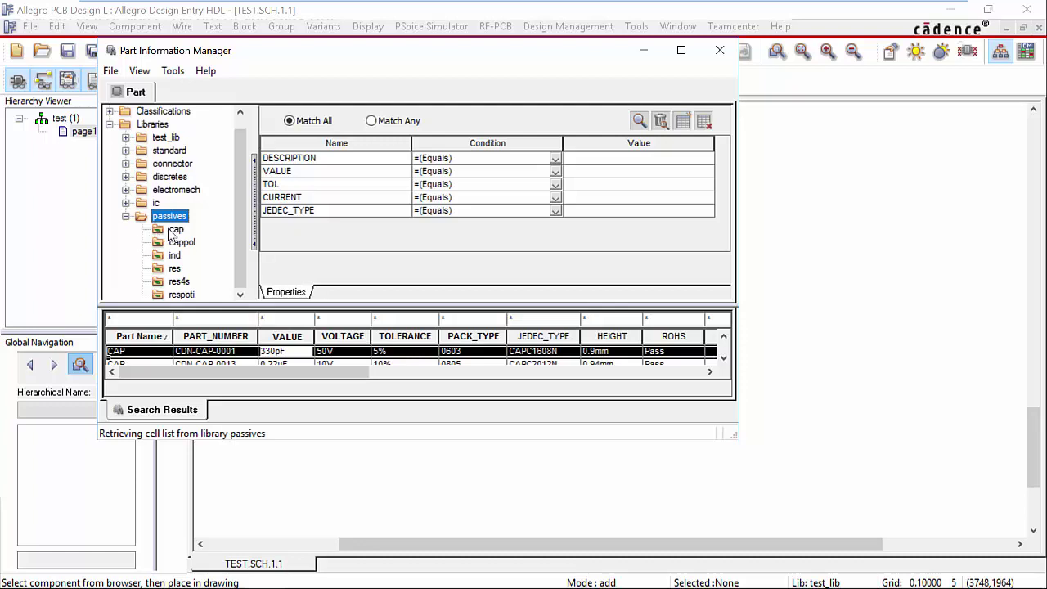
drag(450, 370, 443, 316)
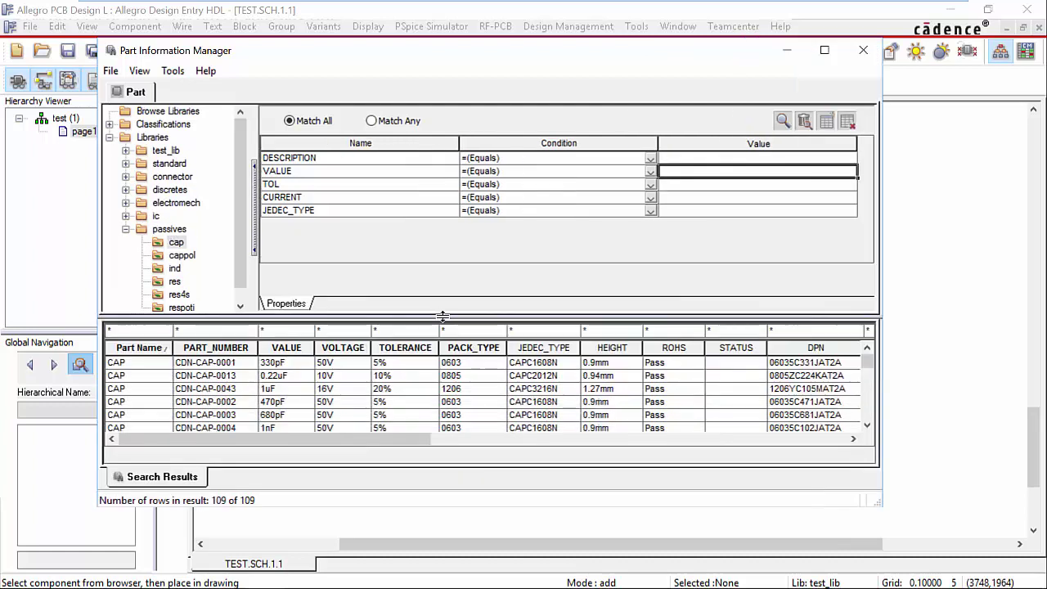
click(703, 171)
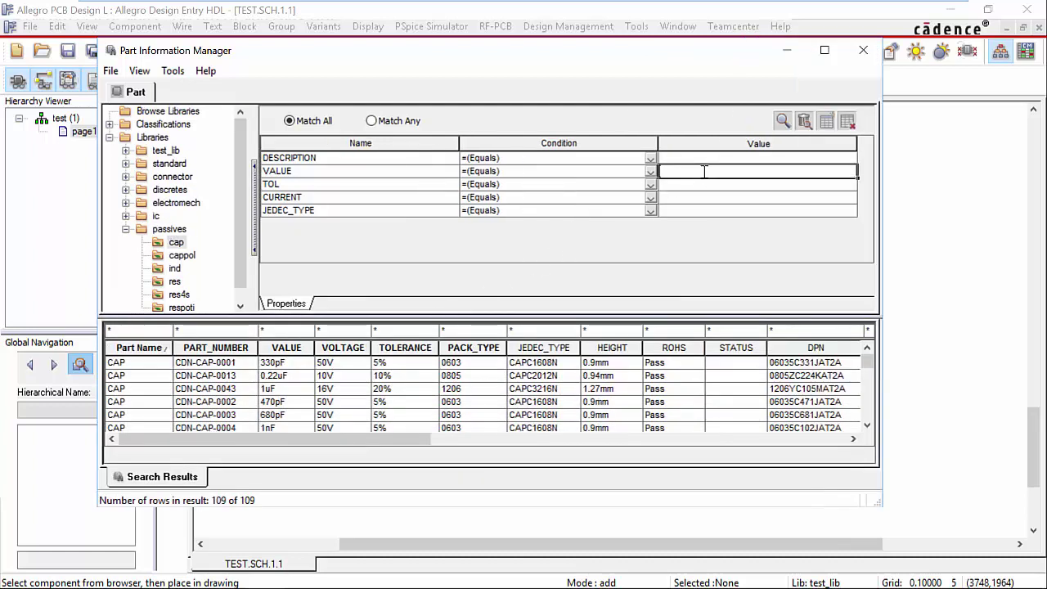
text(10pF)
key(Return)
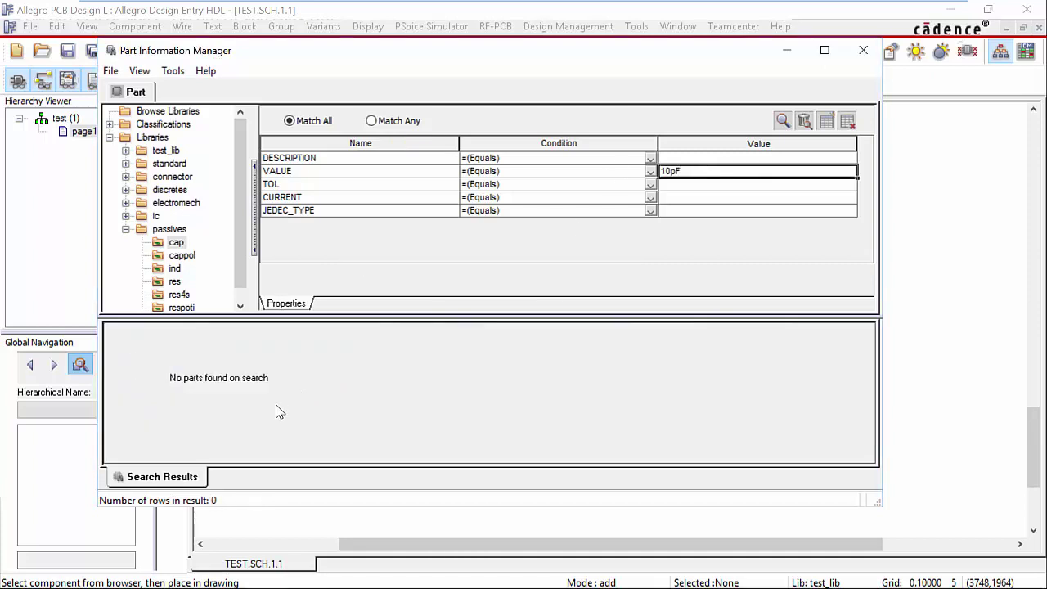
key(Escape)
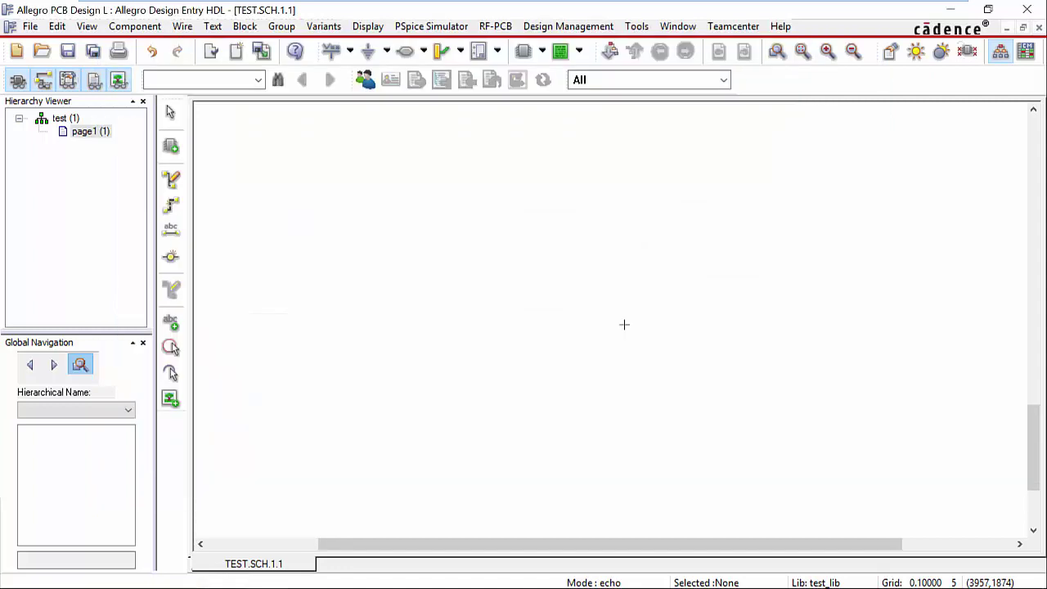
Start an ECAD New Part Request workflow named "New 10pF Cap", with the description requesting a ceramic disc capacitor, 10pF, 10%, 50W, 500V, per attached datasheet.
click(719, 29)
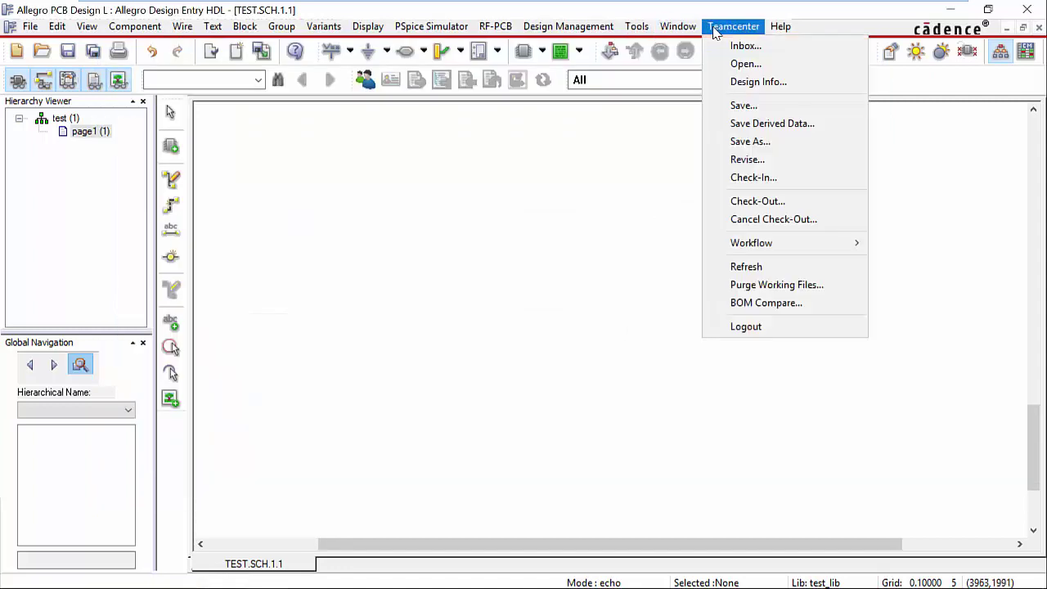
mouse_move(813, 240)
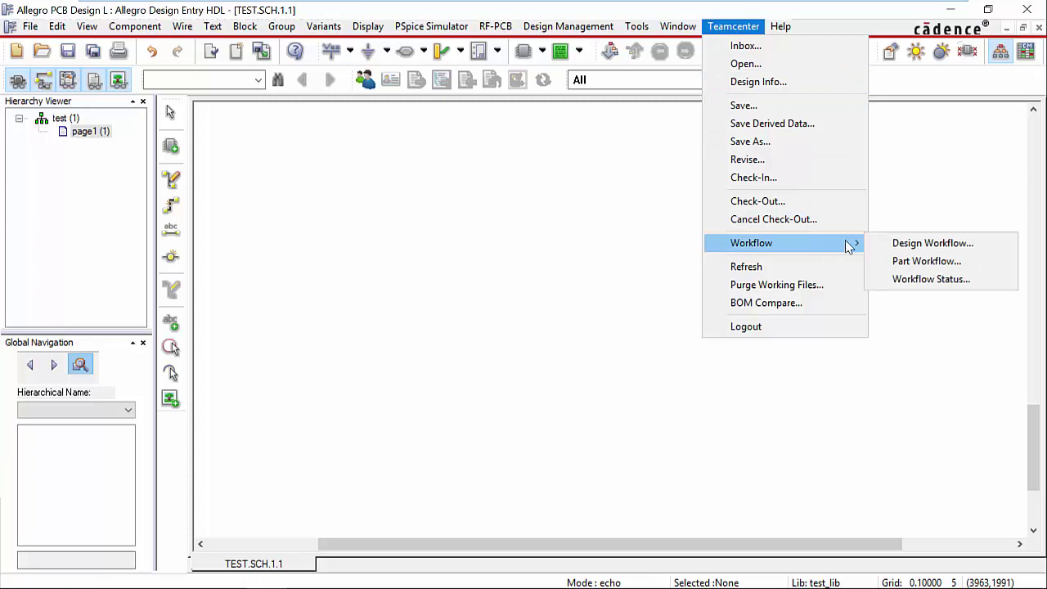
click(978, 265)
text(New 10pF Cap)
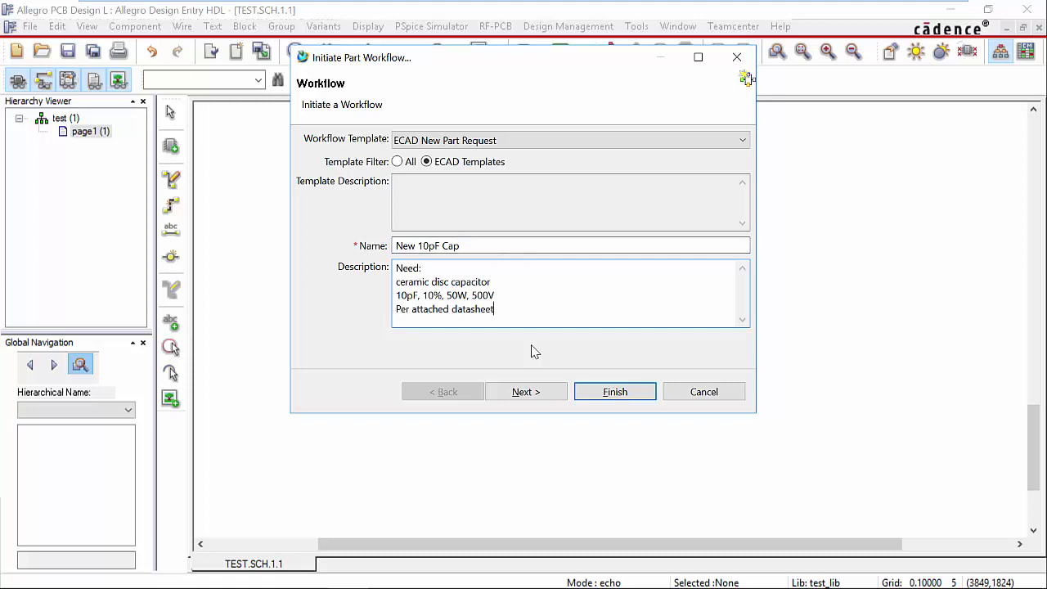
Attach the local ceramic capacitor datasheet as a PDF reference dataset named "Datasheet" and submit the part workflow.
click(549, 398)
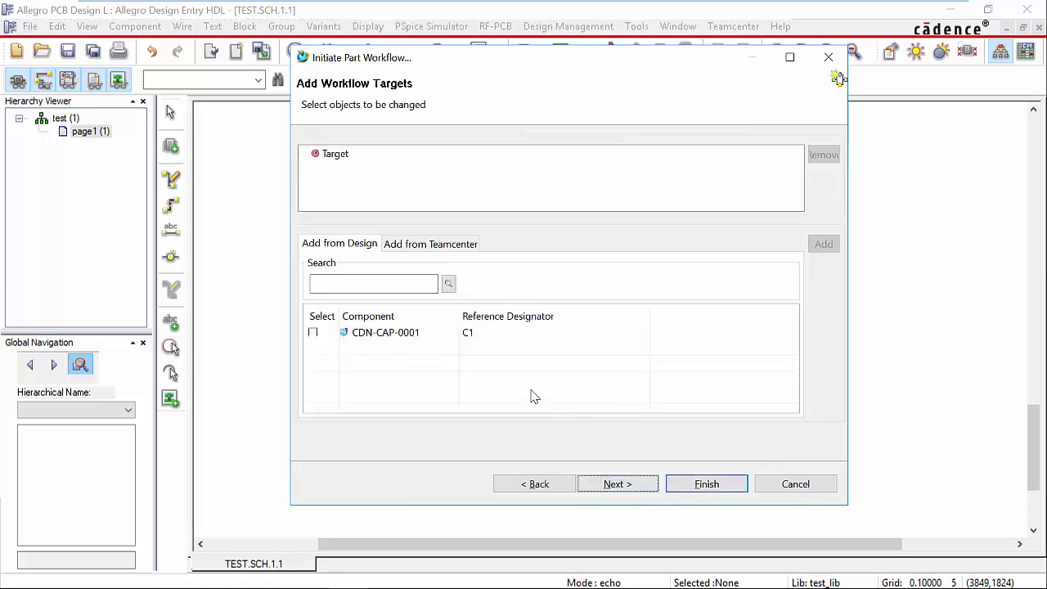
click(437, 251)
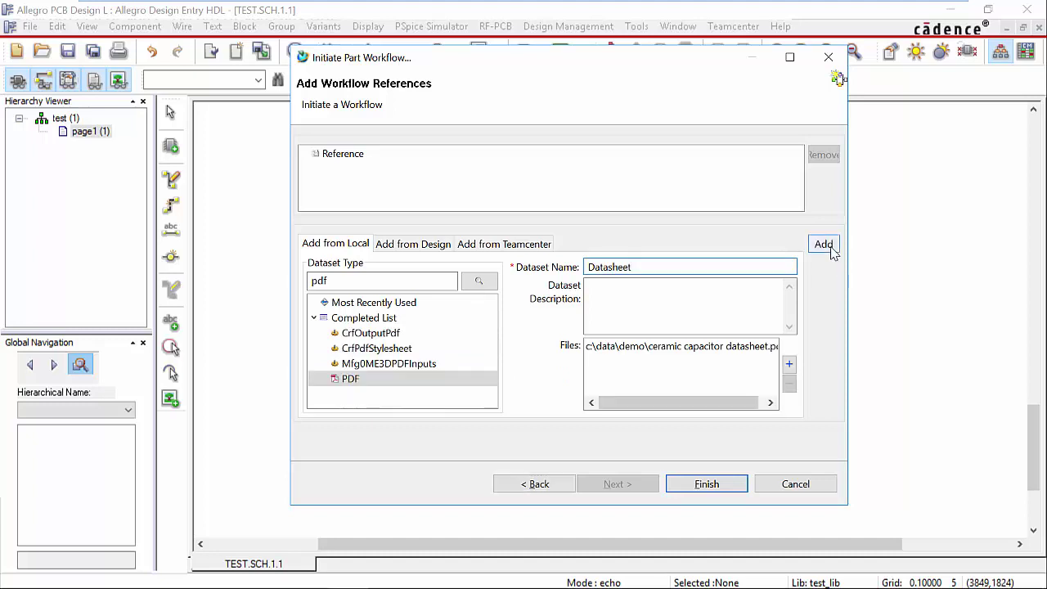
click(824, 243)
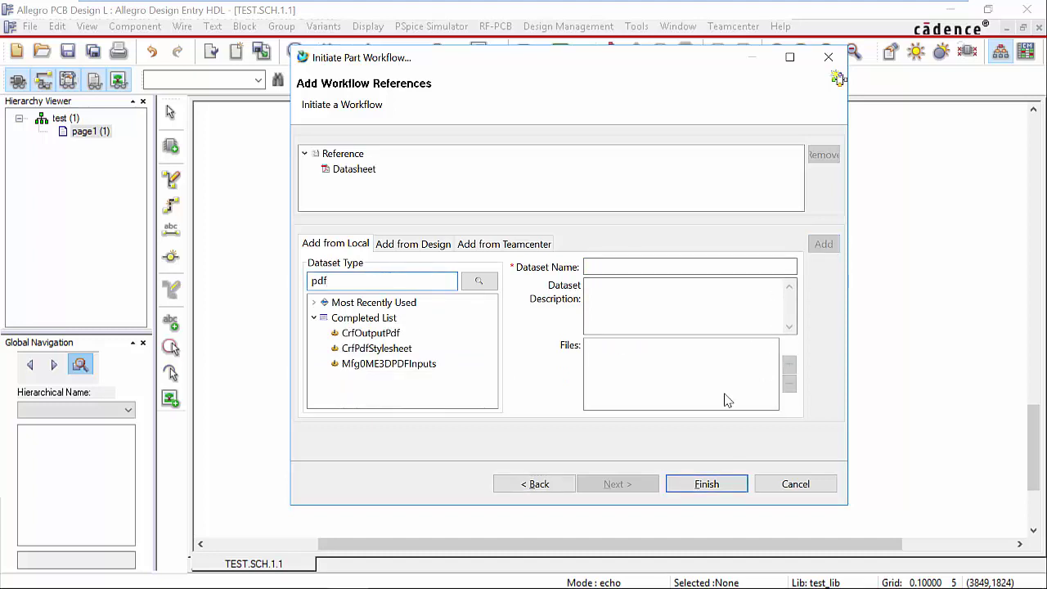
click(706, 484)
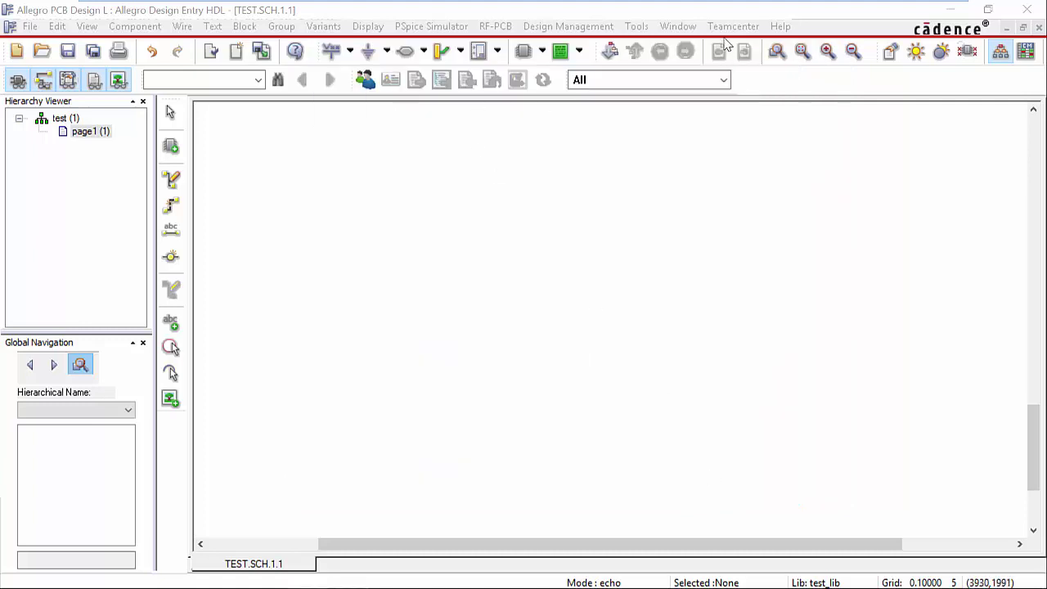
Open the Teamcenter inbox from the schematic editor.
click(733, 27)
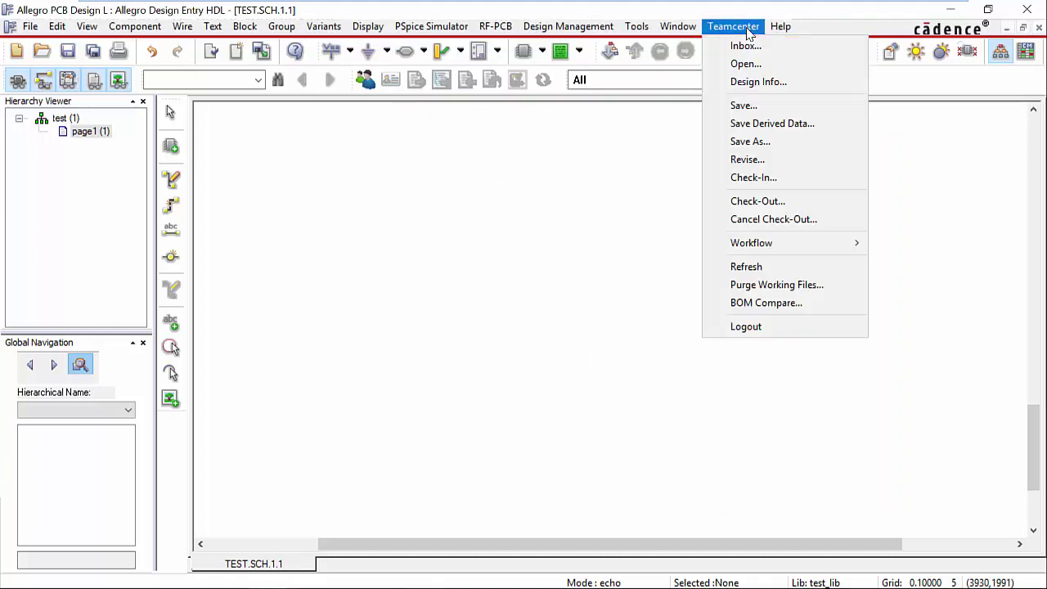
click(784, 49)
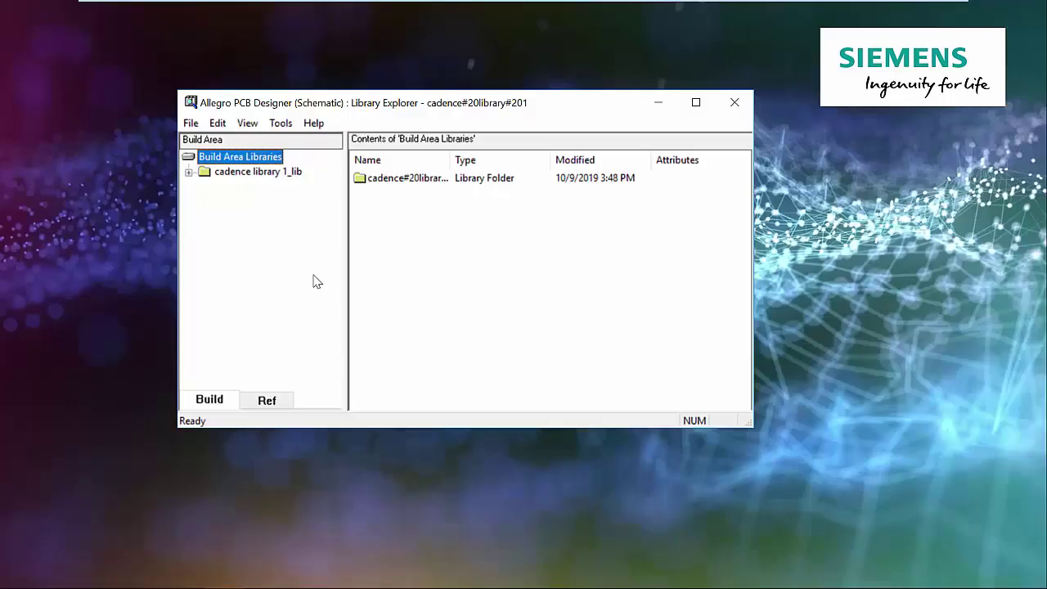
In Library Explorer, open the part.ptf part table of the cap cell in the passives reference library in the Part Table Editor.
click(281, 406)
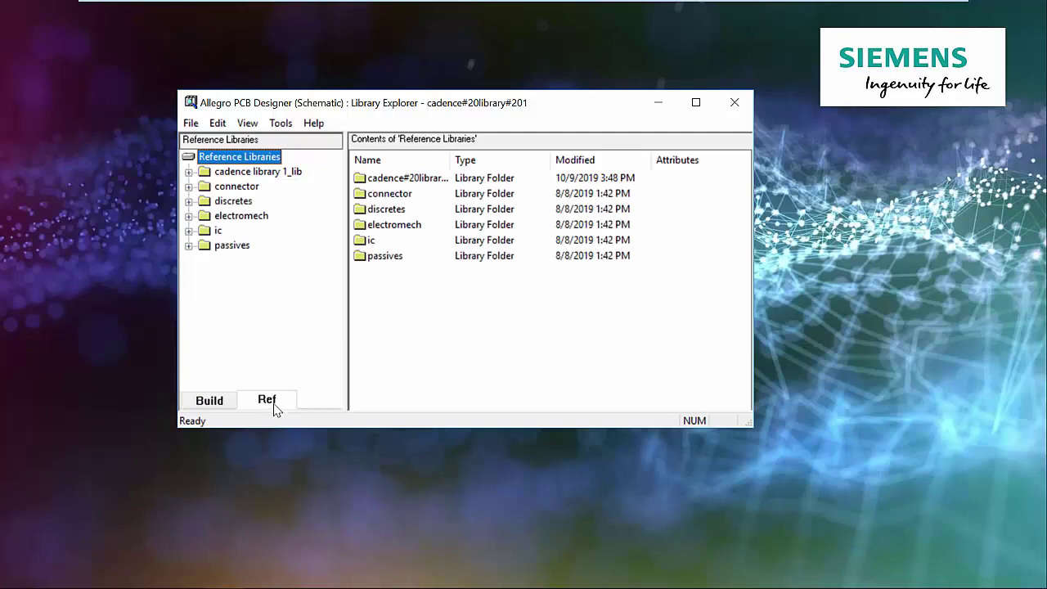
click(189, 245)
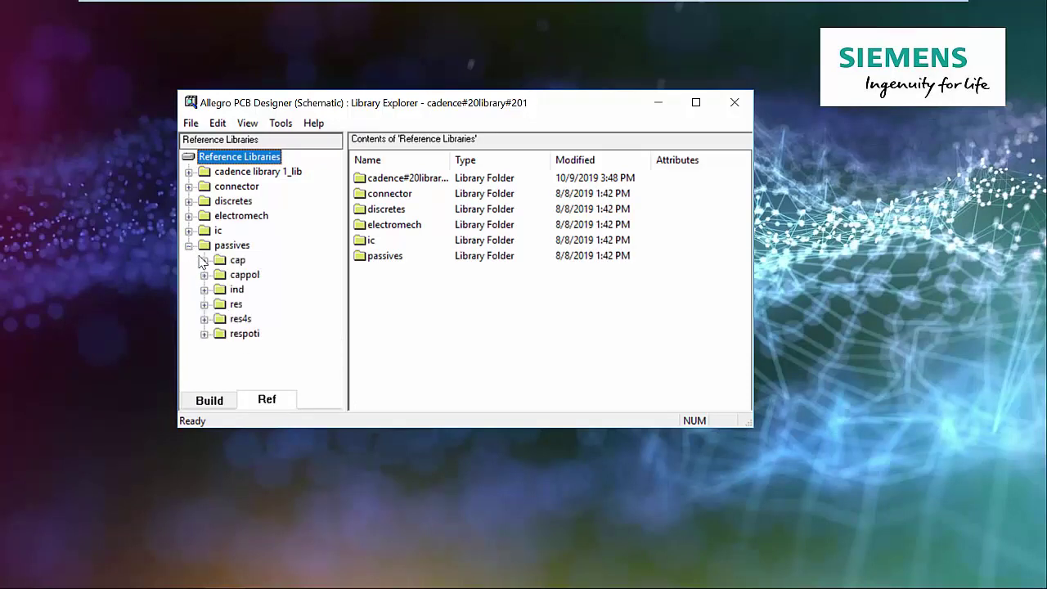
click(205, 260)
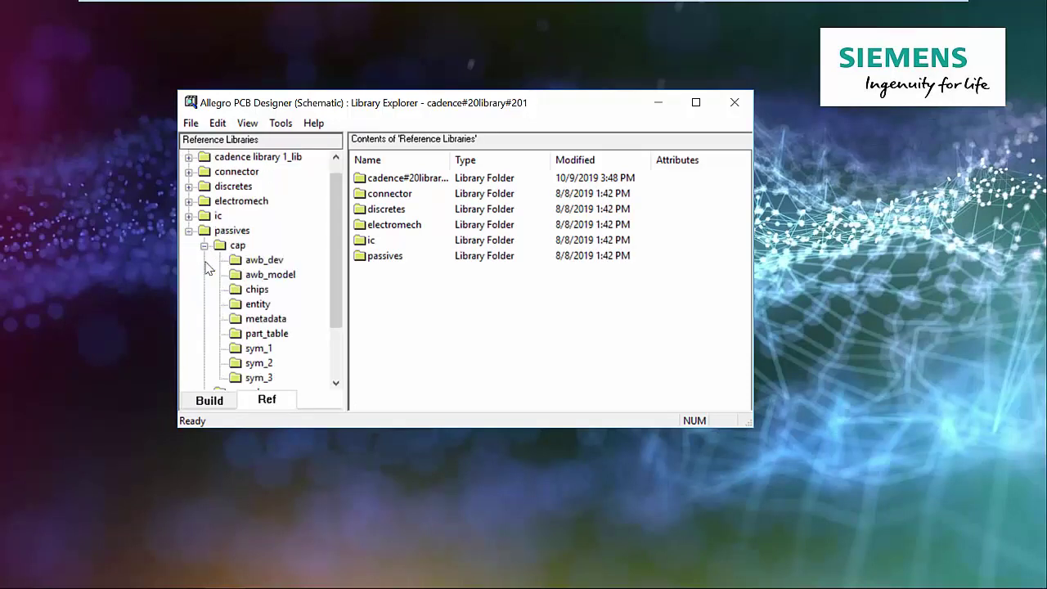
click(264, 334)
click(400, 198)
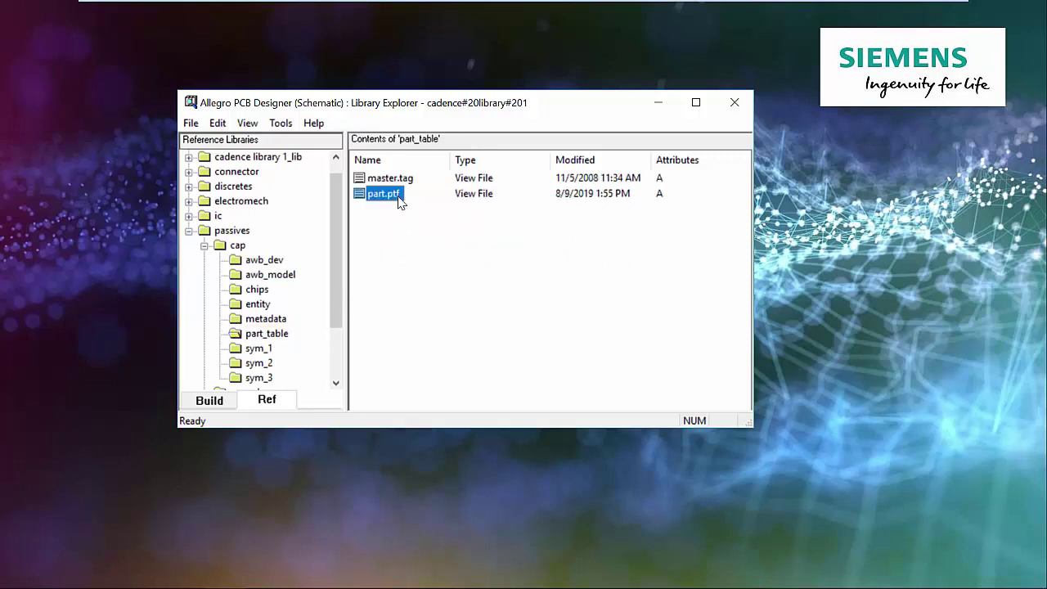
click(280, 123)
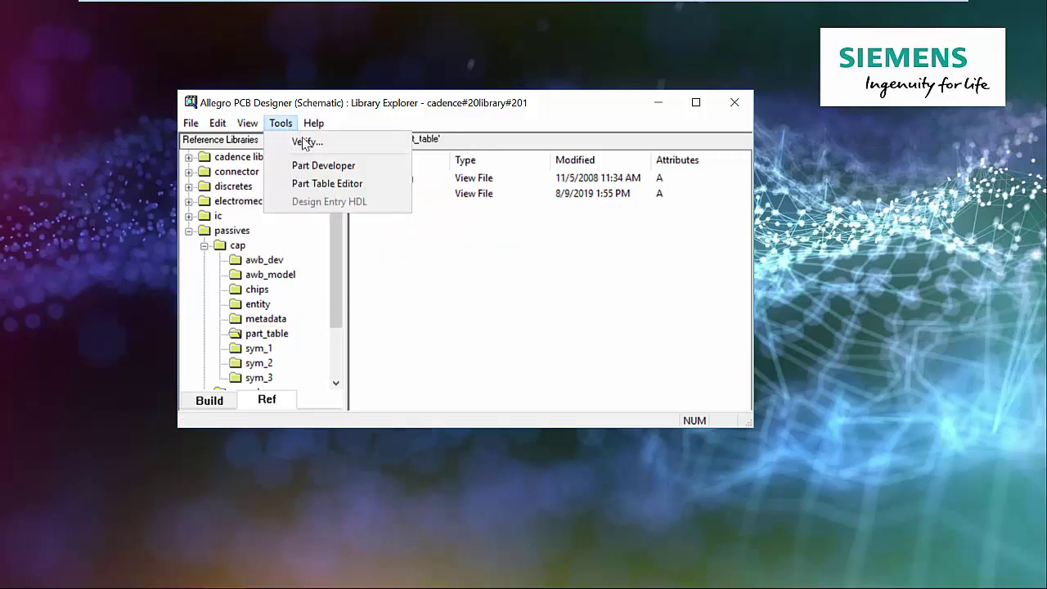
click(328, 177)
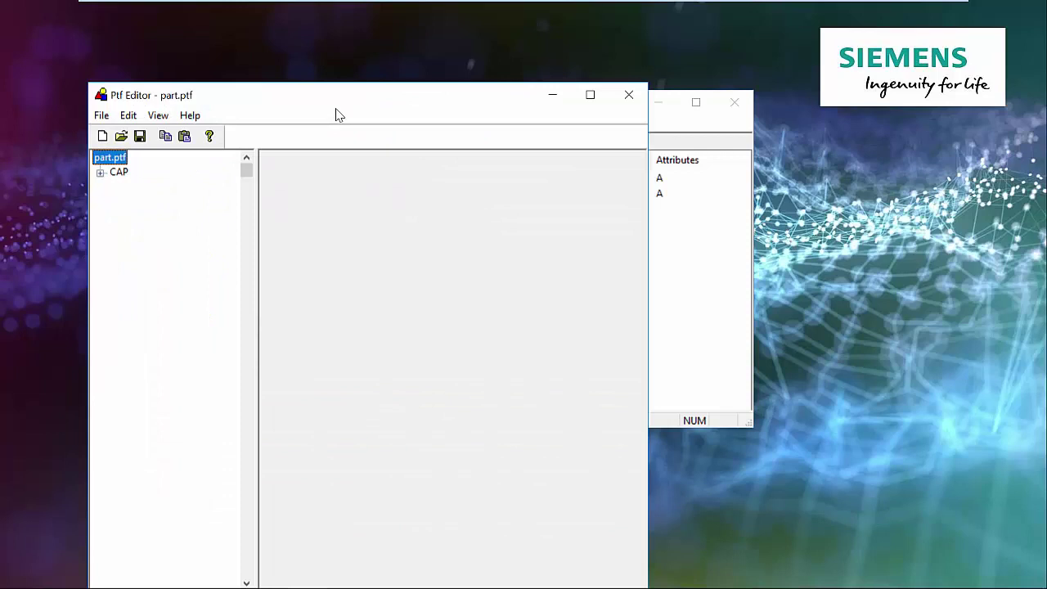
Examine the CAP part rows and their property columns in the part table.
click(100, 172)
click(134, 203)
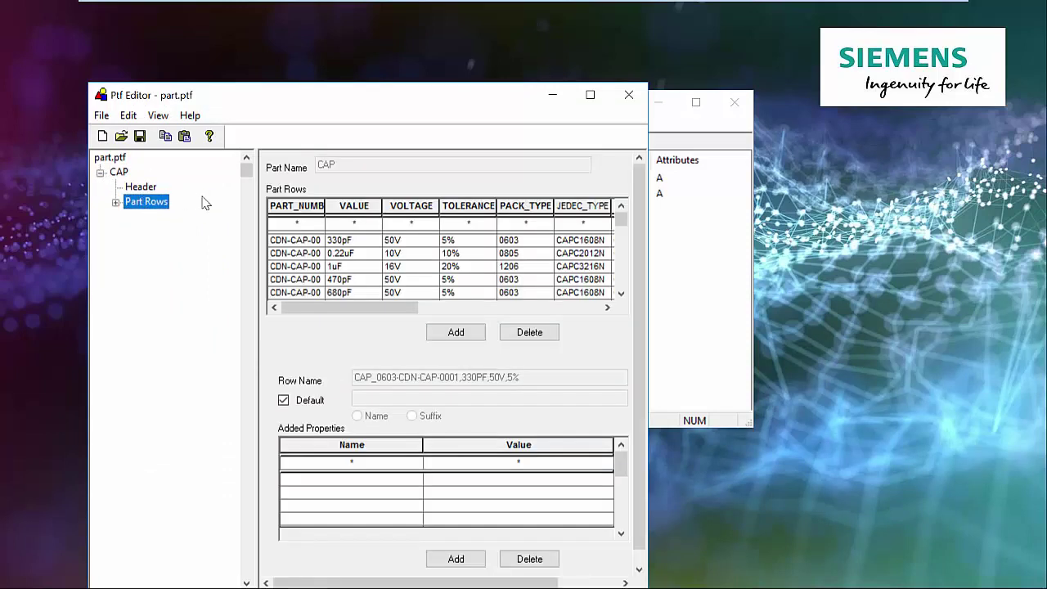
mouse_move(623, 226)
mouse_down()
mouse_move(634, 288)
mouse_move(633, 214)
mouse_up()
drag(401, 308, 347, 318)
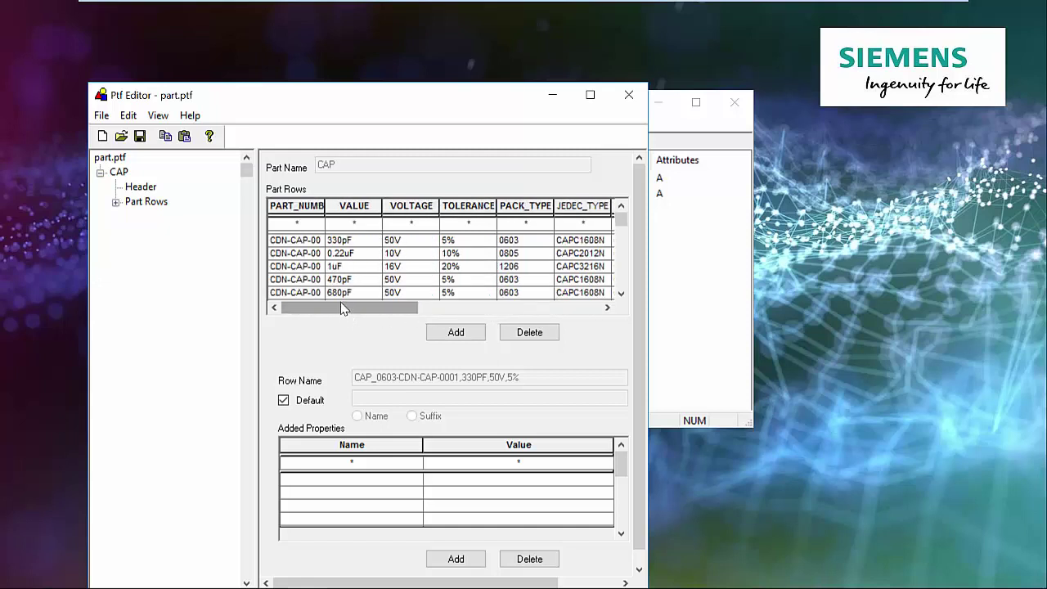
Return to Library Explorer and open the part.ptf part table of the res cell in the Part Table Editor.
click(669, 128)
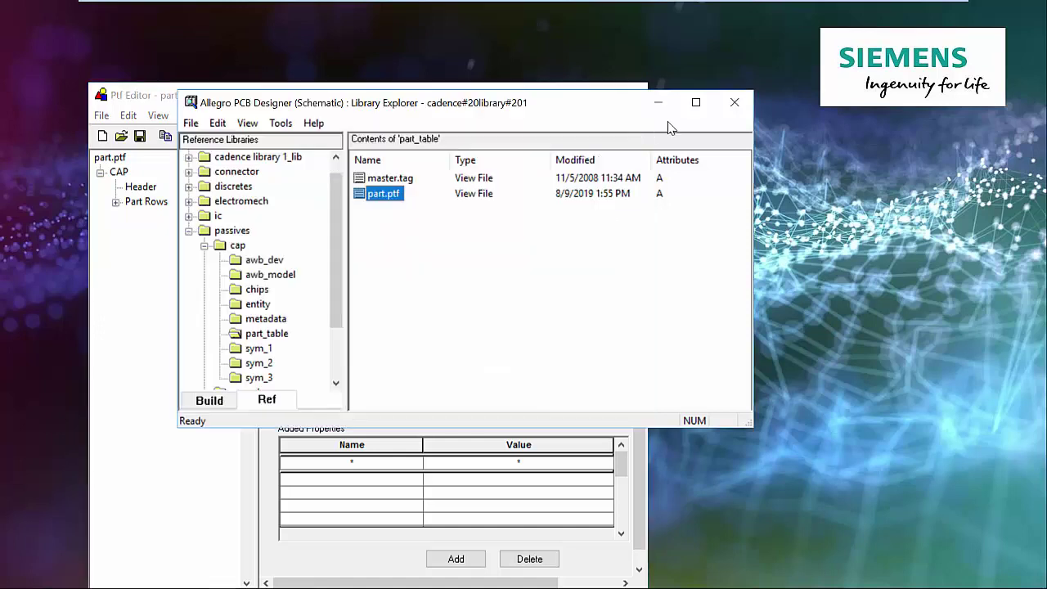
click(204, 245)
click(204, 304)
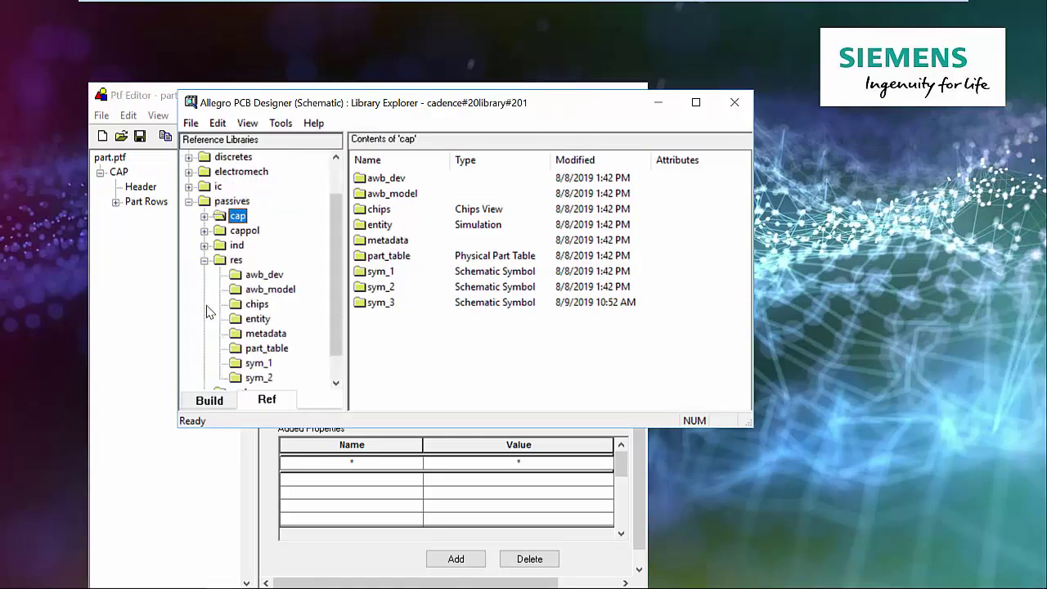
click(264, 347)
click(382, 194)
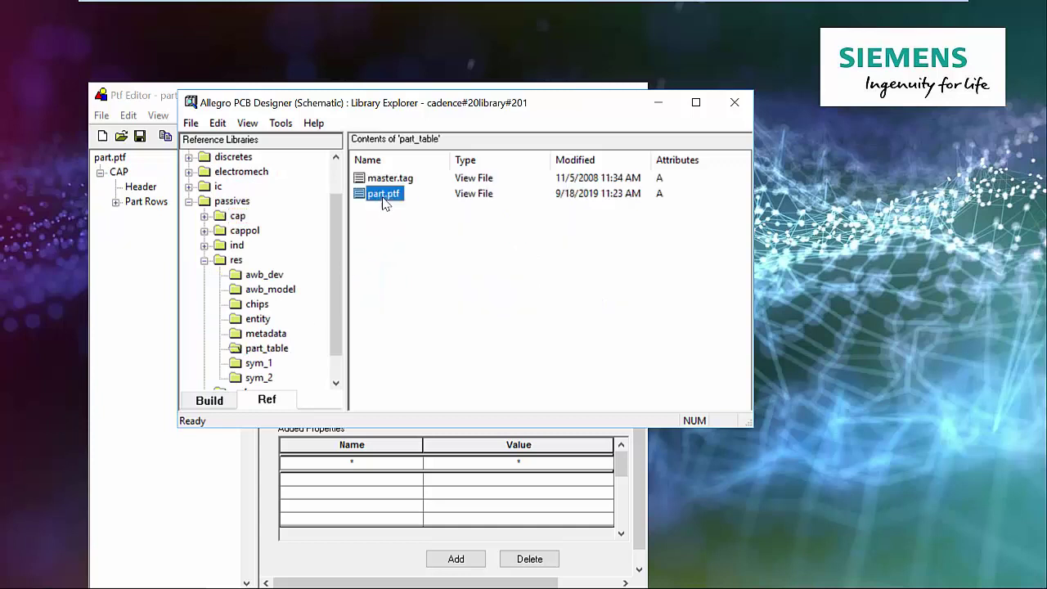
click(286, 123)
click(319, 180)
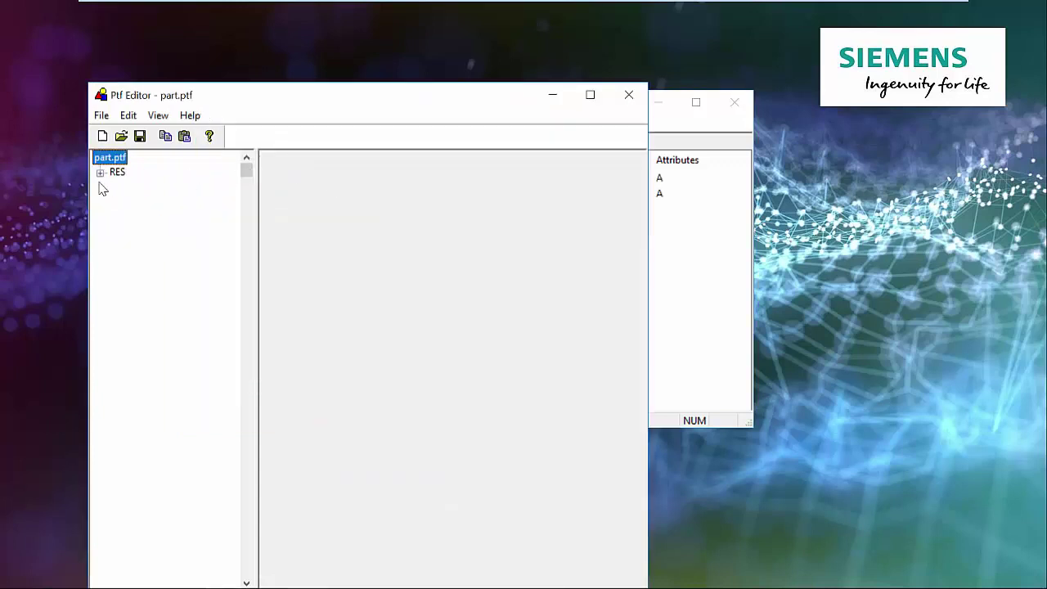
Examine the RES part rows, widening the part number column and checking the remaining property columns.
click(100, 174)
click(146, 202)
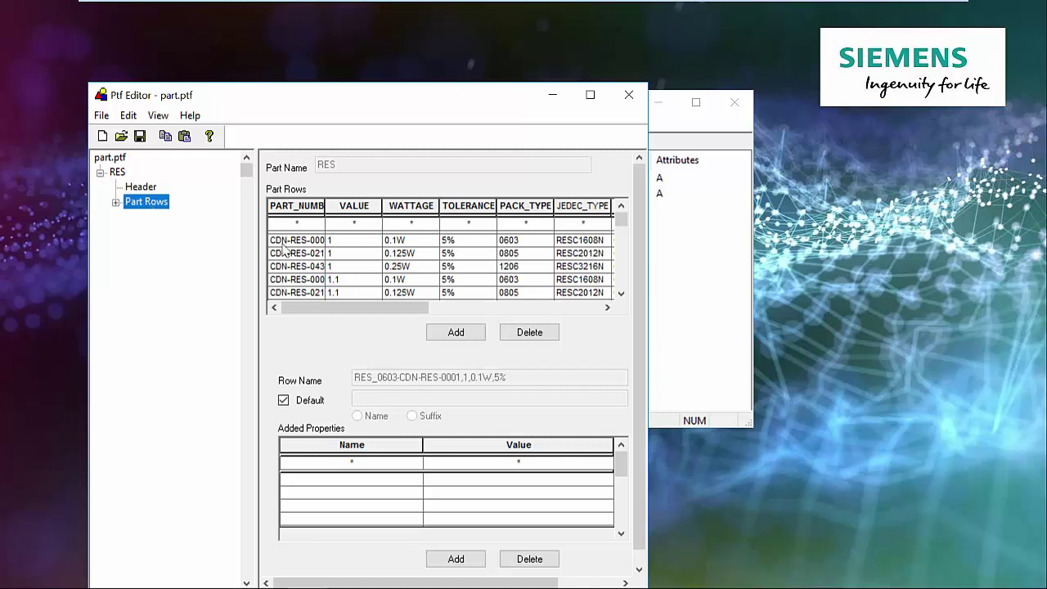
drag(325, 205, 346, 205)
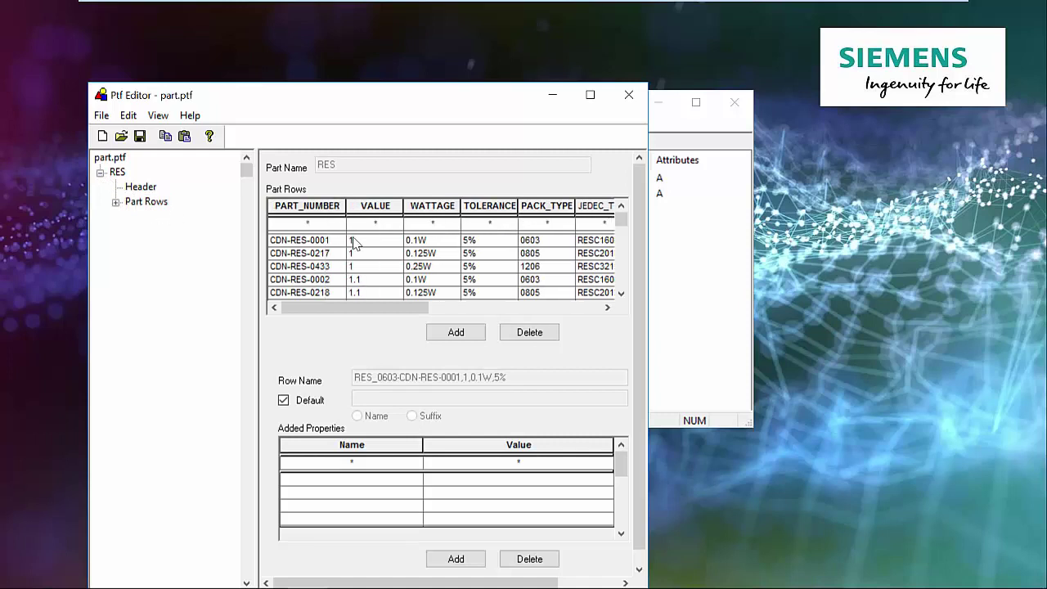
drag(397, 308, 501, 308)
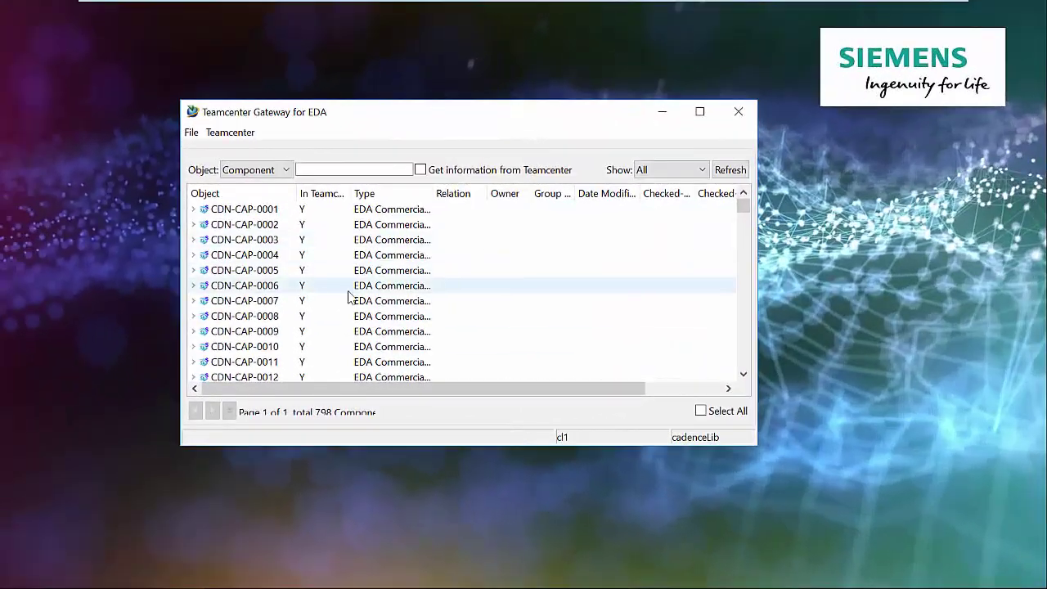
In Teamcenter Gateway for EDA, retrieve Teamcenter information for the listed library components and open the library integration configuration.
mouse_move(743, 206)
mouse_down()
mouse_move(753, 371)
mouse_move(743, 204)
mouse_up()
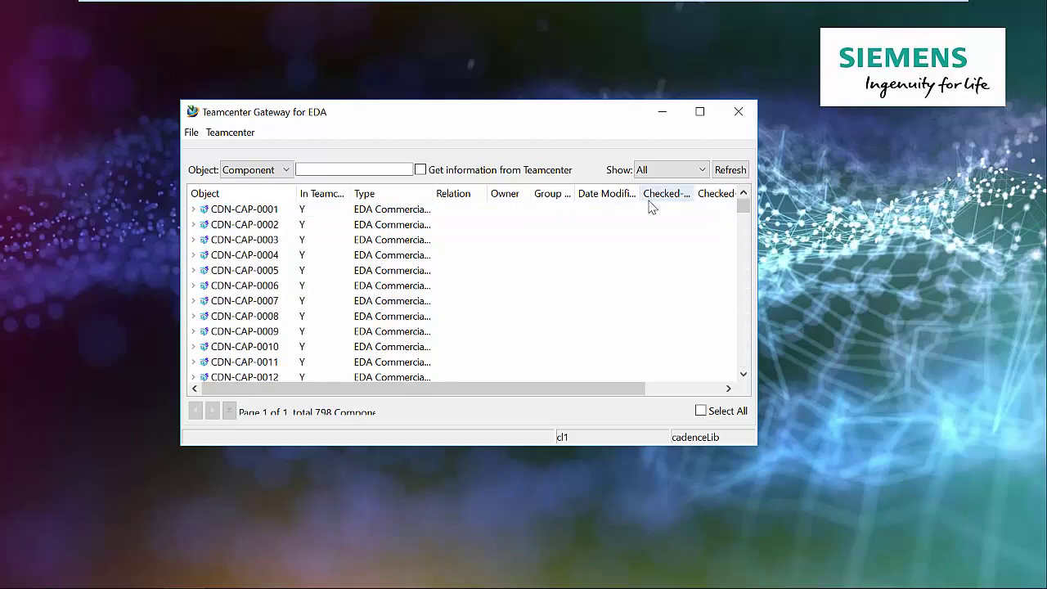
click(420, 169)
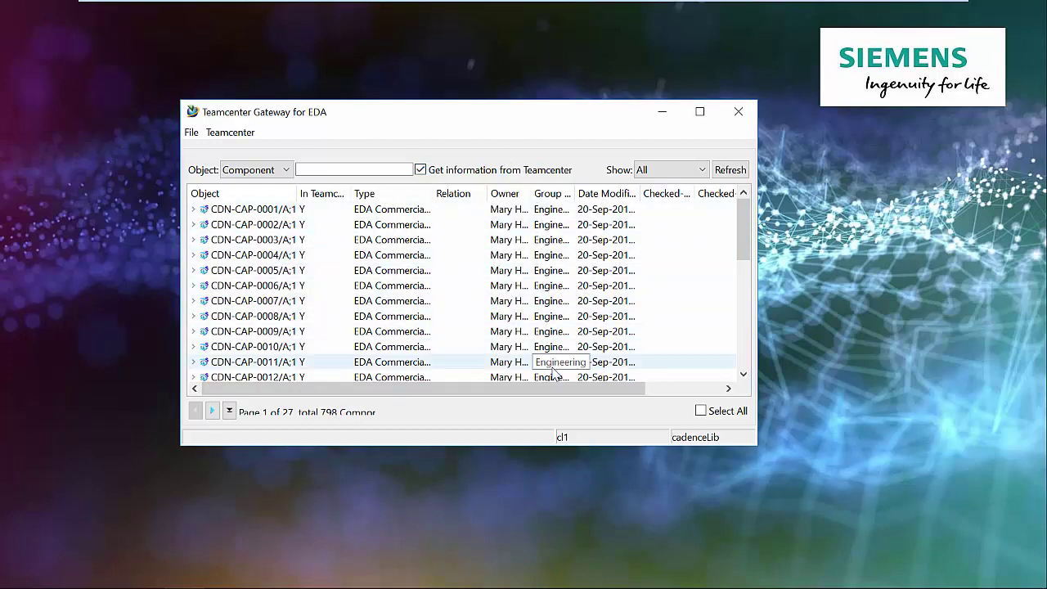
click(233, 135)
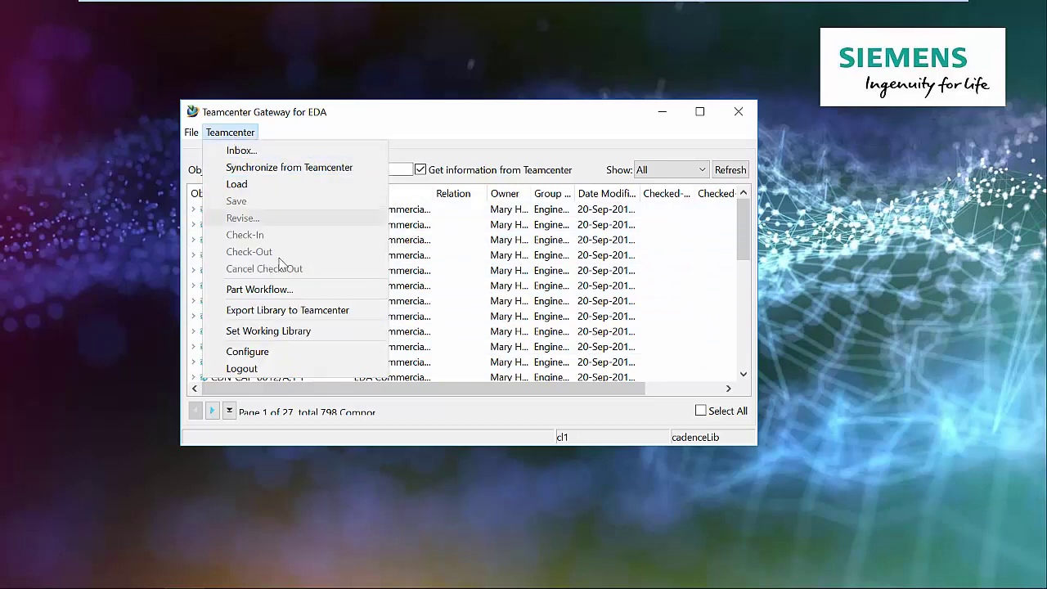
click(318, 354)
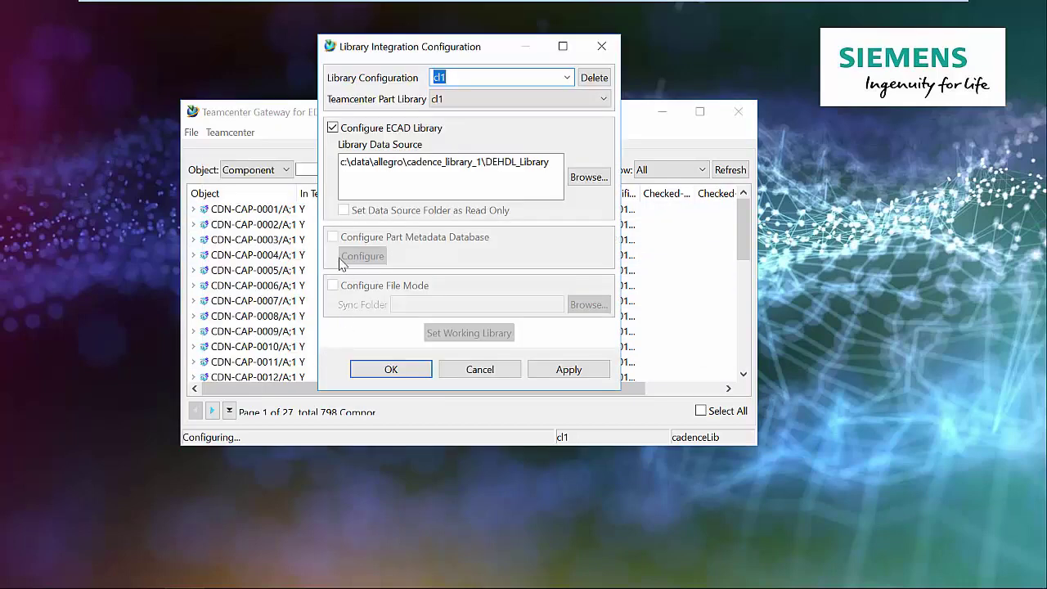
Review the DEHDL_Library data source path in the cl1 library configuration and close the configuration without changes.
click(344, 165)
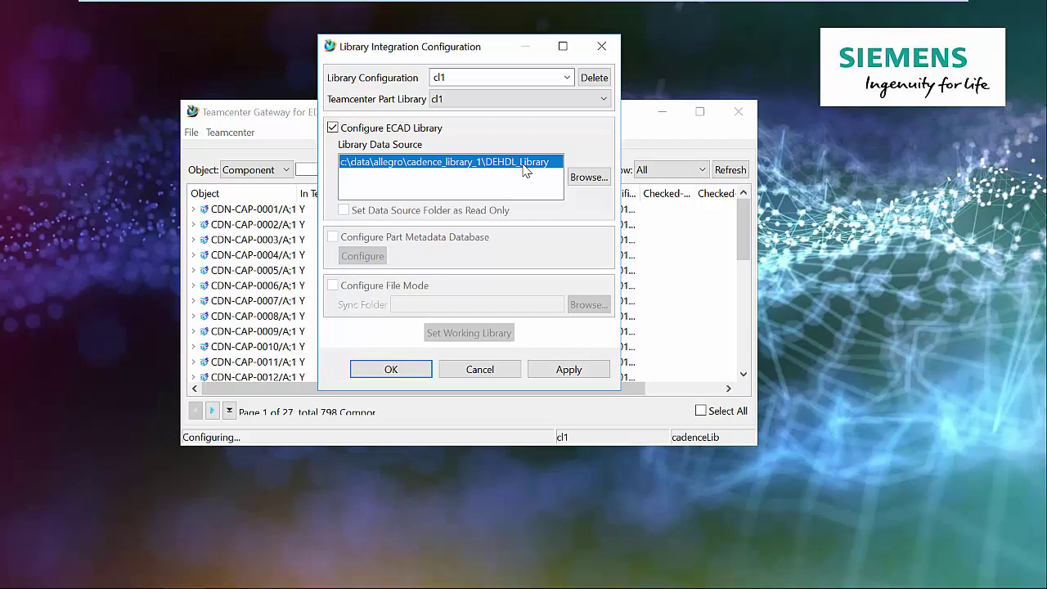
click(507, 370)
click(230, 132)
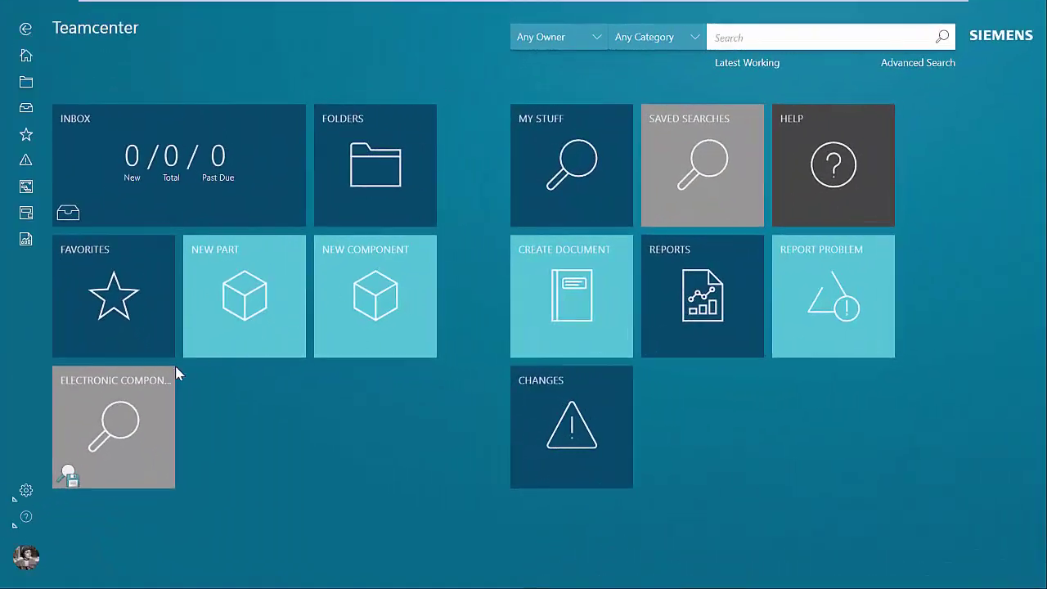
In Teamcenter, search the electronic components, narrow the classification to Allegro fixed capacitors, and review the available property filters.
click(152, 387)
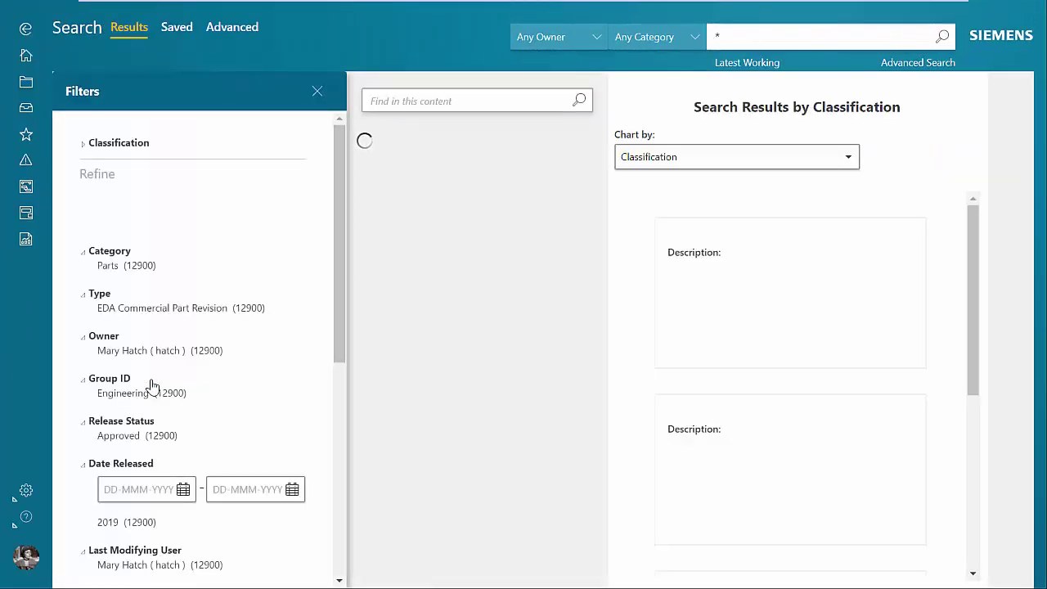
click(83, 144)
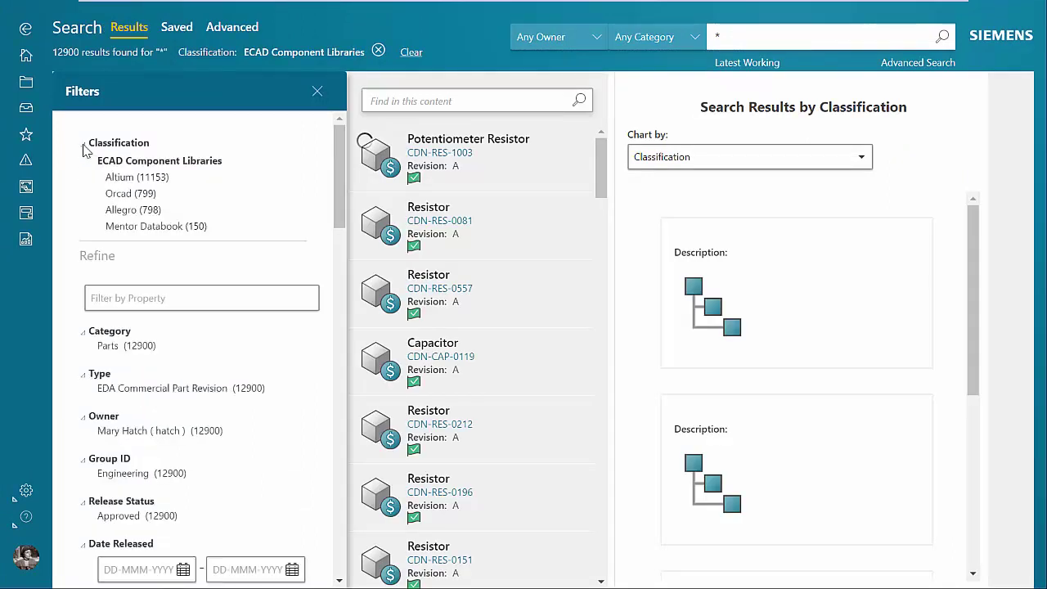
click(122, 211)
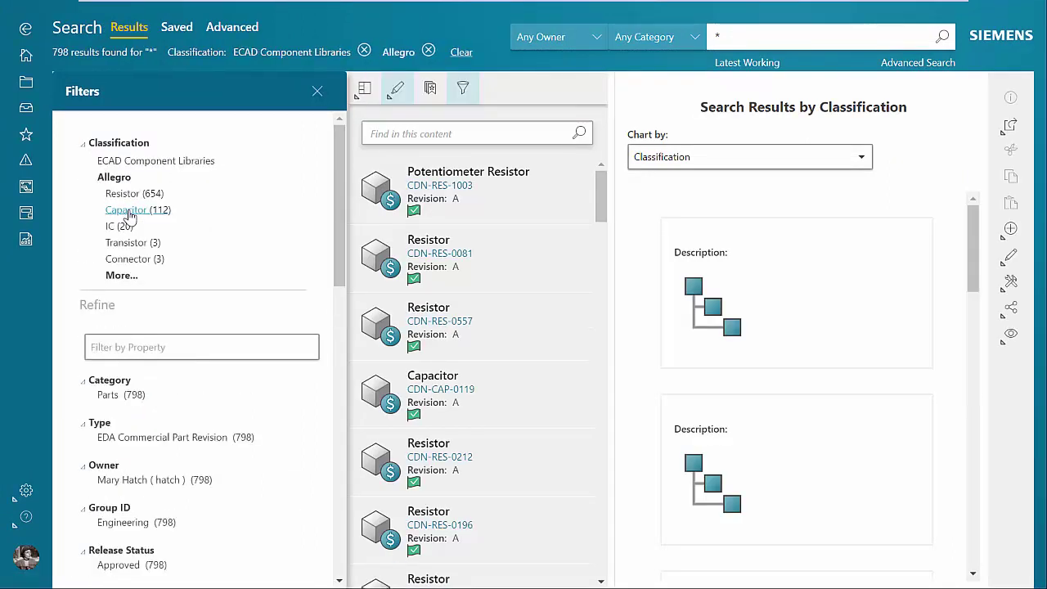
click(128, 211)
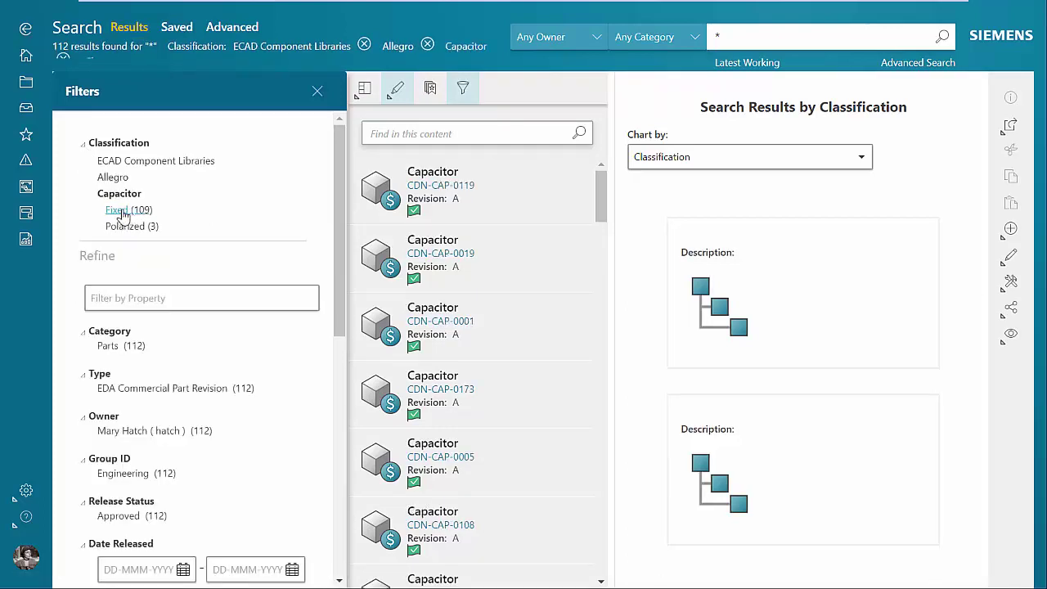
click(125, 213)
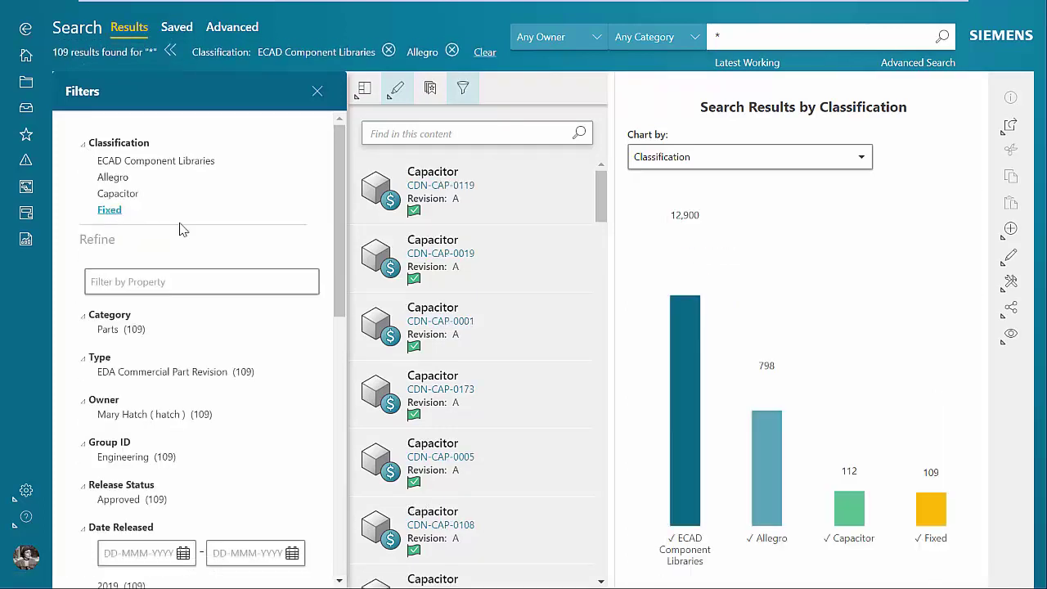
drag(341, 205, 331, 483)
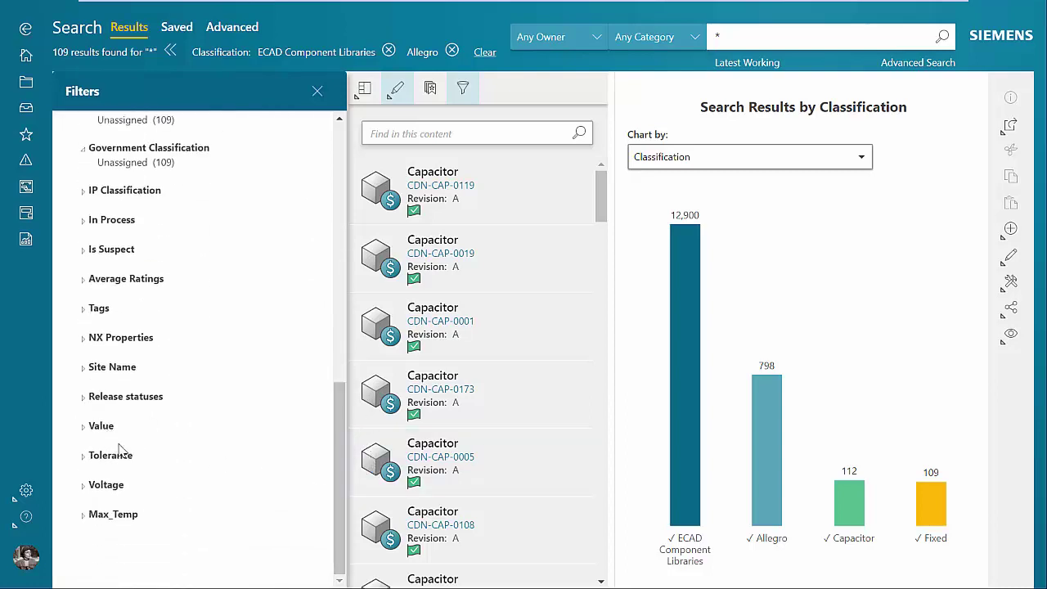
Open capacitor CDN-CAP-0119 from the search results and review its classification properties.
click(441, 196)
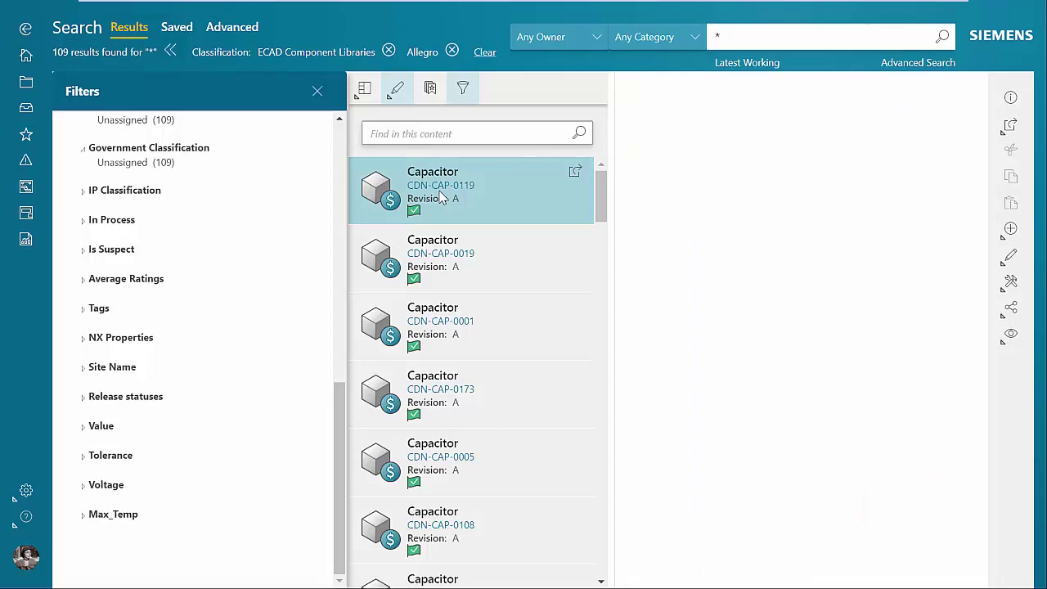
click(575, 172)
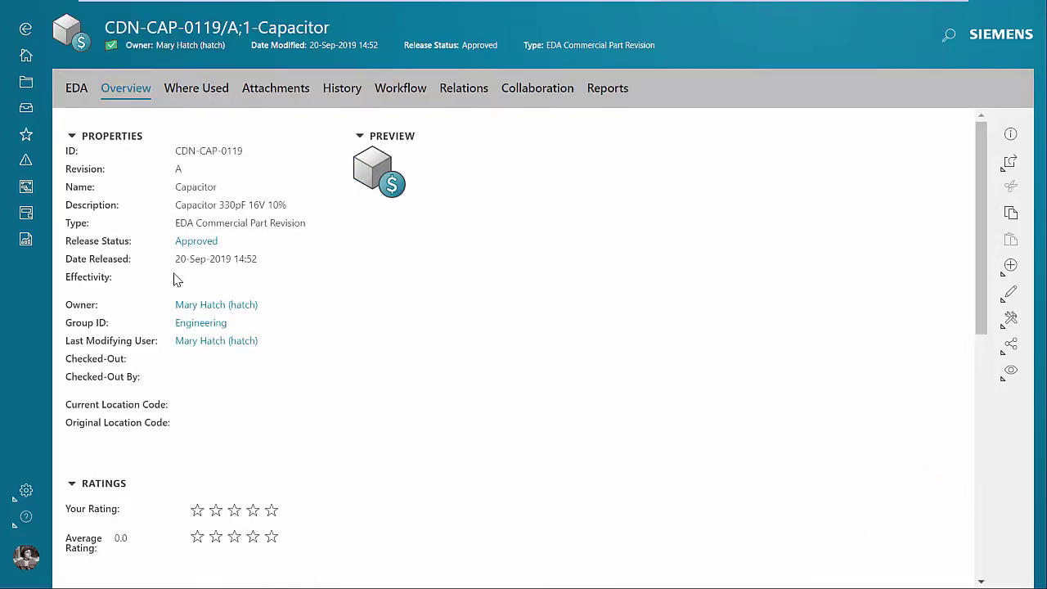
scroll(175, 282, down, 5)
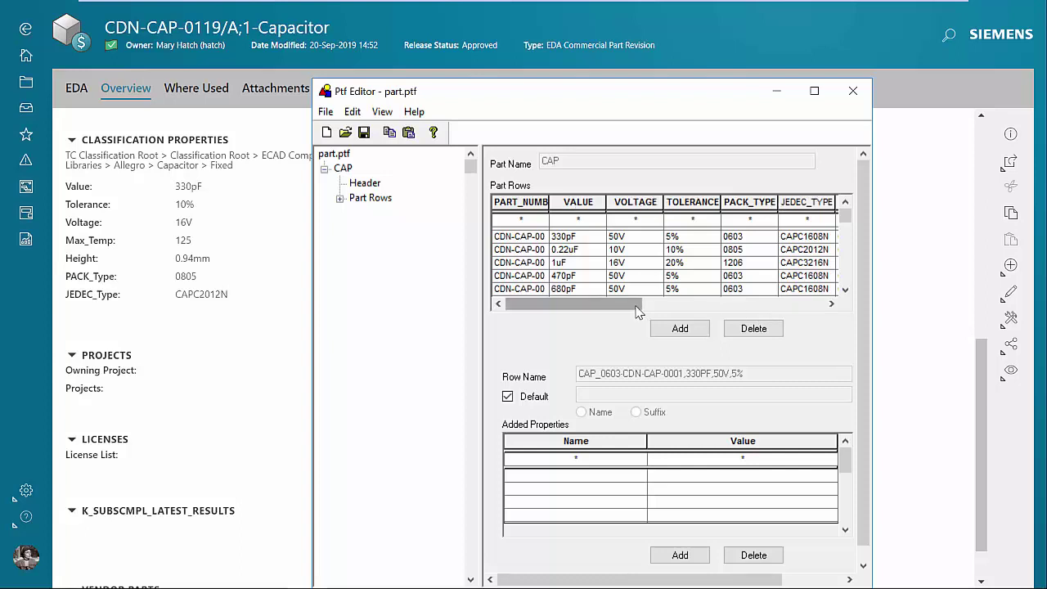
Compare the CAP part table's property columns in the Ptf Editor with the capacitor's classification properties, then return to Teamcenter.
drag(646, 304, 715, 304)
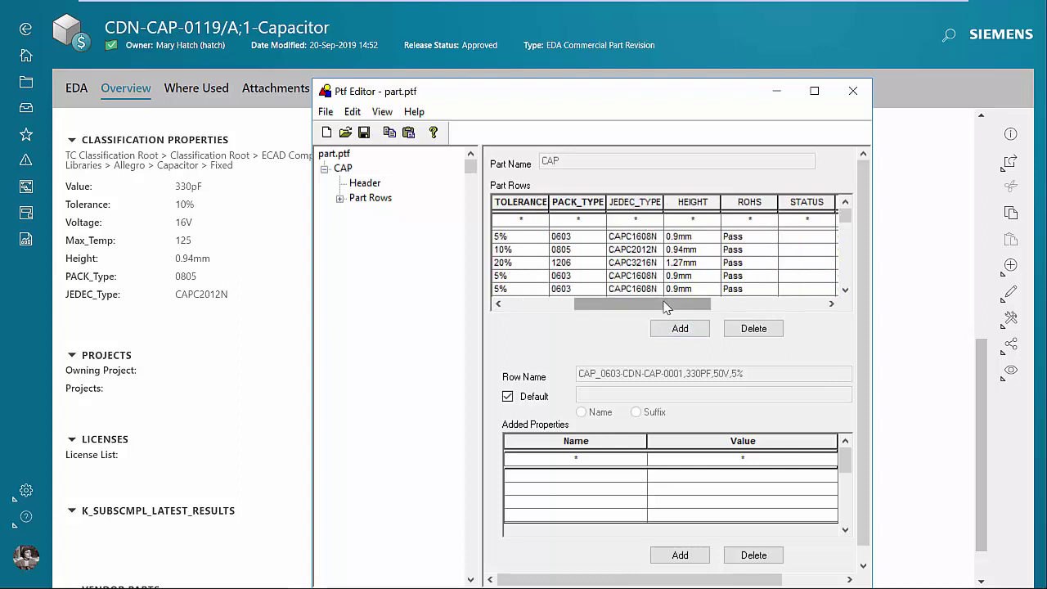
drag(685, 309, 787, 317)
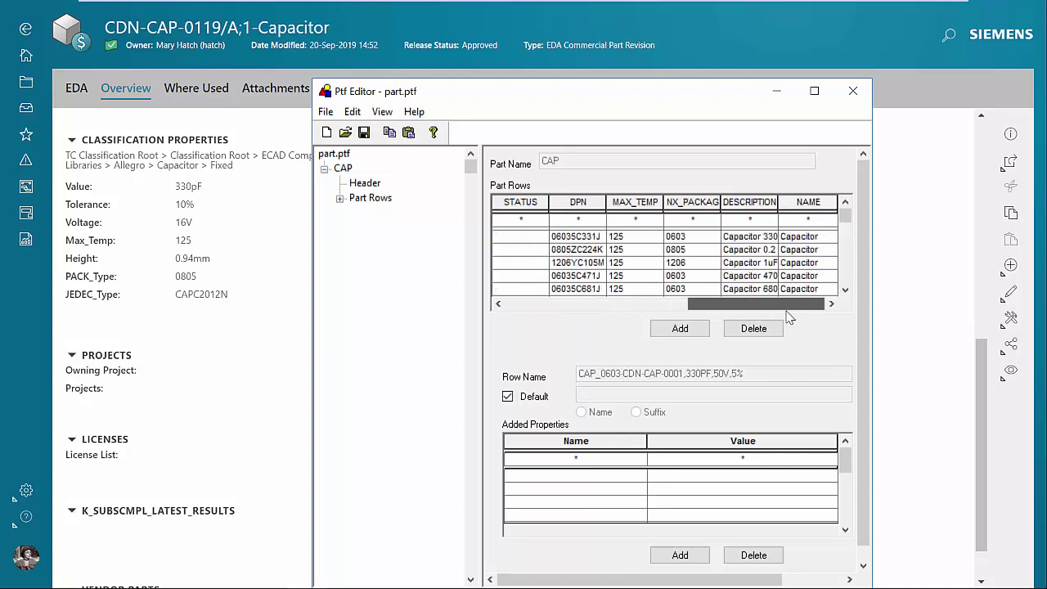
click(181, 294)
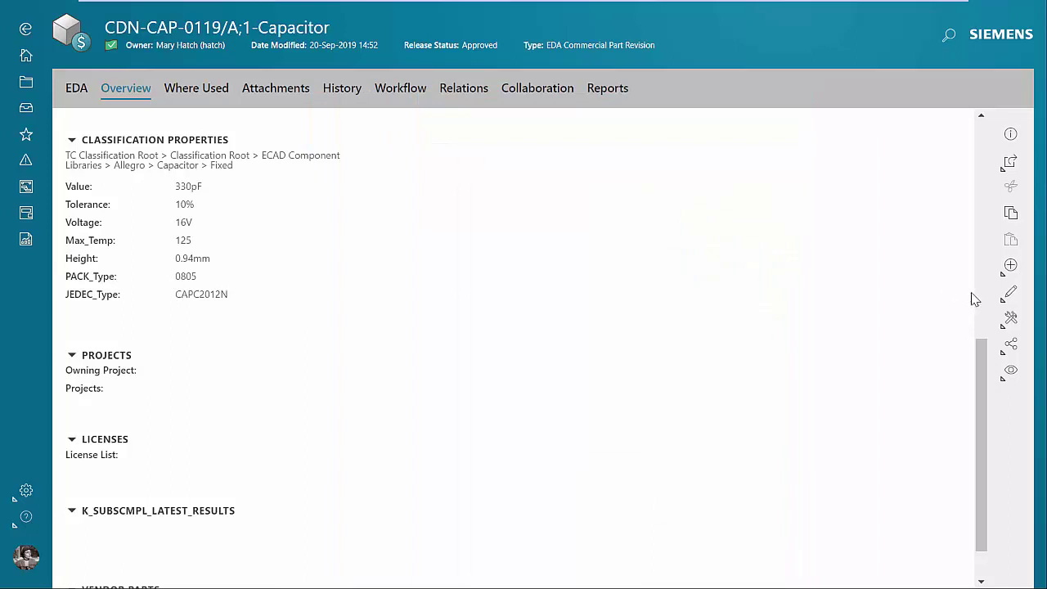
Revise capacitor CDN-CAP-0119 to revision B, keeping its name and description, and save the edits.
click(1006, 276)
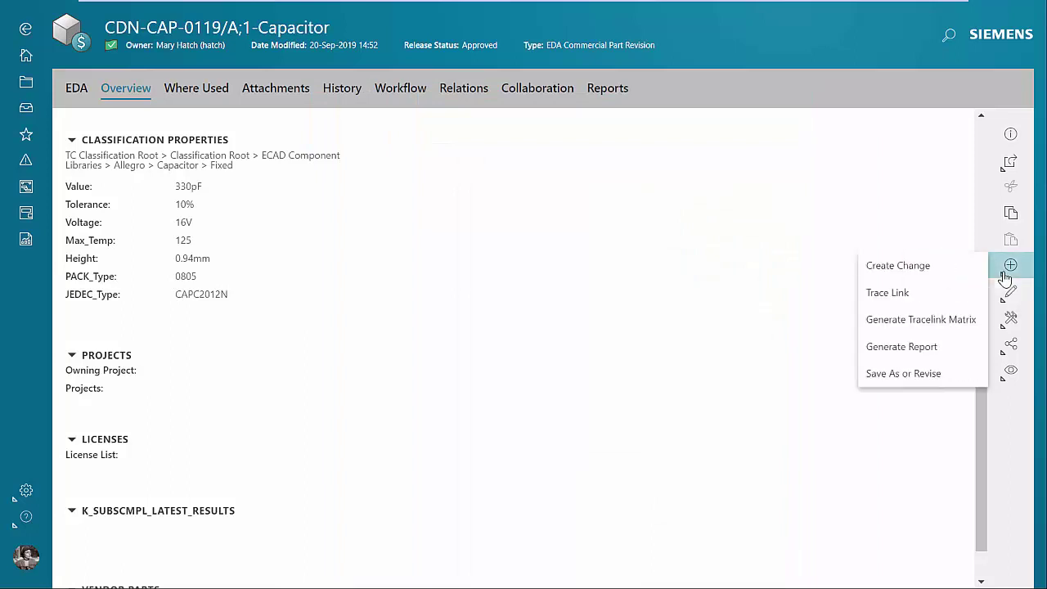
click(946, 381)
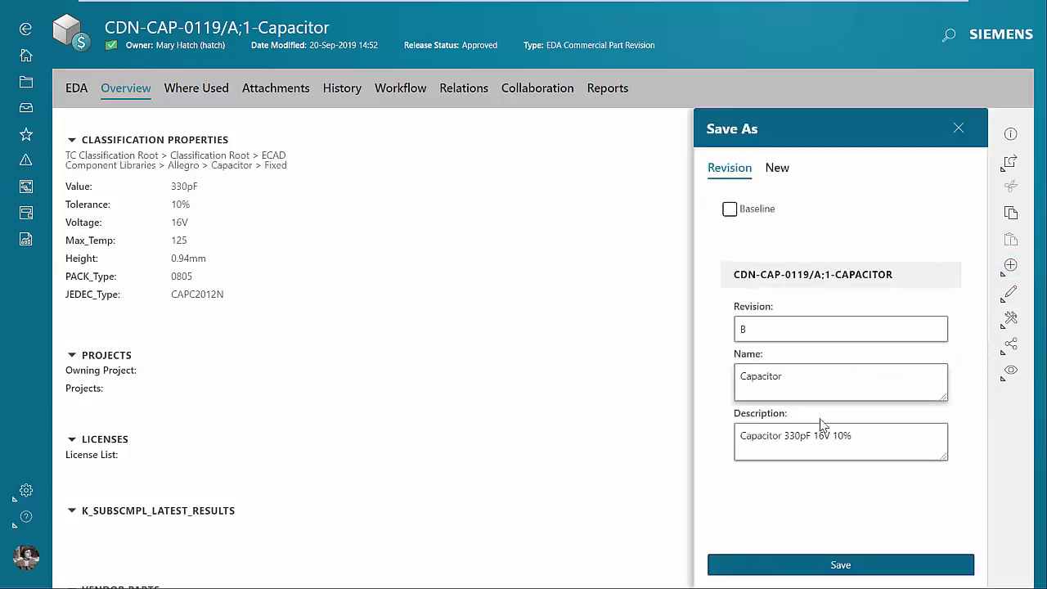
click(777, 565)
click(1003, 300)
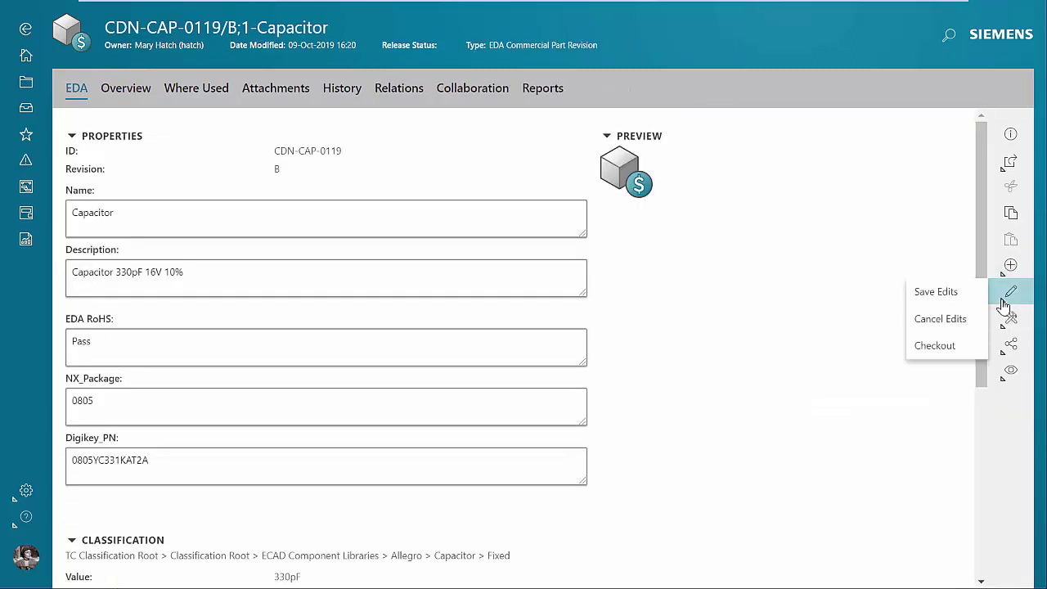
click(937, 292)
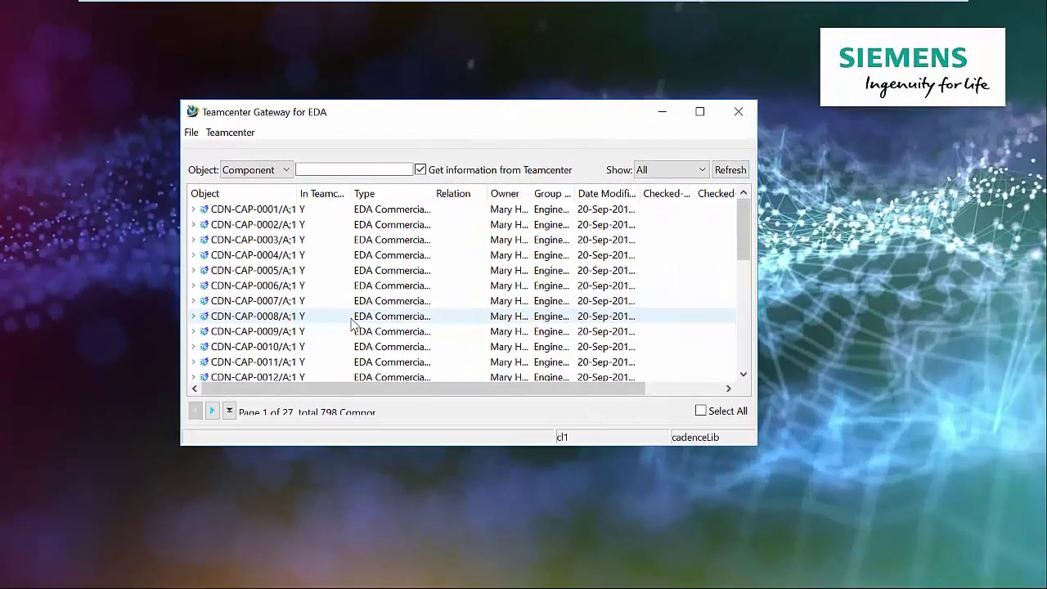
Open the perform-signoffs task for the New 10pF Cap request from the Teamcenter inbox and review its datasheet.
click(220, 134)
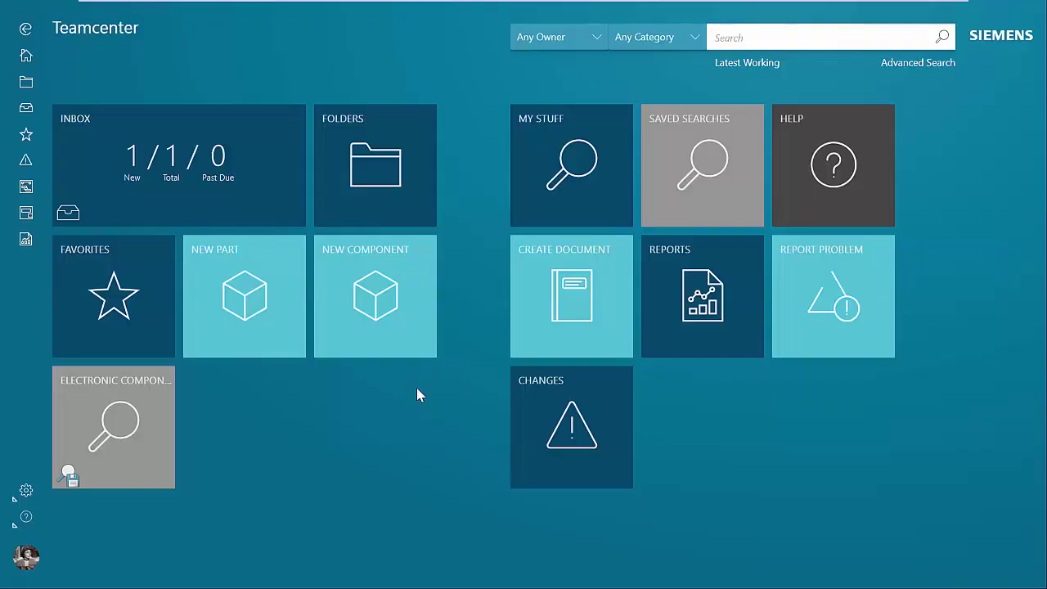
click(187, 180)
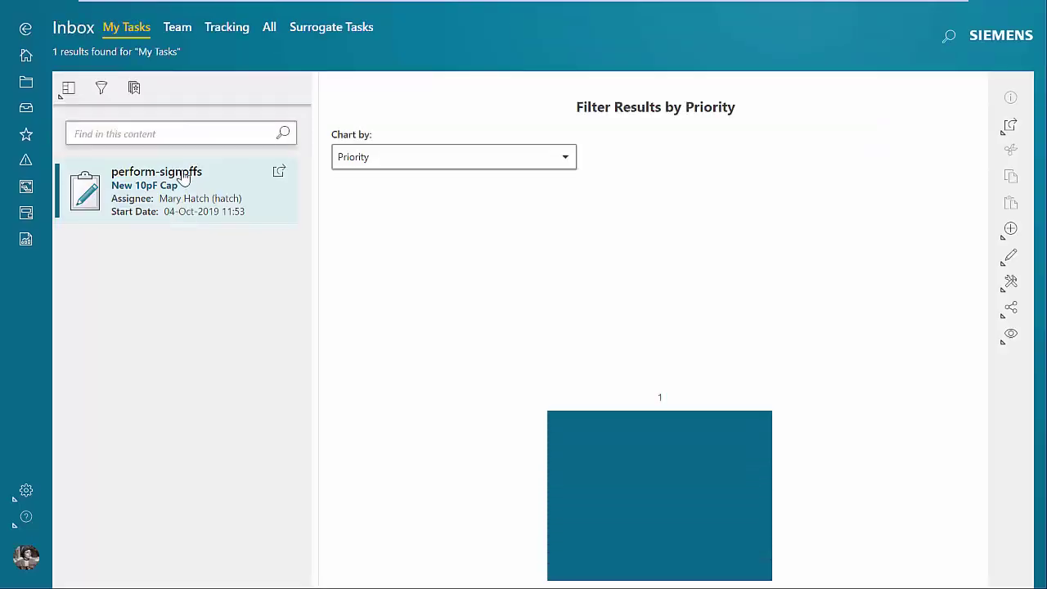
click(198, 187)
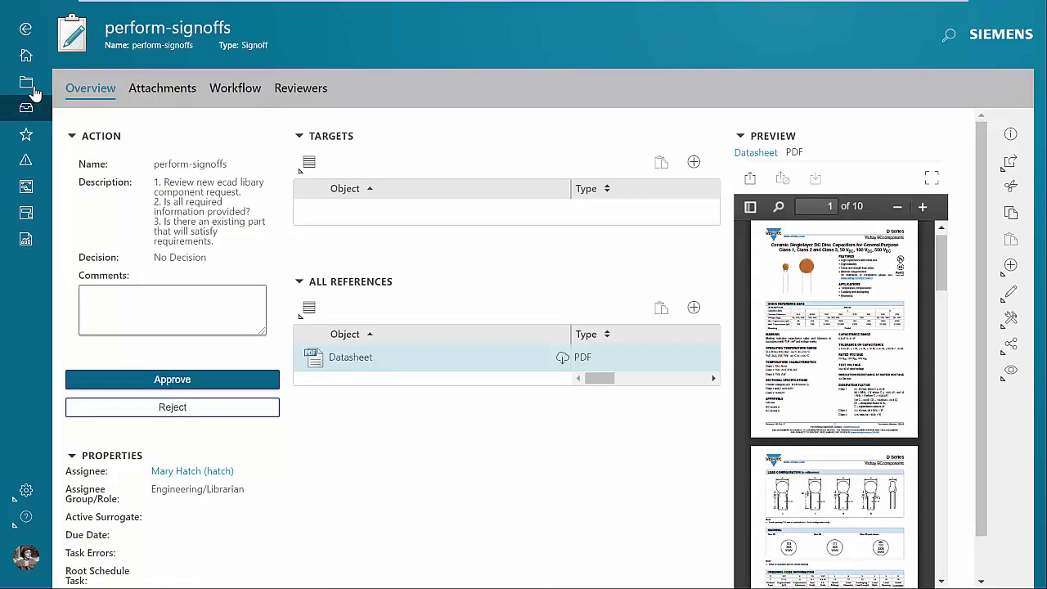
Return to the Teamcenter home page and search the electronic components for capacitors in the Allegro library.
click(26, 54)
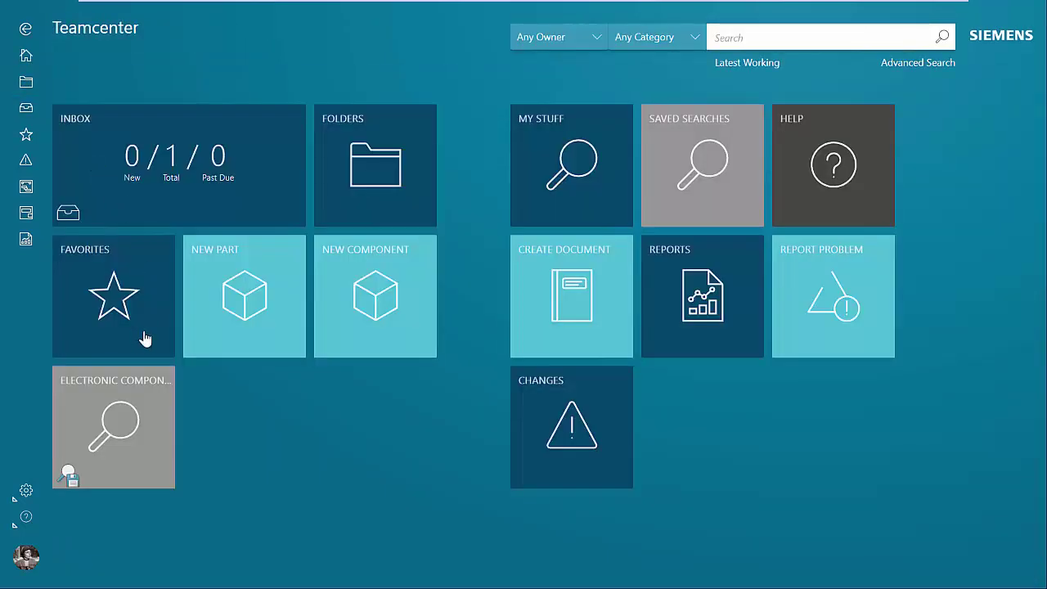
click(139, 394)
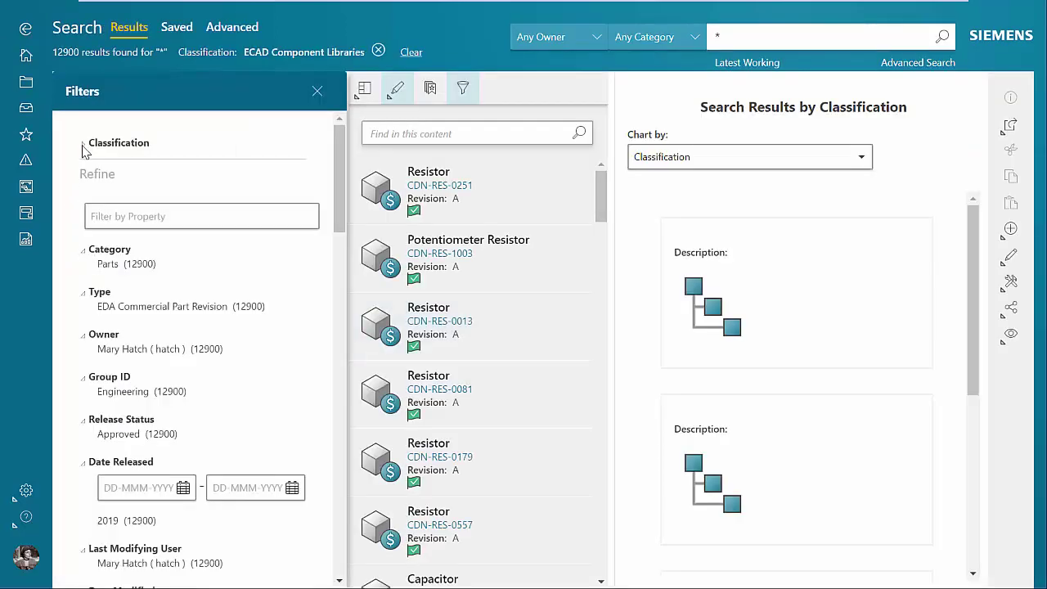
click(84, 145)
click(128, 213)
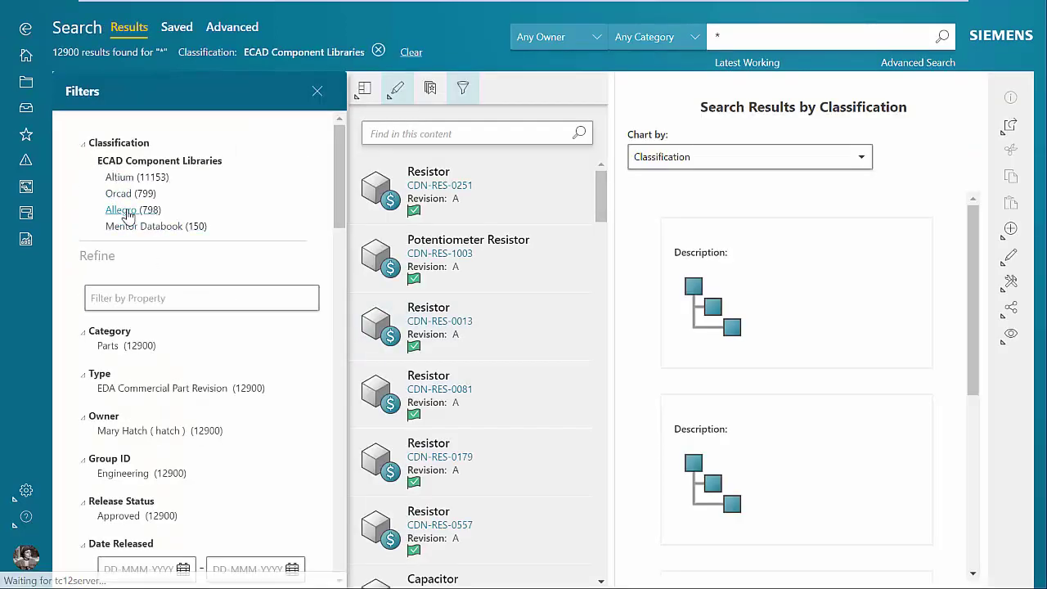
drag(344, 281, 348, 483)
scroll(152, 503, down, 3)
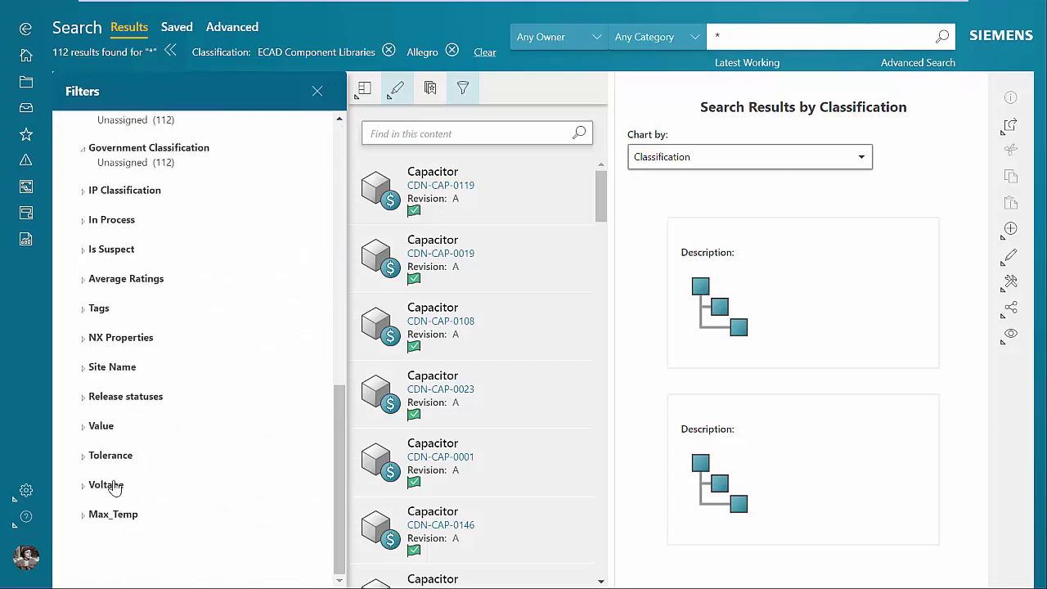
Search the capacitor Value filter for 10 and limit the results to 10nF parts.
click(85, 429)
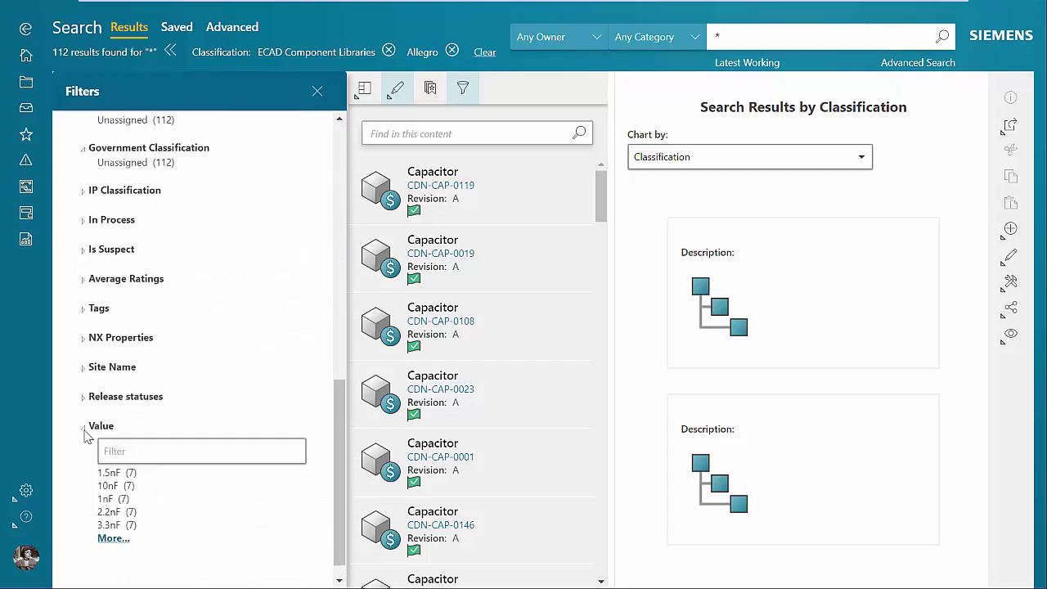
click(134, 451)
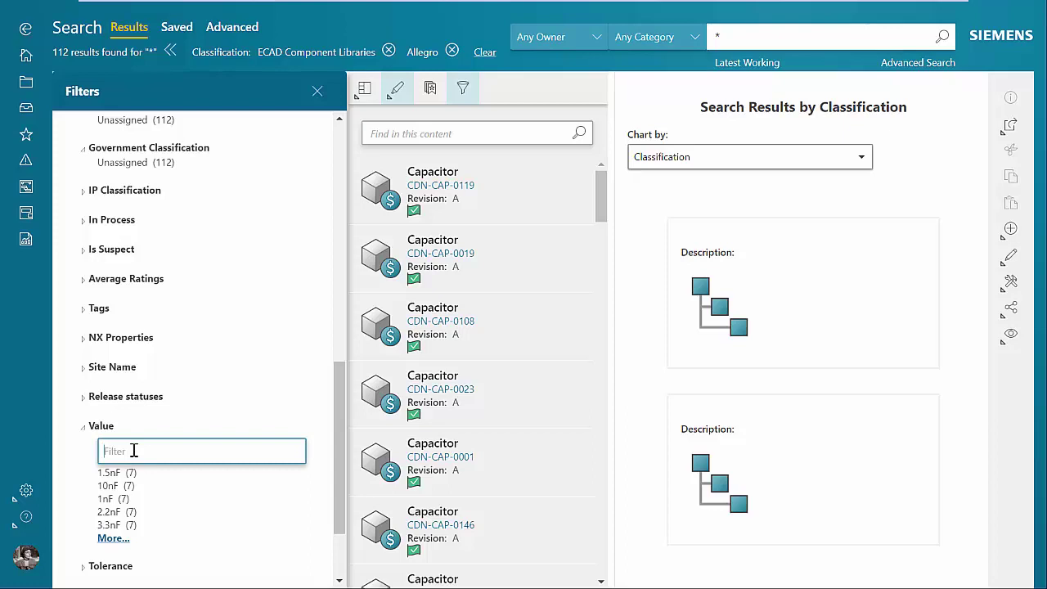
text(10)
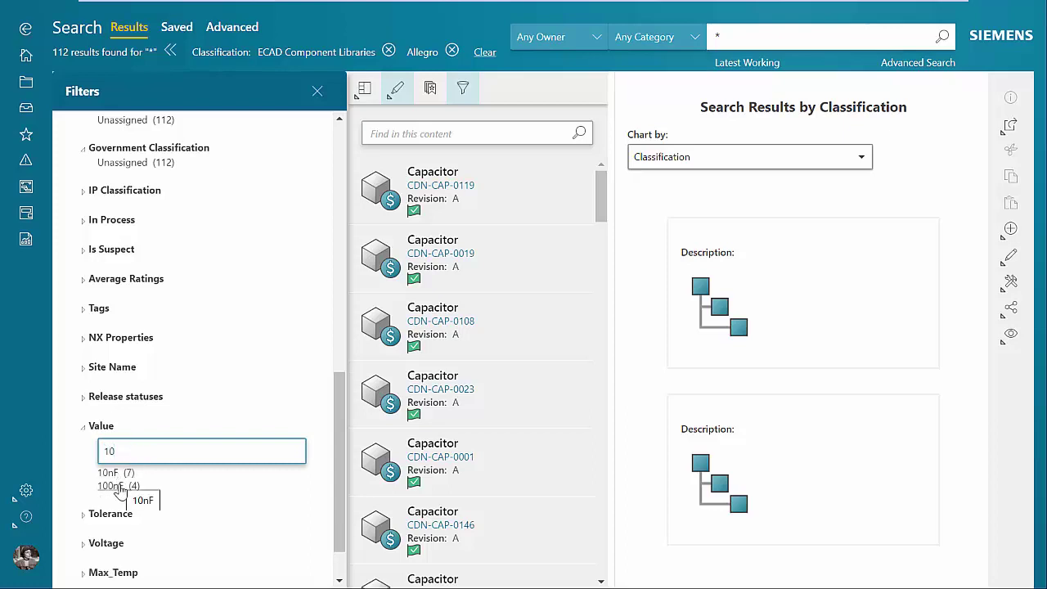
click(111, 474)
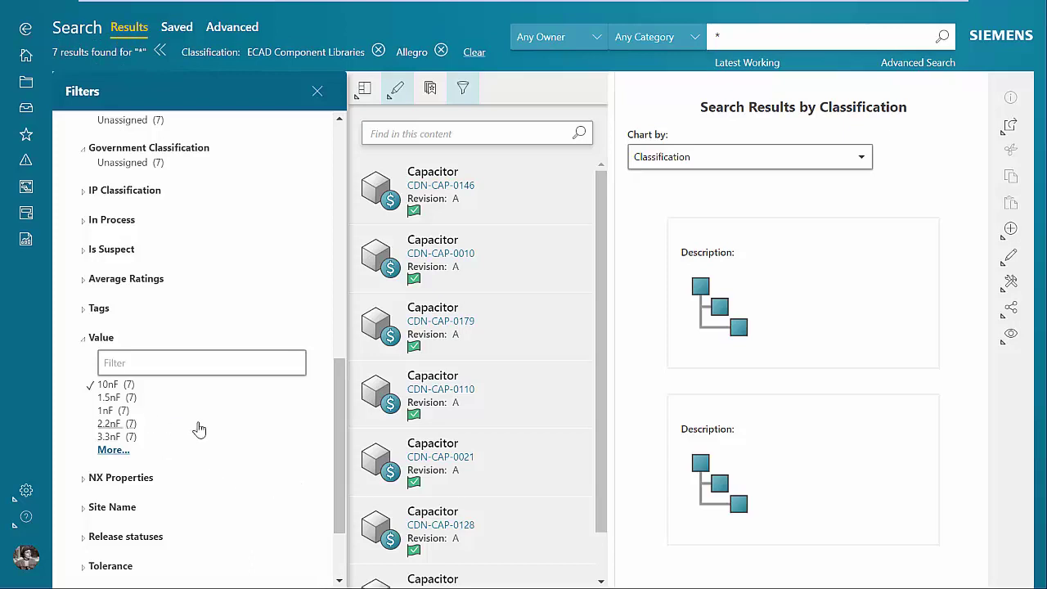
Compare the properties of capacitors CDN-CAP-0146, CDN-CAP-0010 and CDN-CAP-0179 side by side.
ctrl+click(484, 249)
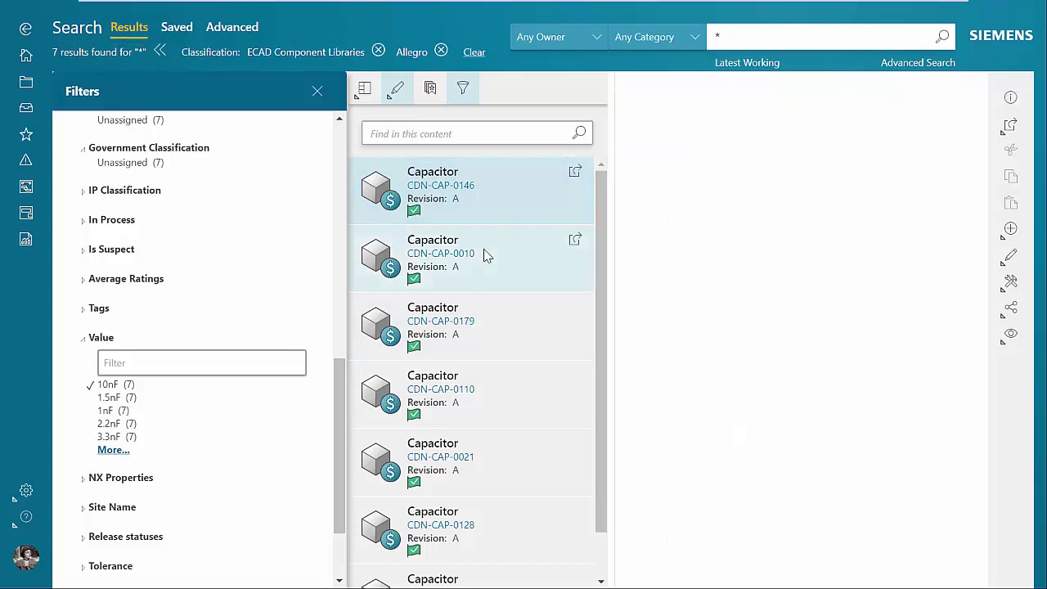
ctrl+click(495, 326)
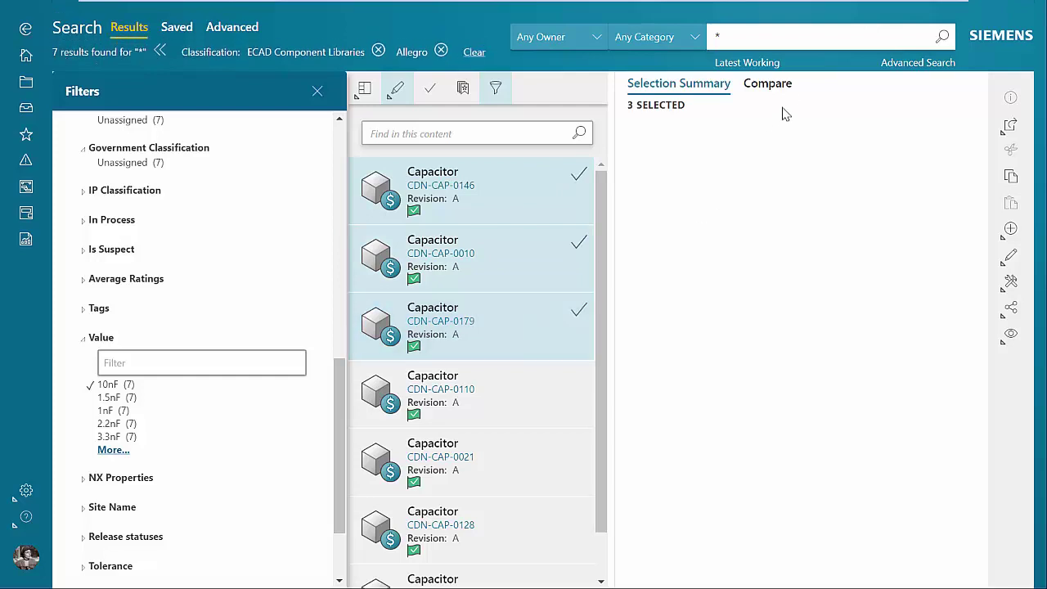
click(785, 92)
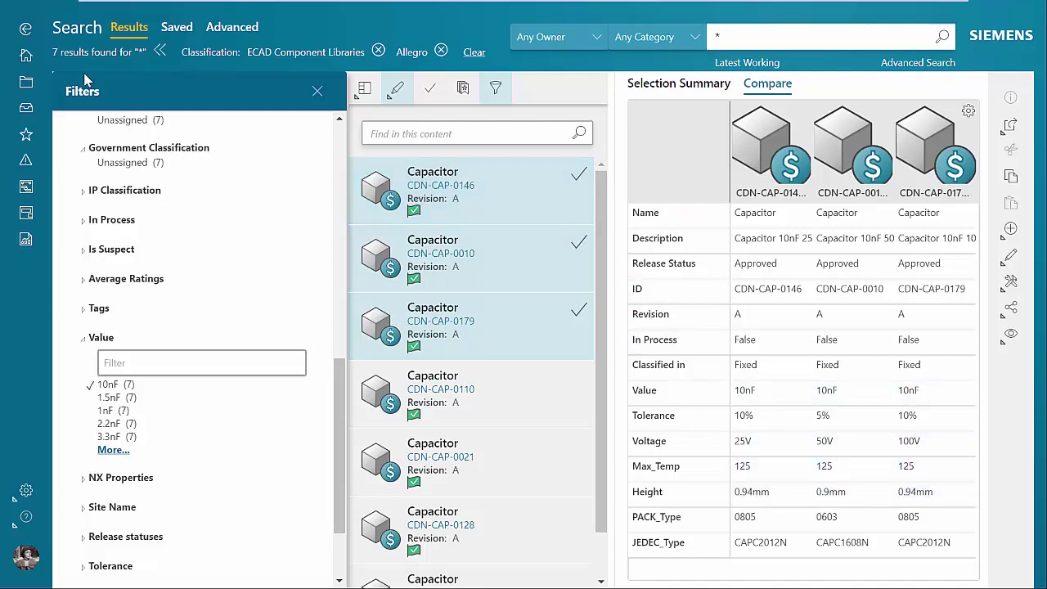
Return to the perform-signoffs task in the inbox and enter the comment "No existing component".
click(25, 108)
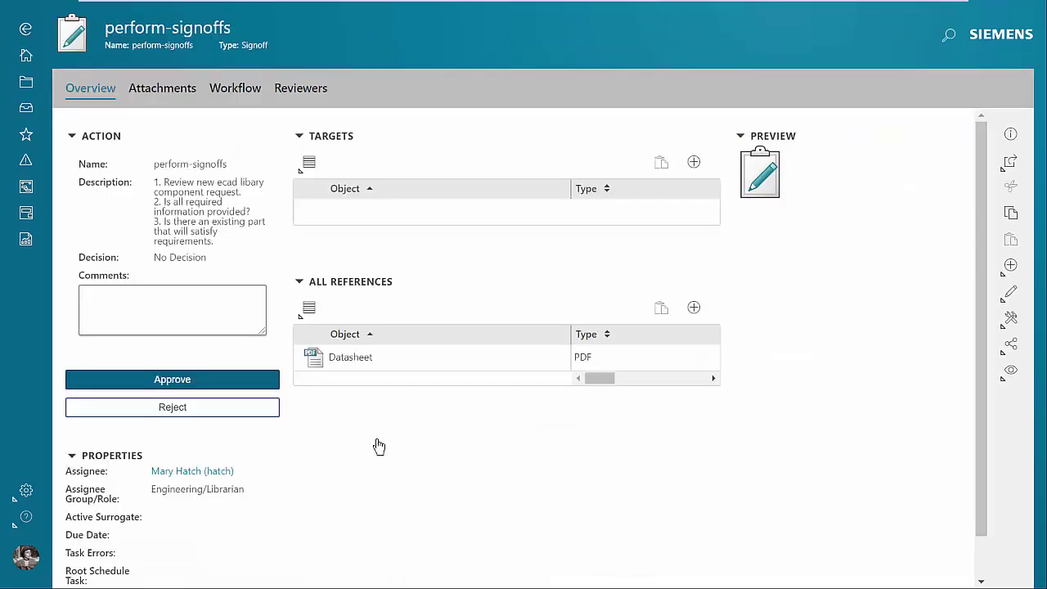
click(140, 304)
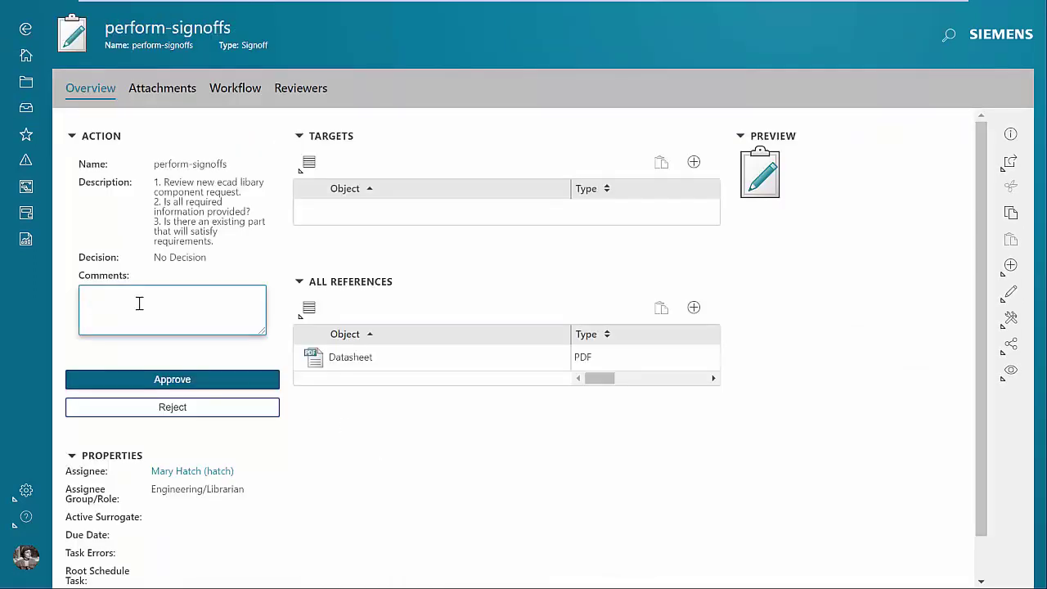
text(No existing component)
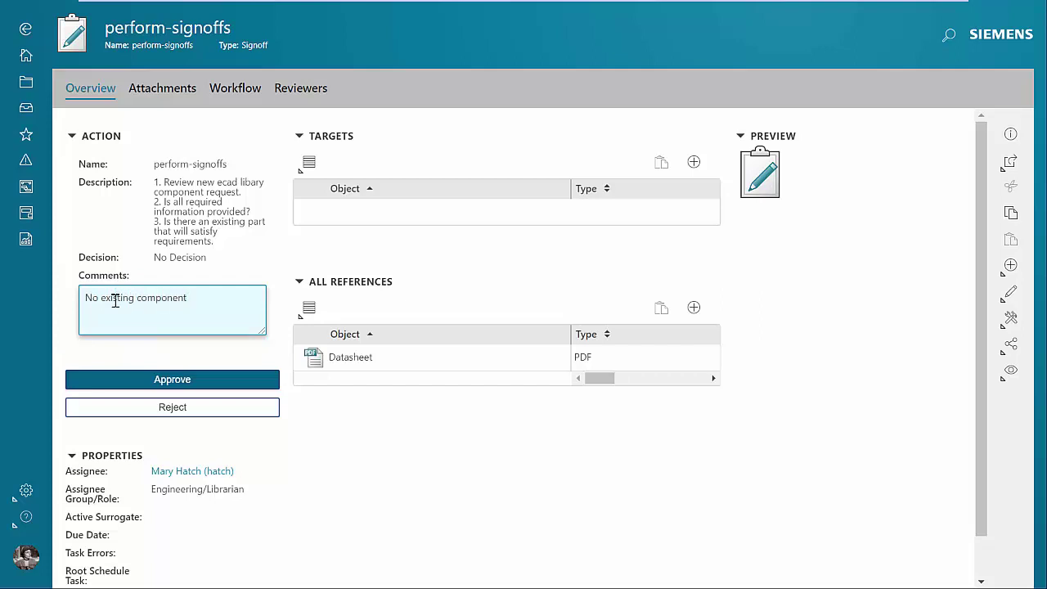
Approve the perform-signoffs task and open the new Create Part task from the inbox.
click(144, 382)
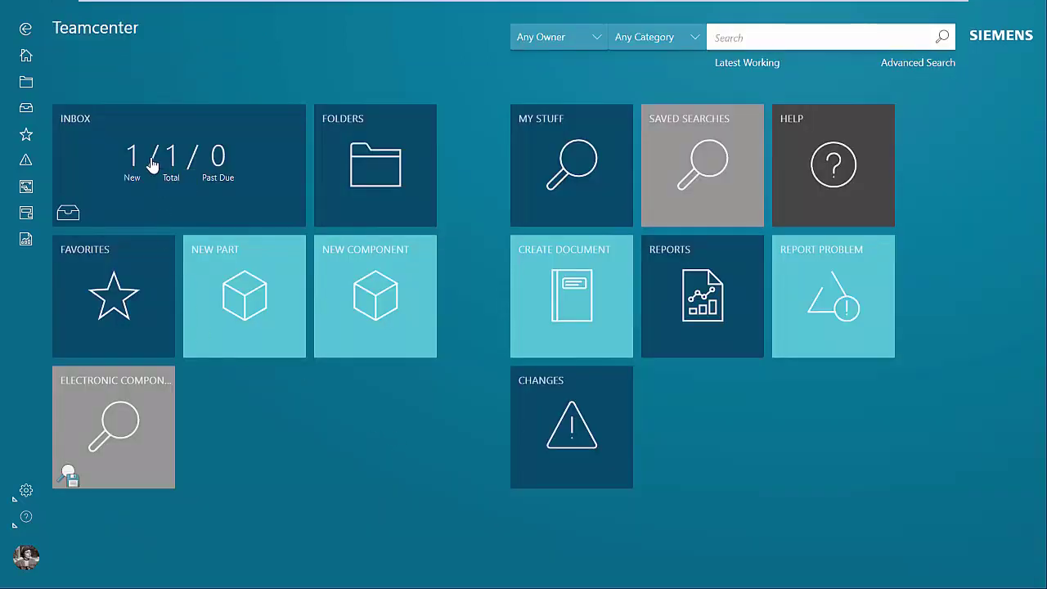
click(151, 164)
click(276, 177)
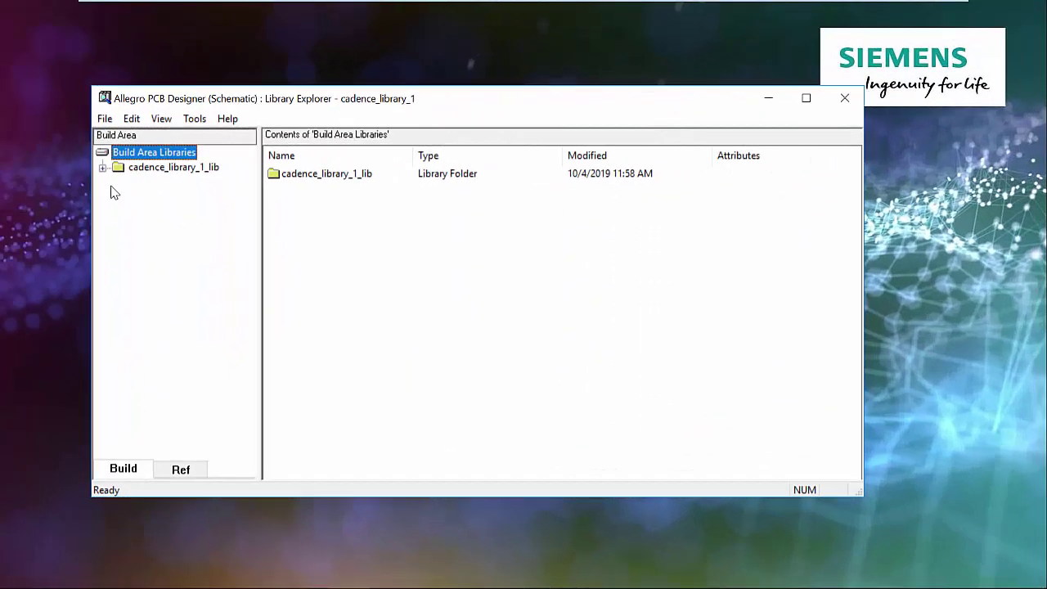
In the Allegro Library Explorer, open part.ptf from the passives cap reference library's part_table in the Part Table Editor.
click(181, 470)
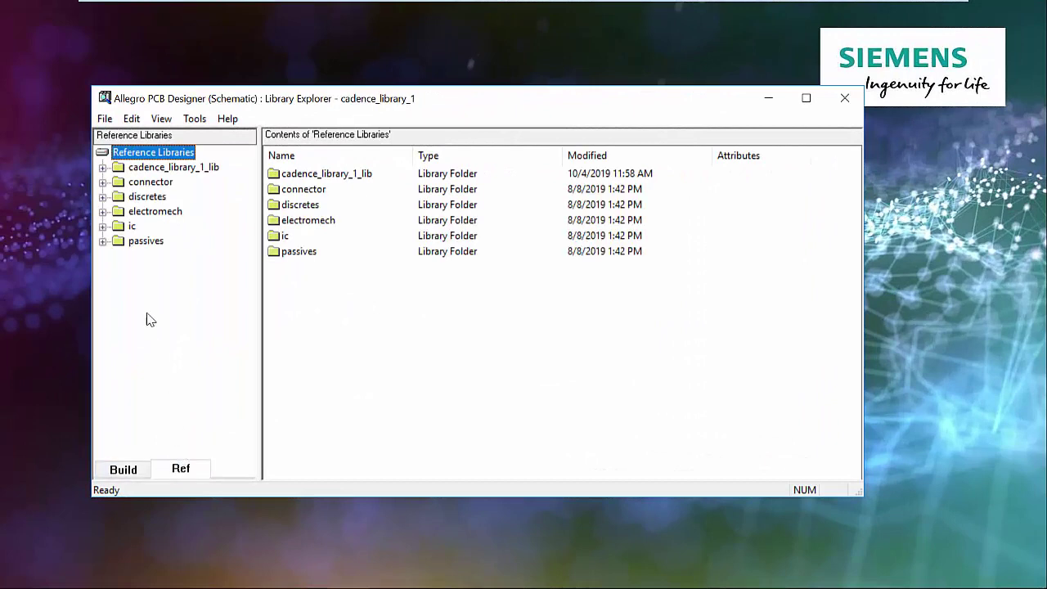
click(102, 241)
click(151, 257)
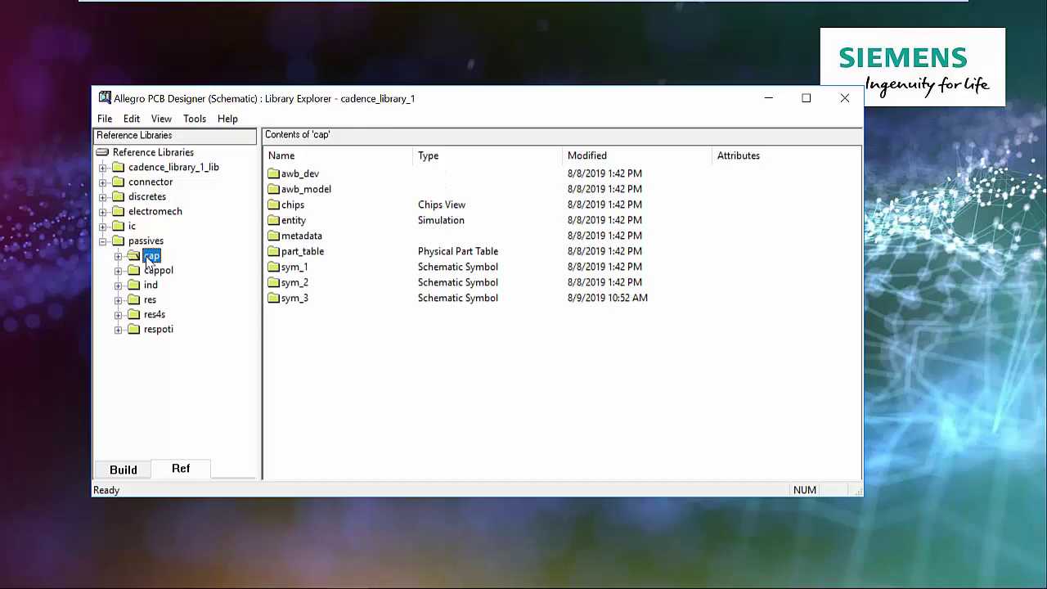
click(298, 253)
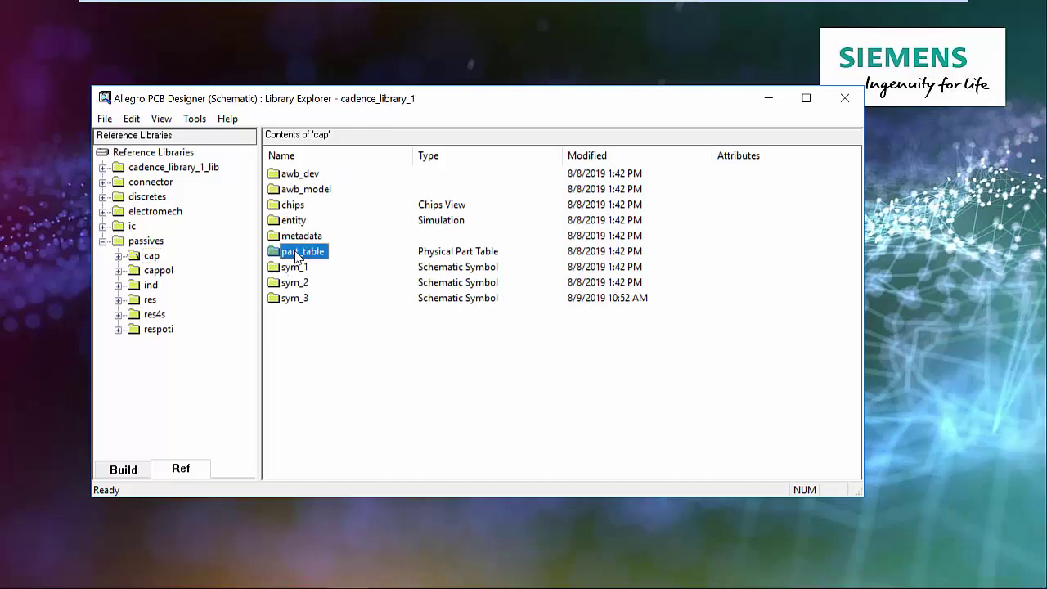
double_click(297, 253)
click(303, 193)
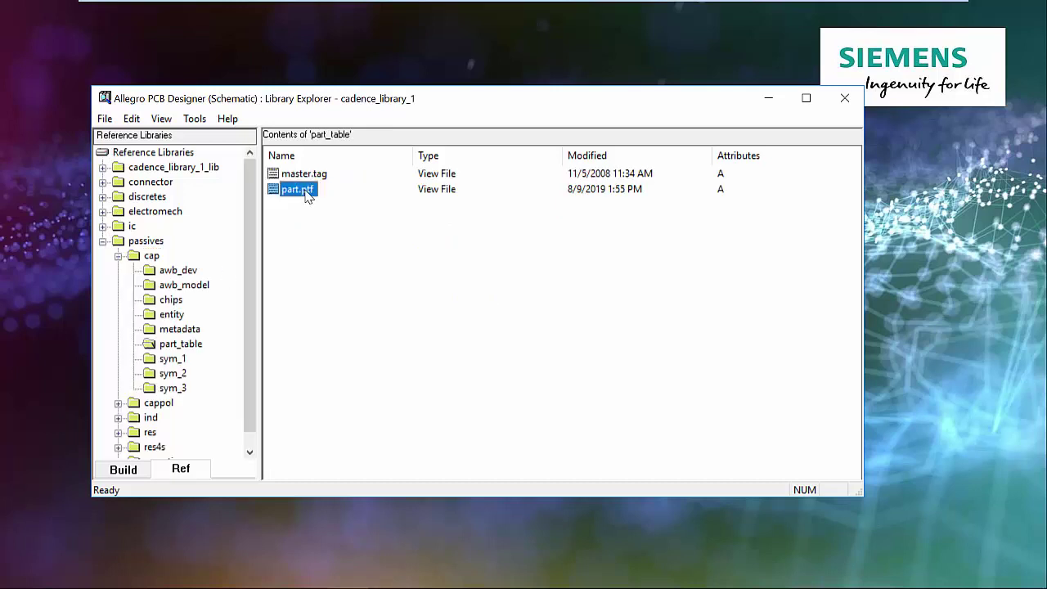
click(189, 120)
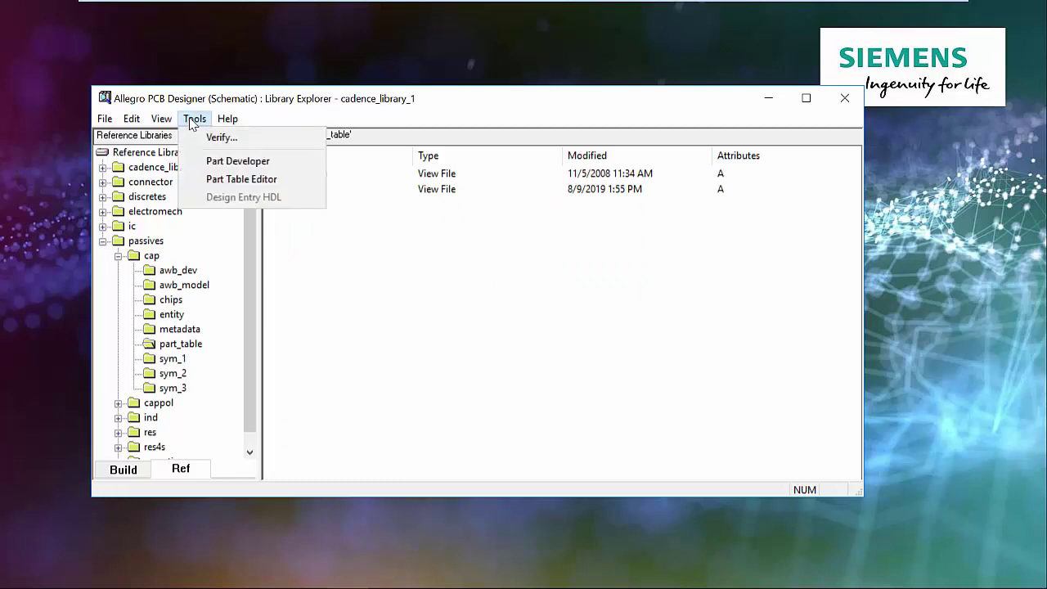
click(248, 181)
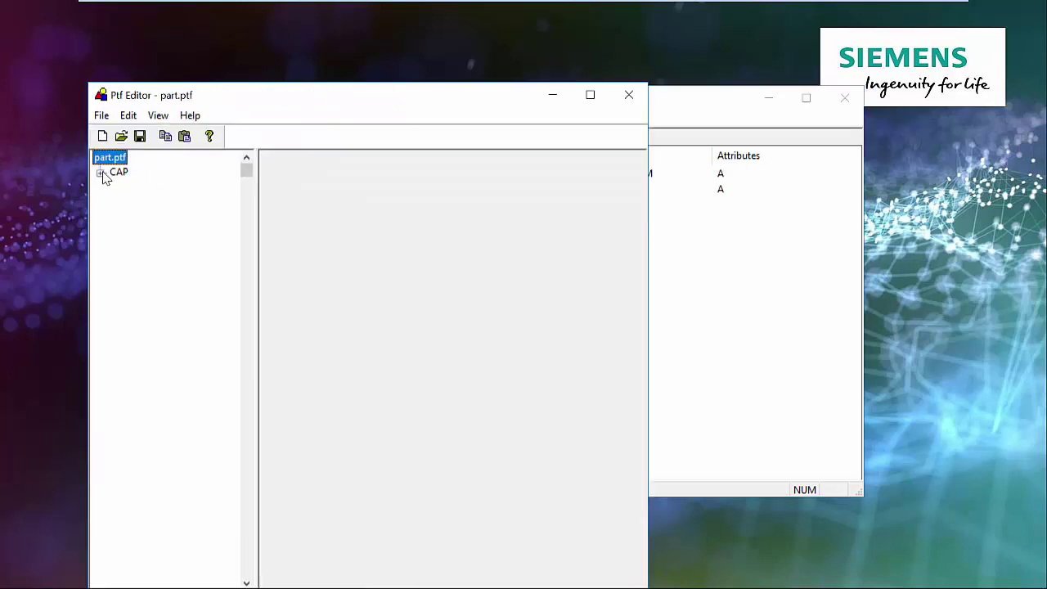
Add a CAP part row for CDN-CAP-2000 with 10pF, 500V, 10%, package 0805, DPN 08051C223KAT2A, maximum temperature 125 and name Capacitor.
click(100, 173)
click(145, 202)
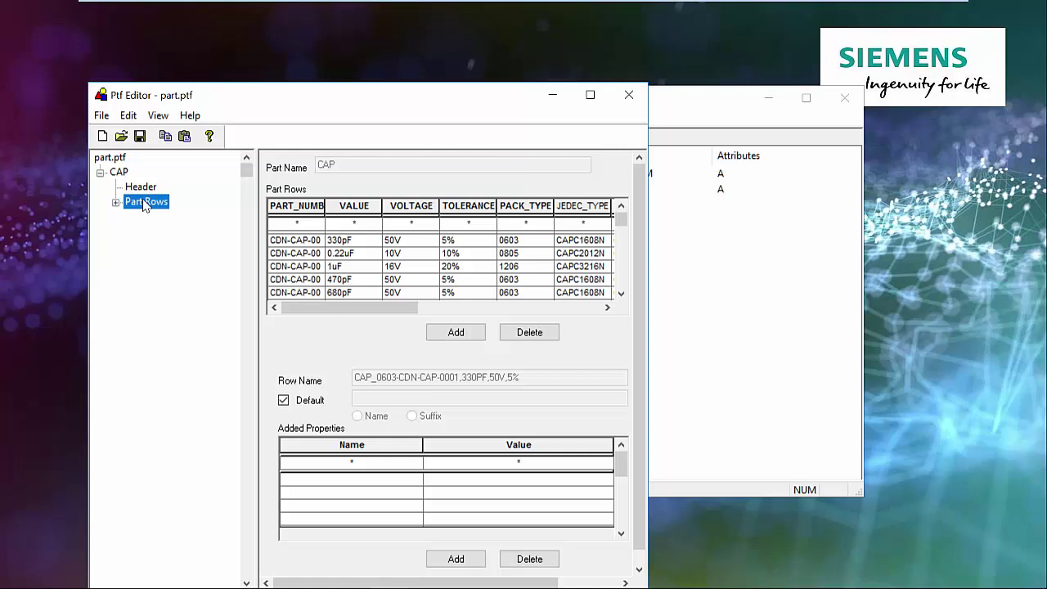
click(373, 256)
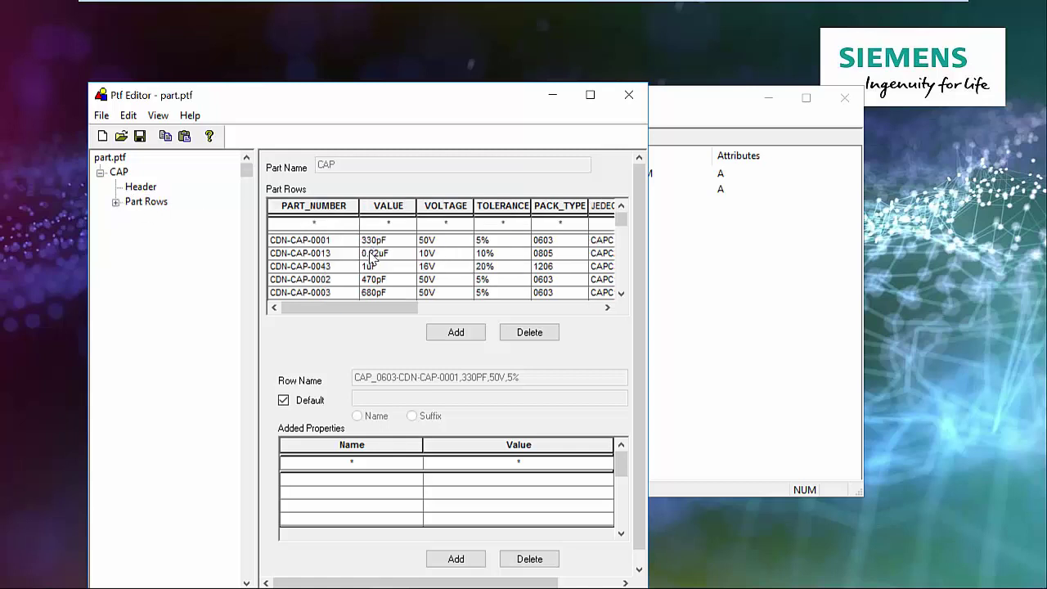
drag(621, 219, 633, 307)
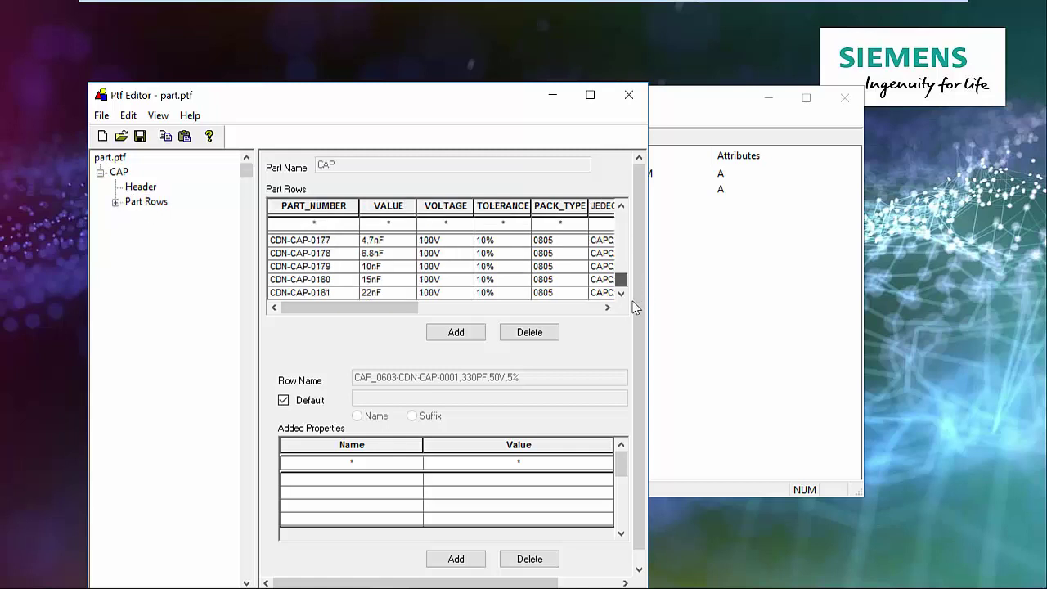
click(456, 332)
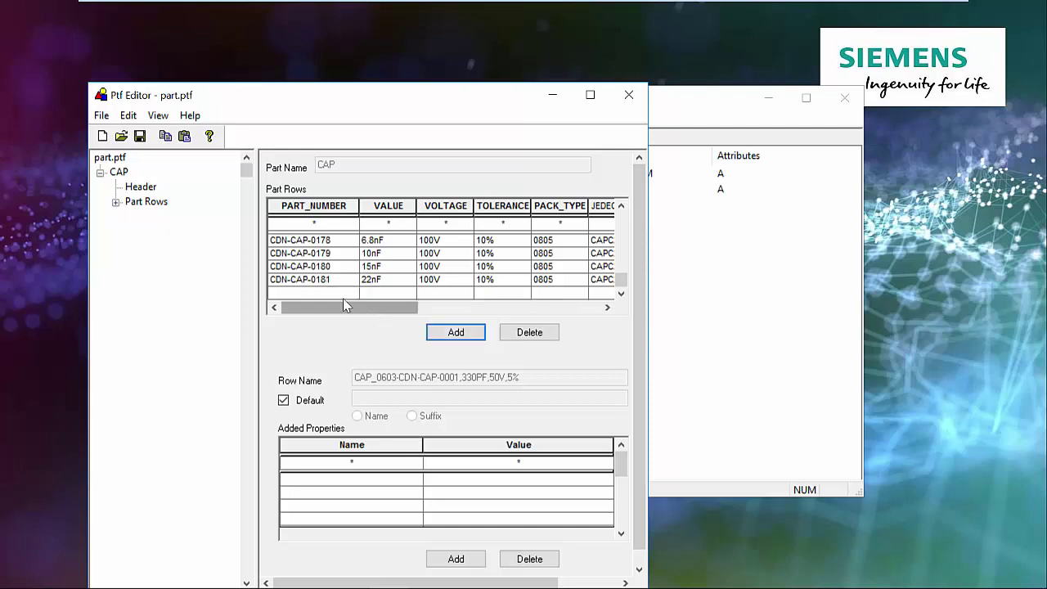
click(328, 295)
click(329, 295)
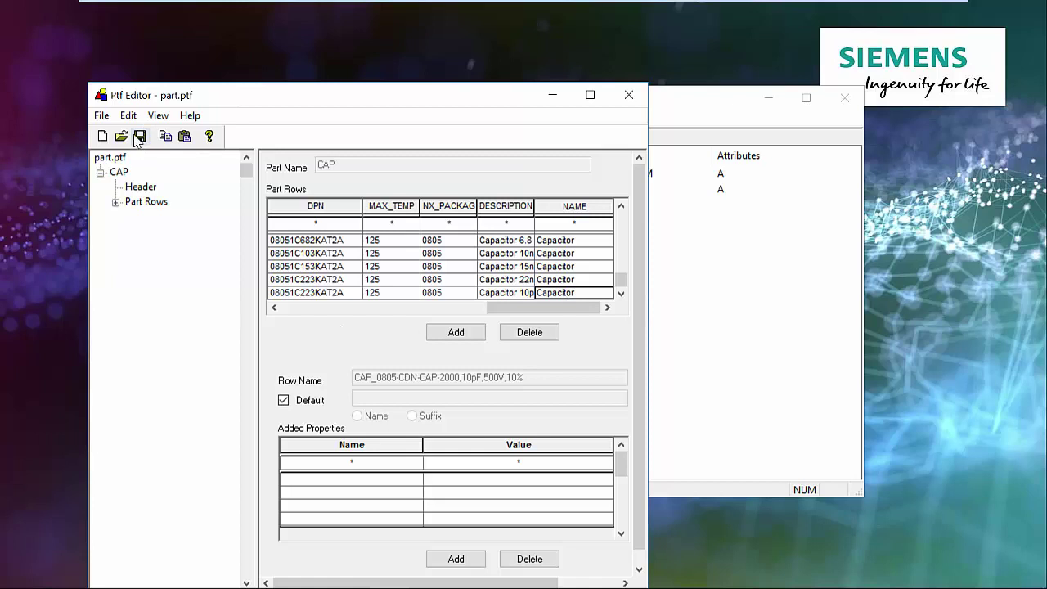
Save part.ptf with its error checks and close the part table editor.
click(141, 137)
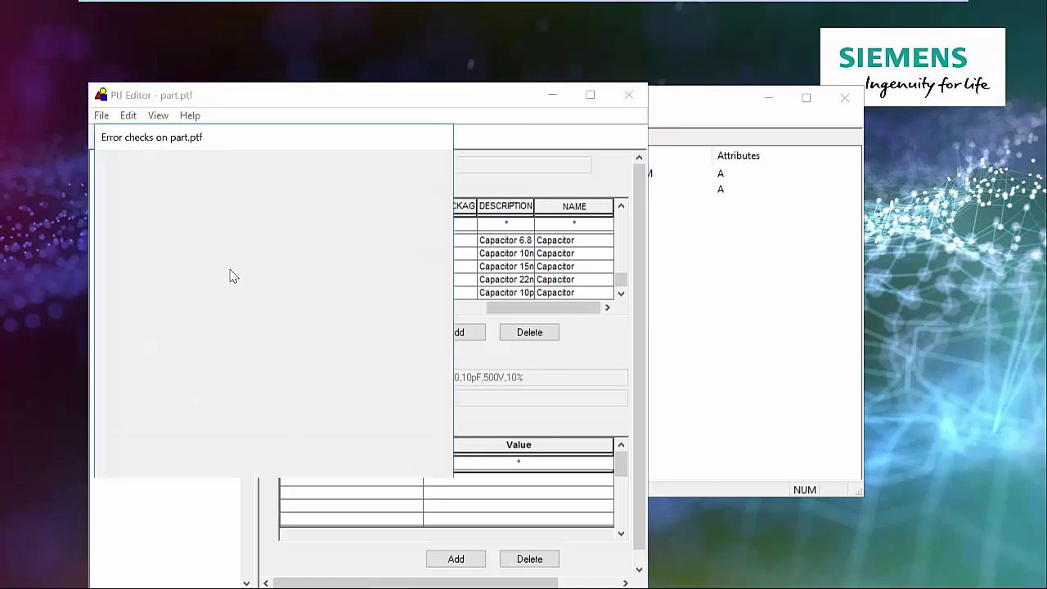
click(274, 456)
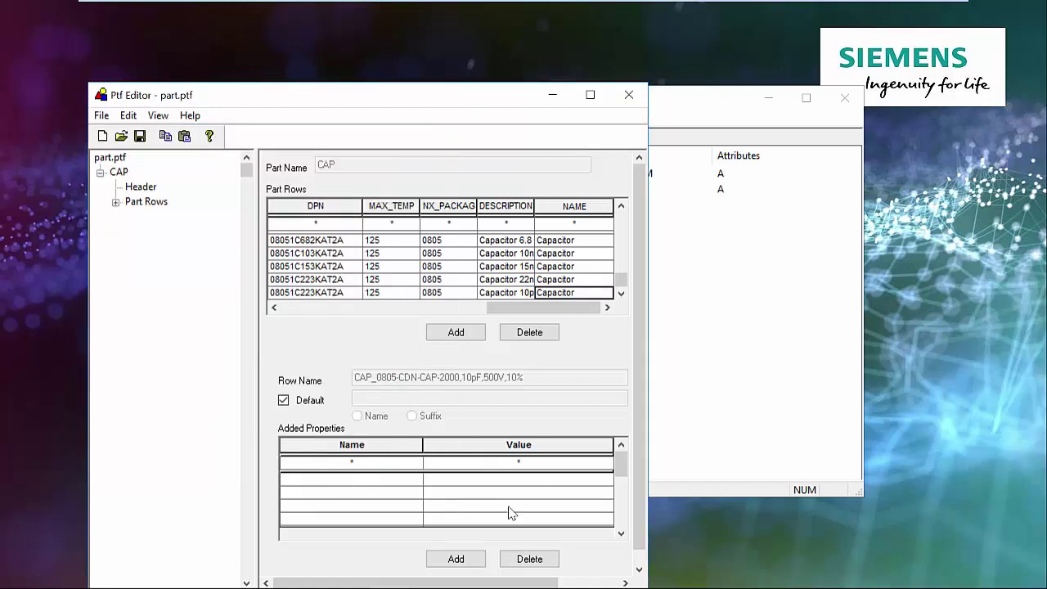
click(628, 95)
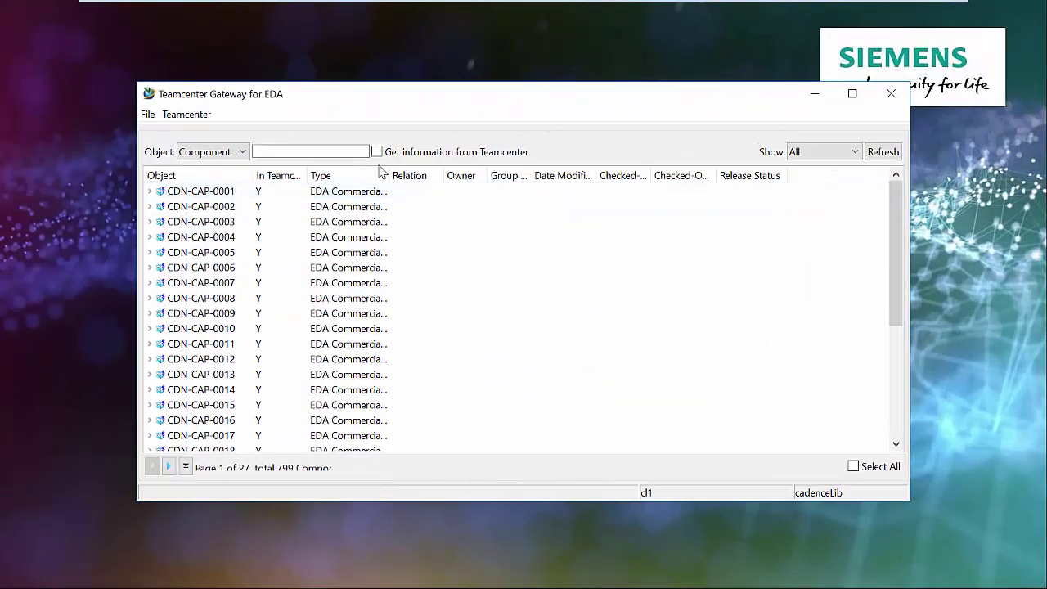
In Teamcenter Gateway for EDA, retrieve the Teamcenter information and show only the non-existing components.
click(376, 152)
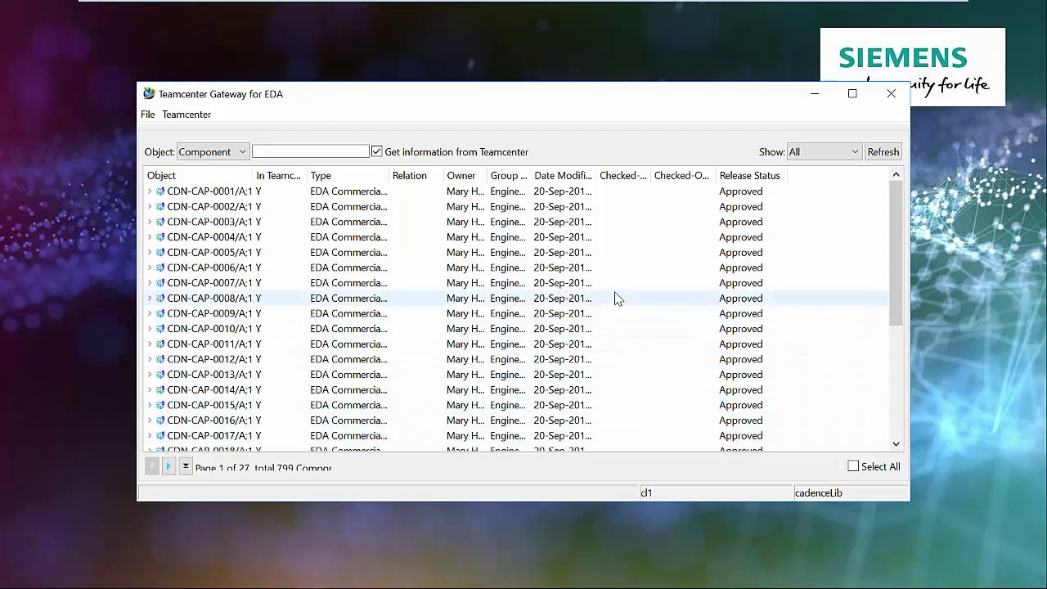
click(836, 157)
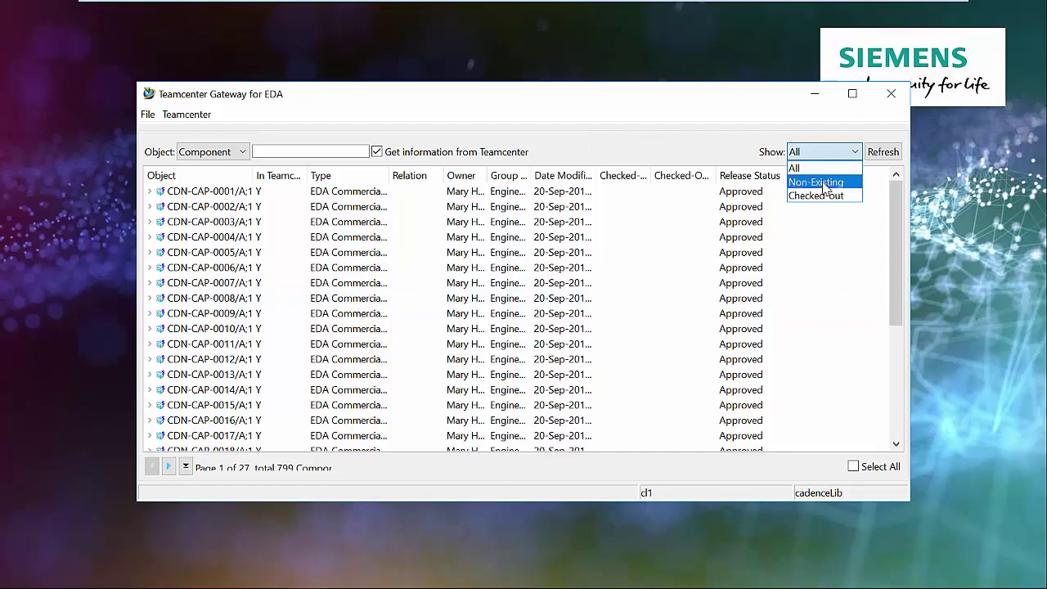
click(818, 182)
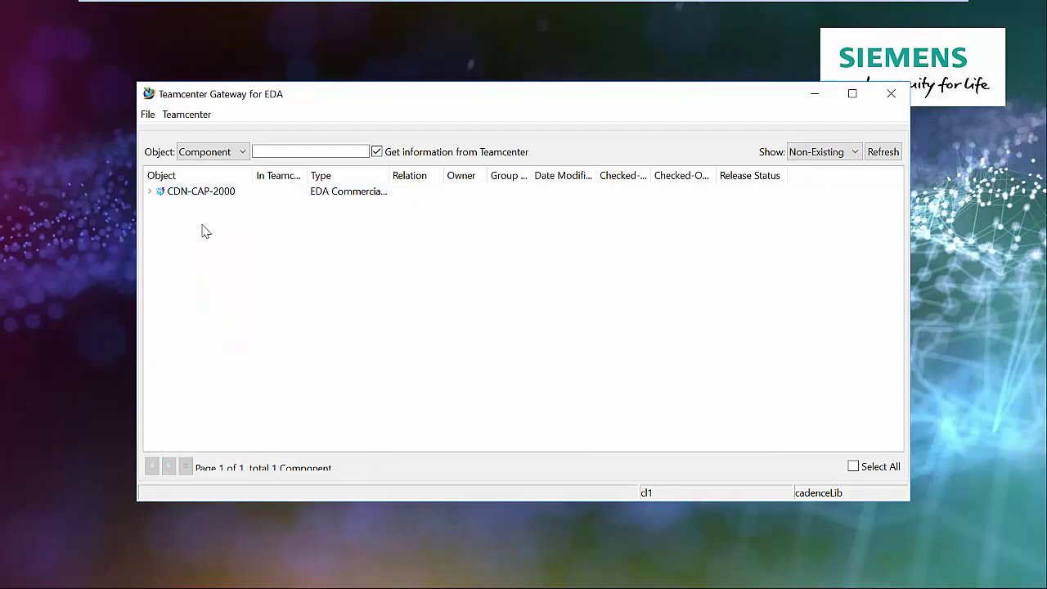
click(199, 193)
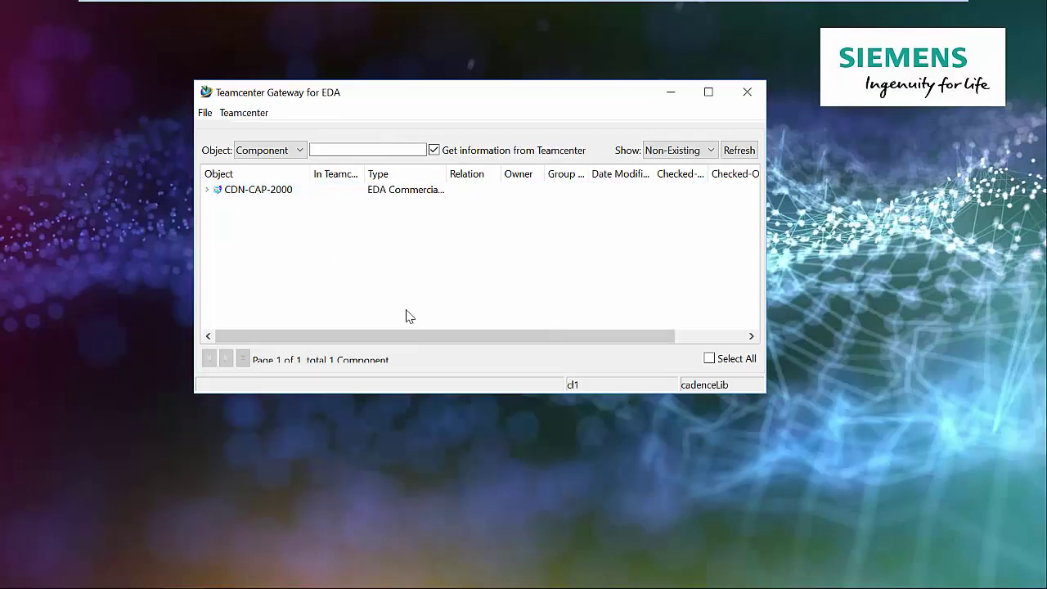
Export the library to Teamcenter with CDN-CAP-2000 as the new object.
click(255, 114)
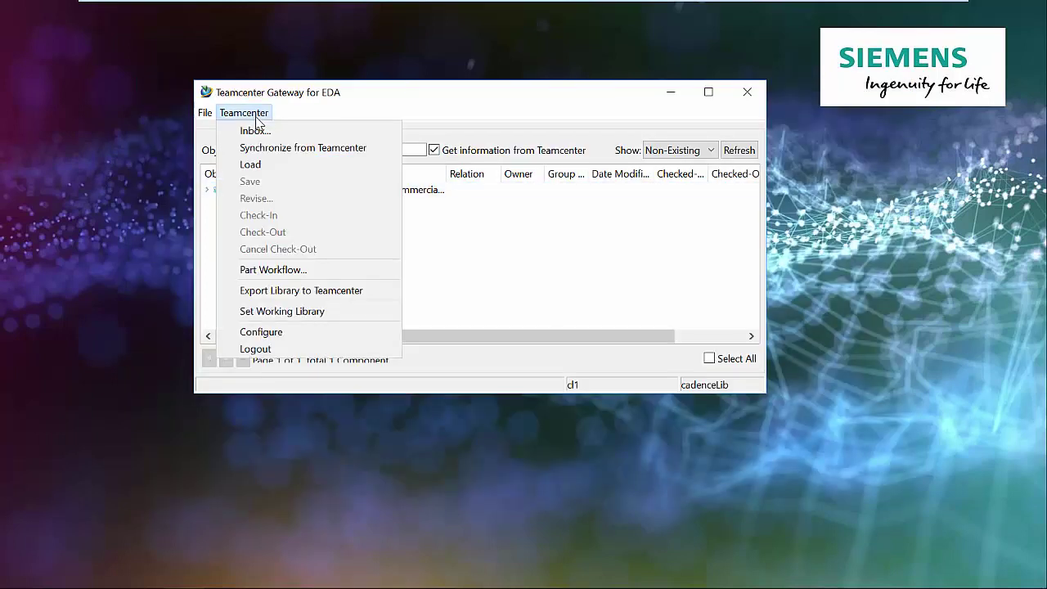
click(360, 294)
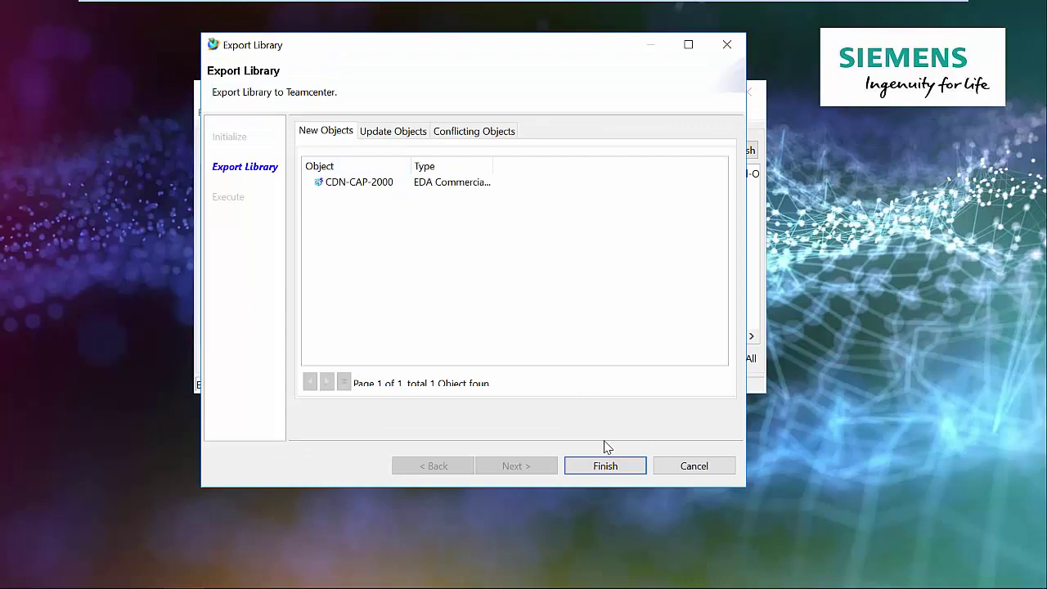
click(631, 468)
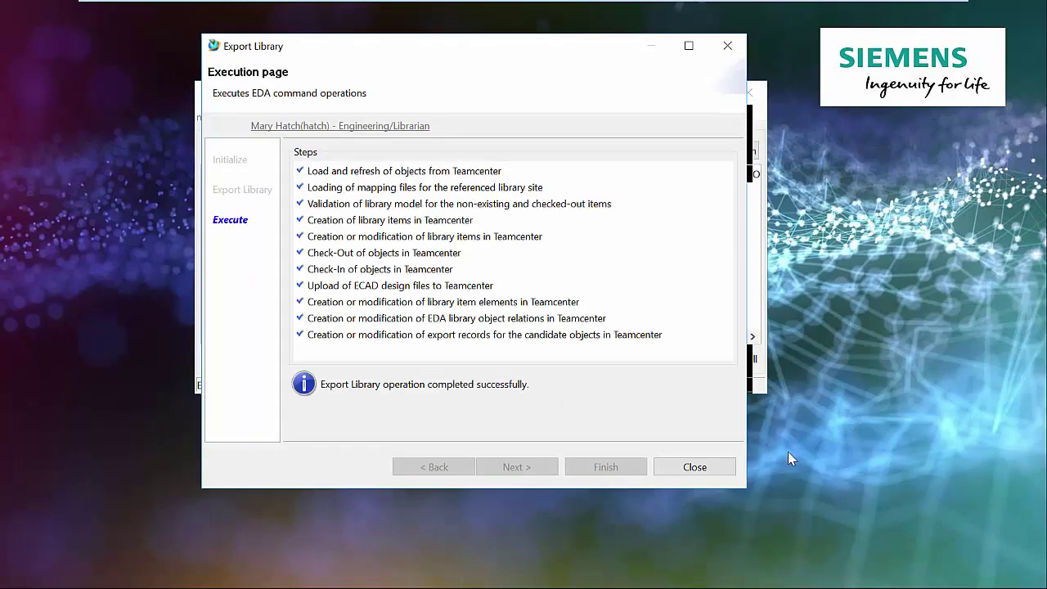
click(699, 466)
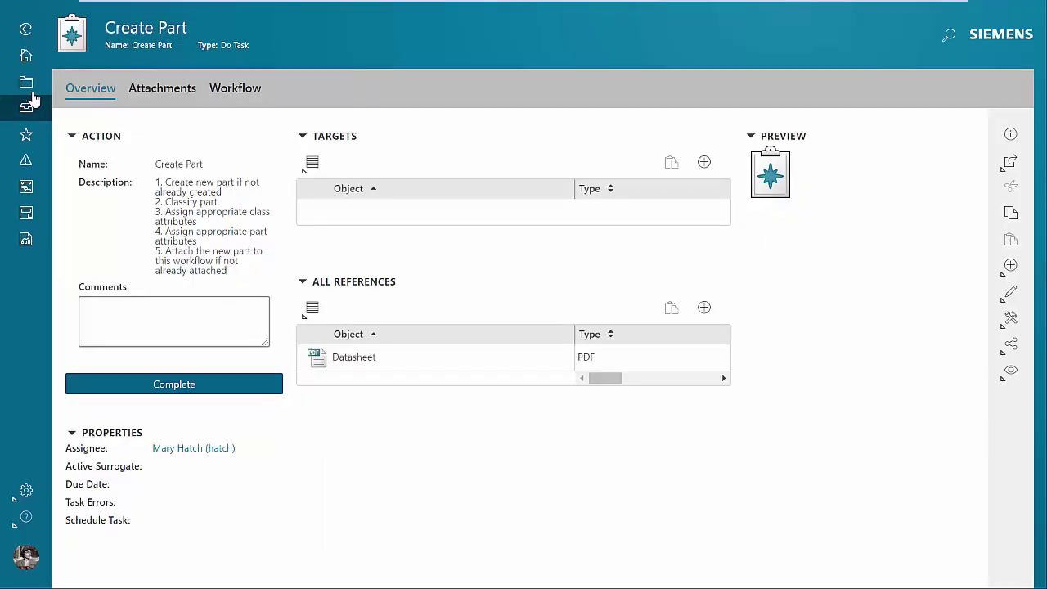
Return to the Teamcenter home page and search the electronic components for fixed capacitors in the Allegro library.
click(26, 57)
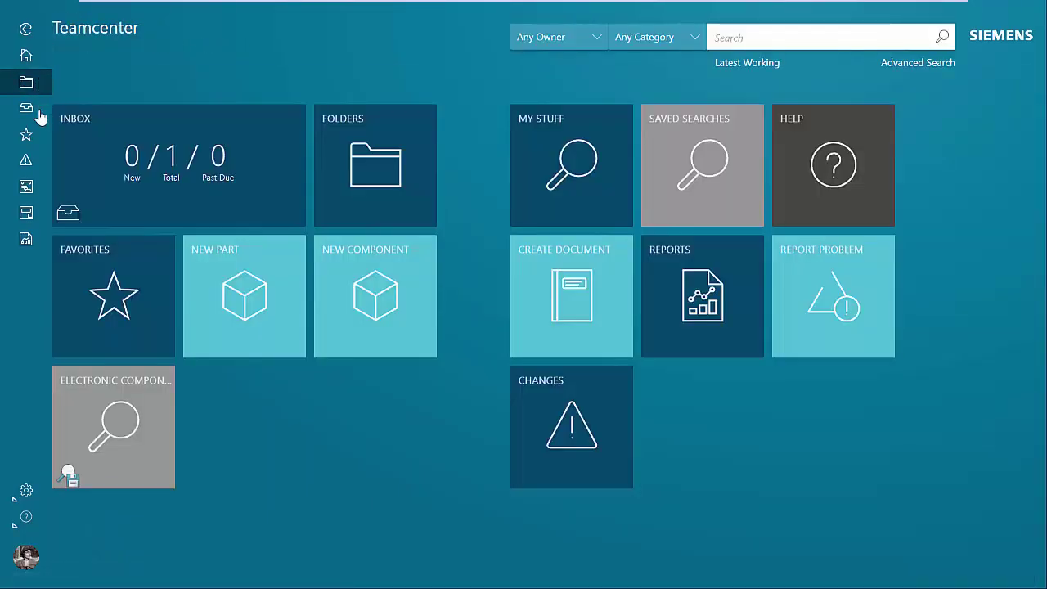
click(85, 381)
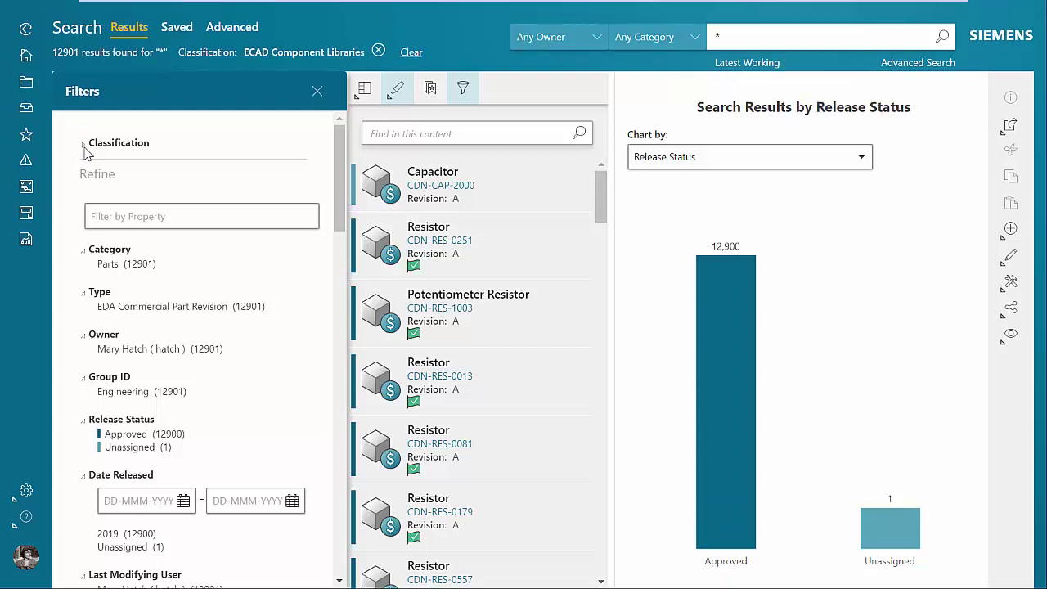
click(115, 211)
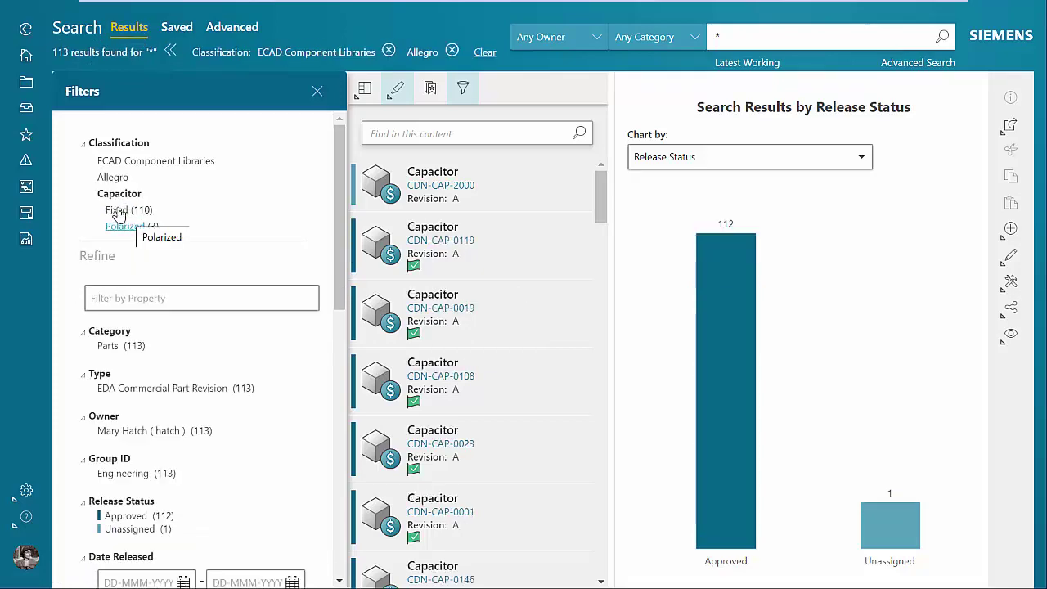
click(117, 211)
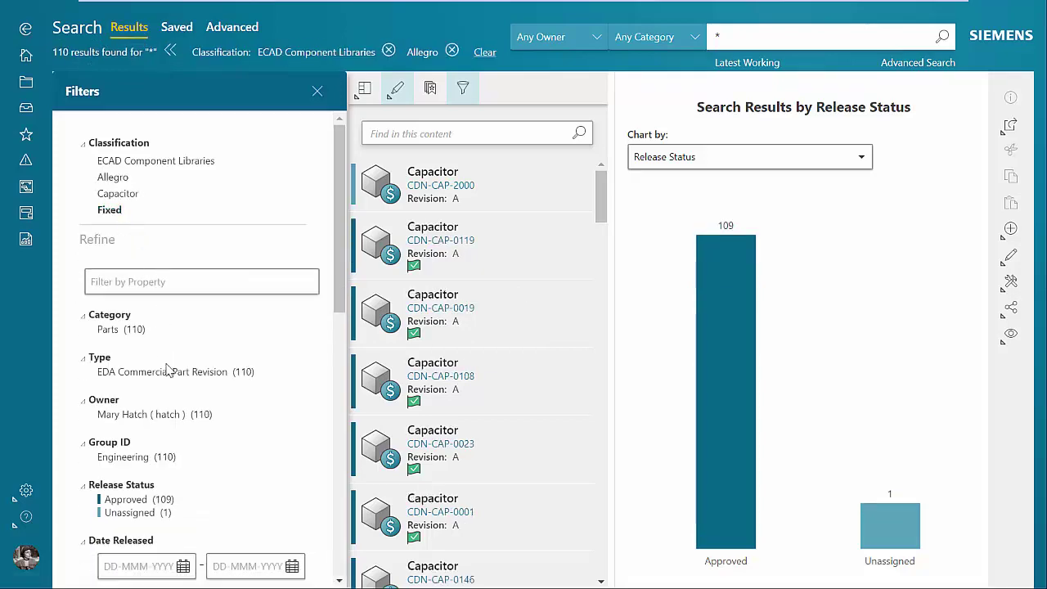
Search the Value filter for 10, limit the results to 10pF and open capacitor CDN-CAP-2000.
scroll(175, 368, down, 8)
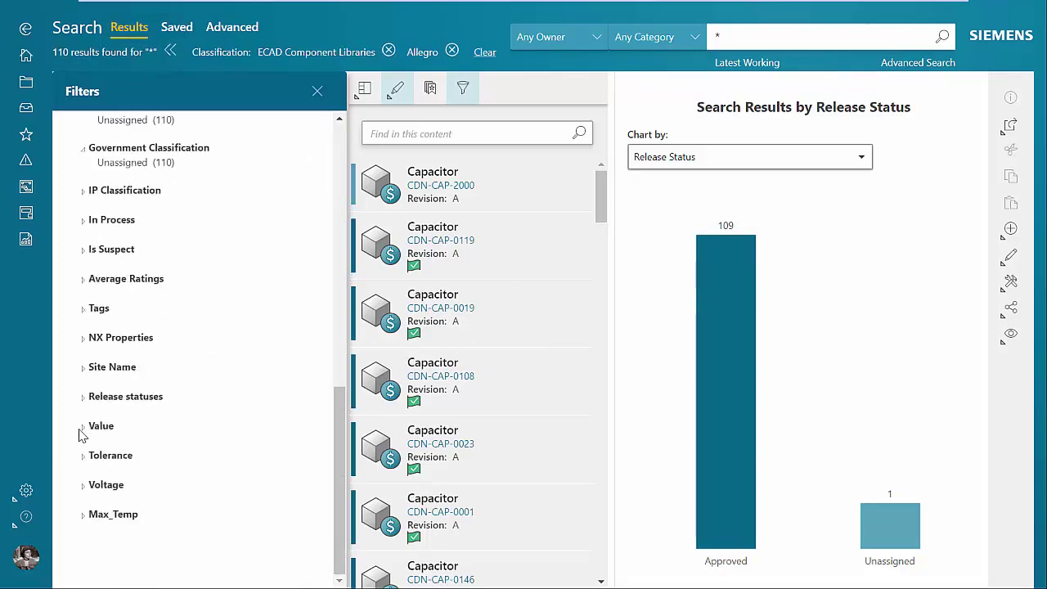
click(86, 430)
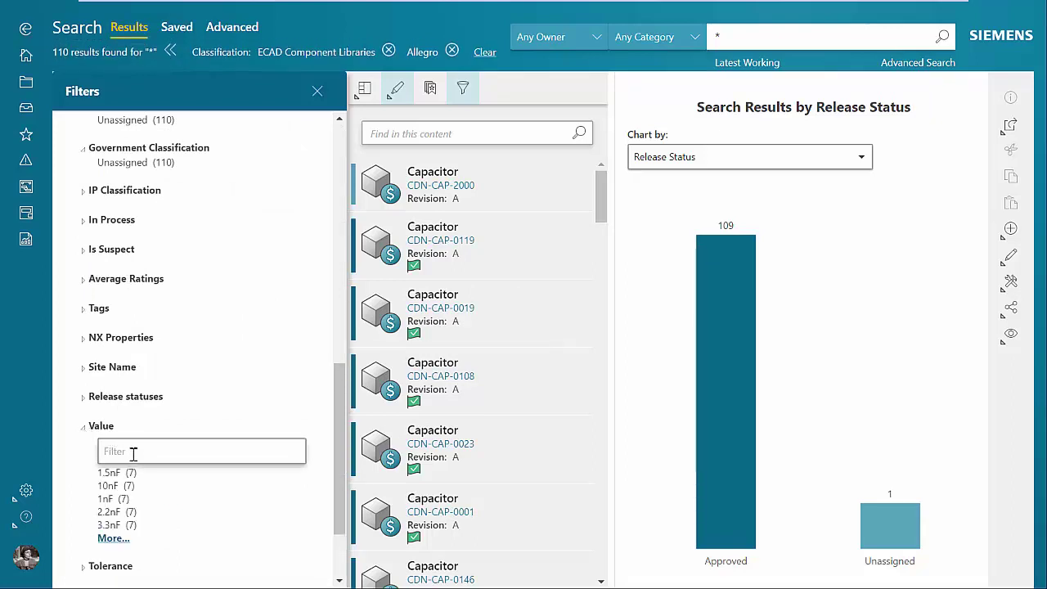
click(134, 453)
text(10)
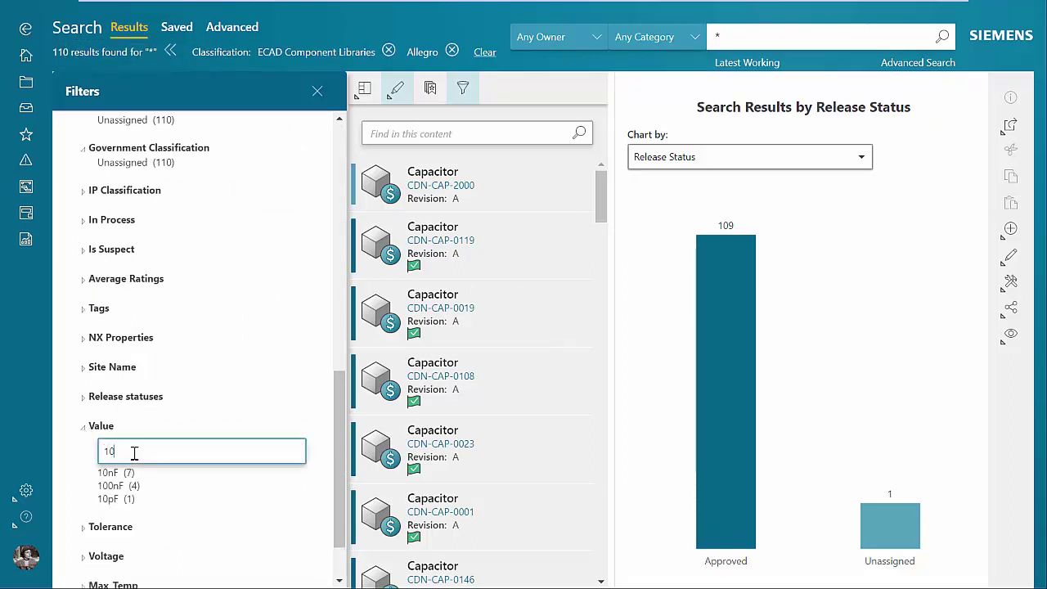
click(106, 498)
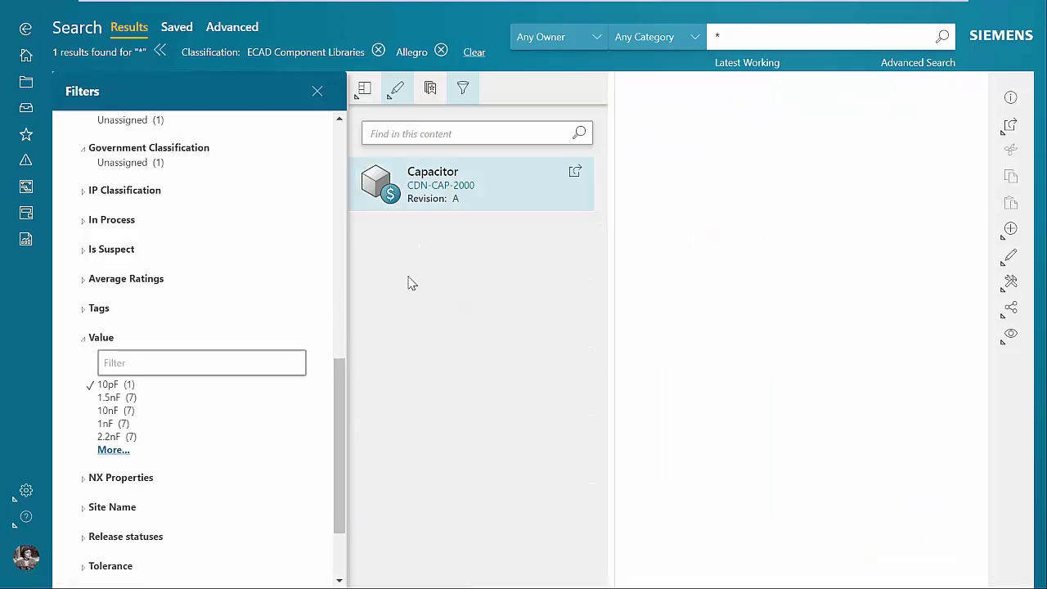
click(448, 190)
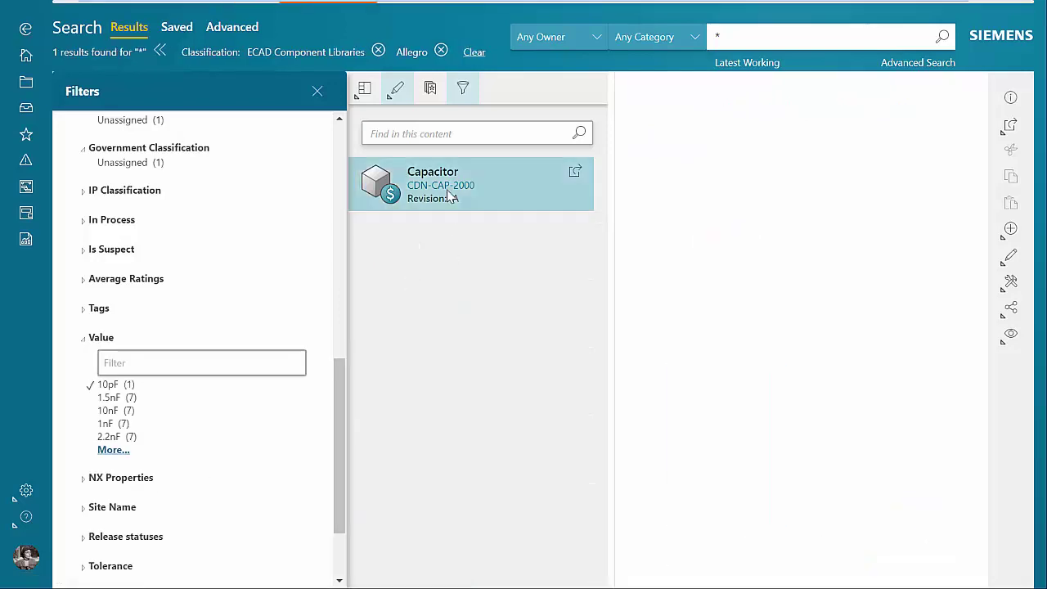
click(575, 175)
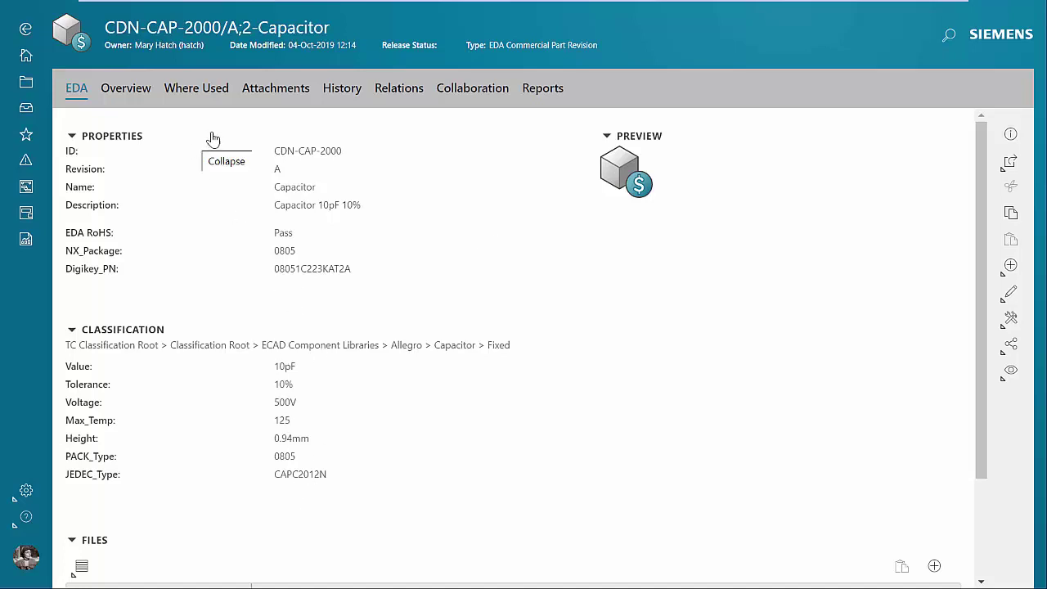
Attach ceramic capacitor compliance.pdf and ceramic capacitor datasheet.pdf from the demo folder to the files of CDN-CAP-2000.
click(273, 90)
key(alt+Tab)
click(744, 148)
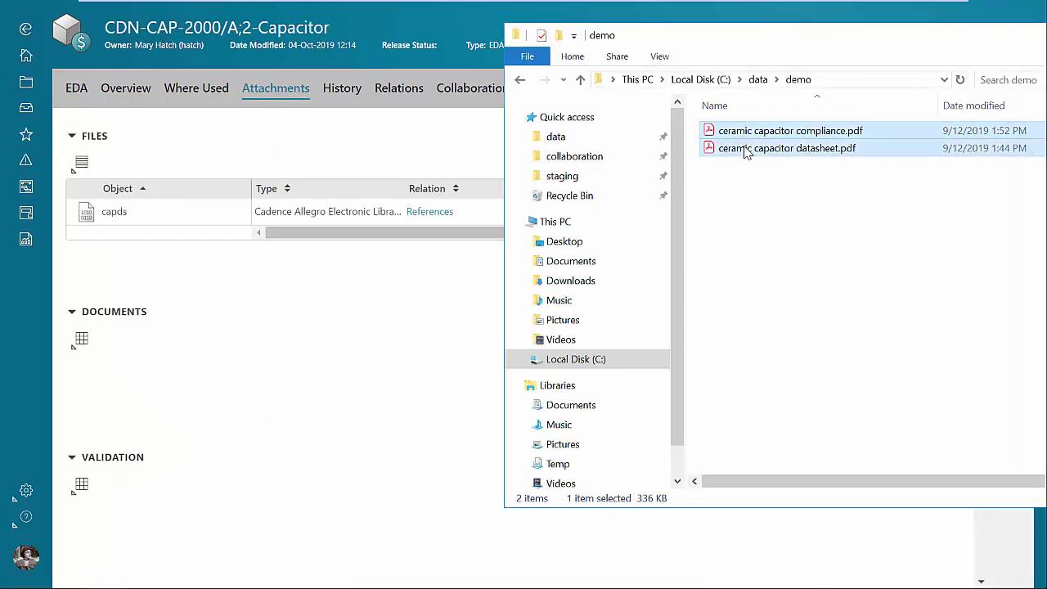
shift+click(718, 132)
drag(717, 132, 182, 247)
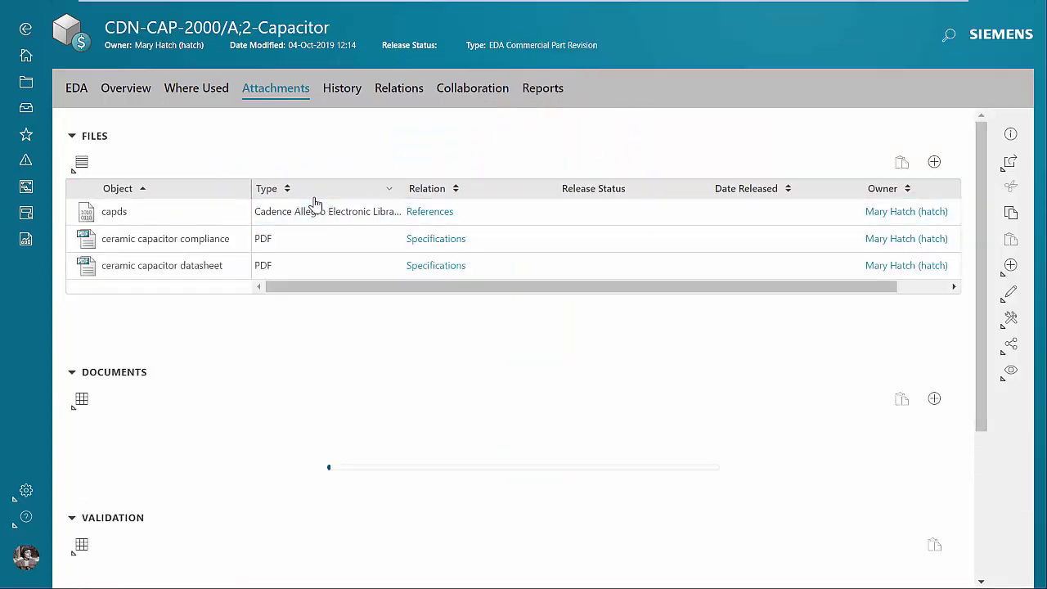
Copy the CDN-CAP-2000 revision into the targets of the Create Part task and complete the task.
click(124, 90)
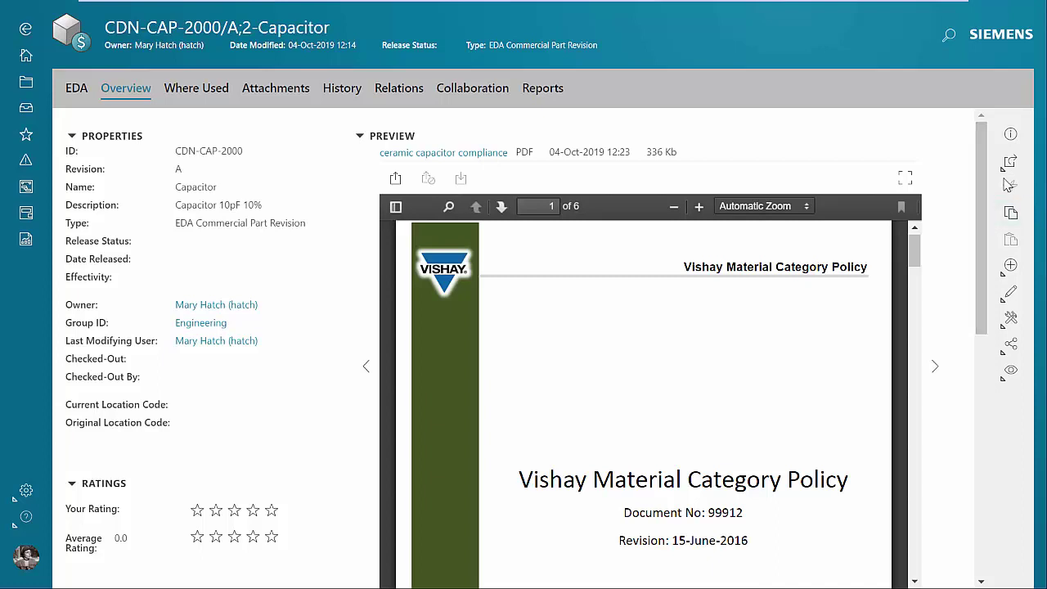
click(1010, 214)
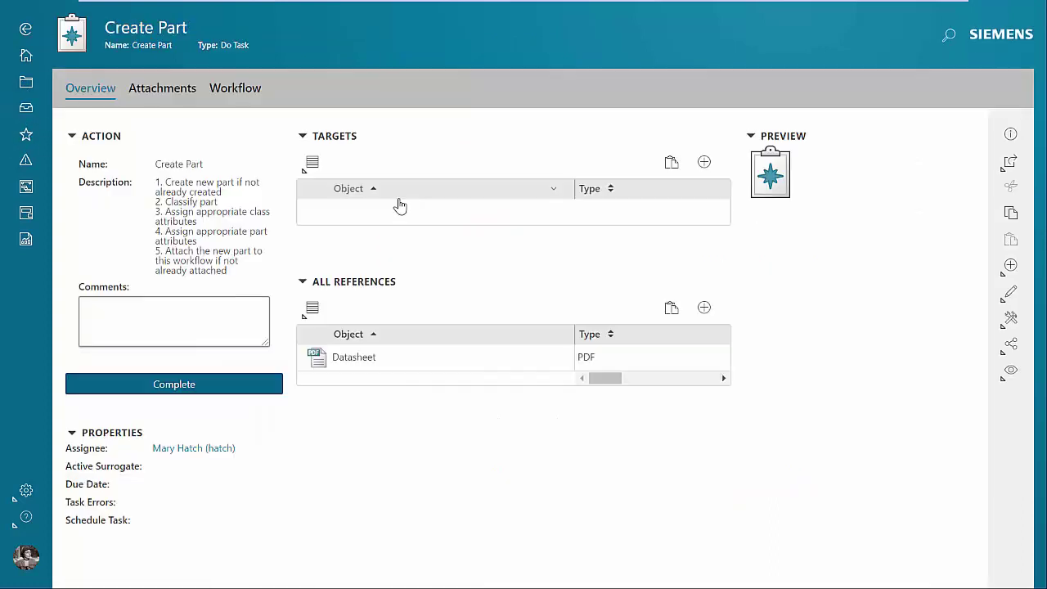
click(673, 164)
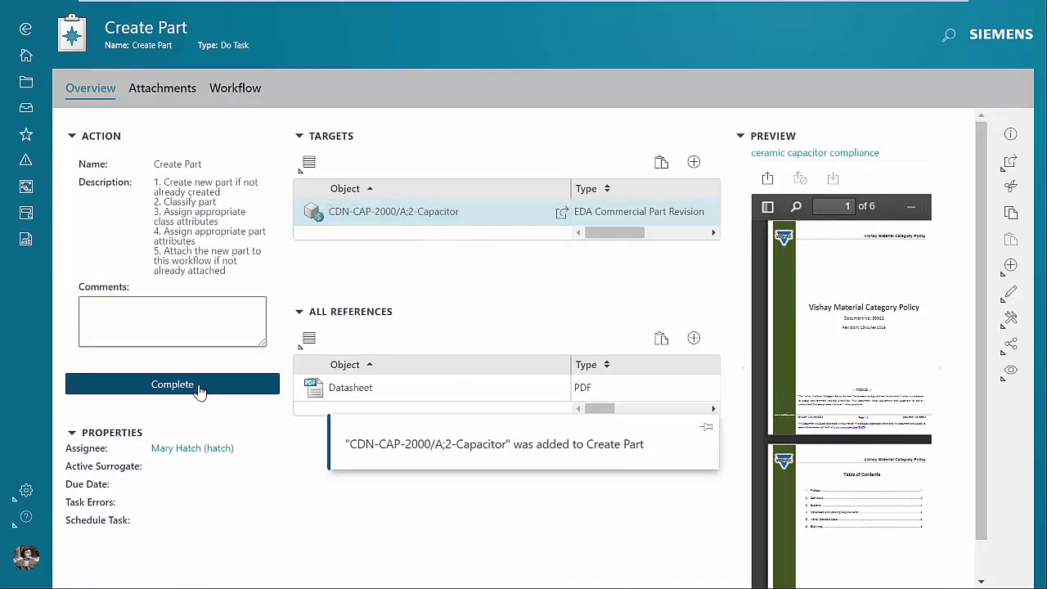
click(200, 386)
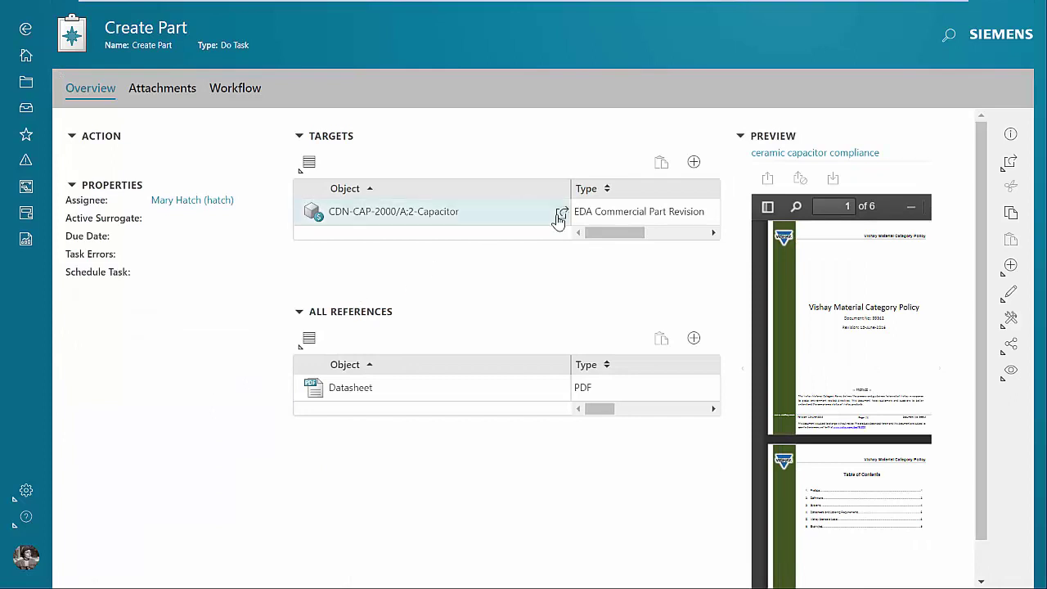
click(563, 214)
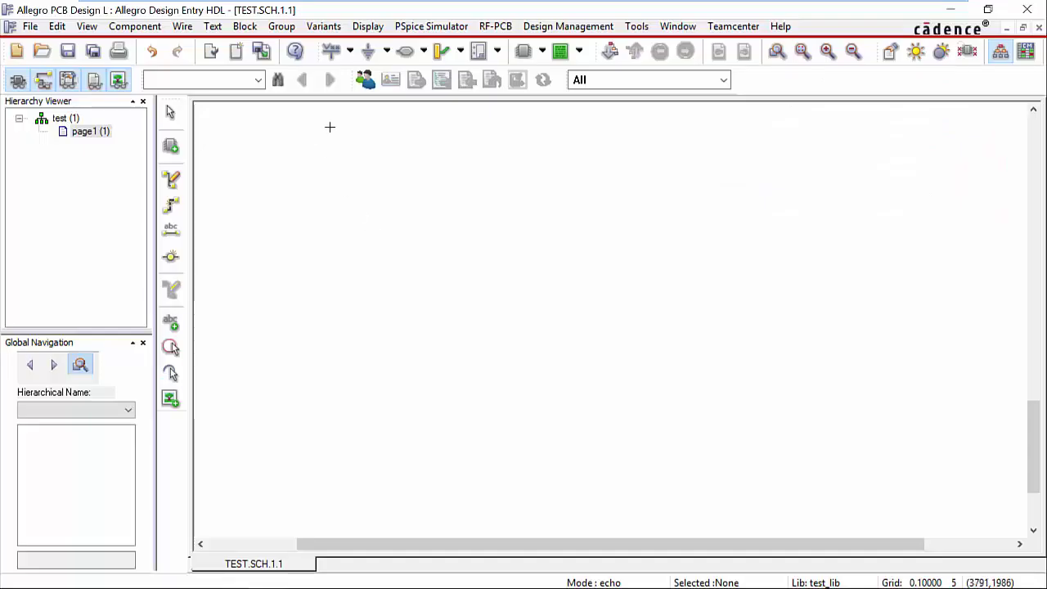
In Allegro Design Entry HDL, start adding a component and search the passives library's cap cell for the value 10pF.
click(135, 27)
click(143, 45)
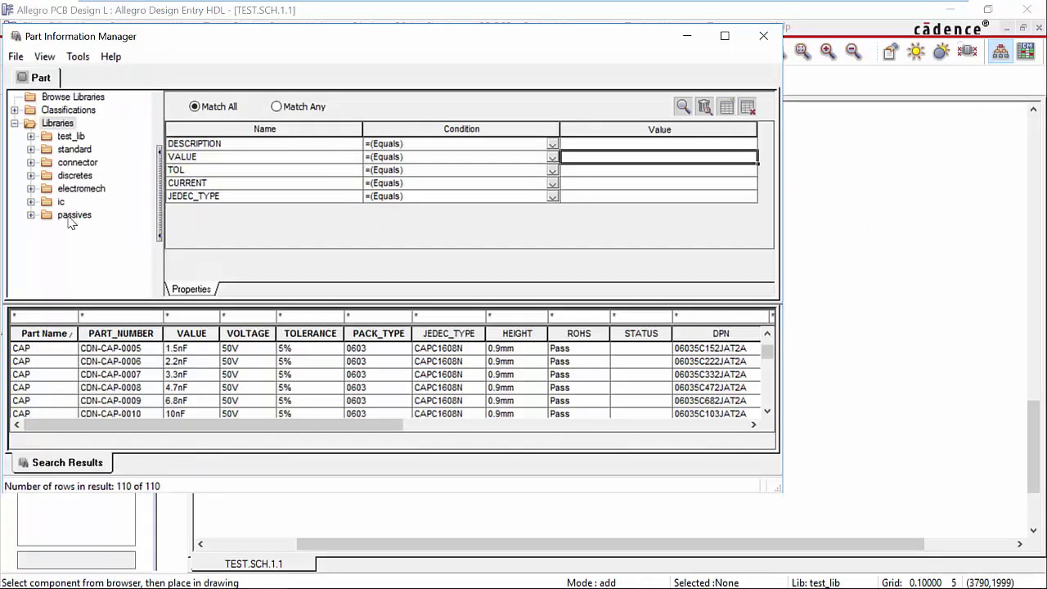
click(30, 214)
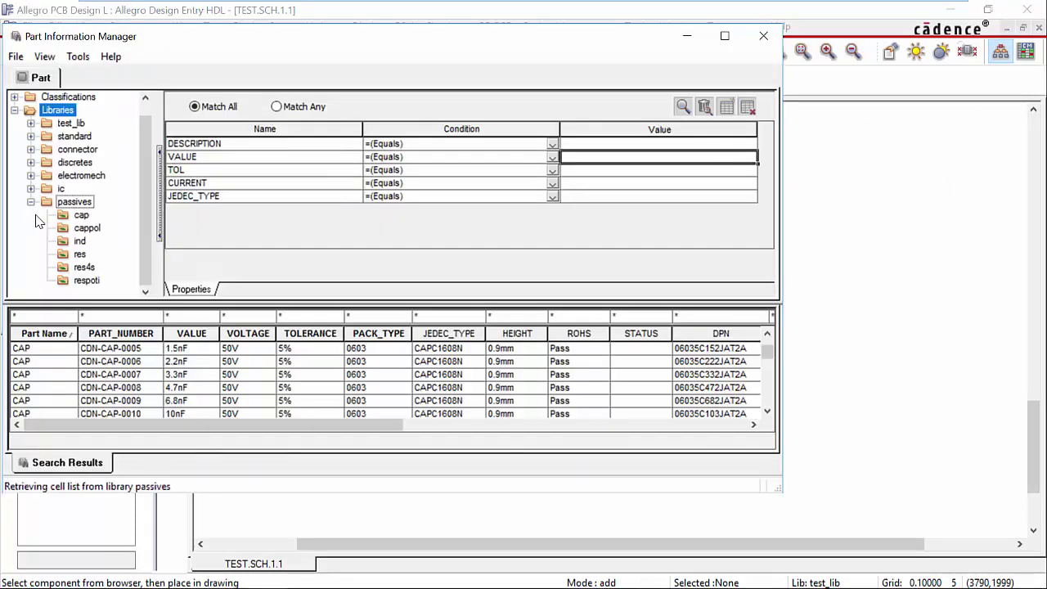
click(82, 215)
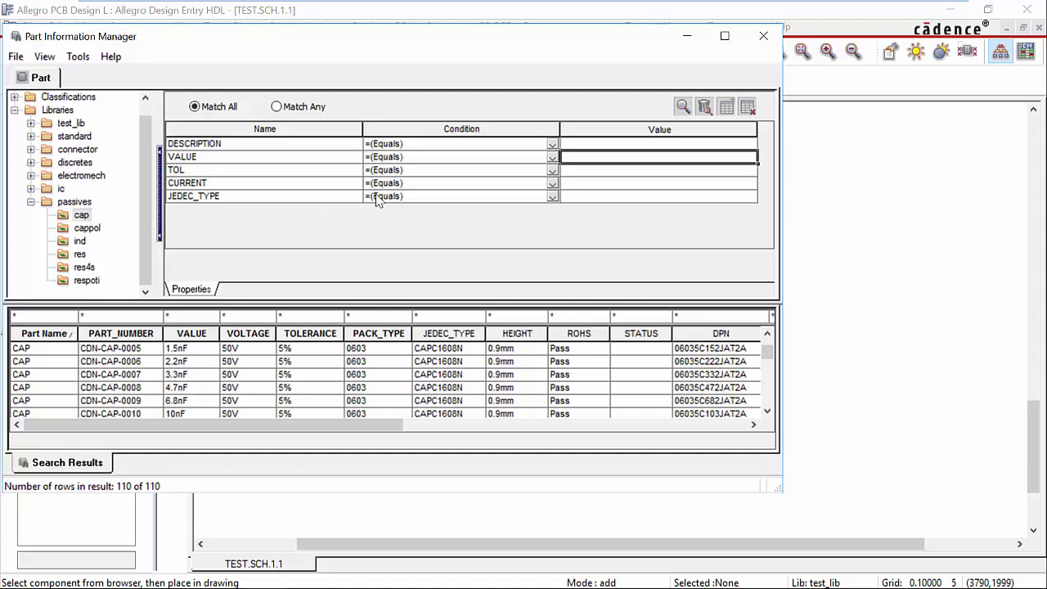
click(583, 157)
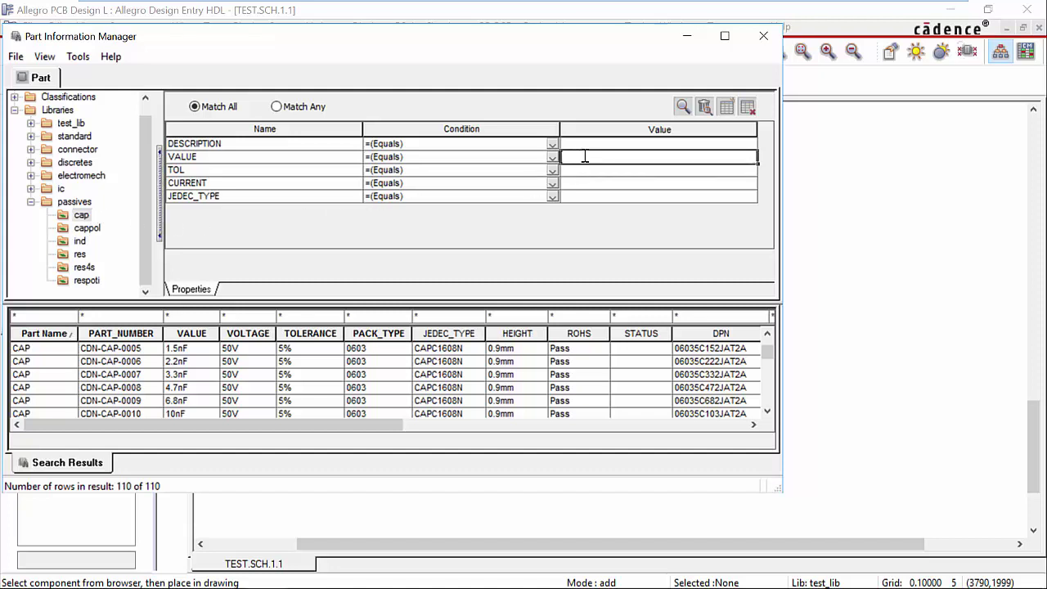
text(10pF)
key(Return)
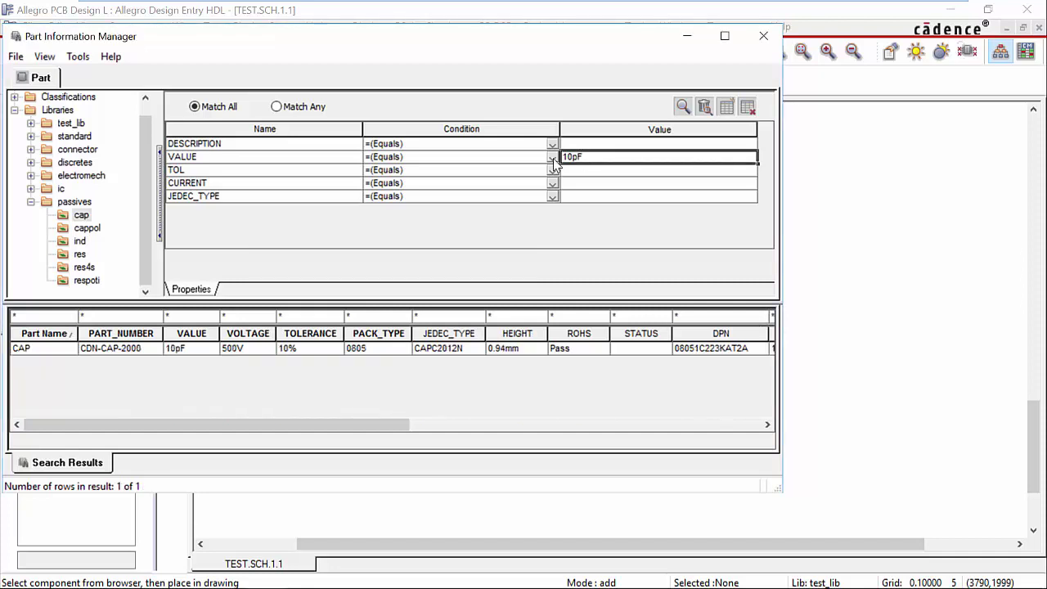
Open the details of CDN-CAP-2000 and add the capacitor to the schematic.
double_click(332, 353)
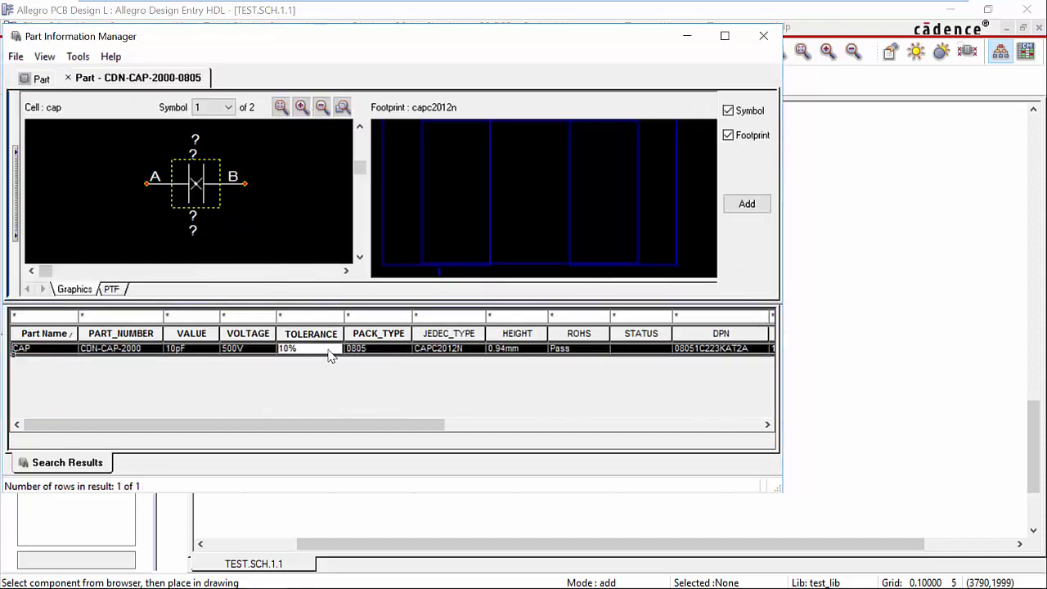
click(741, 206)
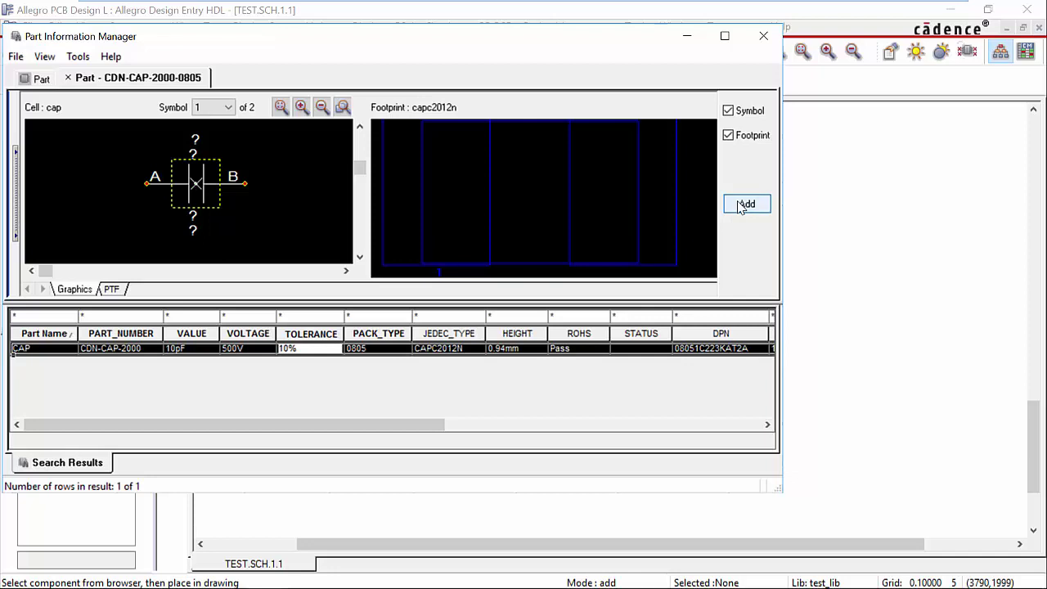